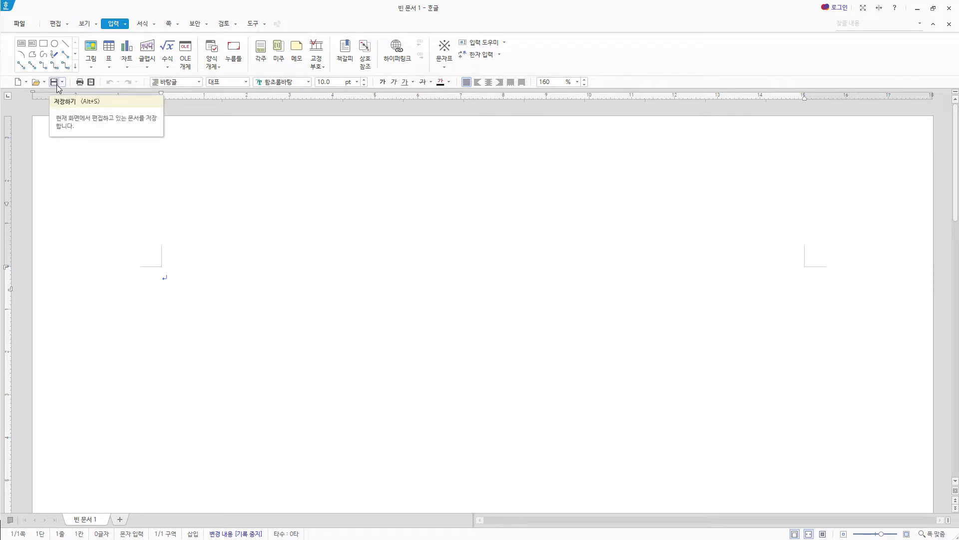
- Save the document in the ITQ folder with the examinee number and full name, joined by a hyphen, as file name
{"action": "left_click", "coordinate": [56, 85]}
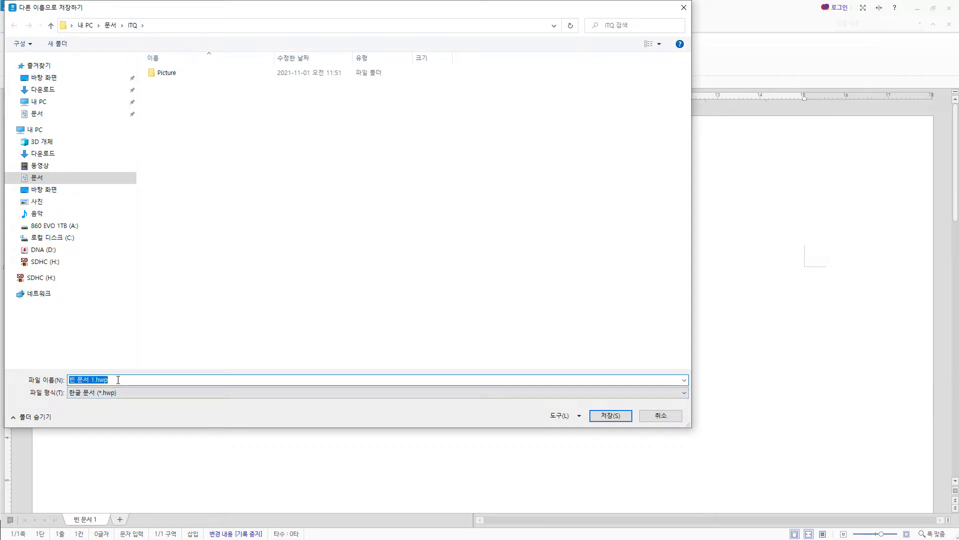
{"action": "type", "text": "12345678-홍길동"}
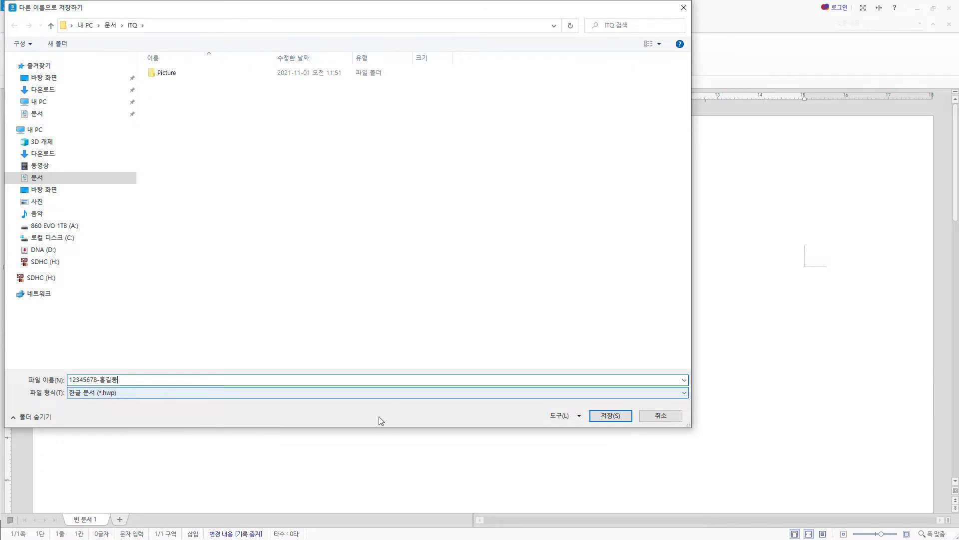
{"action": "left_click", "coordinate": [610, 416]}
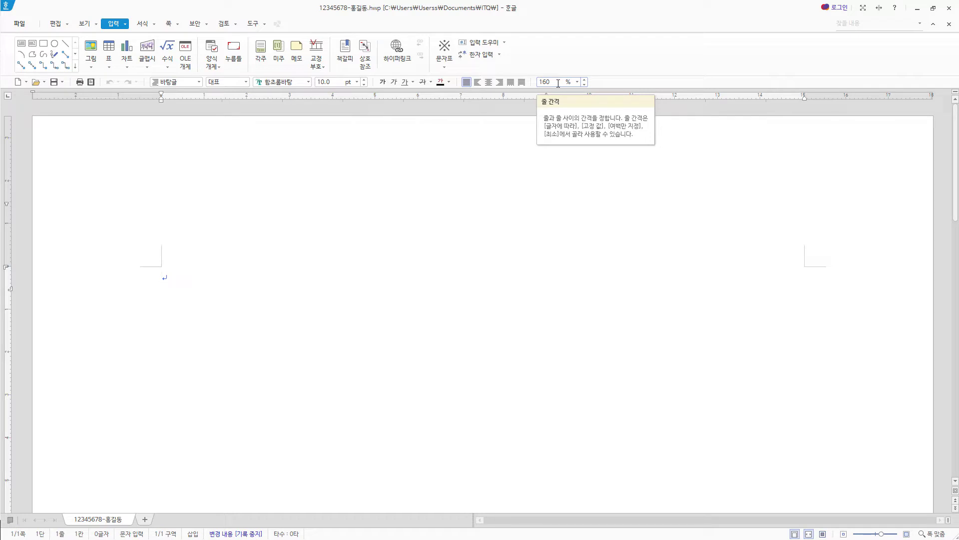
{"action": "left_click", "coordinate": [449, 82]}
{"action": "left_click", "coordinate": [538, 121]}
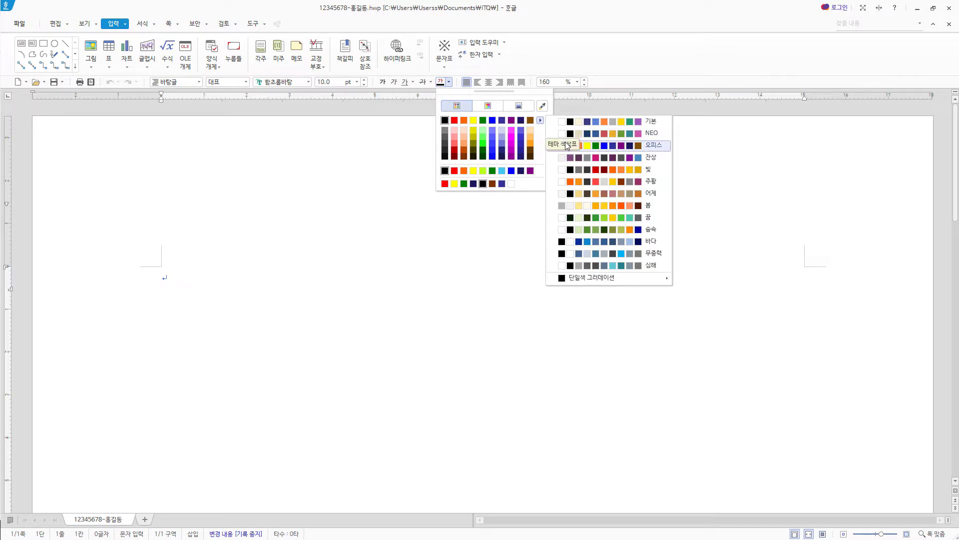
{"action": "left_click", "coordinate": [525, 54]}
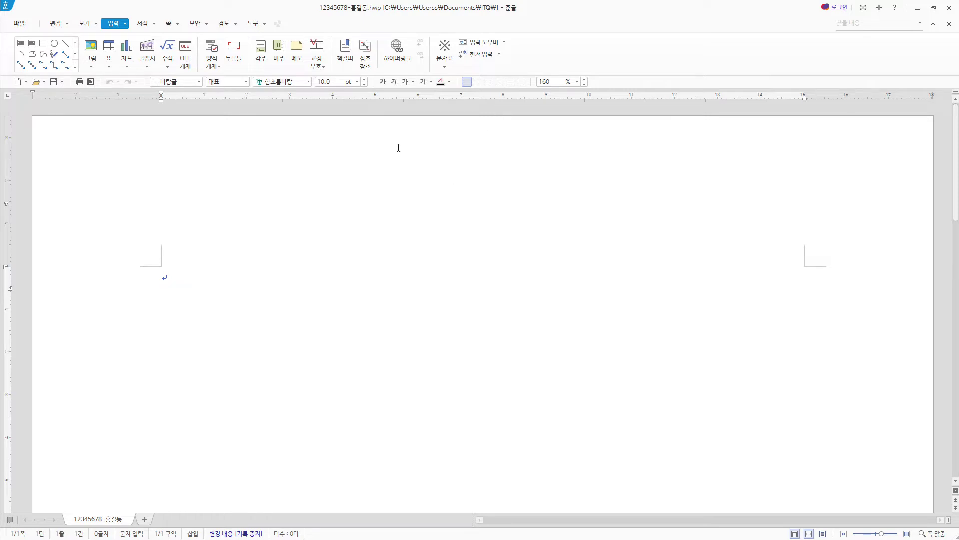
- Set the left and right page margins to 11 mm in the page setup
{"action": "key", "text": "F7"}
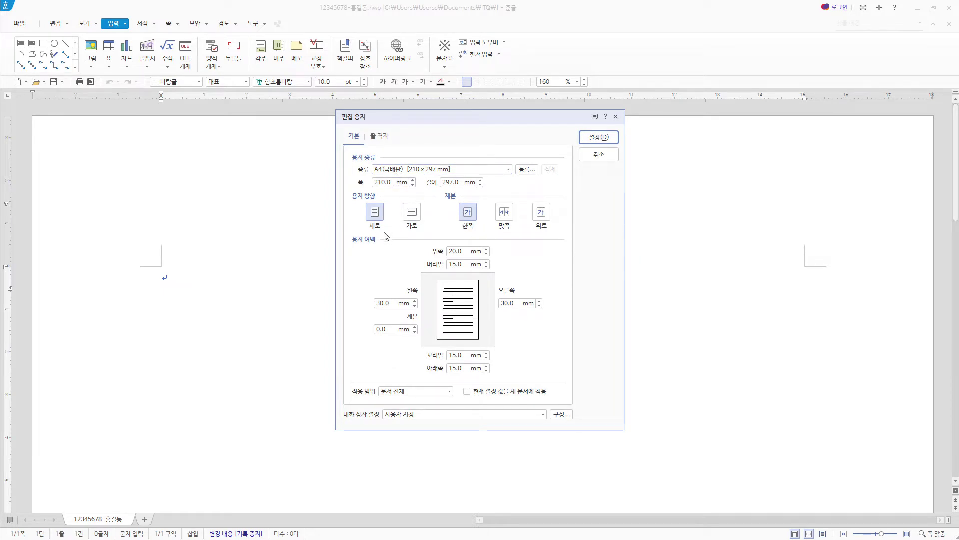
{"action": "left_click", "coordinate": [374, 304]}
{"action": "left_click_drag", "start_coordinate": [373, 305], "coordinate": [313, 308]}
{"action": "type", "text": "11"}
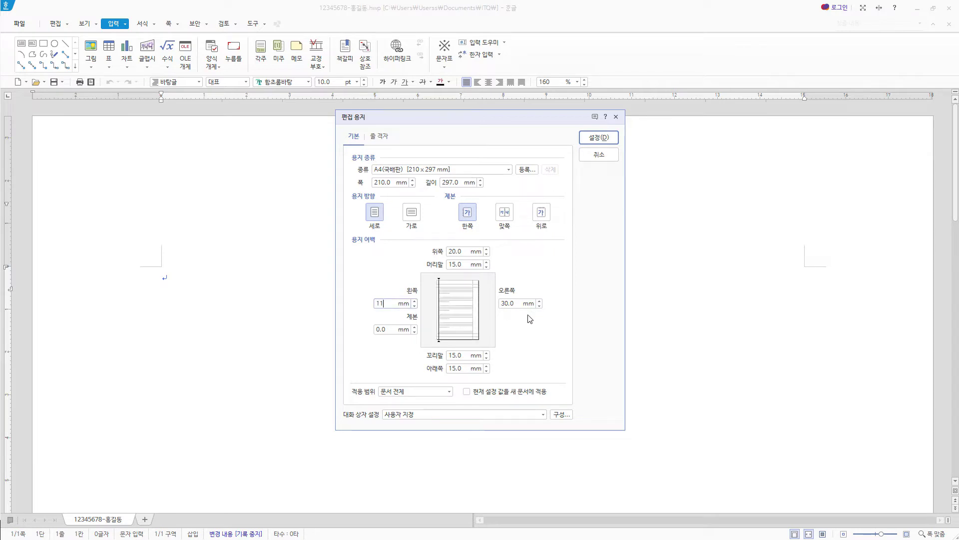
{"action": "left_click_drag", "start_coordinate": [517, 303], "coordinate": [492, 306]}
{"action": "type", "text": "11"}
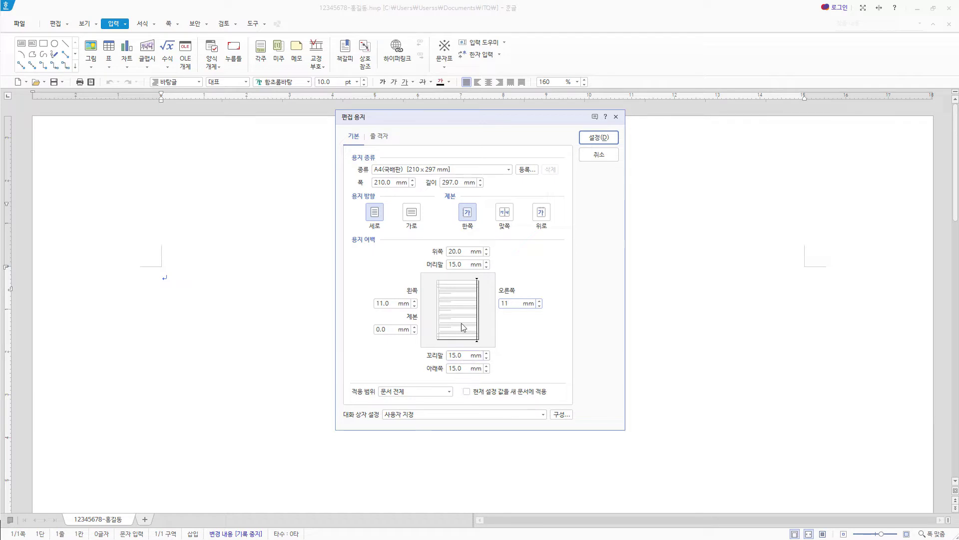
- Set the top, header, footer and bottom margins to 10 mm and apply the page setup
{"action": "key", "text": "Tab"}
{"action": "type", "text": "10"}
{"action": "key", "text": "Tab"}
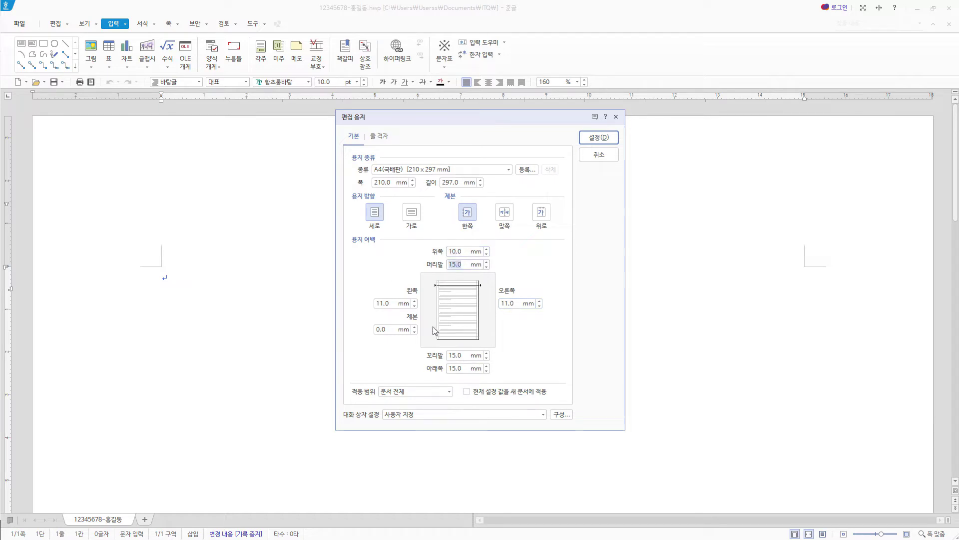
{"action": "type", "text": "10"}
{"action": "key", "text": "Tab"}
{"action": "type", "text": "10"}
{"action": "key", "text": "Tab"}
{"action": "type", "text": "10"}
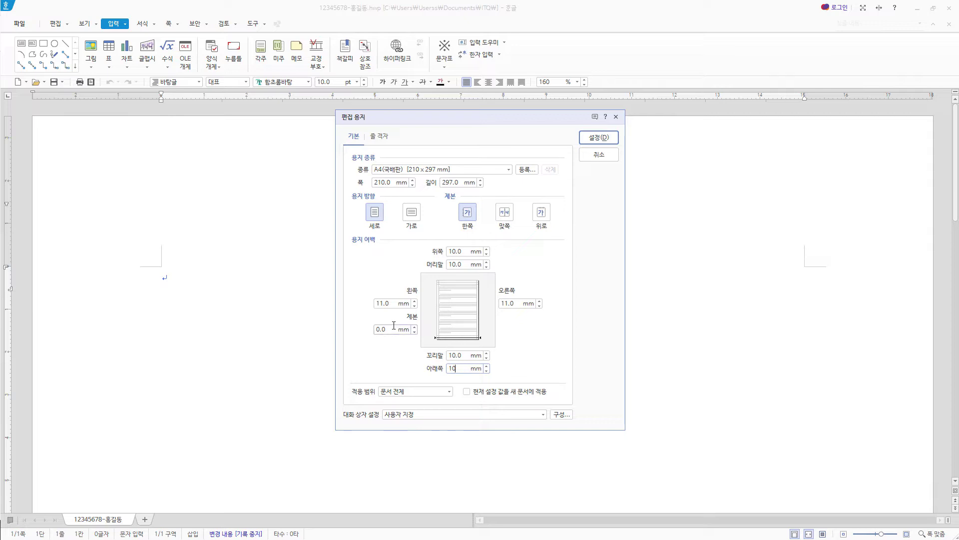
{"action": "left_click", "coordinate": [602, 139]}
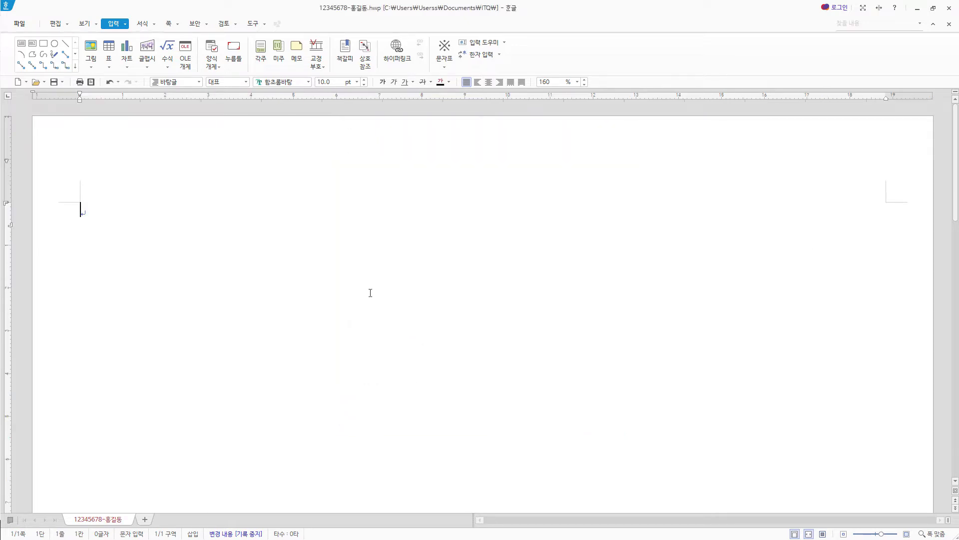
- Enter the item numbers "1." and "2." on the first page, each followed by three line breaks
{"action": "left_click", "coordinate": [55, 24]}
{"action": "left_click", "coordinate": [84, 24]}
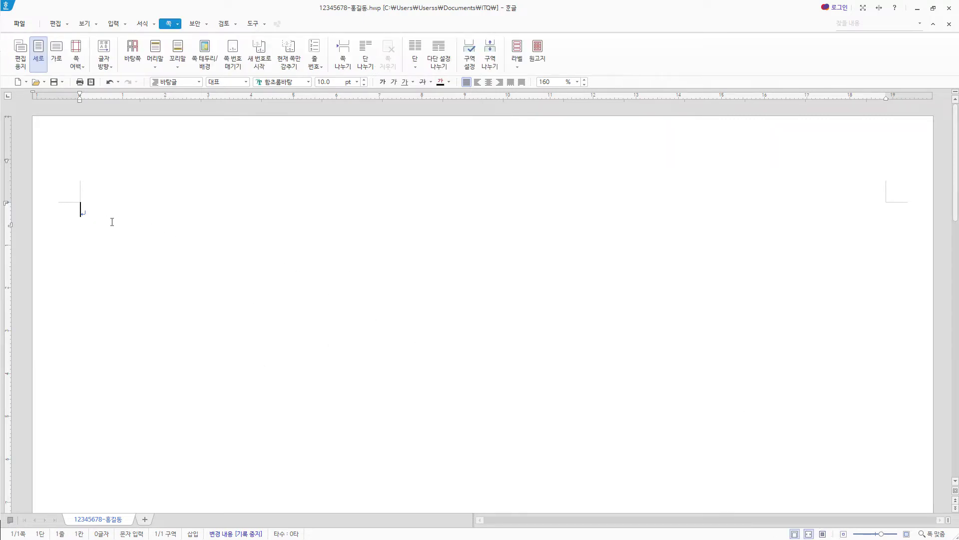
{"action": "type", "text": "1."}
{"action": "key", "text": "Return"}
{"action": "key", "text": "Return"}
{"action": "key", "text": "Return"}
{"action": "type", "text": "2."}
{"action": "key", "text": "Return"}
{"action": "key", "text": "Return"}
{"action": "key", "text": "Return"}
- Insert a section break and enter "3." and "4." on the second page, each followed by three line breaks
{"action": "left_click", "coordinate": [487, 73]}
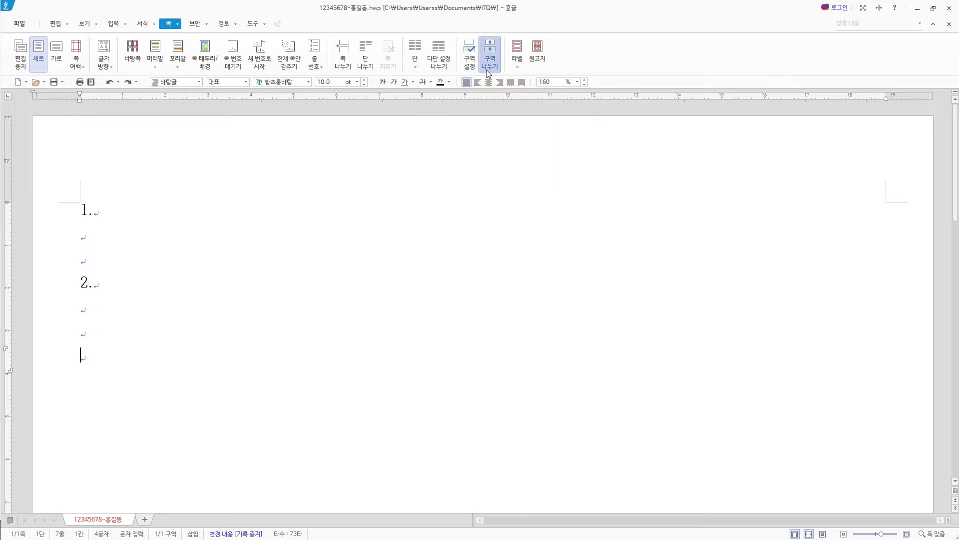
{"action": "type", "text": "3."}
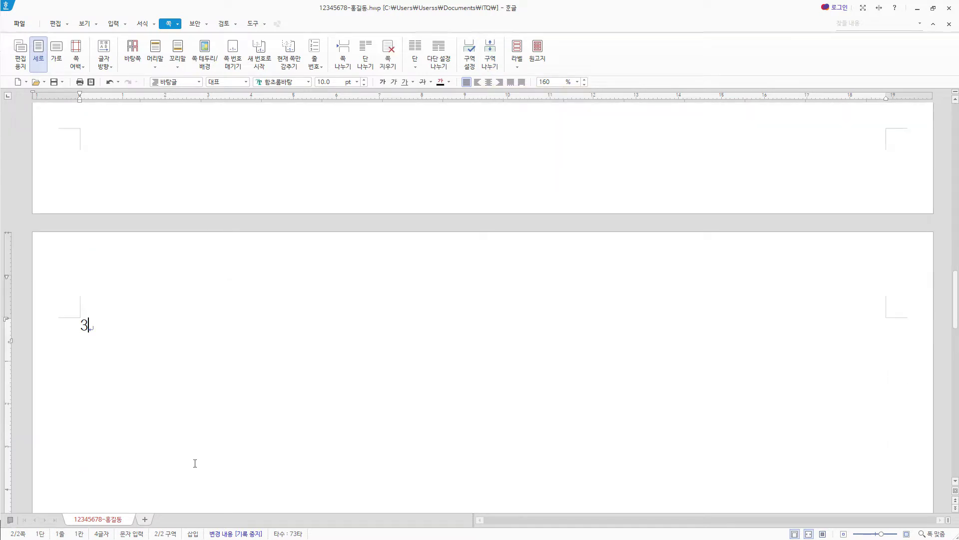
{"action": "key", "text": "Return"}
{"action": "key", "text": "Return"}
{"action": "key", "text": "Return"}
{"action": "type", "text": "4."}
{"action": "key", "text": "Return"}
{"action": "key", "text": "Return"}
{"action": "key", "text": "Return"}
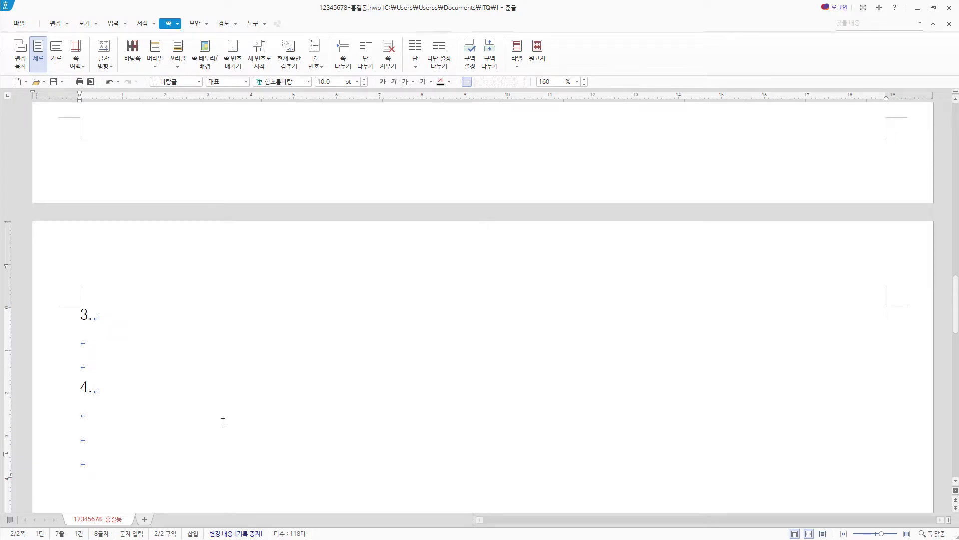
- Insert another section break and enter the title "어느 소방관의 기도" on the third page
{"action": "left_click", "coordinate": [491, 52]}
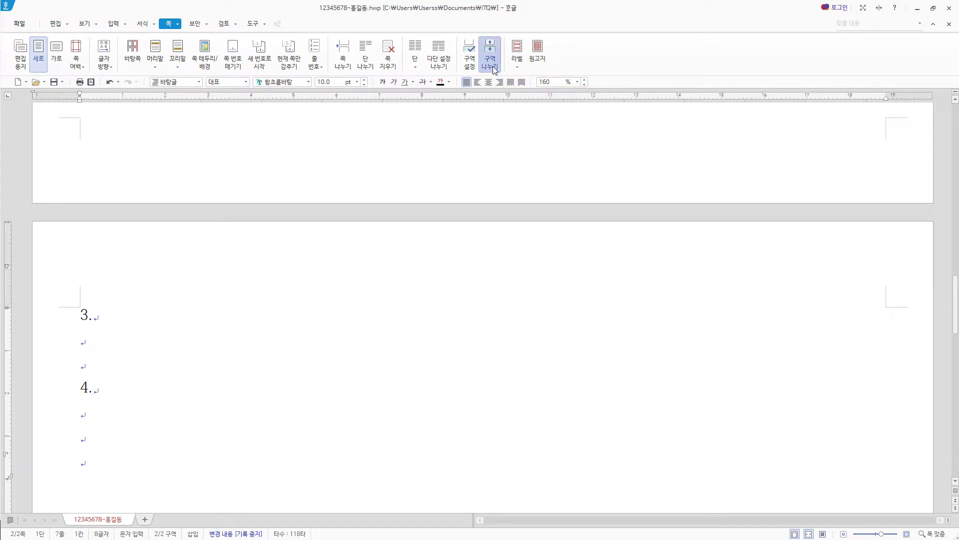
{"action": "scroll", "coordinate": [345, 388], "scroll_direction": "down", "scroll_amount": 2}
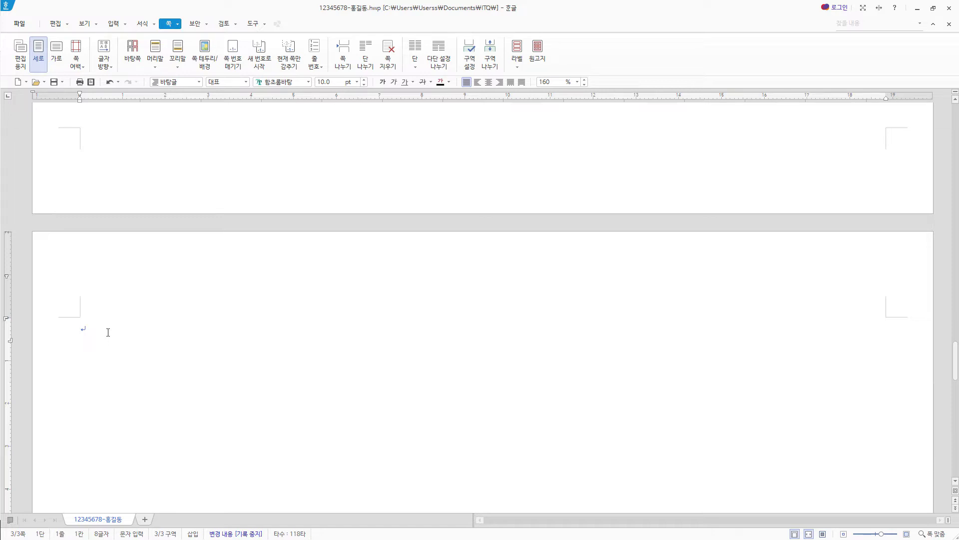
{"action": "type", "text": "어느 소방관의 기도"}
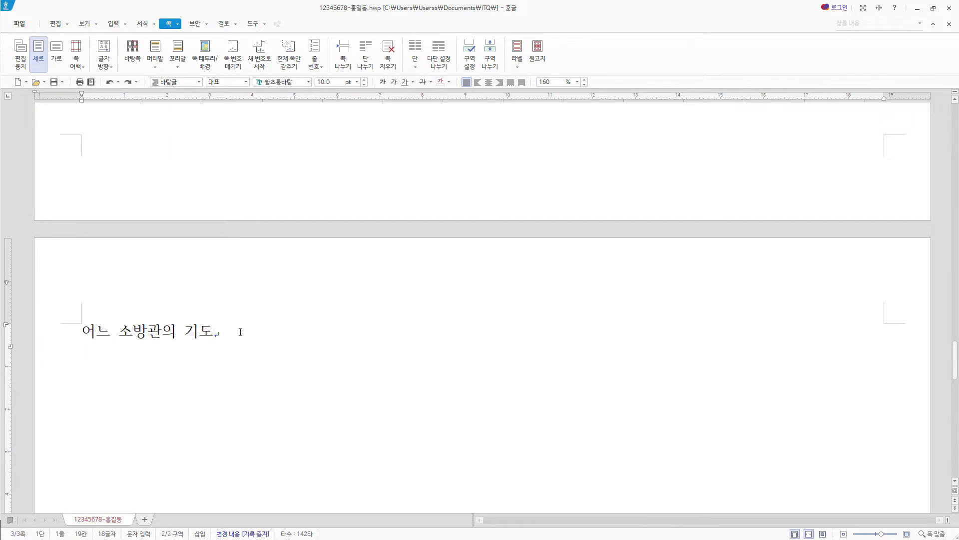
- Insert a bookmark named "화재" at the beginning of the title on the third page
{"action": "left_click", "coordinate": [81, 335]}
{"action": "left_click", "coordinate": [117, 28]}
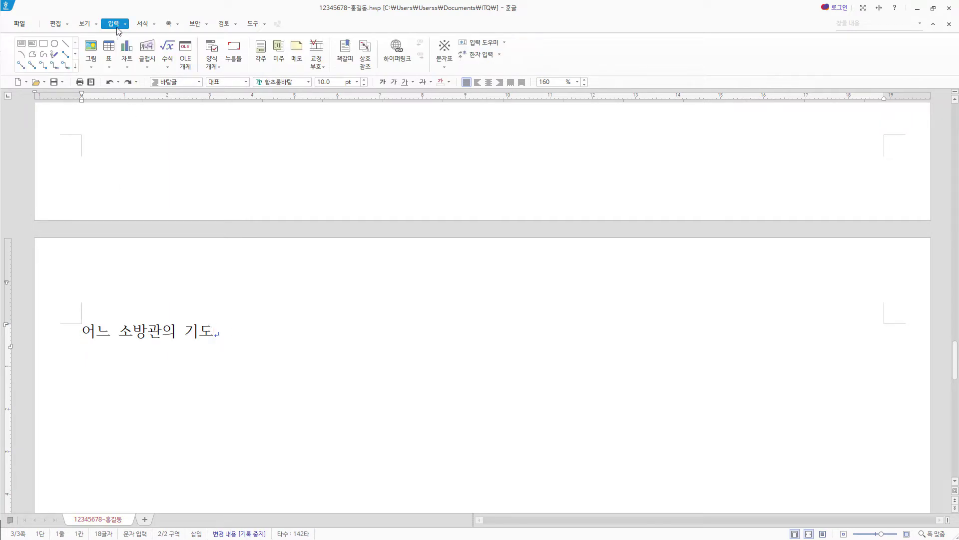
{"action": "left_click", "coordinate": [345, 52]}
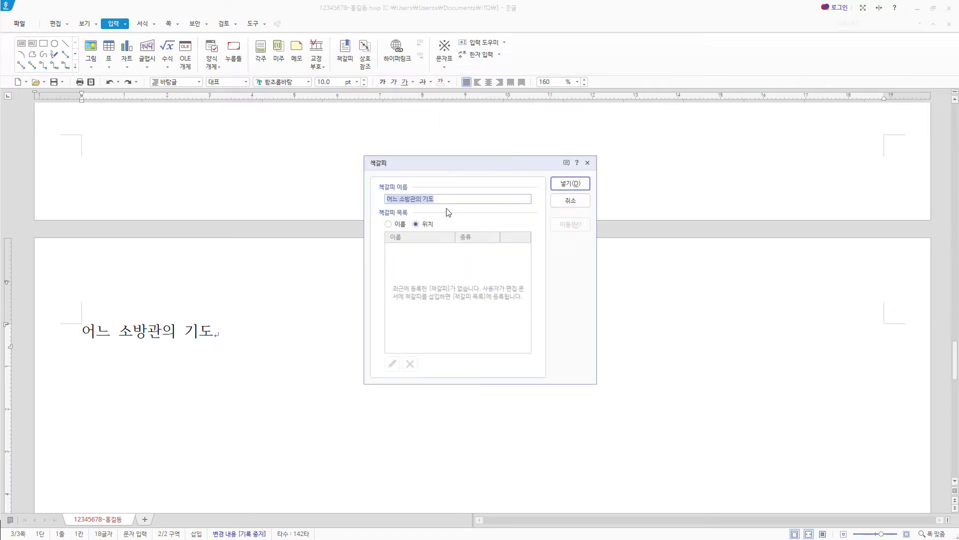
{"action": "type", "text": "화재"}
{"action": "left_click", "coordinate": [552, 187]}
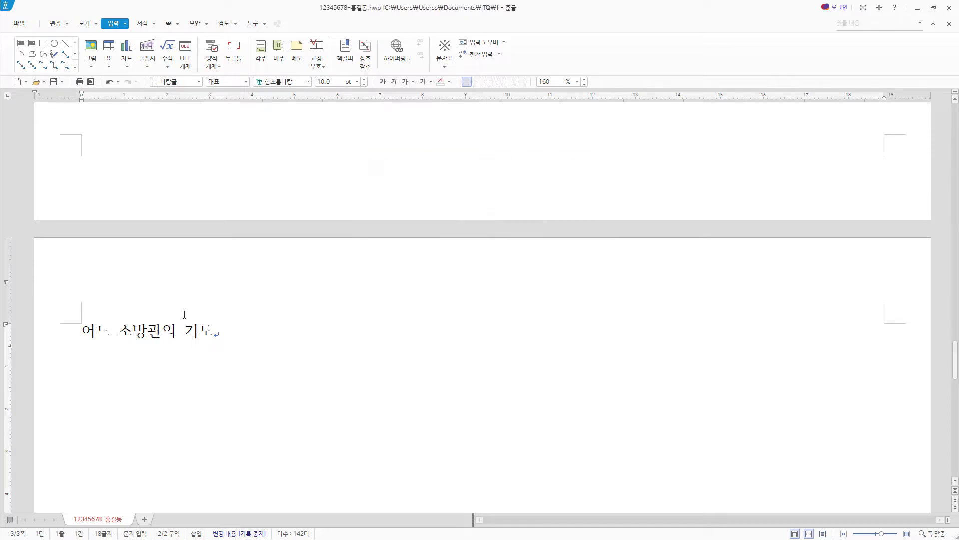
- Enter the English paragraph from "In the event of a fire, anyone becomes embarrassed" to "damage to their precious lives." below item 1
{"action": "scroll", "coordinate": [378, 365], "scroll_direction": "up", "scroll_amount": 15}
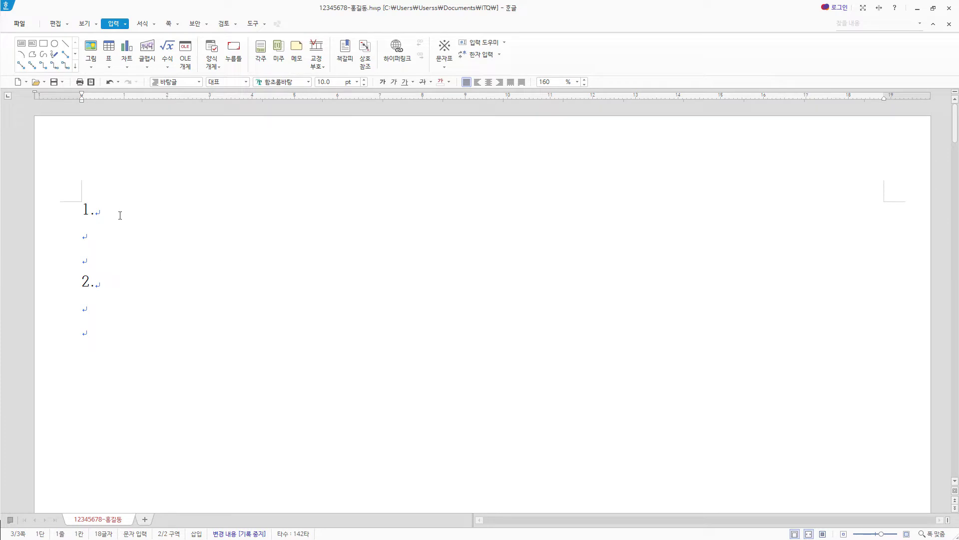
{"action": "left_click", "coordinate": [94, 235]}
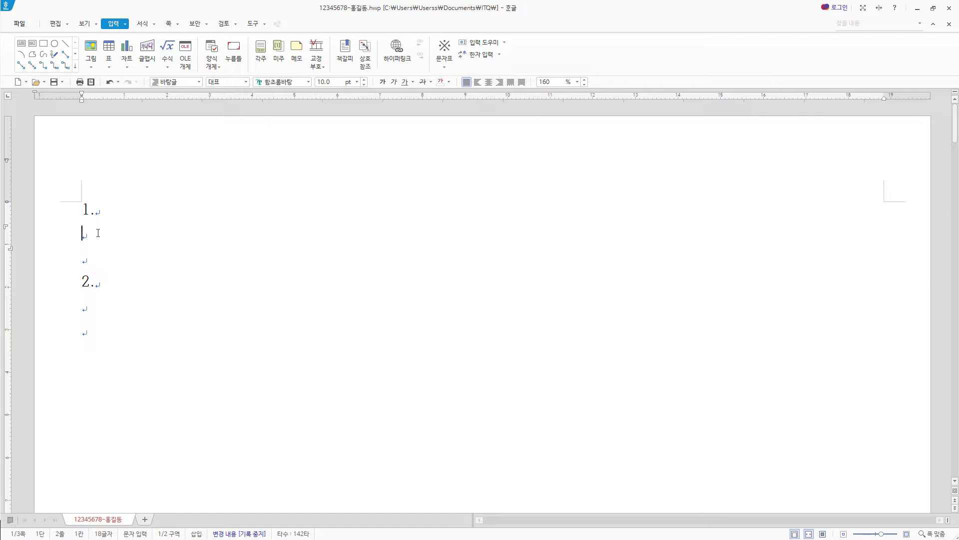
{"action": "type", "text": "In the event of a fire, anyone becomes embarrassed and sometimes their judgment is less than usual, so they become choked by smoke, causing damage to their precious lives."}
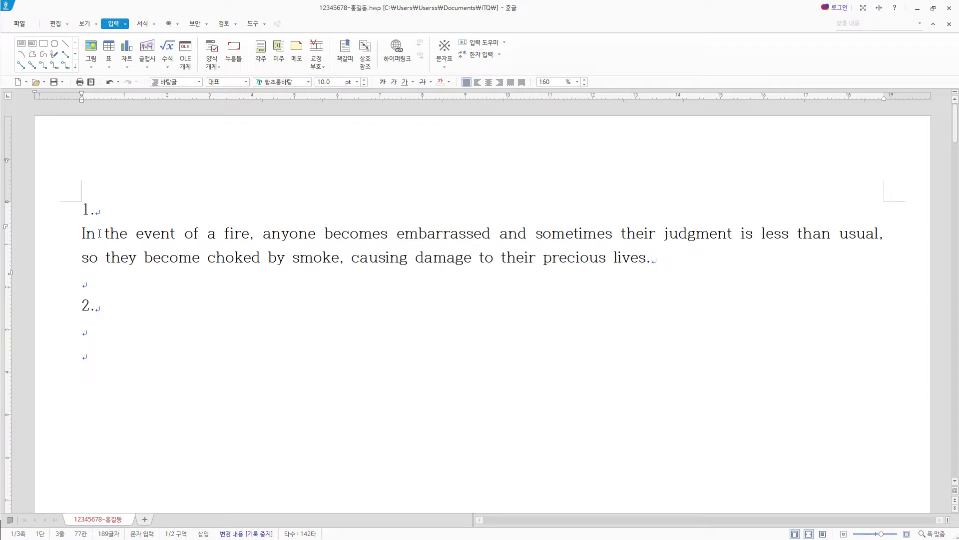
- Add the Korean paragraph from "불특정 다수를 수용하거나" to "대피를 유도해야 한다." below the English one, followed by extra blank lines
{"action": "key", "text": "Return"}
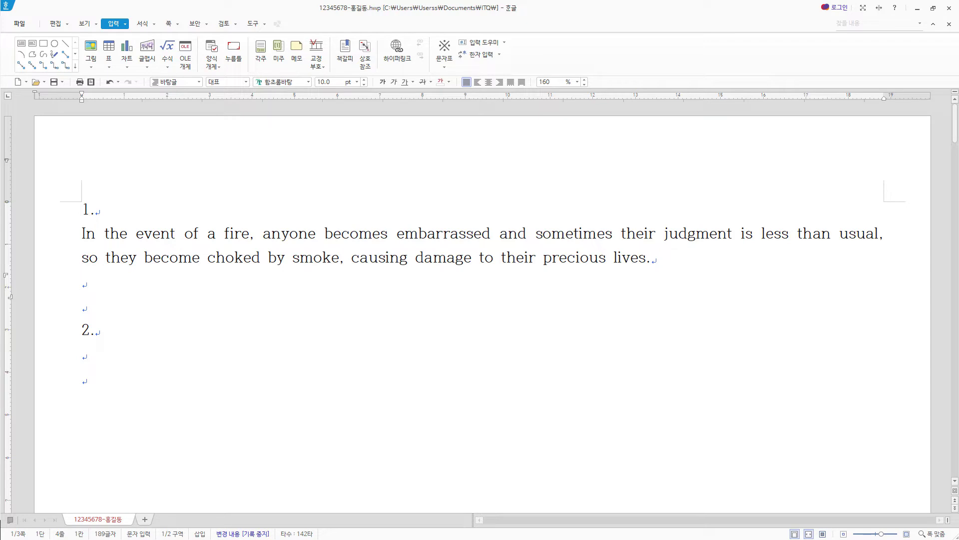
{"action": "type", "text": "불특정 다수를 수용하거나 출입하는 사업장에서 가장 중요한 것은 화재 시 대피 유도인데 큰 소리로 외치는 대신 침착한 행동으로 대피를 유도해야 한다."}
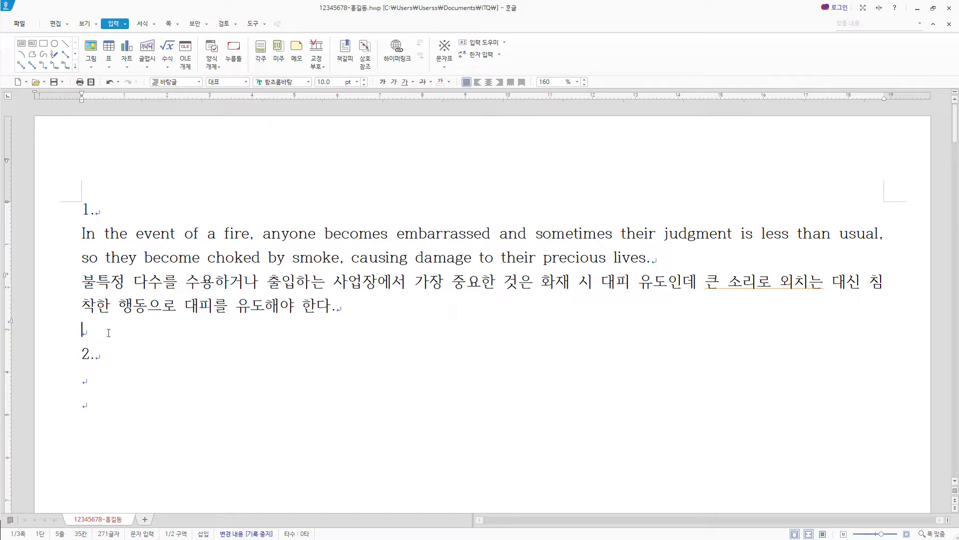
{"action": "key", "text": "Return"}
{"action": "key", "text": "Return"}
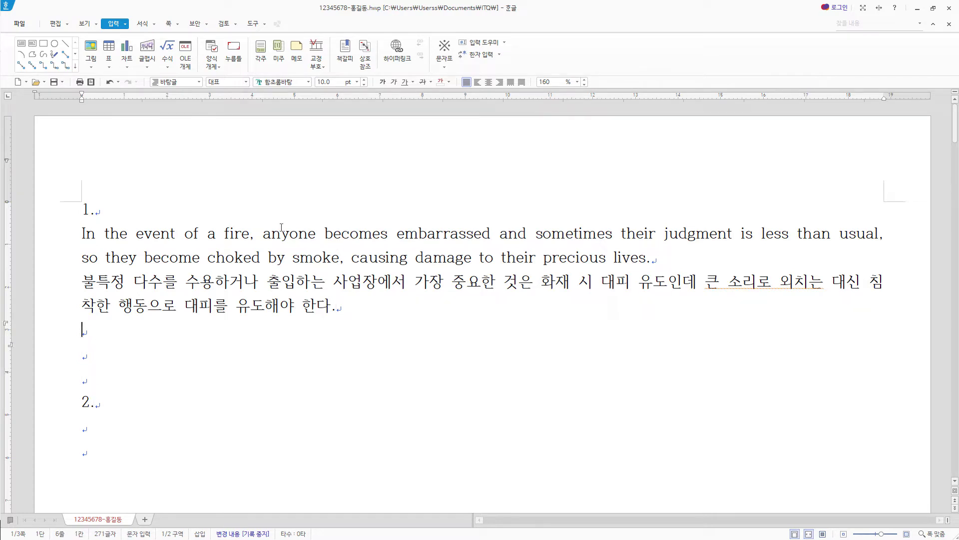
- Select the English and Korean paragraphs and start adding a new paragraph style named "evacuation"
{"action": "left_click_drag", "start_coordinate": [349, 301], "coordinate": [71, 244]}
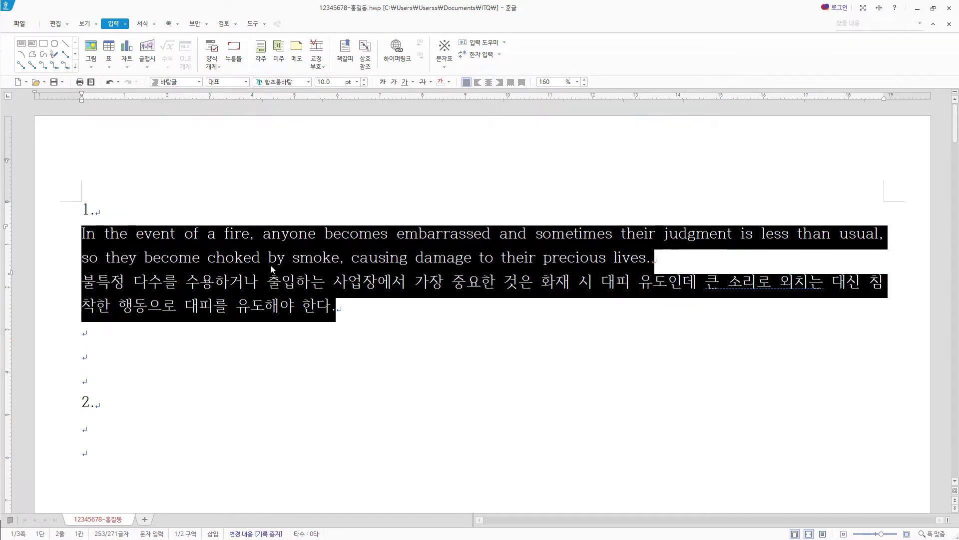
{"action": "key", "text": "F6"}
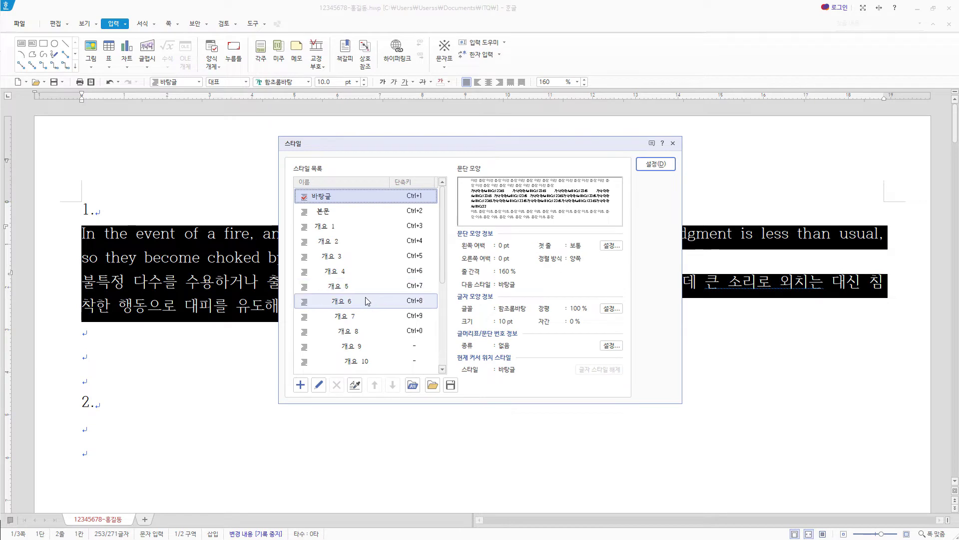
{"action": "left_click", "coordinate": [300, 386]}
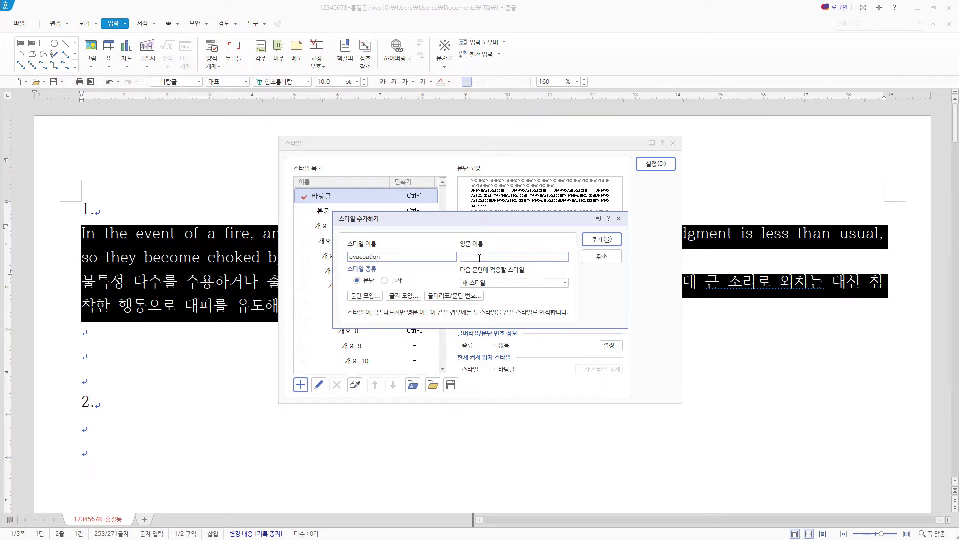
- Set the new style's left paragraph margin to 15 pt and its spacing below the paragraph to 10 pt
{"action": "left_click", "coordinate": [366, 296]}
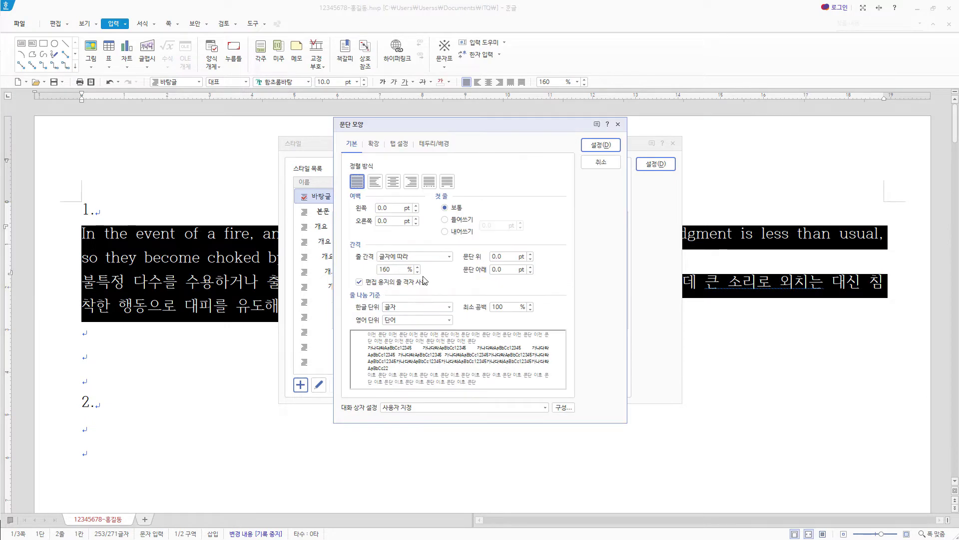
{"action": "left_click", "coordinate": [393, 210]}
{"action": "type", "text": "15"}
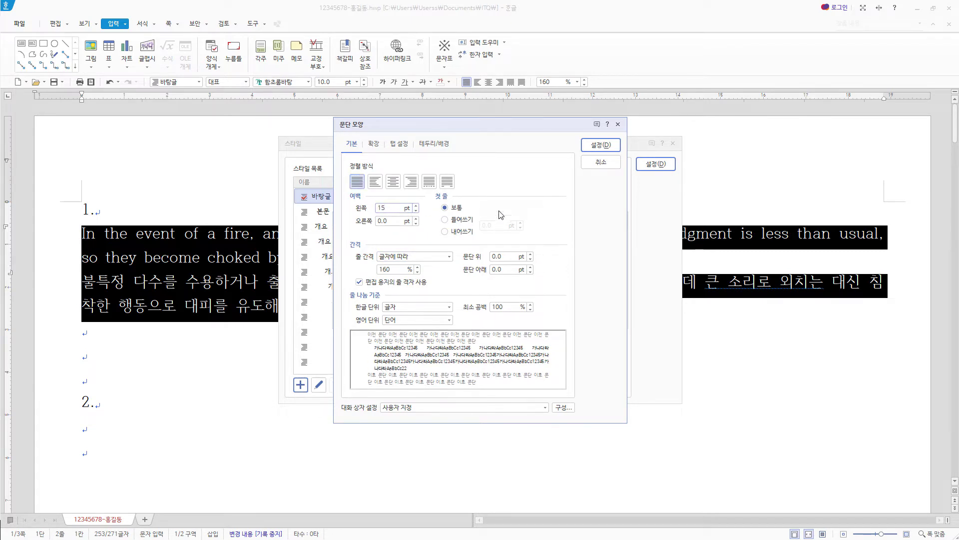
{"action": "left_click", "coordinate": [507, 269]}
{"action": "type", "text": "10"}
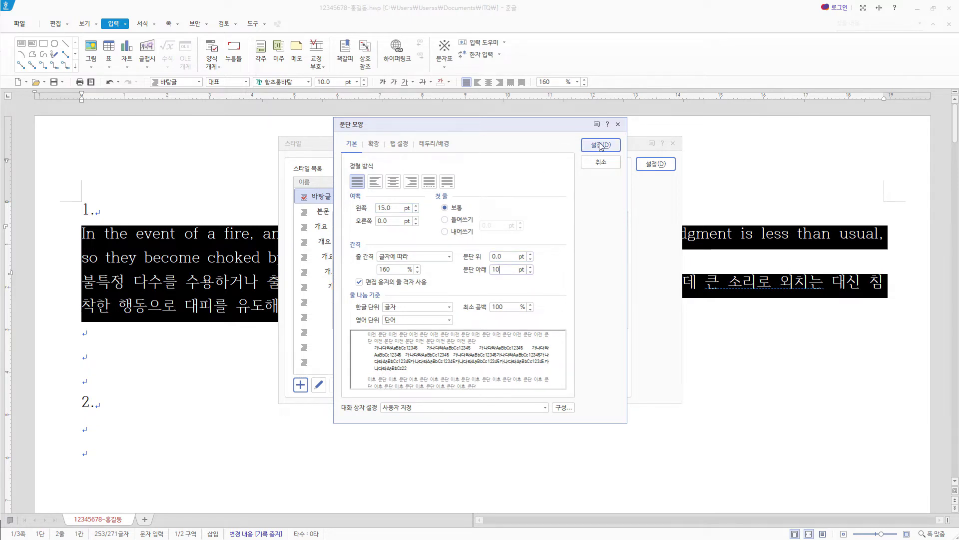
{"action": "left_click", "coordinate": [601, 145]}
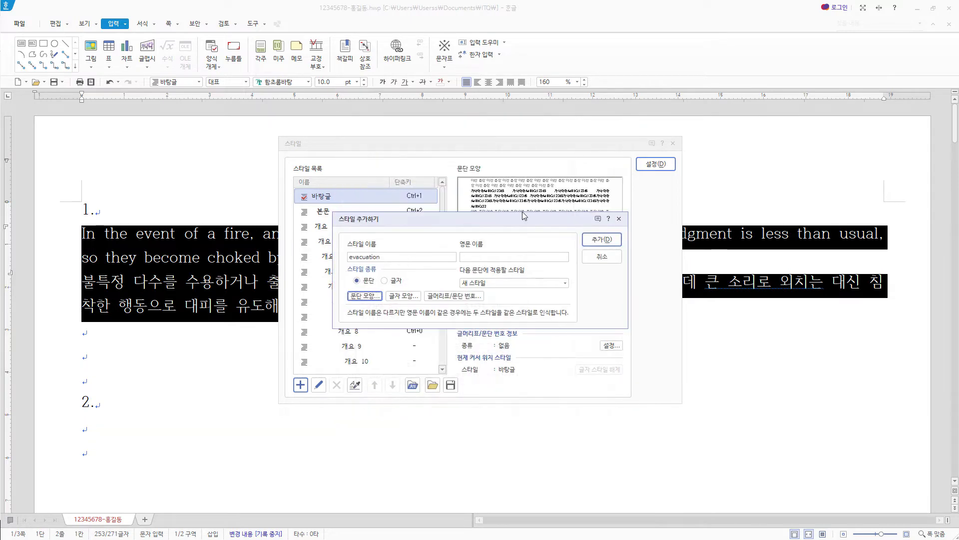
- Set the new style's character width ratio (장평) to 95% and its letter spacing (자간) to 5%
{"action": "left_click", "coordinate": [413, 297]}
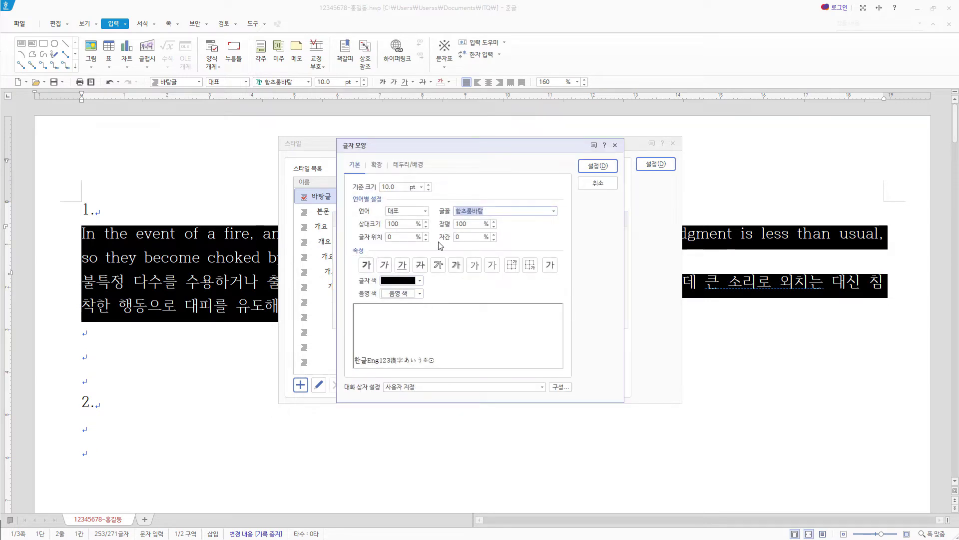
{"action": "left_click", "coordinate": [398, 187]}
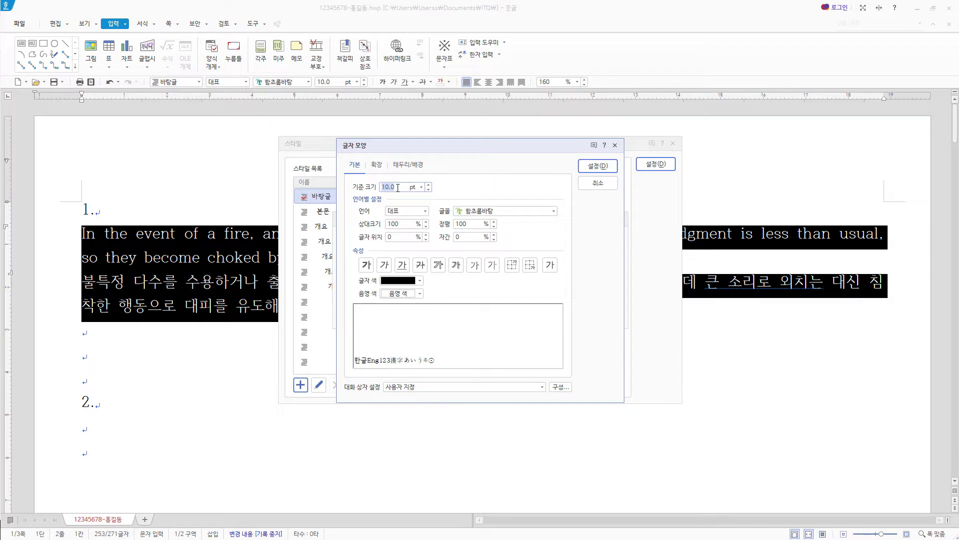
{"action": "left_click_drag", "start_coordinate": [469, 224], "coordinate": [365, 227]}
{"action": "type", "text": "95"}
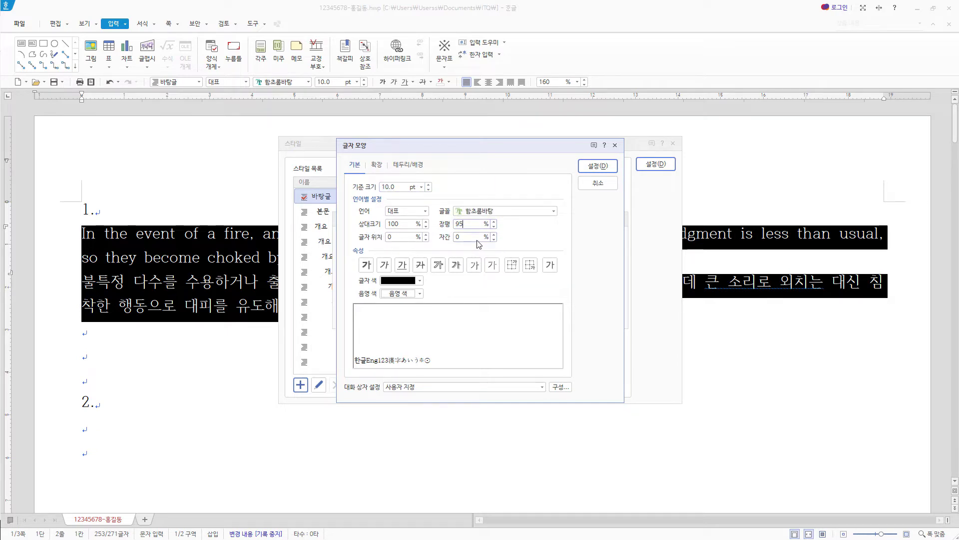
{"action": "left_click_drag", "start_coordinate": [473, 237], "coordinate": [328, 237]}
{"action": "type", "text": "5"}
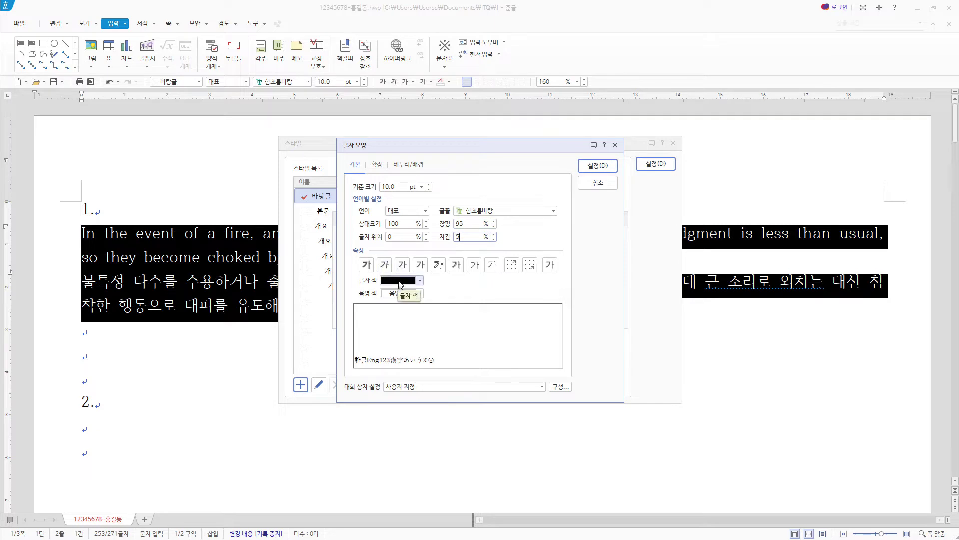
- Set the style's font for Korean text (한글) to 돋움
{"action": "left_click", "coordinate": [425, 211]}
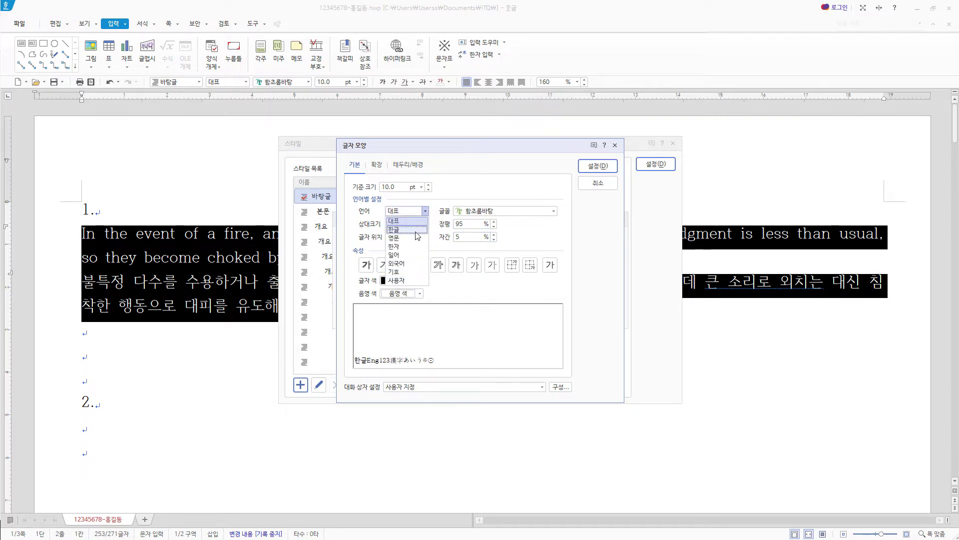
{"action": "left_click", "coordinate": [416, 230]}
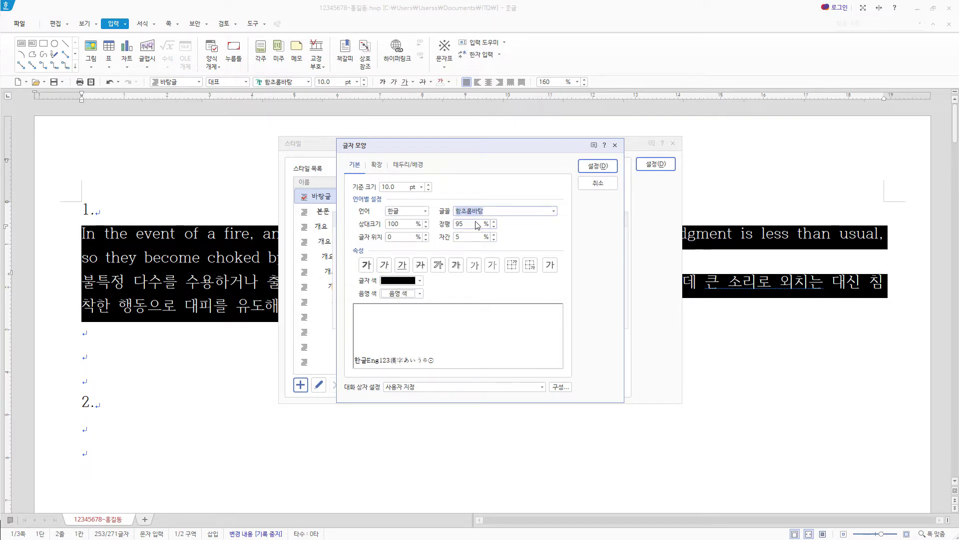
{"action": "type", "text": "돋움"}
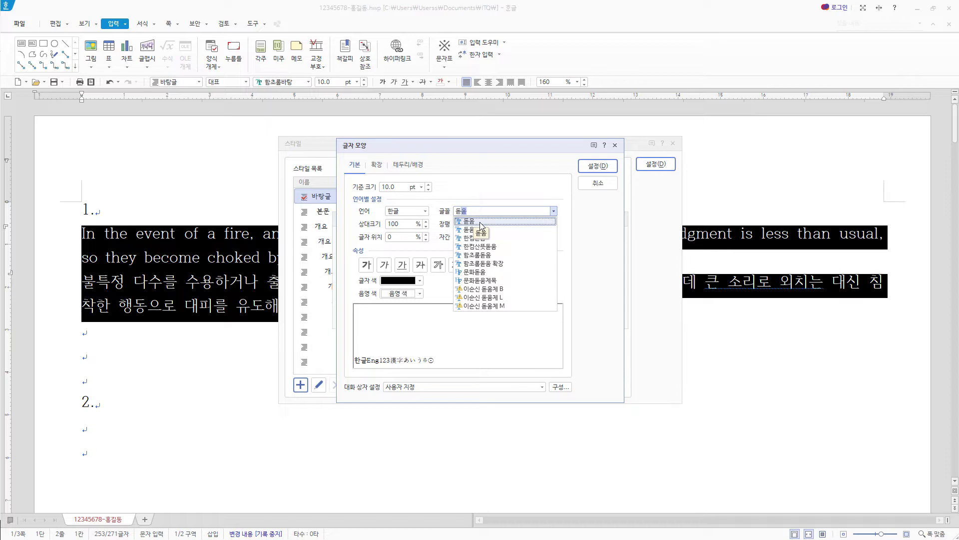
{"action": "left_click", "coordinate": [482, 226]}
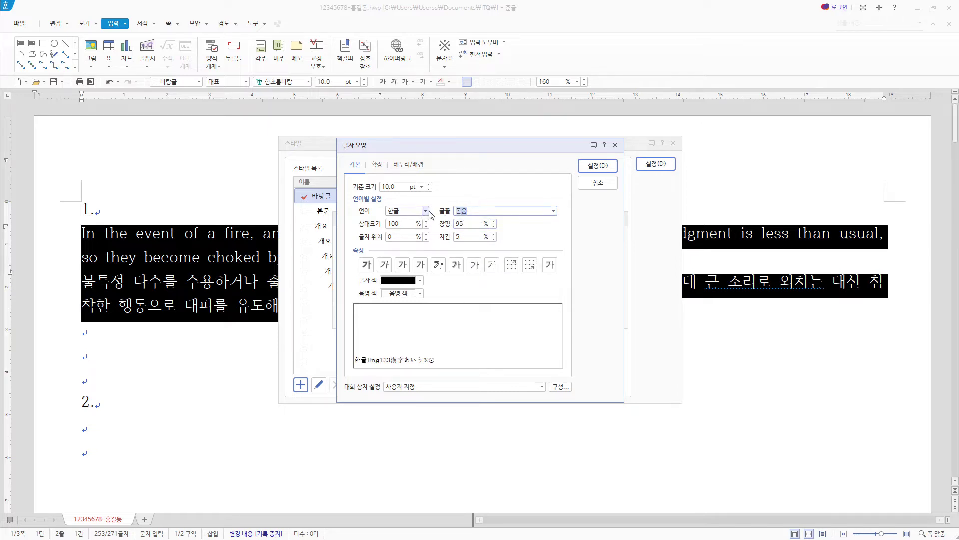
- Set the style's font for English text (영문) to 궁서 and accept the character settings
{"action": "left_click", "coordinate": [425, 211]}
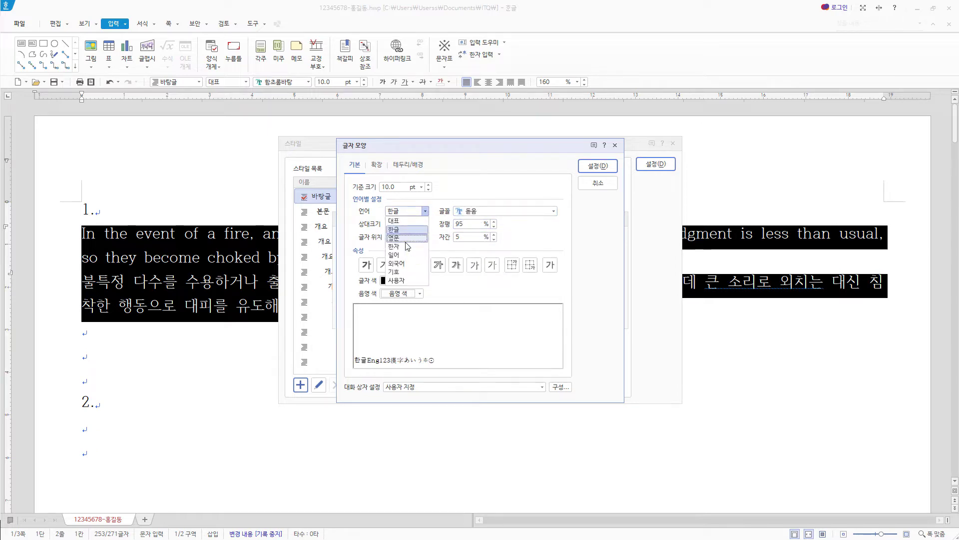
{"action": "left_click", "coordinate": [405, 231]}
{"action": "left_click", "coordinate": [500, 205]}
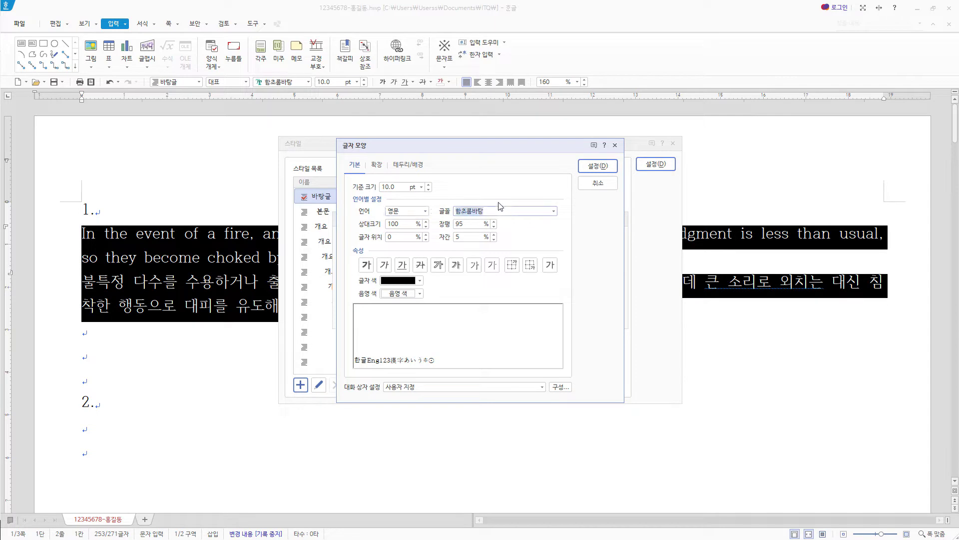
{"action": "type", "text": "궁서"}
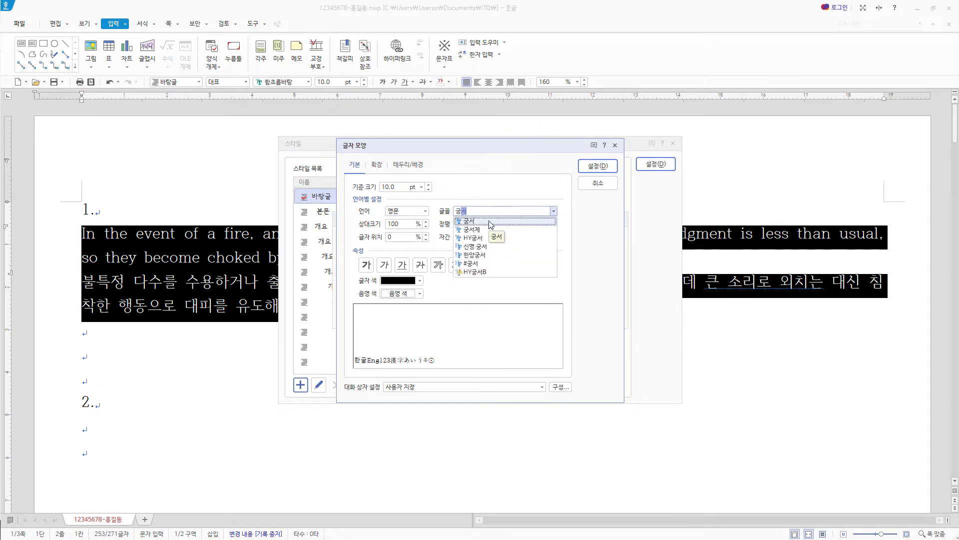
{"action": "left_click", "coordinate": [490, 221]}
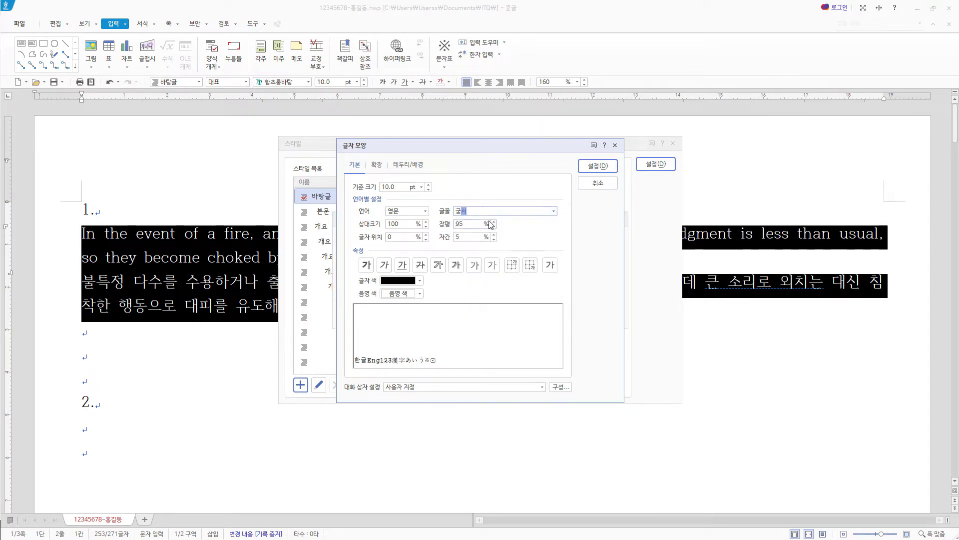
{"action": "left_click", "coordinate": [596, 170]}
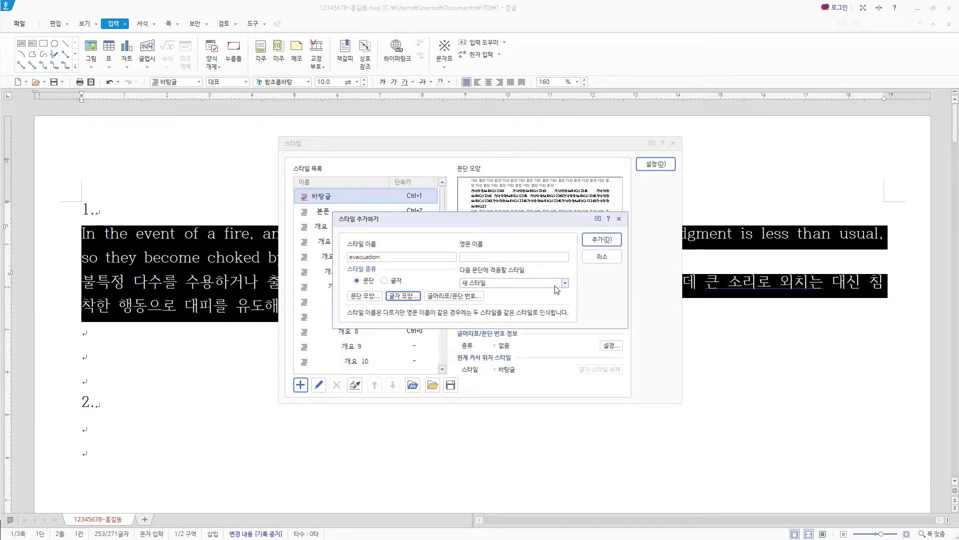
- Add the "evacuation" style to the style list and apply it to the selected paragraphs
{"action": "left_click", "coordinate": [603, 240]}
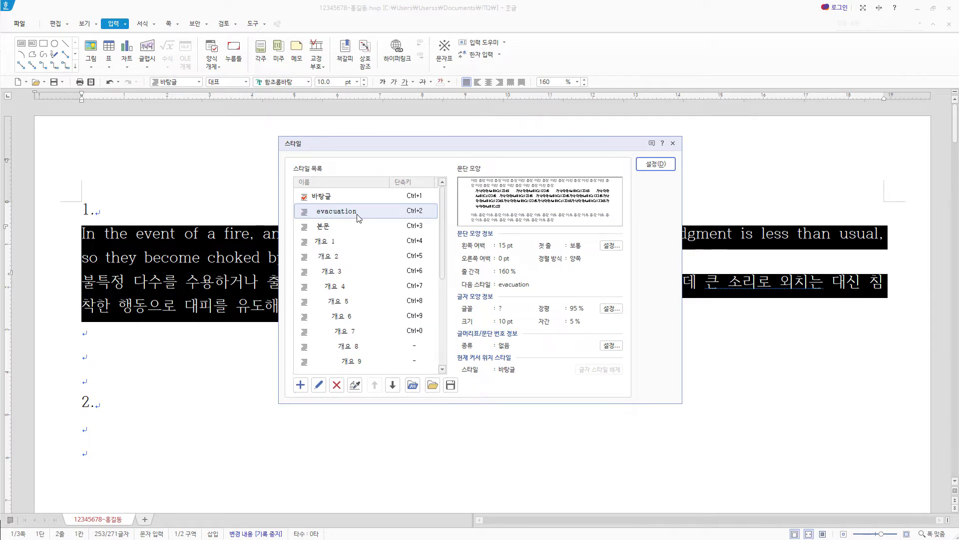
{"action": "left_click", "coordinate": [369, 219]}
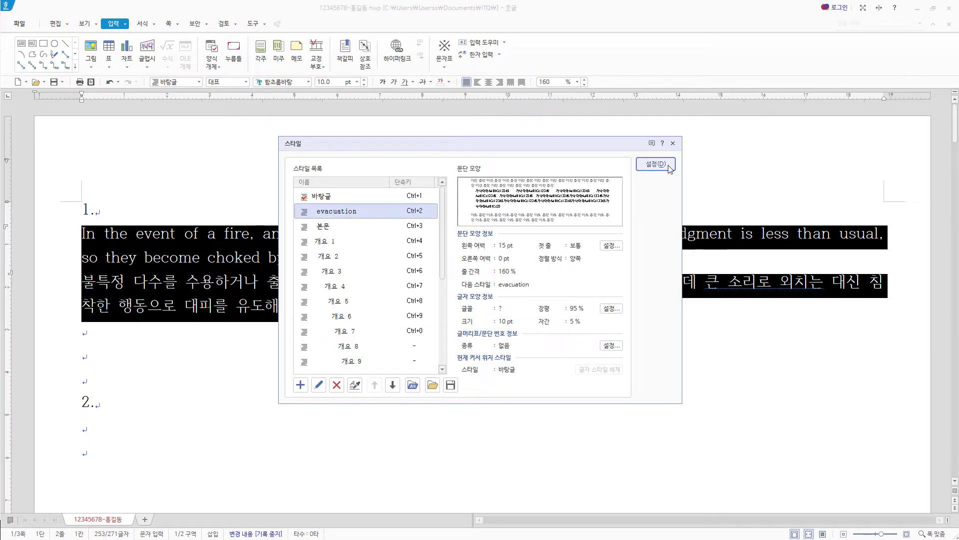
{"action": "left_click", "coordinate": [667, 165]}
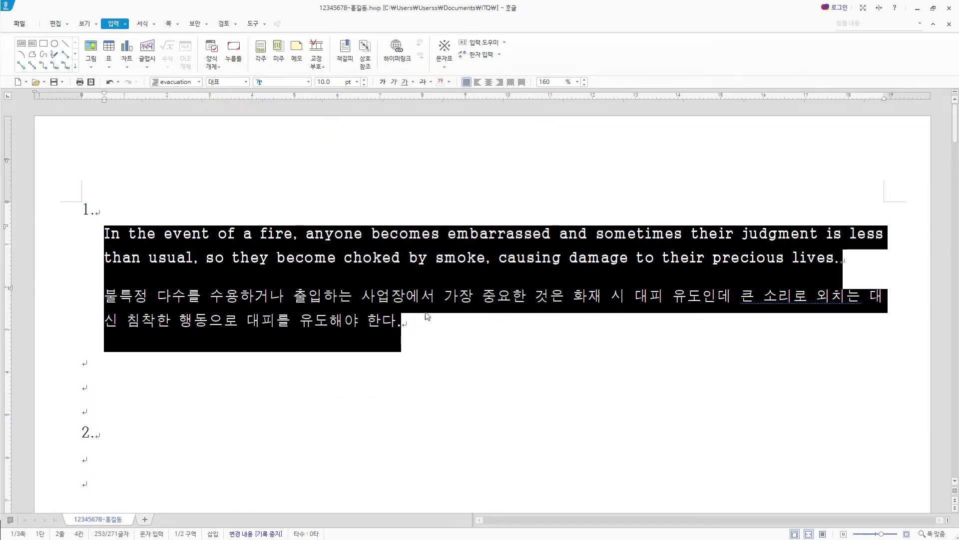
- Insert a table with 5 rows and 6 columns on the blank line below item 2
{"action": "scroll", "coordinate": [421, 320], "scroll_direction": "down", "scroll_amount": 5}
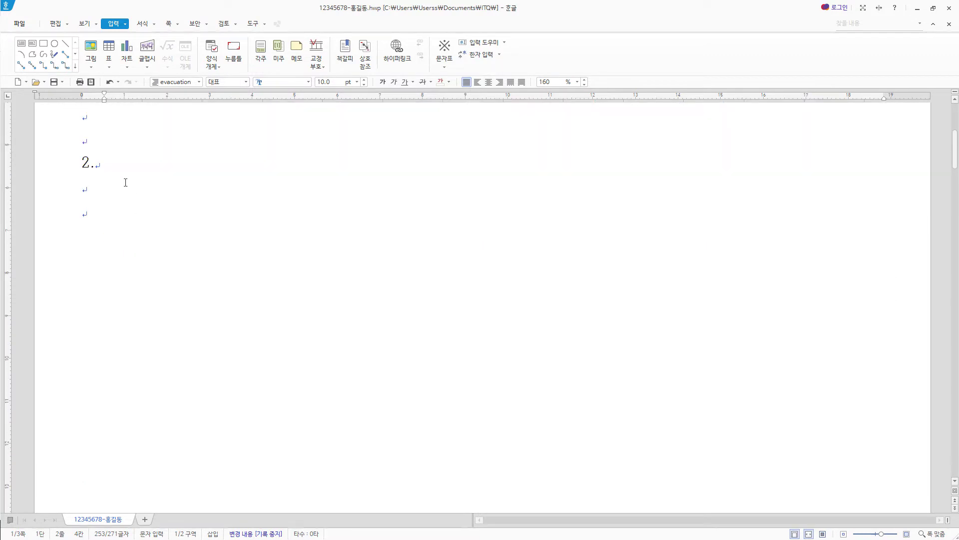
{"action": "left_click", "coordinate": [203, 200]}
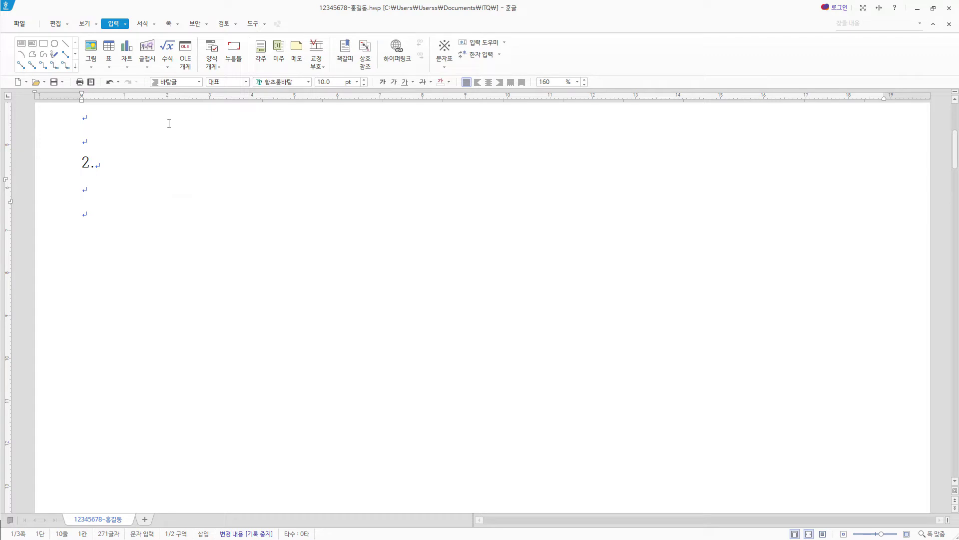
{"action": "left_click", "coordinate": [112, 51]}
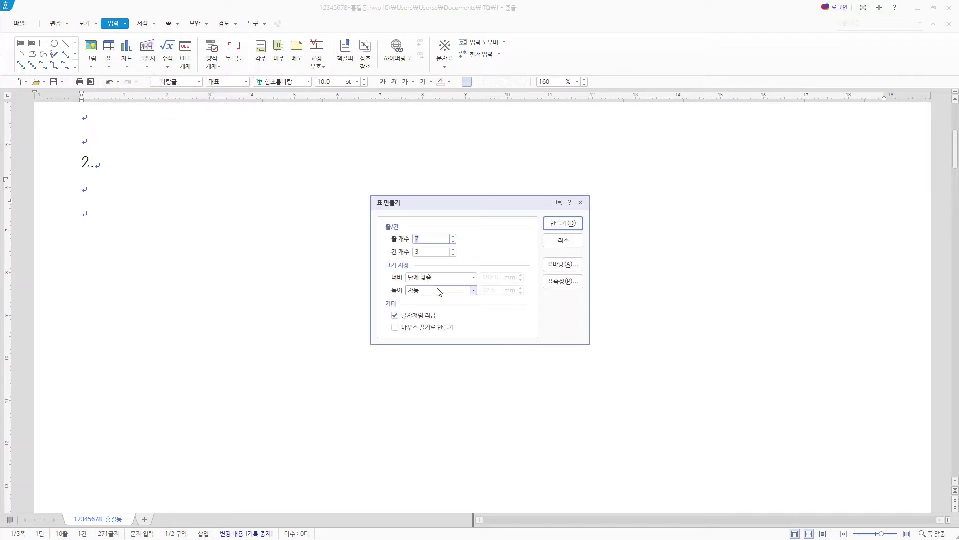
{"action": "key", "text": "Tab"}
{"action": "left_click", "coordinate": [581, 228]}
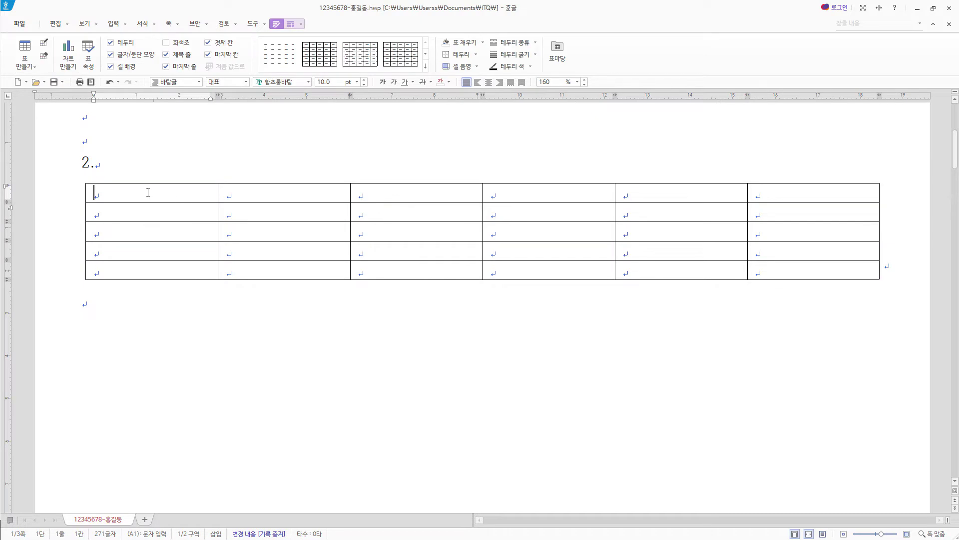
- Set the font of all table cells to 돋움 and center their contents
{"action": "left_click_drag", "start_coordinate": [148, 192], "coordinate": [814, 270]}
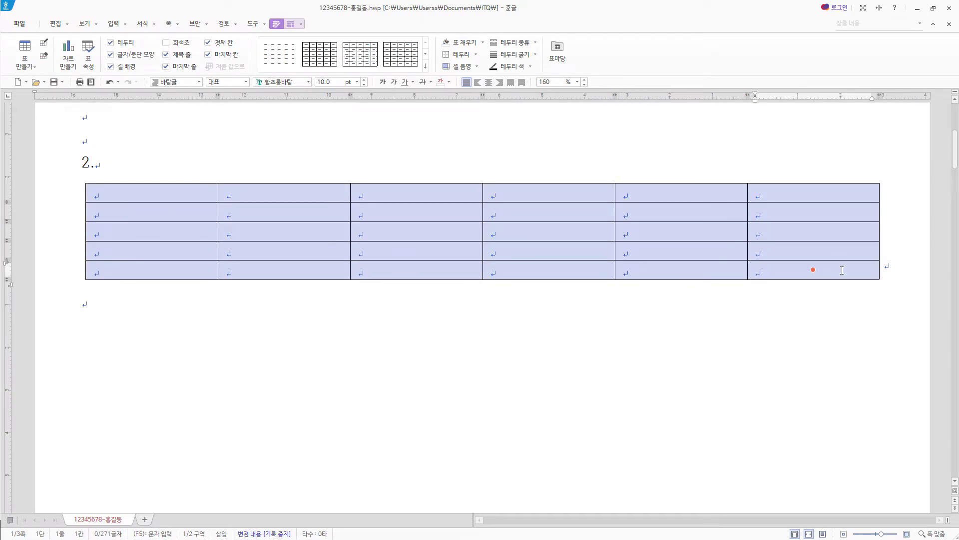
{"action": "left_click", "coordinate": [309, 83]}
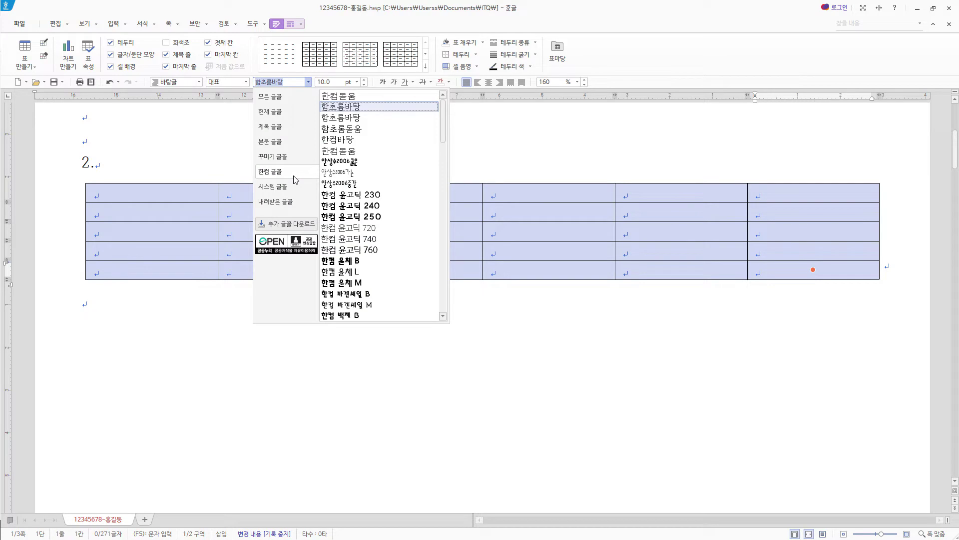
{"action": "left_click", "coordinate": [280, 100]}
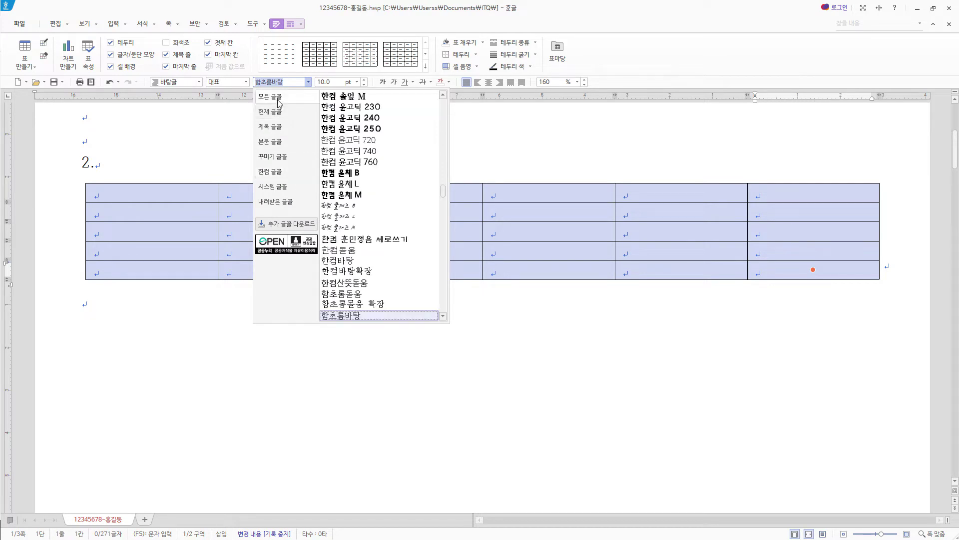
{"action": "type", "text": "돋움"}
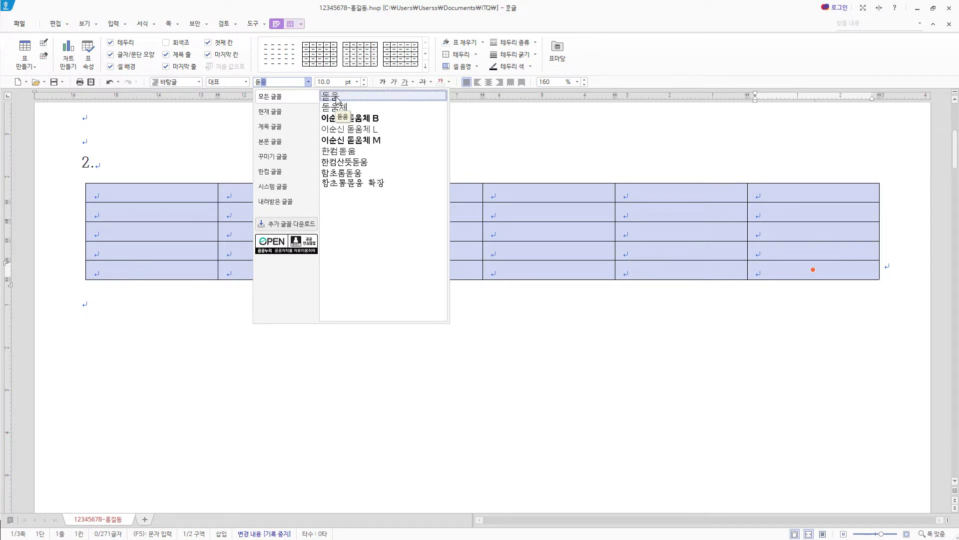
{"action": "left_click", "coordinate": [336, 97]}
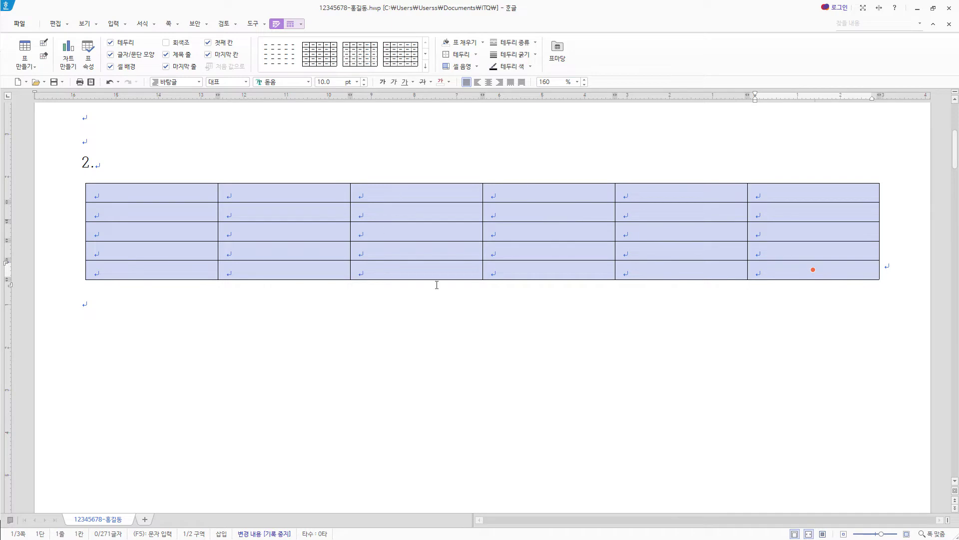
{"action": "left_click", "coordinate": [489, 81]}
{"action": "key", "text": "Escape"}
- Fill the table from its first cell with the 구분, 2015년 to 2018년 and 합계 headings and the facility data
{"action": "left_click", "coordinate": [161, 193]}
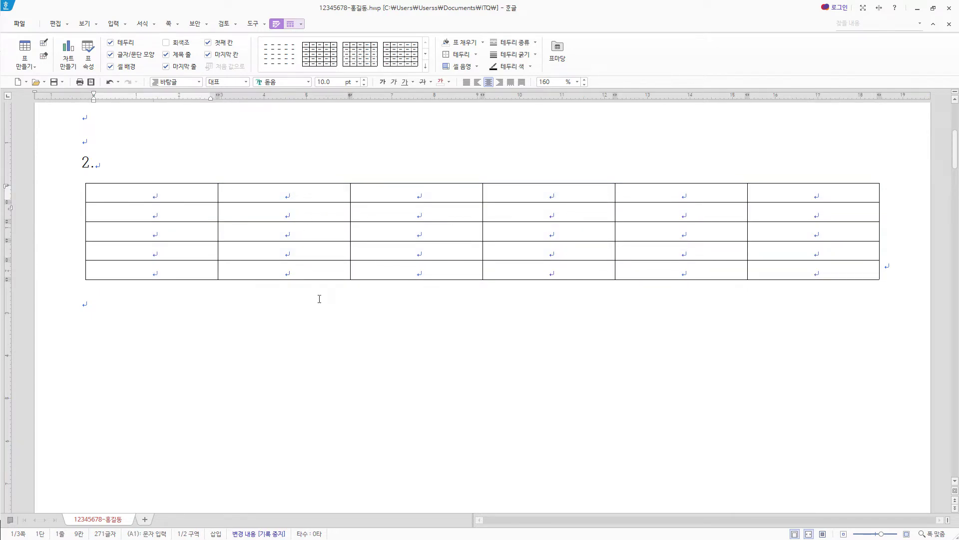
{"action": "key", "text": "ctrl+v"}
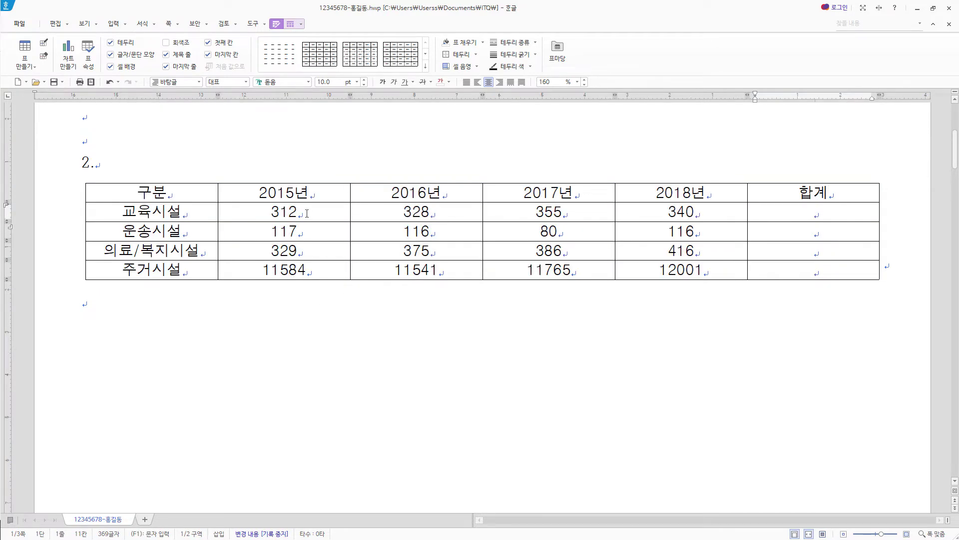
- Add thousands separators to the cells below the 2015년 to 합계 headings and right-align them
{"action": "left_click_drag", "start_coordinate": [307, 214], "coordinate": [654, 263]}
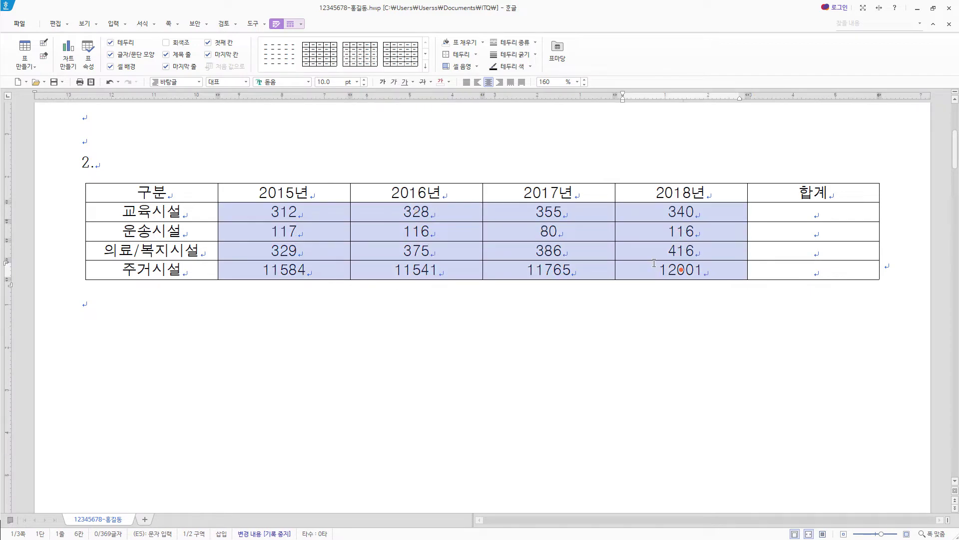
{"action": "left_click_drag", "start_coordinate": [737, 267], "coordinate": [814, 270]}
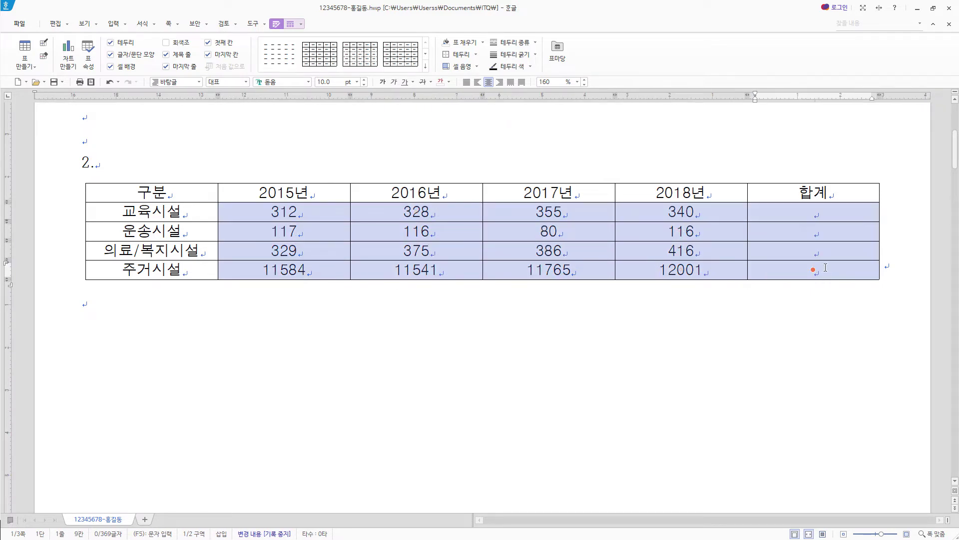
{"action": "right_click", "coordinate": [627, 214]}
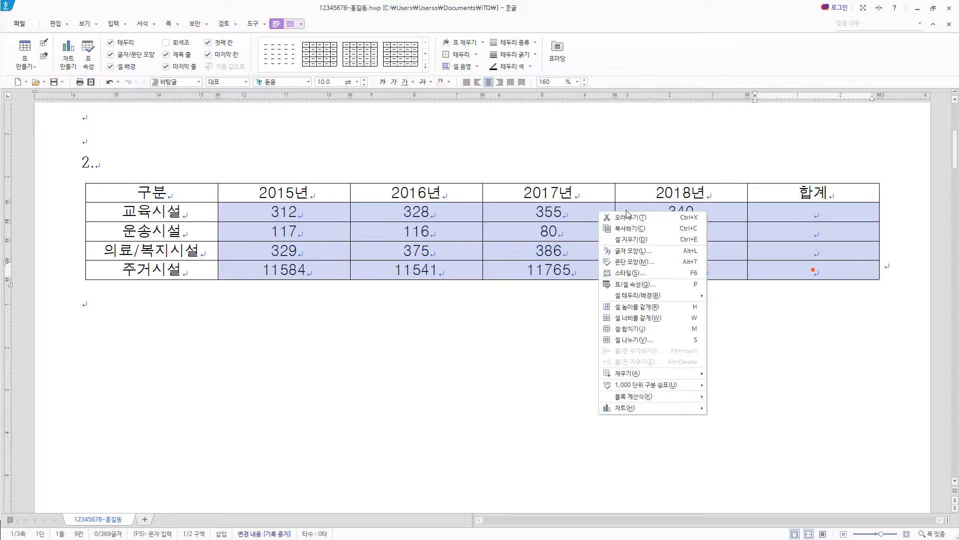
{"action": "mouse_move", "coordinate": [642, 389]}
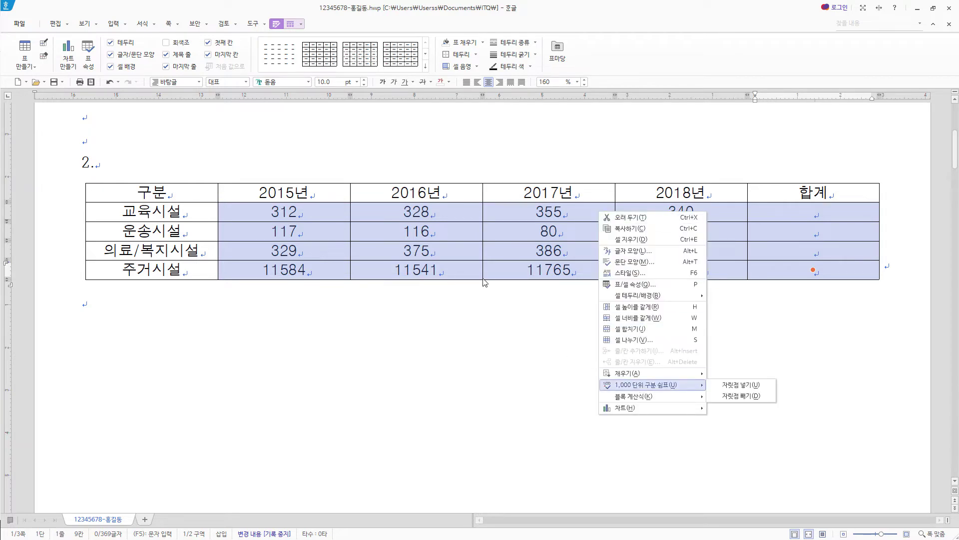
{"action": "mouse_move", "coordinate": [699, 389]}
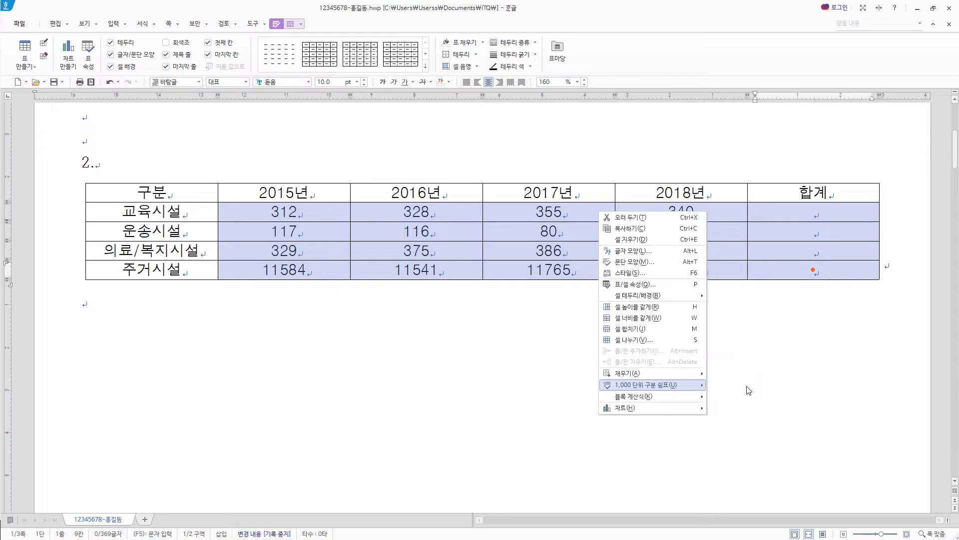
{"action": "left_click", "coordinate": [748, 389]}
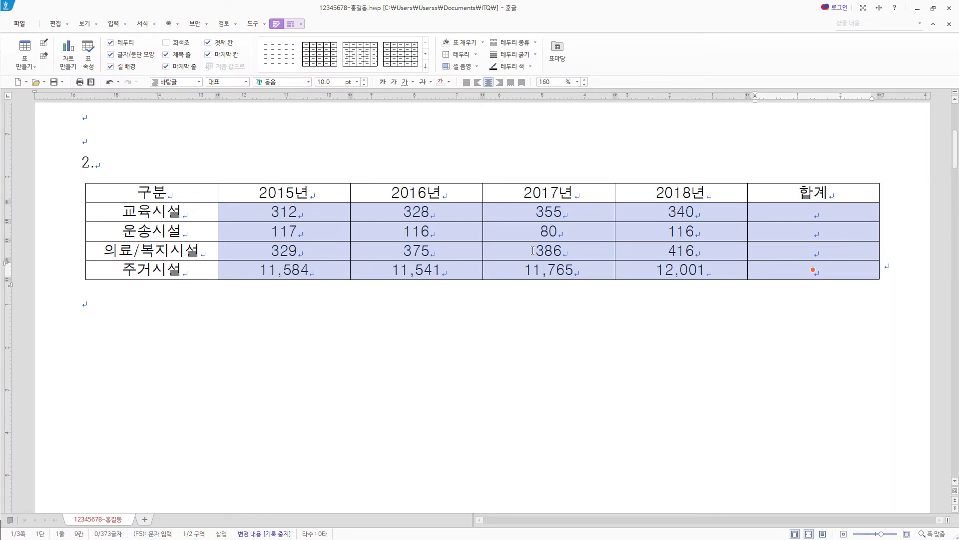
{"action": "left_click", "coordinate": [499, 82]}
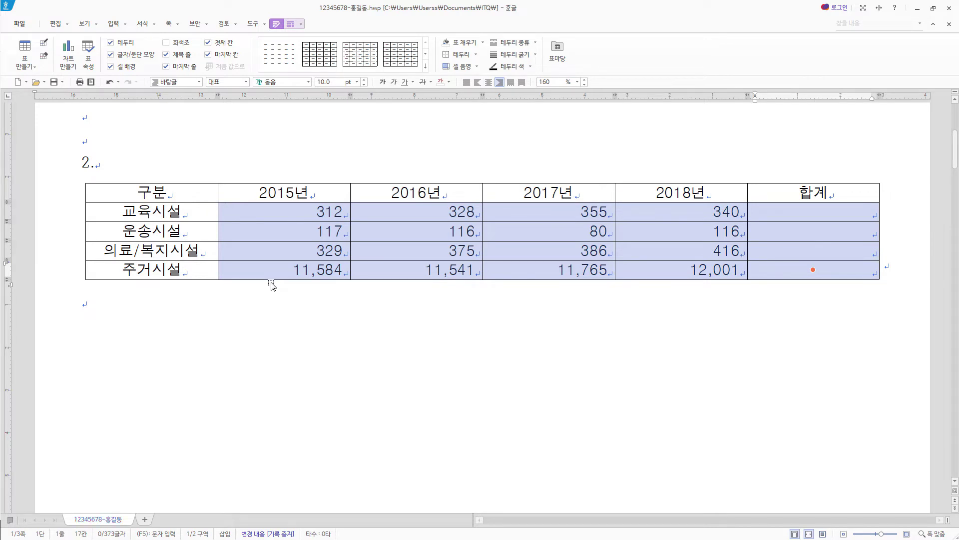
- Fill the cells from the 구분 heading through the 2018년 value in the 의료/복지시설 row with yellow (RGB 255,255,0)
{"action": "left_click_drag", "start_coordinate": [149, 192], "coordinate": [671, 249]}
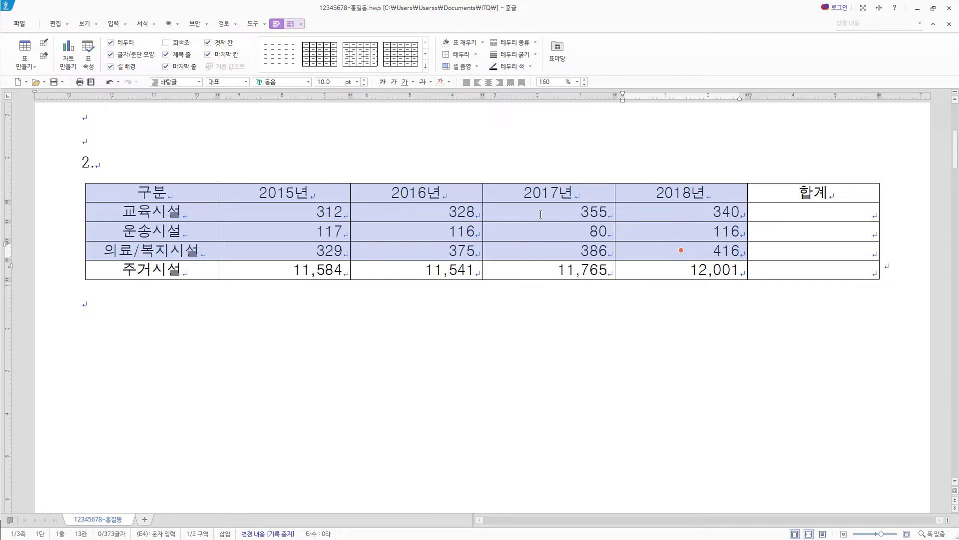
{"action": "key", "text": "c"}
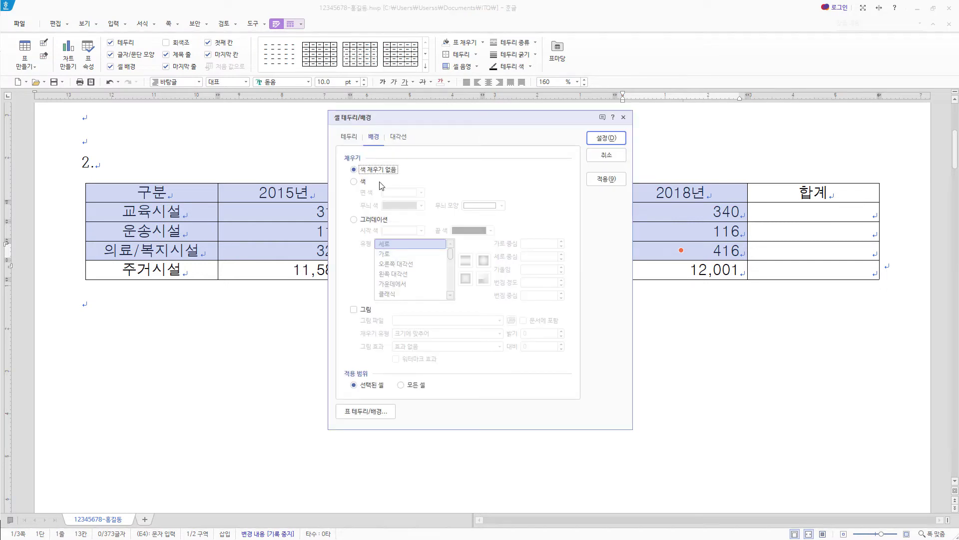
{"action": "left_click", "coordinate": [363, 182]}
{"action": "left_click", "coordinate": [421, 192]}
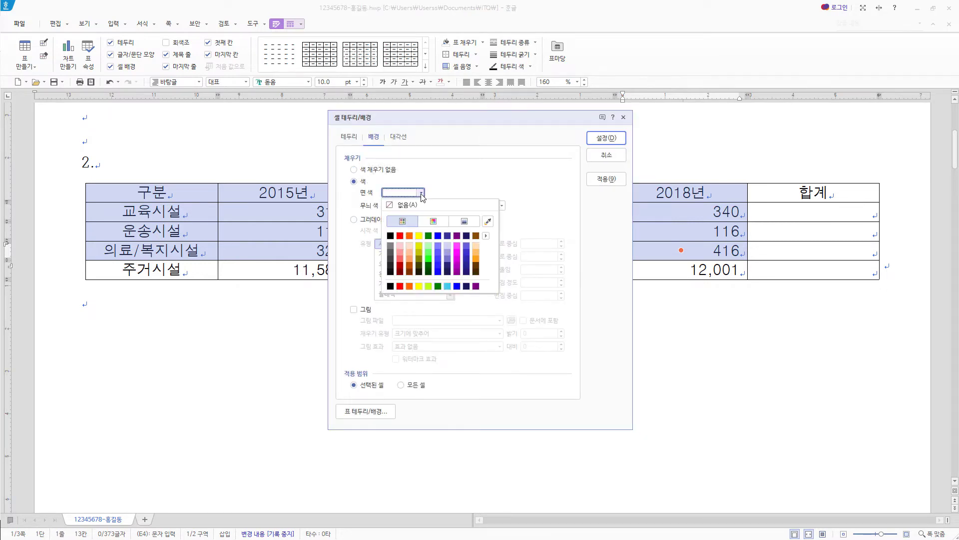
{"action": "left_click", "coordinate": [486, 235]}
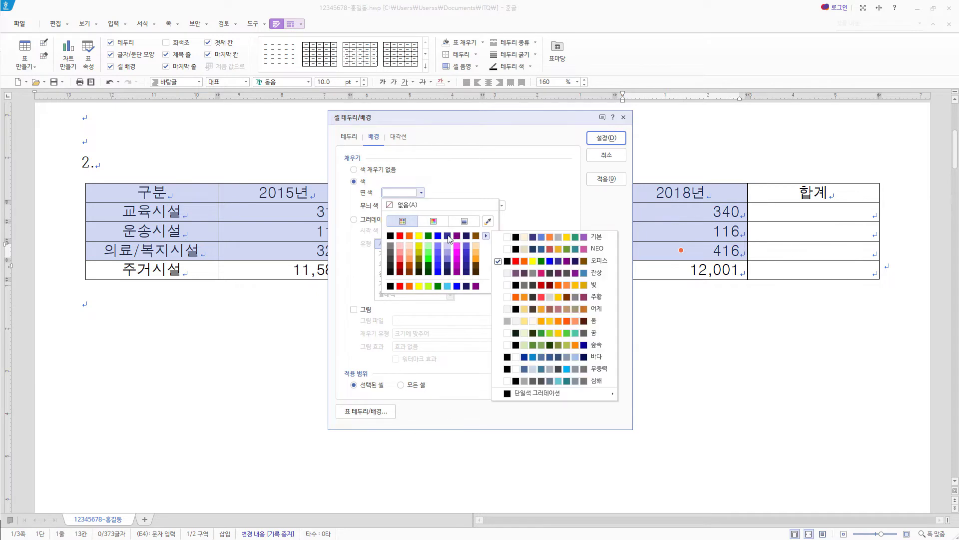
{"action": "left_click", "coordinate": [464, 192]}
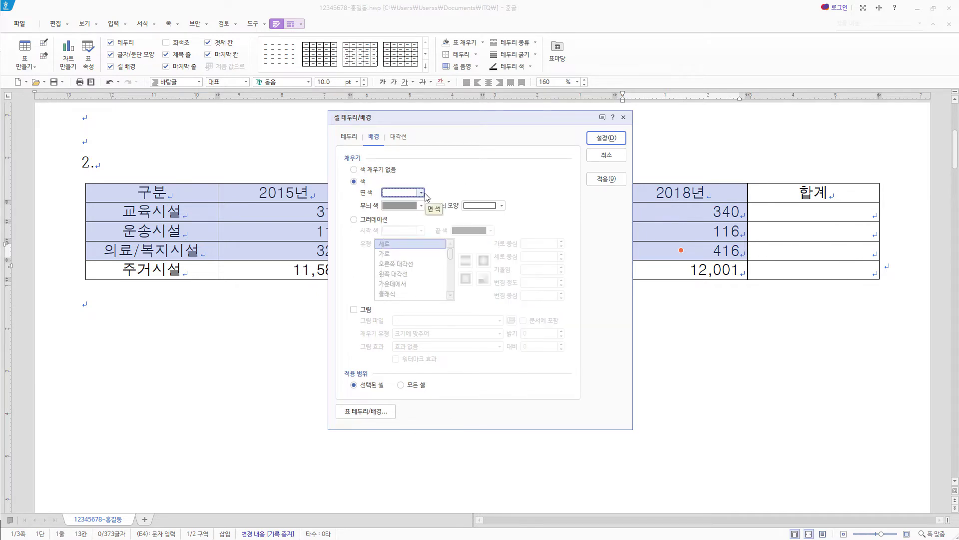
{"action": "left_click", "coordinate": [422, 193]}
{"action": "left_click", "coordinate": [419, 236]}
{"action": "left_click", "coordinate": [422, 192]}
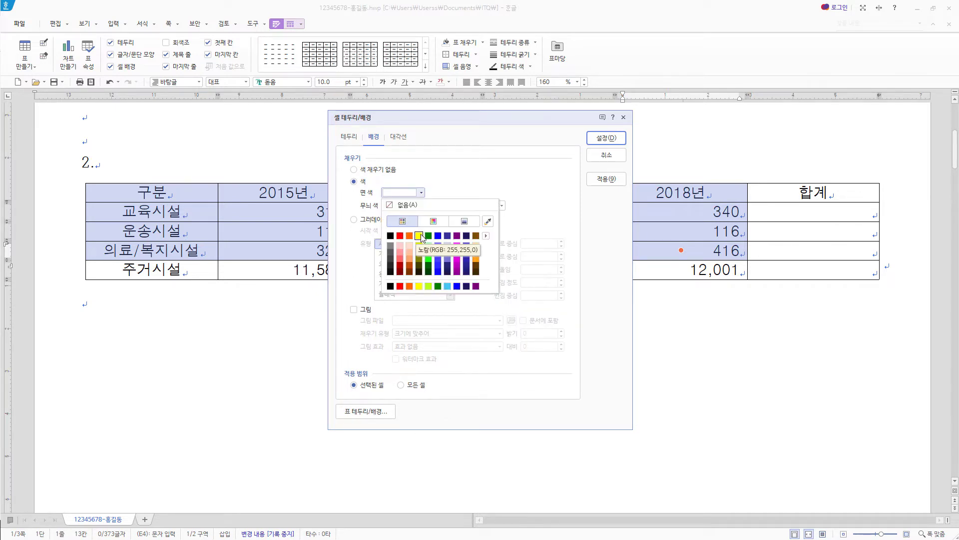
{"action": "left_click", "coordinate": [420, 235]}
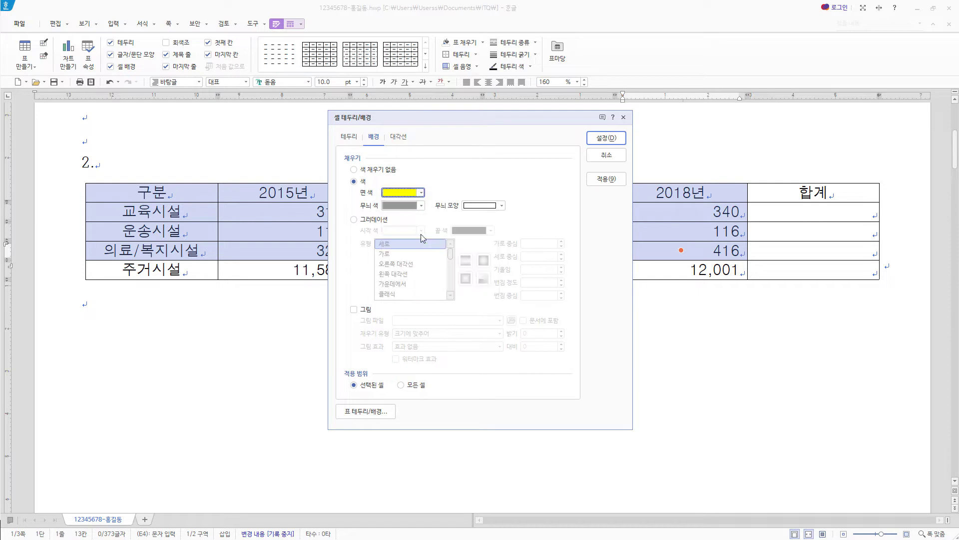
{"action": "left_click", "coordinate": [619, 143]}
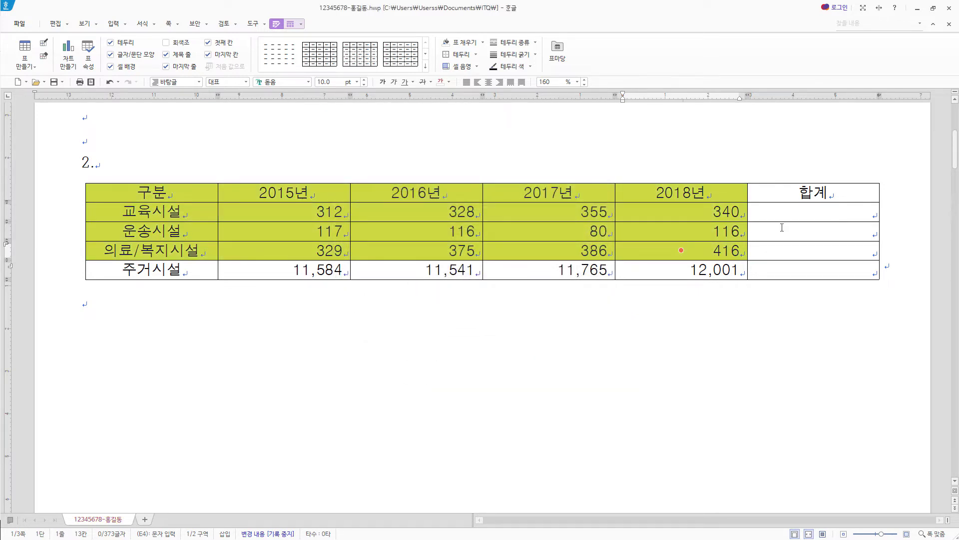
- Calculate the 합계 cells for the 교육시설, 운송시설 and 의료/복지시설 rows with a block sum of the 2015년 to 2018년 values
{"action": "left_click_drag", "start_coordinate": [289, 211], "coordinate": [798, 261]}
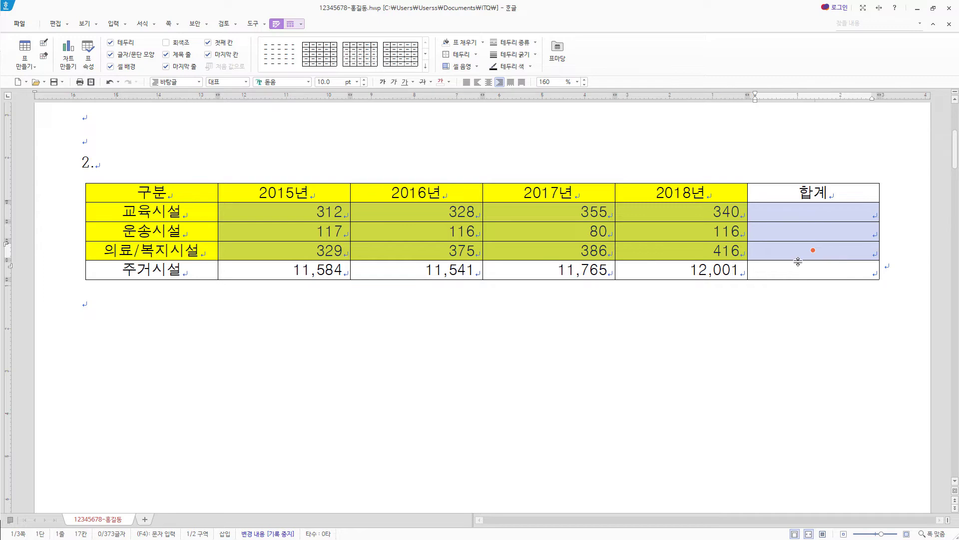
{"action": "scroll", "coordinate": [774, 261], "scroll_direction": "down", "scroll_amount": 3}
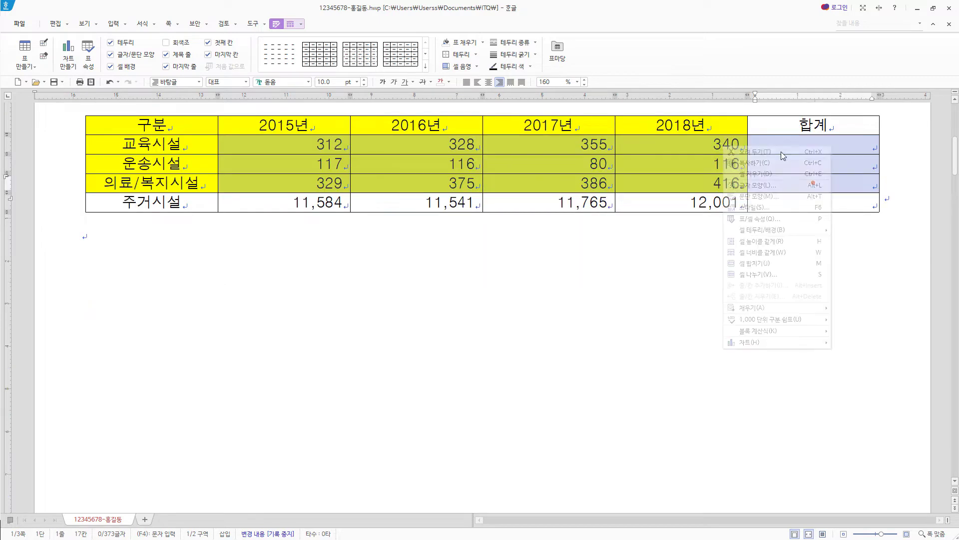
{"action": "right_click", "coordinate": [724, 145]}
{"action": "mouse_move", "coordinate": [785, 331]}
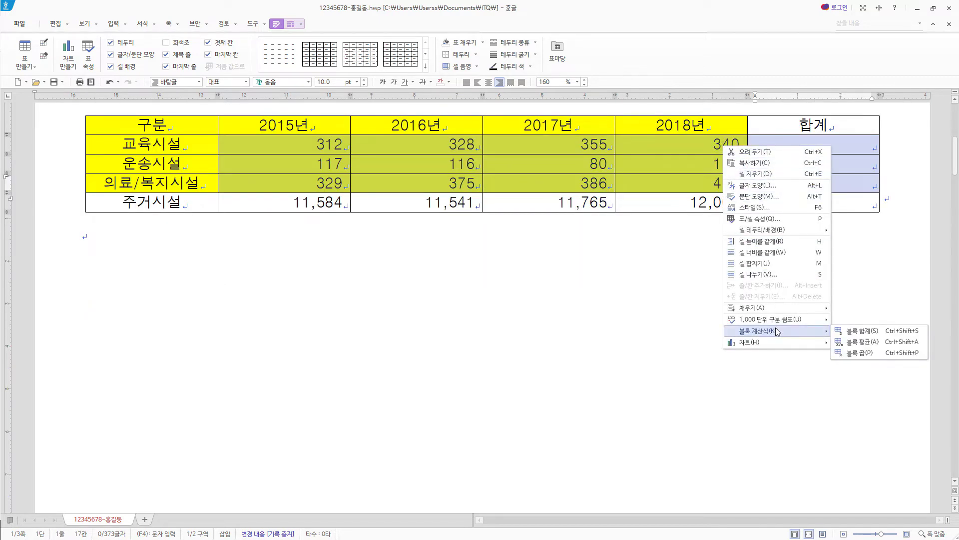
{"action": "left_click", "coordinate": [851, 332]}
{"action": "scroll", "coordinate": [851, 336], "scroll_direction": "up", "scroll_amount": 3}
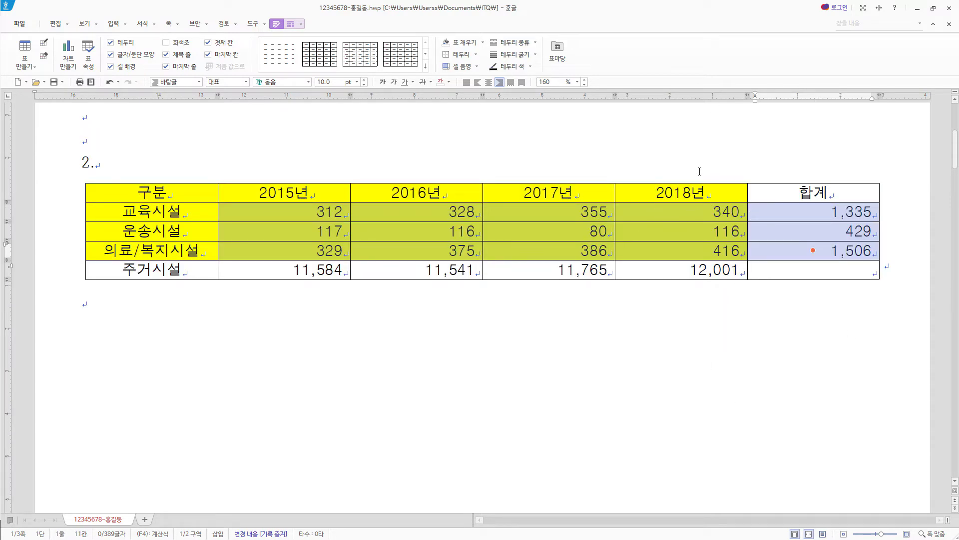
- Add a caption above the table and replace its default text with "주요시설 화재발생 현황(단위 : 건)"
{"action": "left_click", "coordinate": [290, 24]}
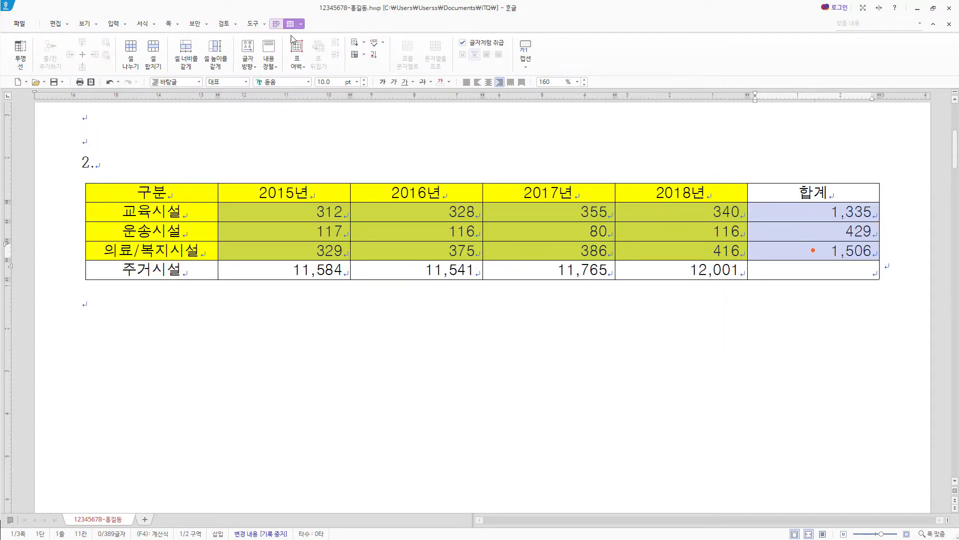
{"action": "left_click", "coordinate": [526, 54]}
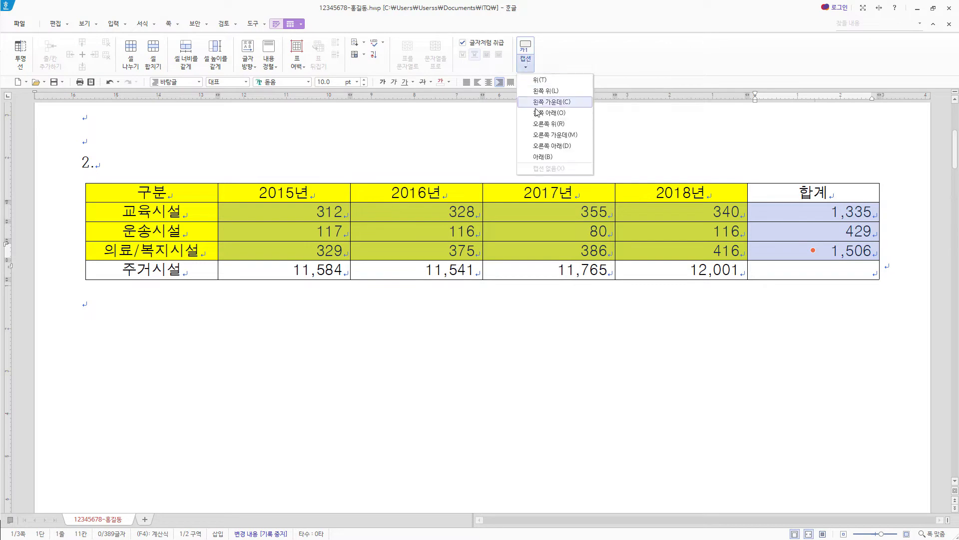
{"action": "left_click", "coordinate": [545, 83]}
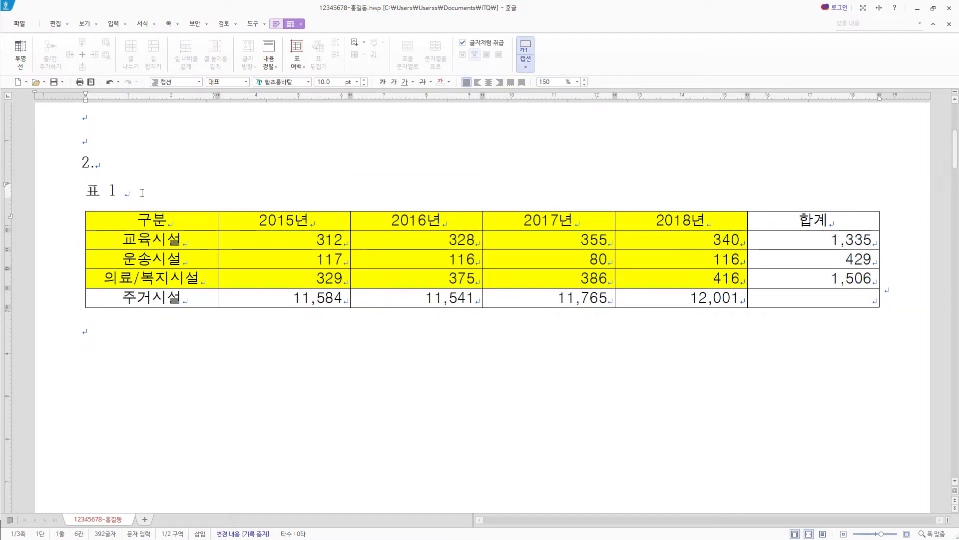
{"action": "key", "text": "shift+Home"}
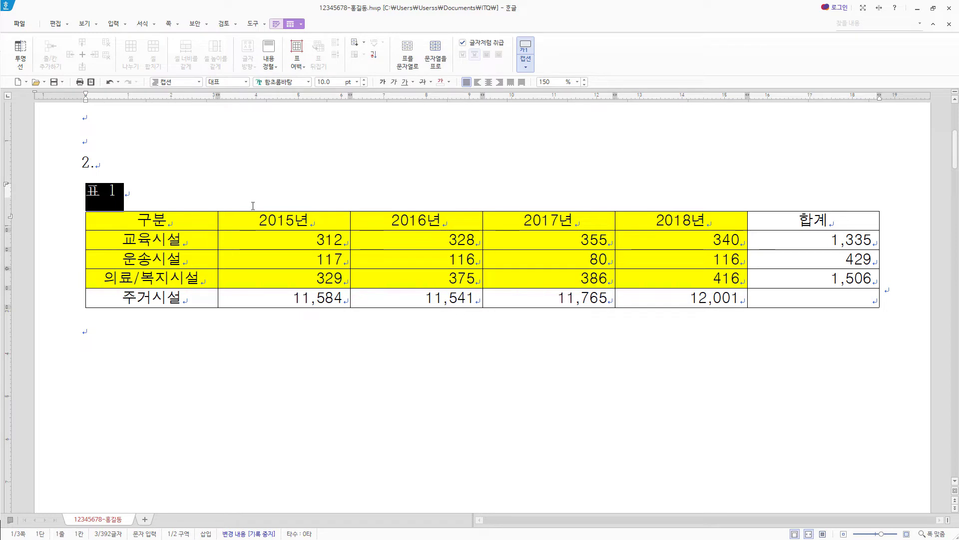
{"action": "type", "text": "주요시설 화재발생 현황(단위 : 건)"}
- Set the table caption's font to 돋움 and right-align it
{"action": "left_click_drag", "start_coordinate": [320, 195], "coordinate": [83, 202]}
{"action": "left_click", "coordinate": [288, 81]}
{"action": "type", "text": "돋움"}
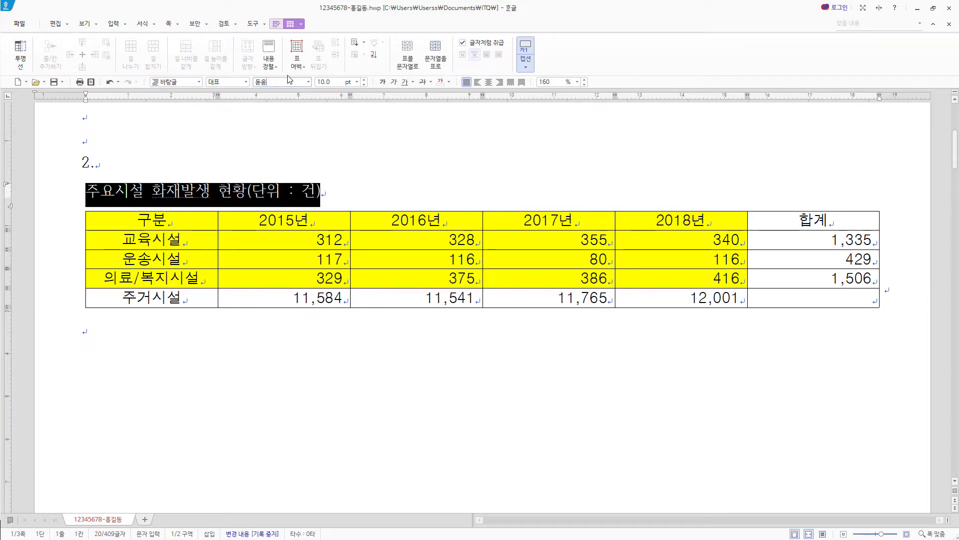
{"action": "key", "text": "Return"}
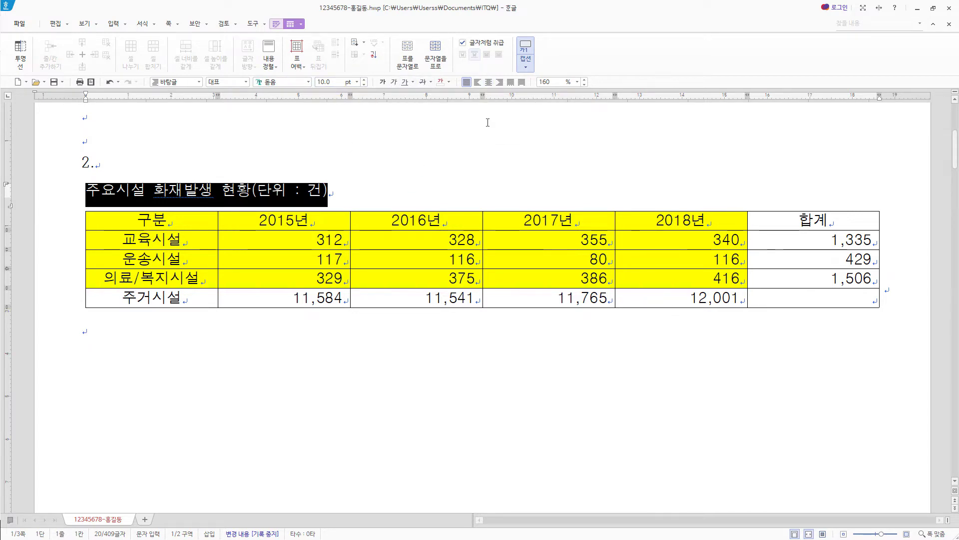
{"action": "left_click", "coordinate": [499, 82]}
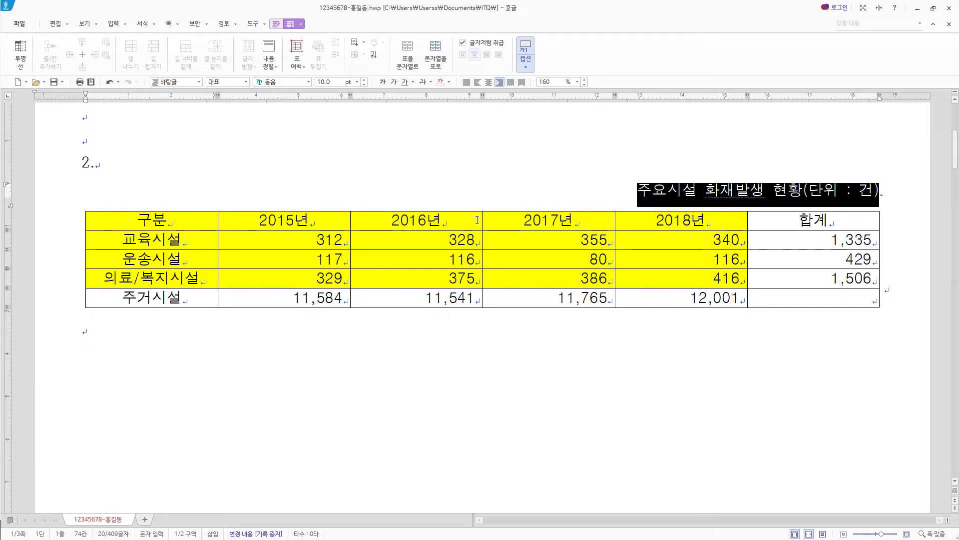
- Select all table cells and increase the height of every row slightly
{"action": "left_click", "coordinate": [177, 220]}
{"action": "left_click_drag", "start_coordinate": [177, 220], "coordinate": [813, 297]}
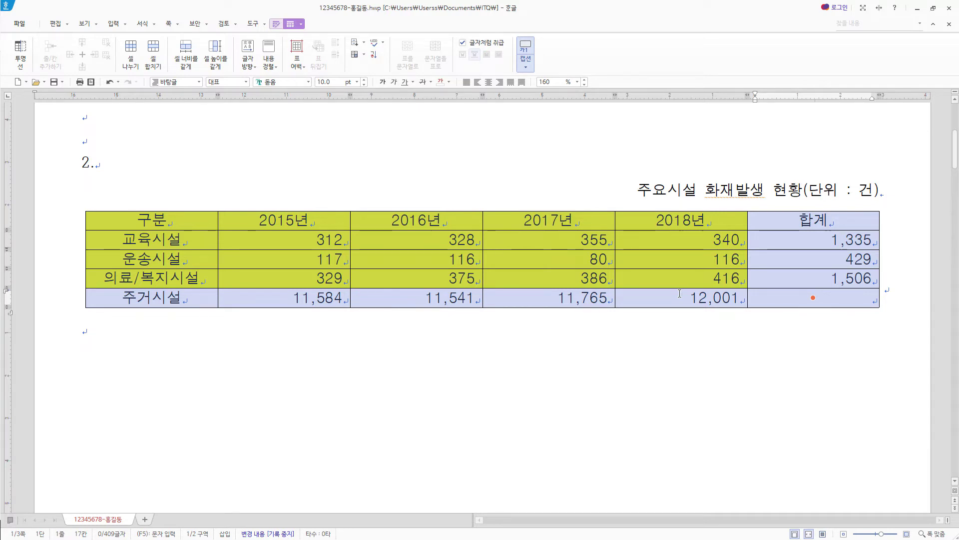
{"action": "key", "text": "ctrl+Down"}
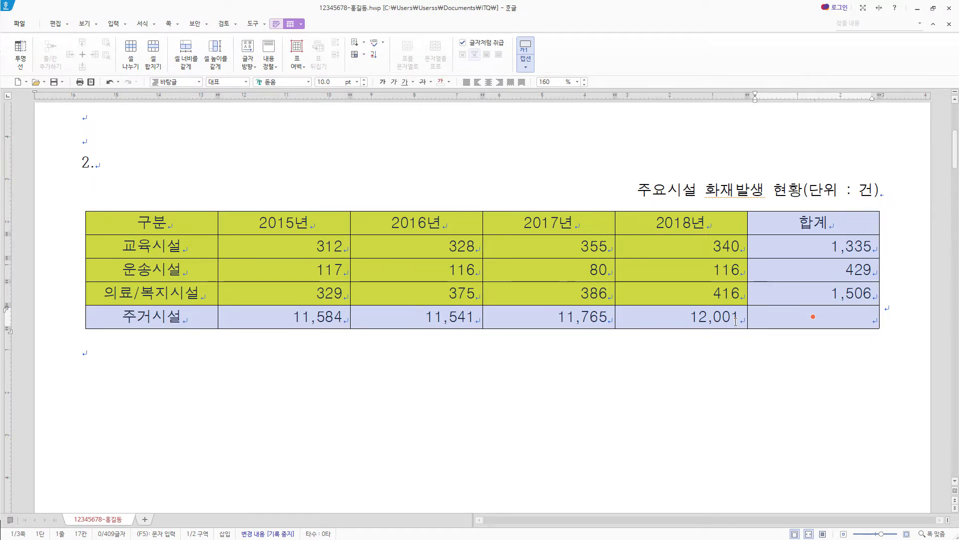
- Apply a 0.5 mm double line to the outer borders of the whole table
{"action": "key", "text": "l"}
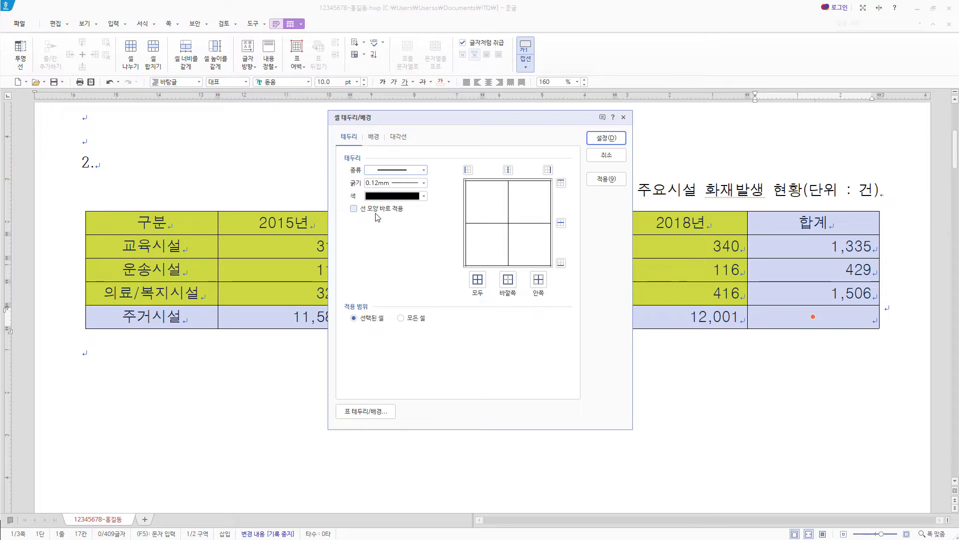
{"action": "left_click", "coordinate": [354, 209]}
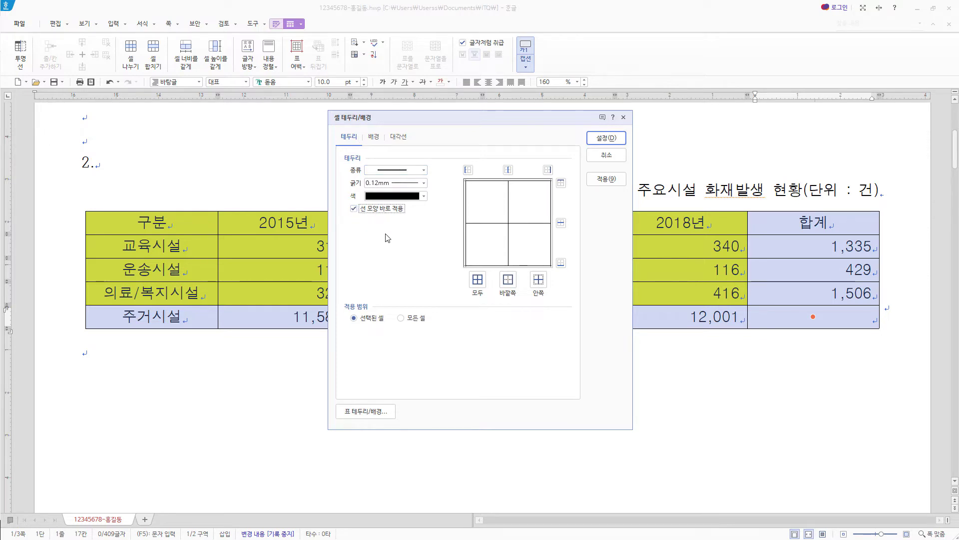
{"action": "left_click", "coordinate": [354, 208]}
{"action": "left_click", "coordinate": [424, 171]}
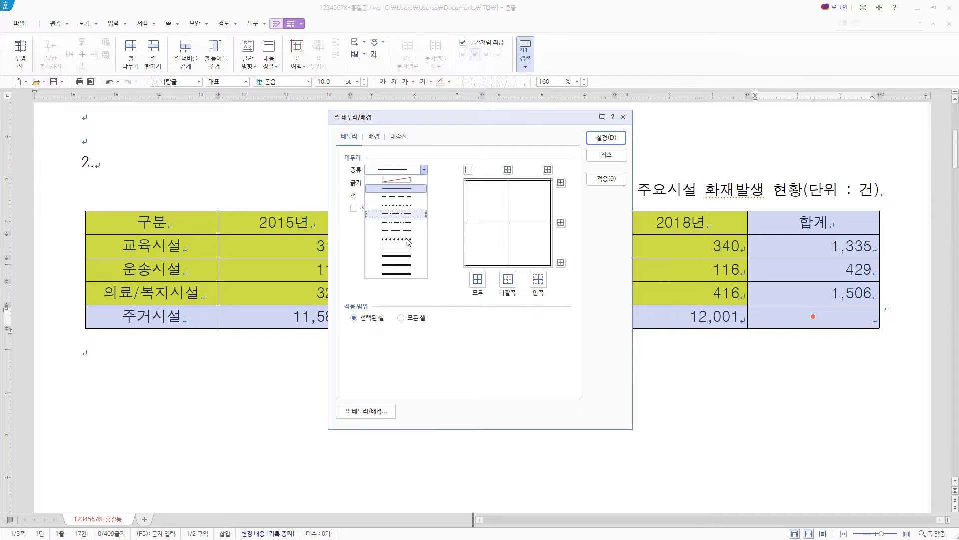
{"action": "left_click", "coordinate": [406, 256]}
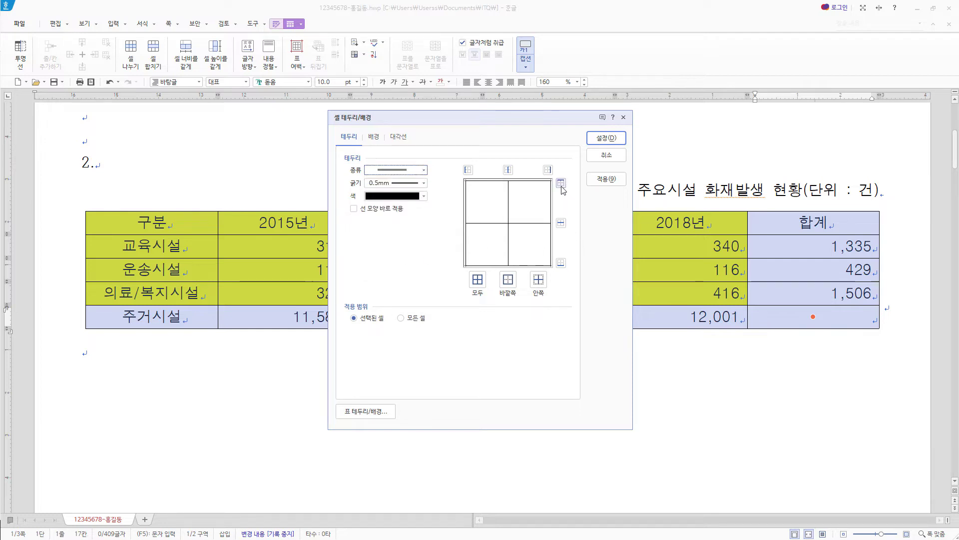
{"action": "left_click", "coordinate": [508, 280]}
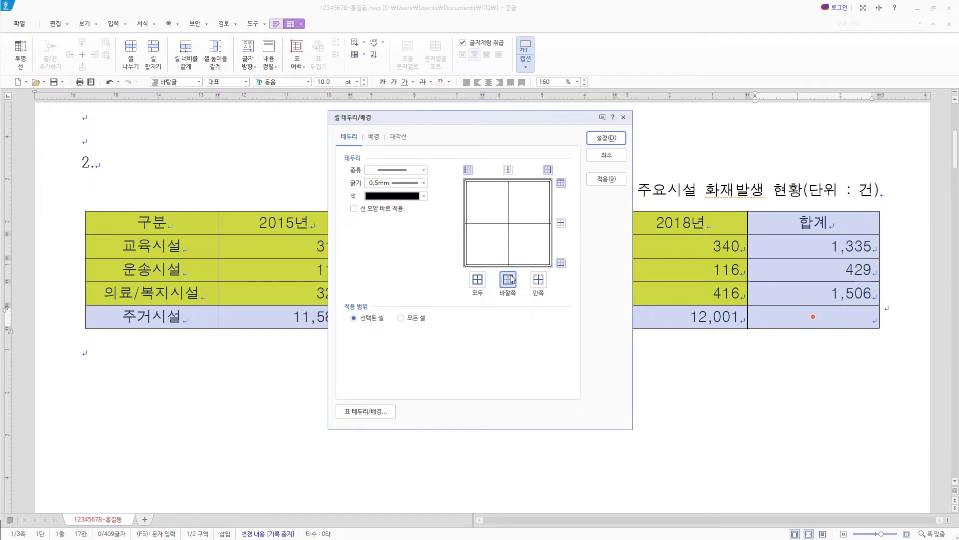
{"action": "left_click", "coordinate": [606, 143]}
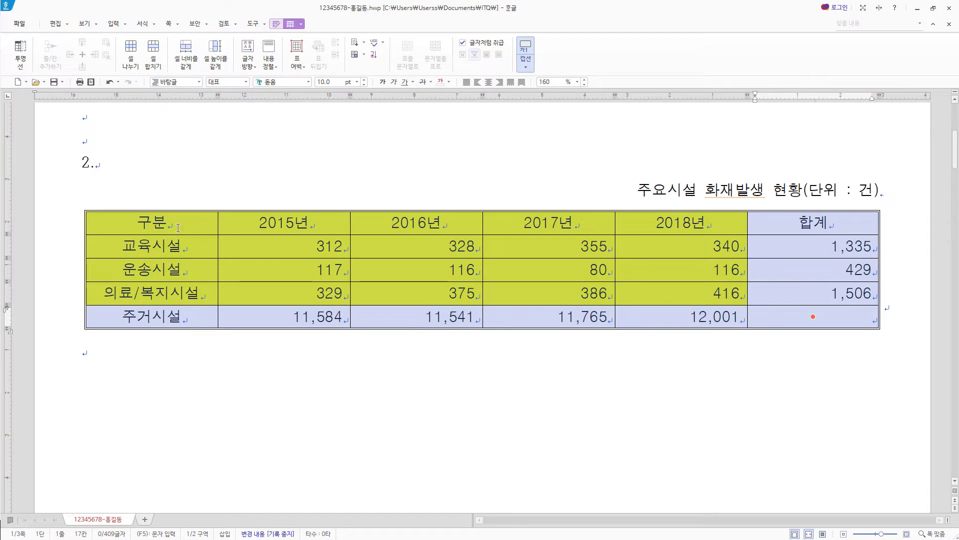
- Apply a 0.5 mm double line to the bottom border of the heading row from 구분 to 합계
{"action": "left_click_drag", "start_coordinate": [178, 228], "coordinate": [814, 222]}
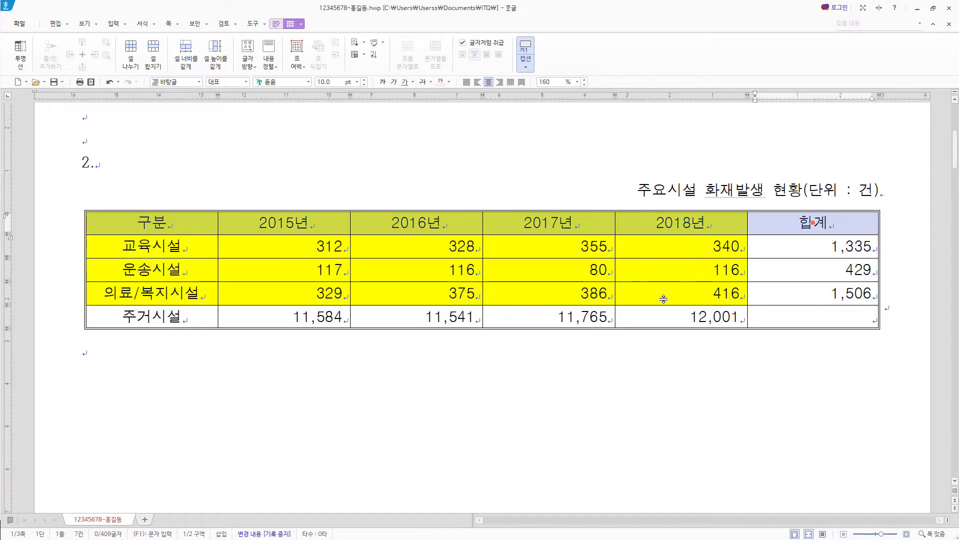
{"action": "key", "text": "l"}
{"action": "left_click", "coordinate": [399, 170]}
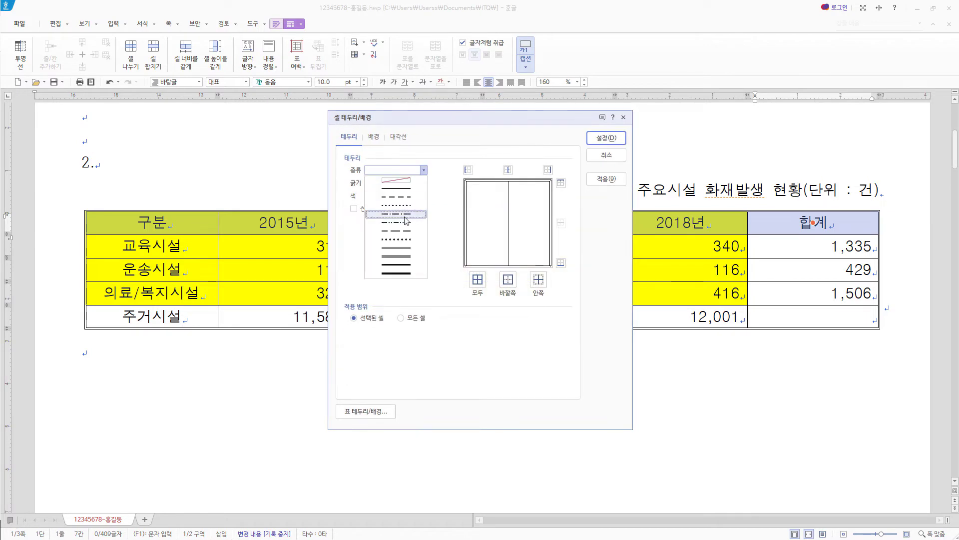
{"action": "left_click", "coordinate": [403, 248]}
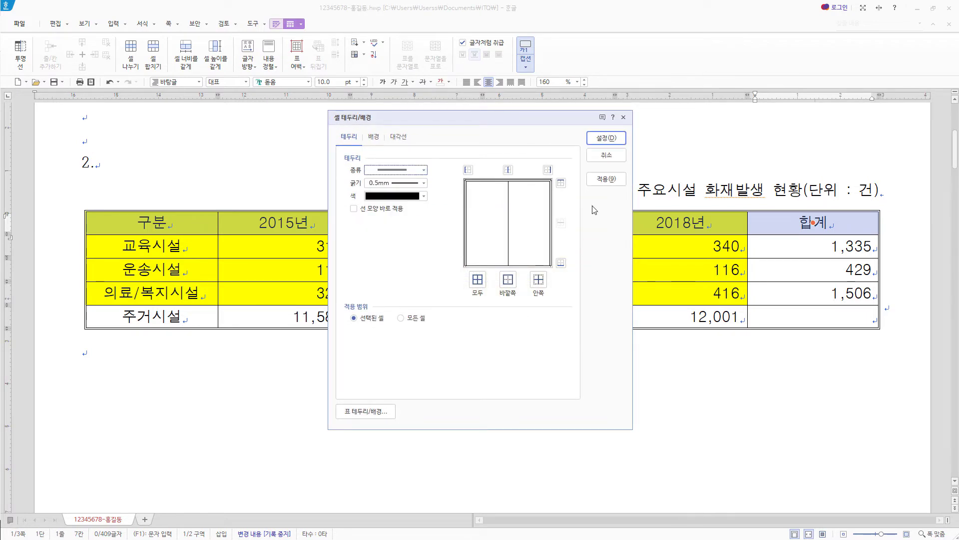
{"action": "left_click", "coordinate": [560, 262]}
{"action": "left_click", "coordinate": [617, 141]}
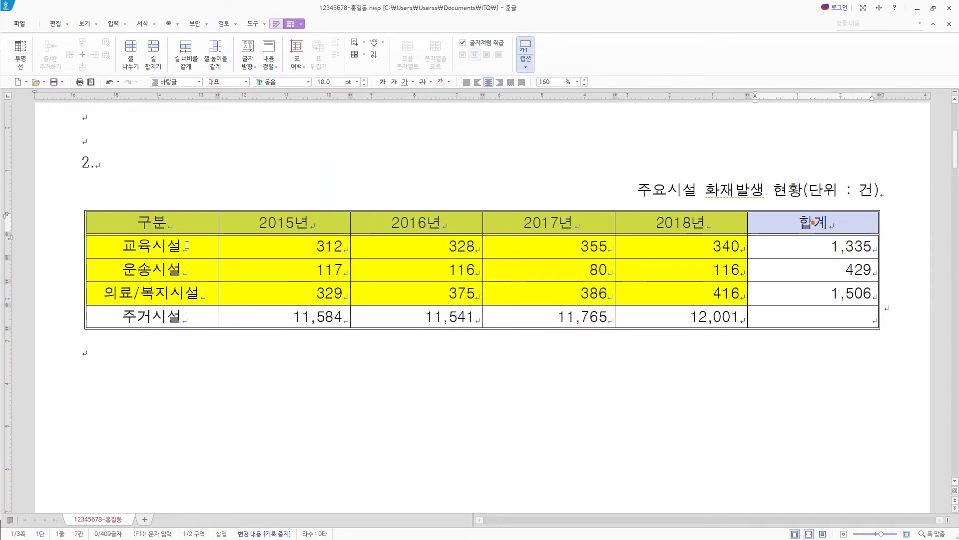
- Apply a 0.5 mm double line to the right border of the table's first column, from 구분 to 주거시설
{"action": "left_click", "coordinate": [176, 225]}
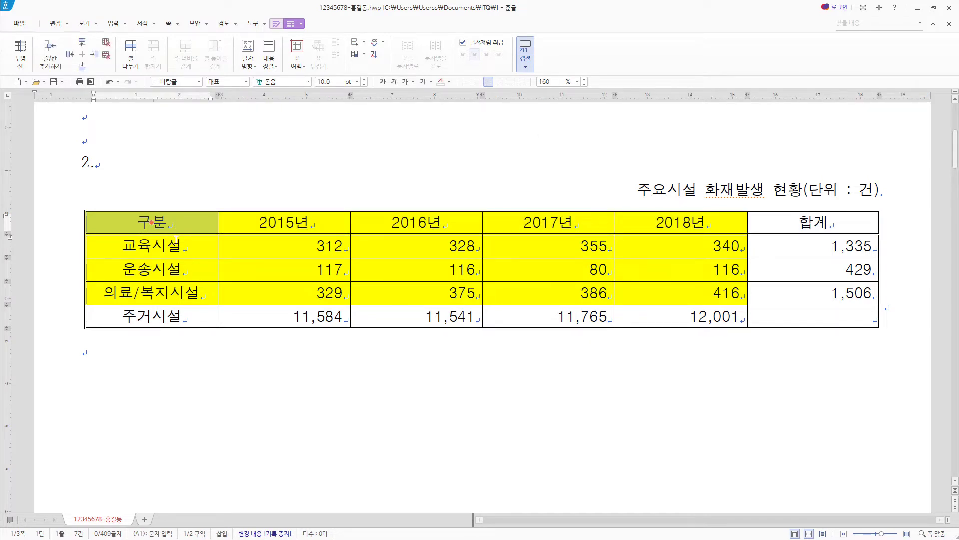
{"action": "left_click_drag", "start_coordinate": [176, 226], "coordinate": [165, 320]}
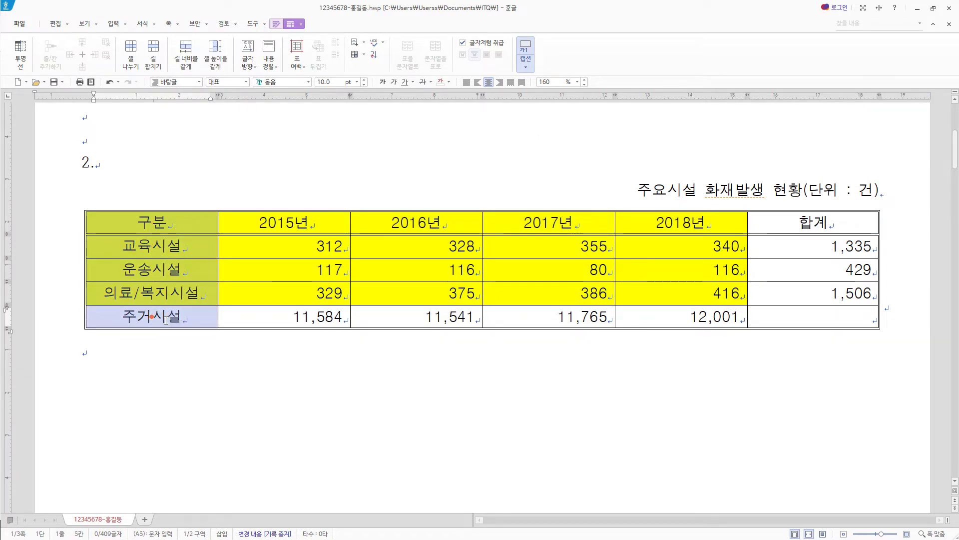
{"action": "key", "text": "l"}
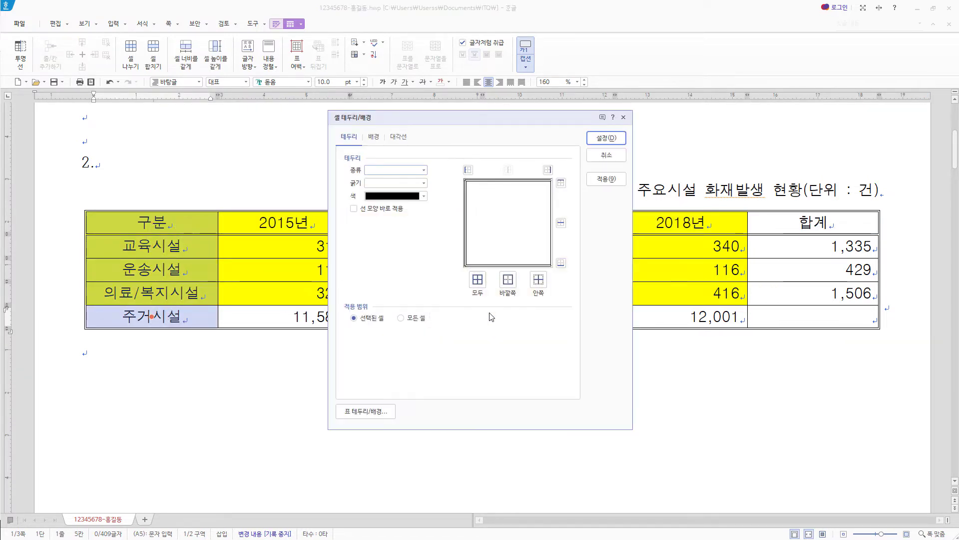
{"action": "left_click", "coordinate": [424, 170]}
{"action": "left_click", "coordinate": [397, 249]}
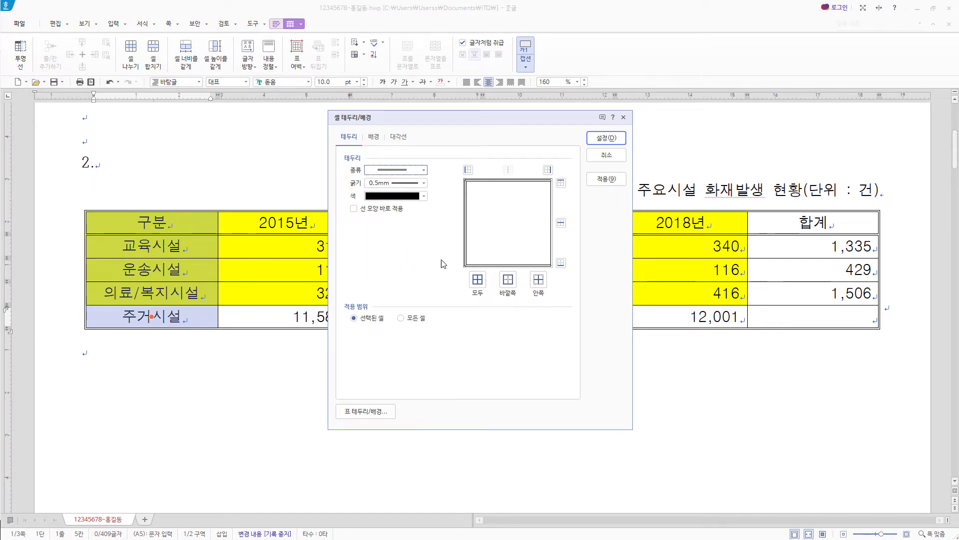
{"action": "left_click", "coordinate": [548, 170]}
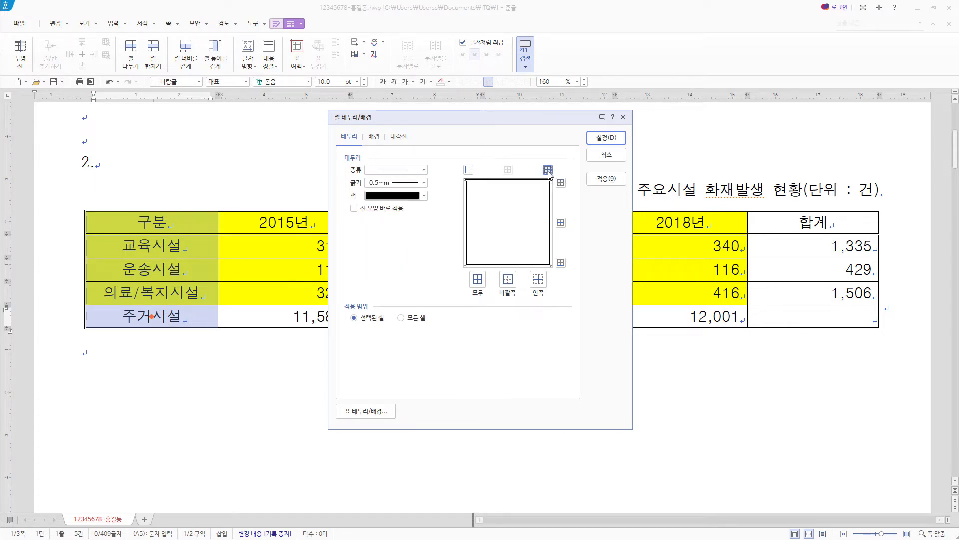
{"action": "left_click", "coordinate": [606, 137]}
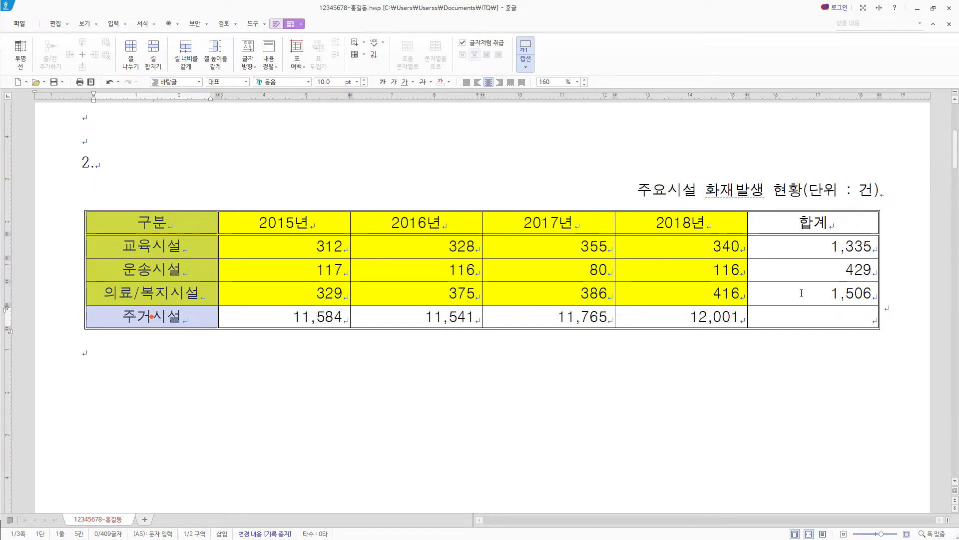
- Fill the empty 합계 cell of the 주거시설 row with two crossing diagonal lines
{"action": "left_click", "coordinate": [814, 316]}
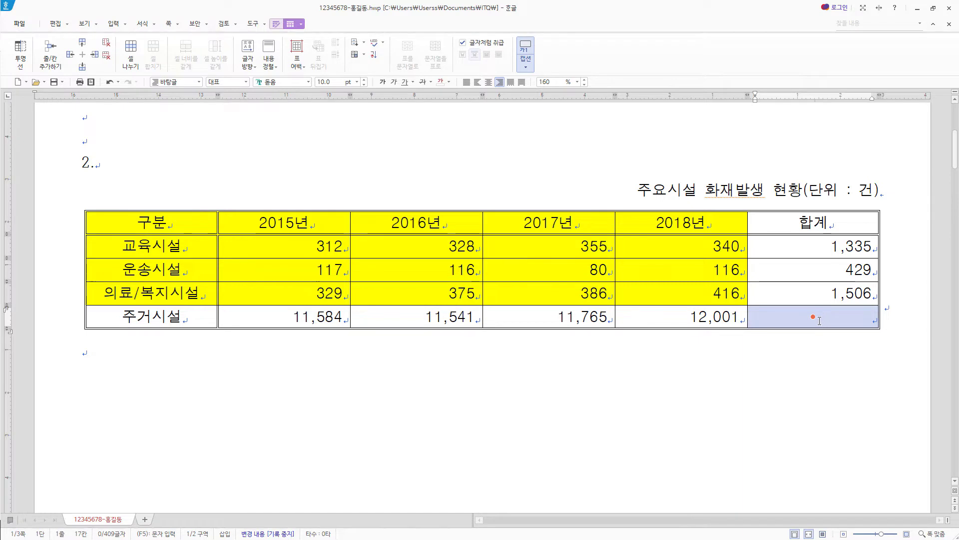
{"action": "key", "text": "l"}
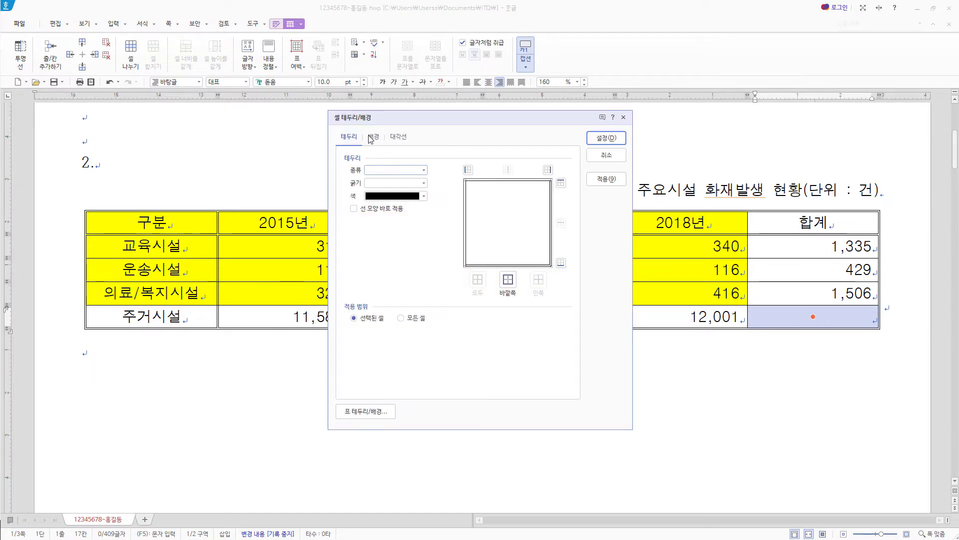
{"action": "left_click", "coordinate": [400, 137]}
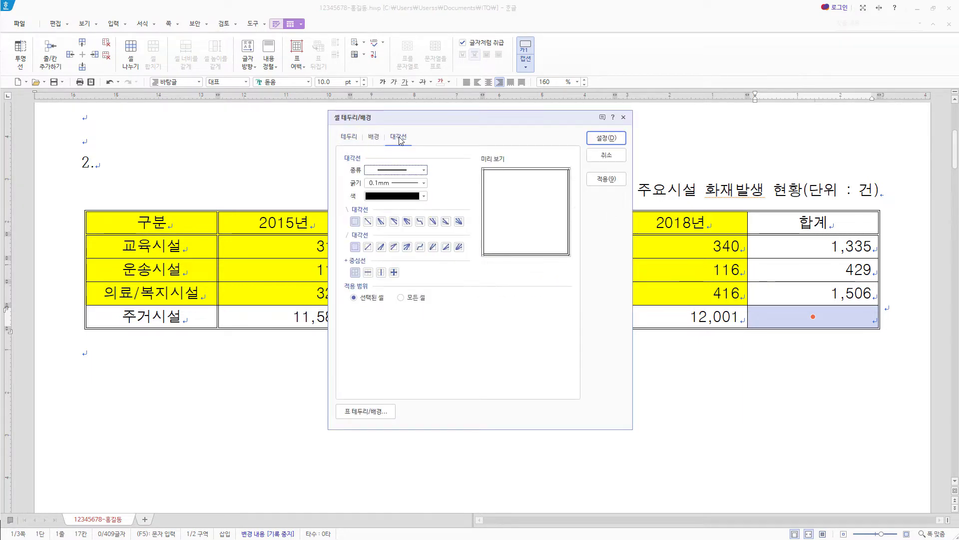
{"action": "left_click", "coordinate": [368, 221]}
{"action": "left_click", "coordinate": [369, 247]}
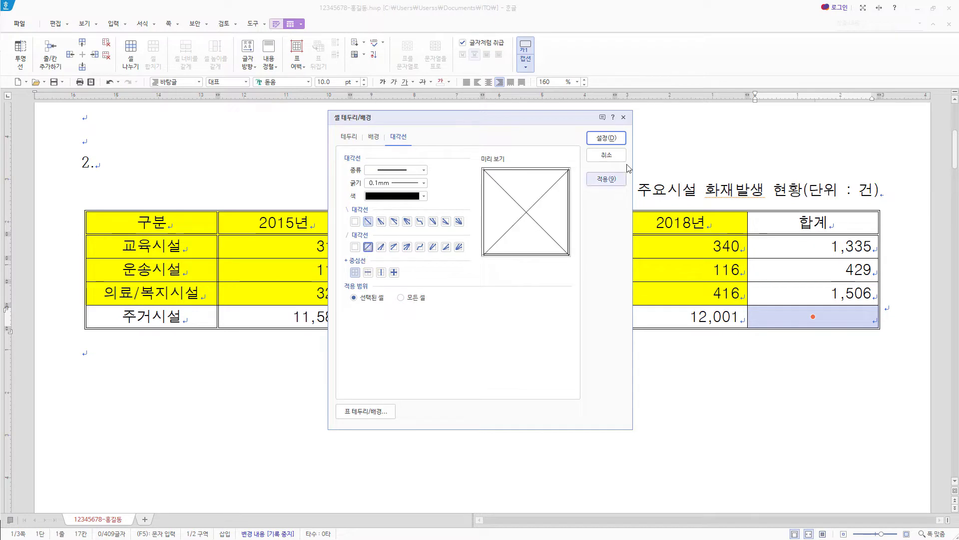
{"action": "left_click", "coordinate": [606, 138]}
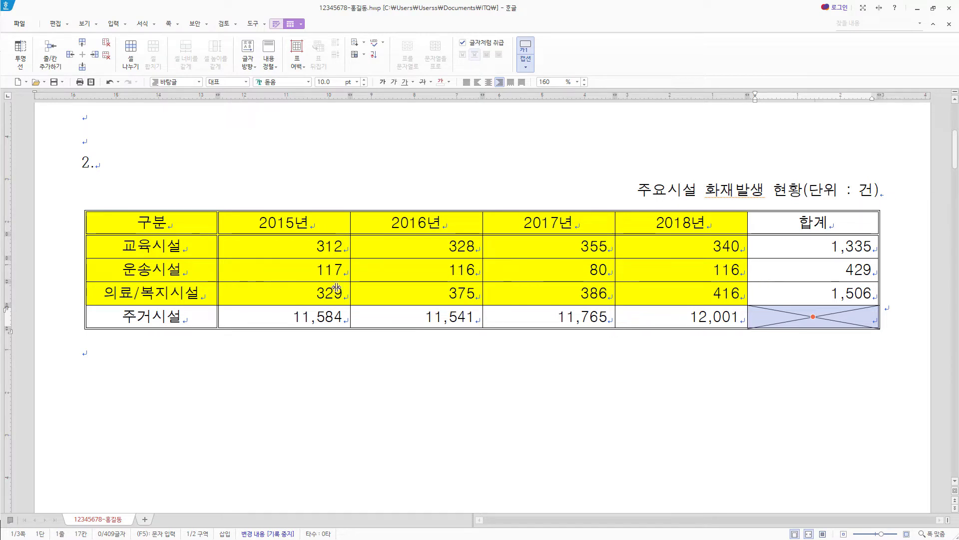
- Insert a clustered horizontal bar chart from the yellow cells, 구분 through 2018년 down to 의료/복지시설, and close its data editor
{"action": "left_click_drag", "start_coordinate": [150, 223], "coordinate": [682, 293]}
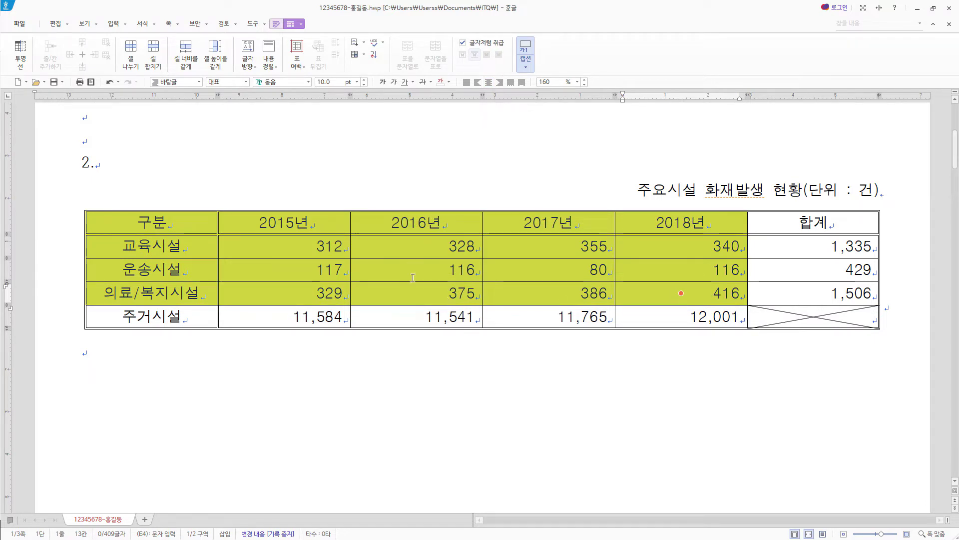
{"action": "right_click", "coordinate": [510, 223]}
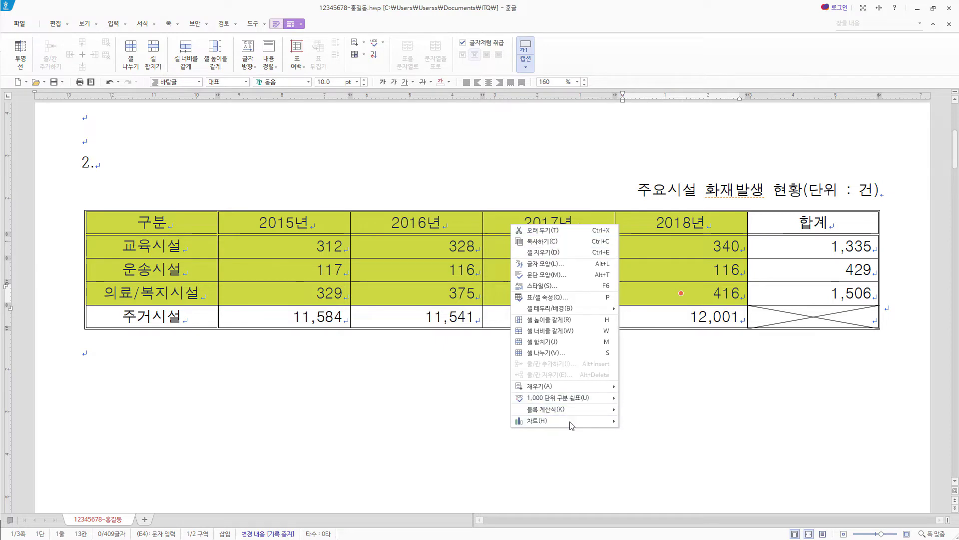
{"action": "mouse_move", "coordinate": [573, 423]}
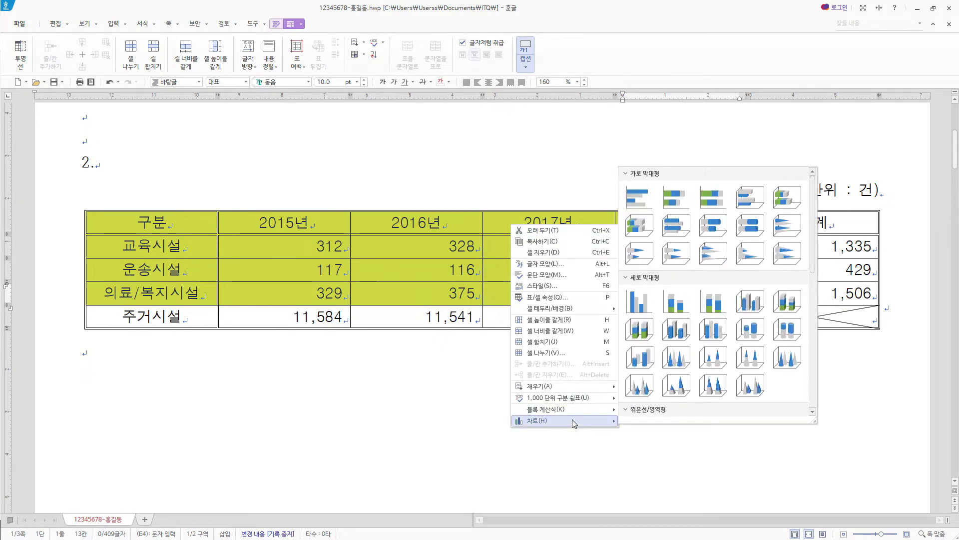
{"action": "left_click", "coordinate": [636, 196]}
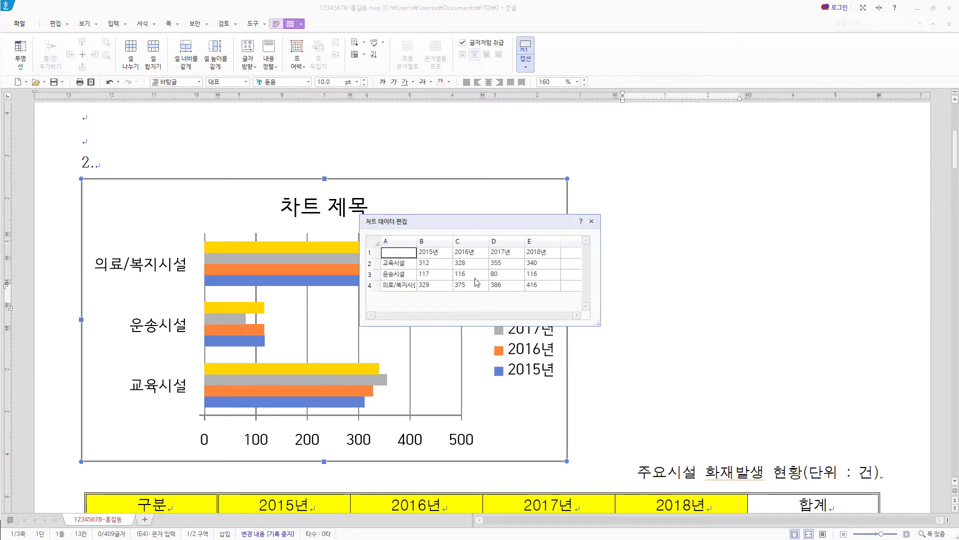
{"action": "left_click", "coordinate": [592, 222]}
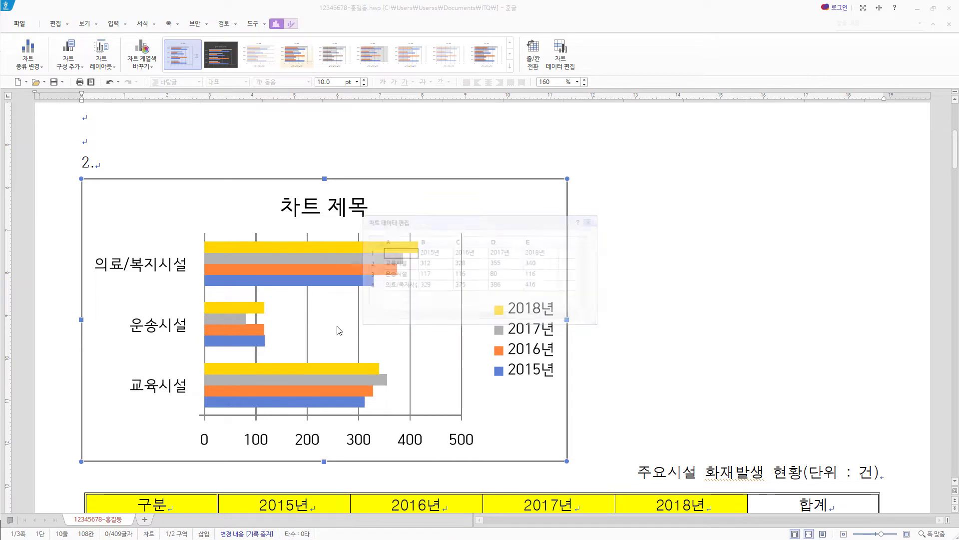
- Set the chart's object properties to be treated as a character (글자처럼 취급)
{"action": "right_click", "coordinate": [510, 199]}
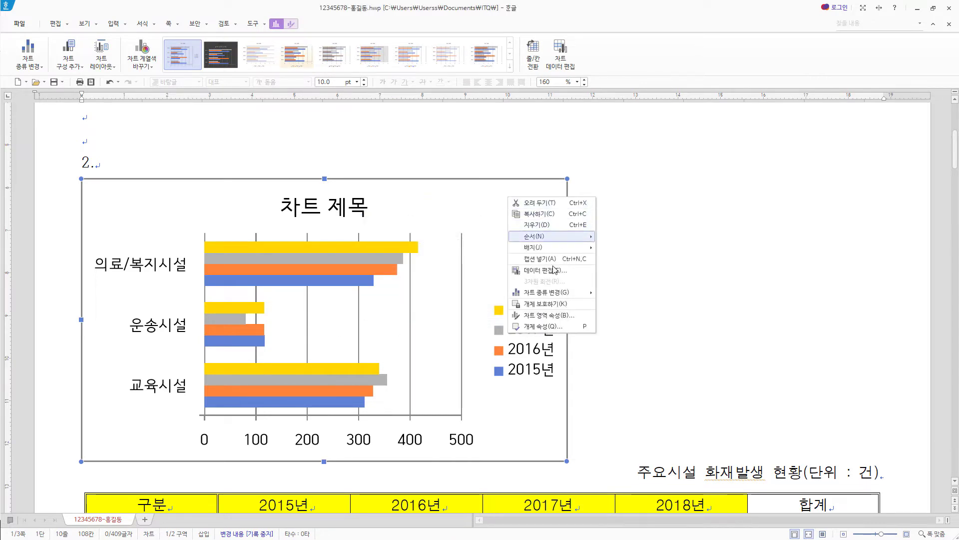
{"action": "left_click", "coordinate": [533, 329]}
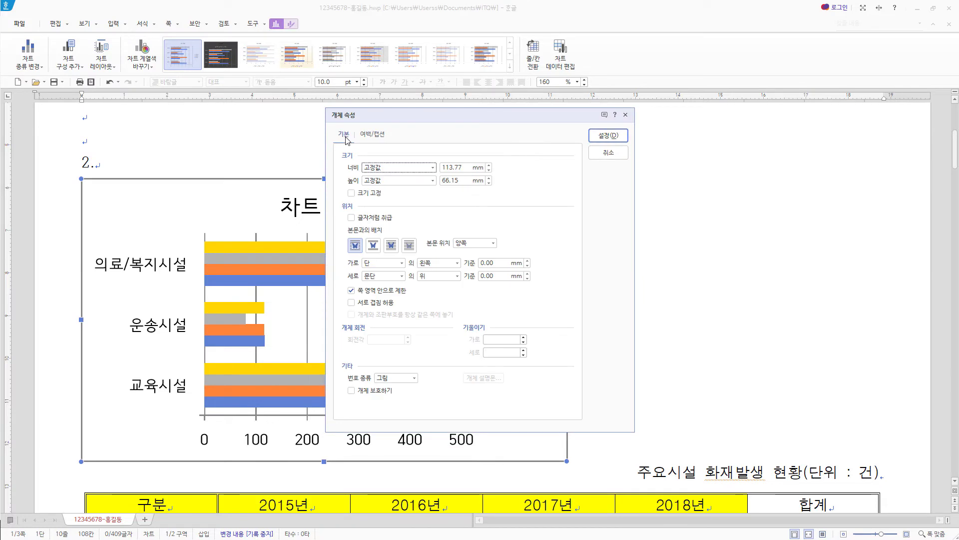
{"action": "left_click", "coordinate": [352, 217]}
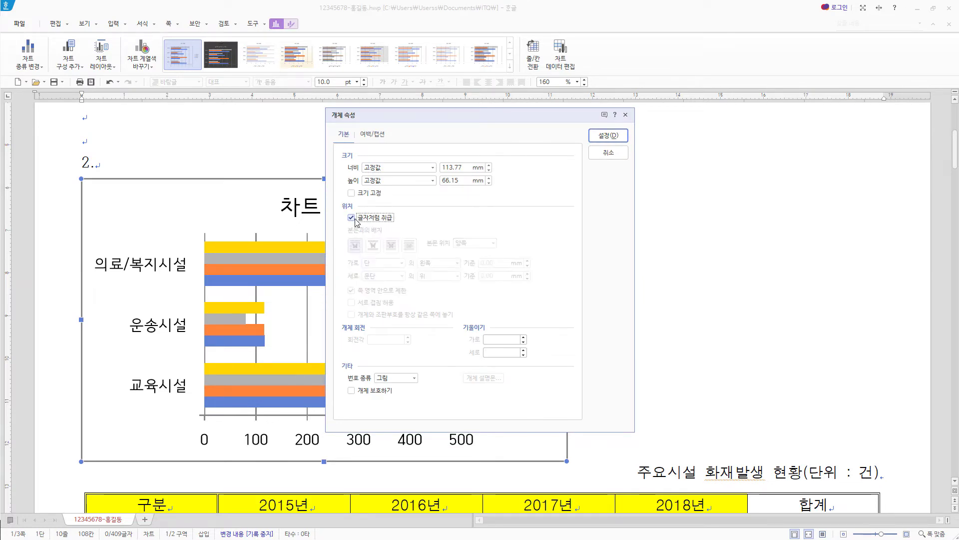
{"action": "left_click", "coordinate": [618, 138]}
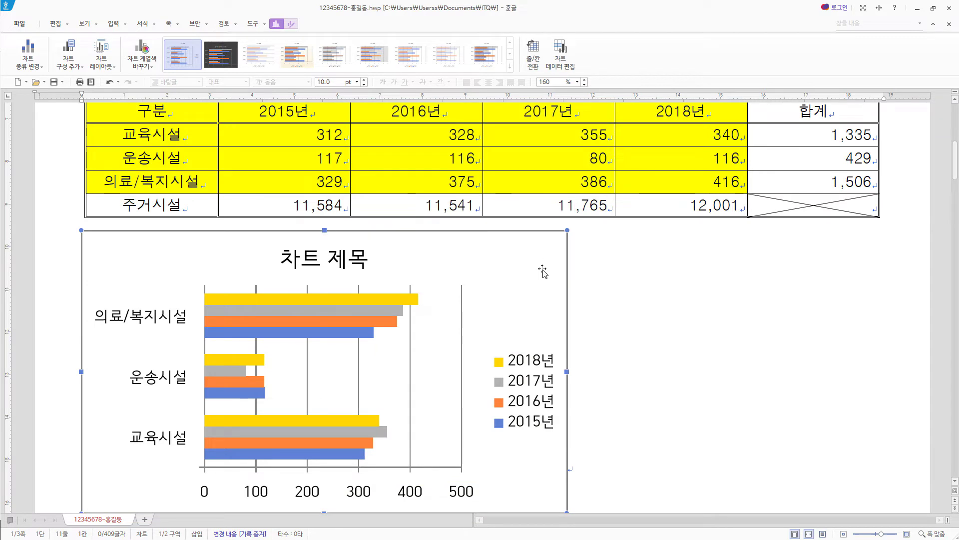
- Move the chart to a new line below the table, leaving one blank line, and widen it to the table's width
{"action": "key", "text": "Delete"}
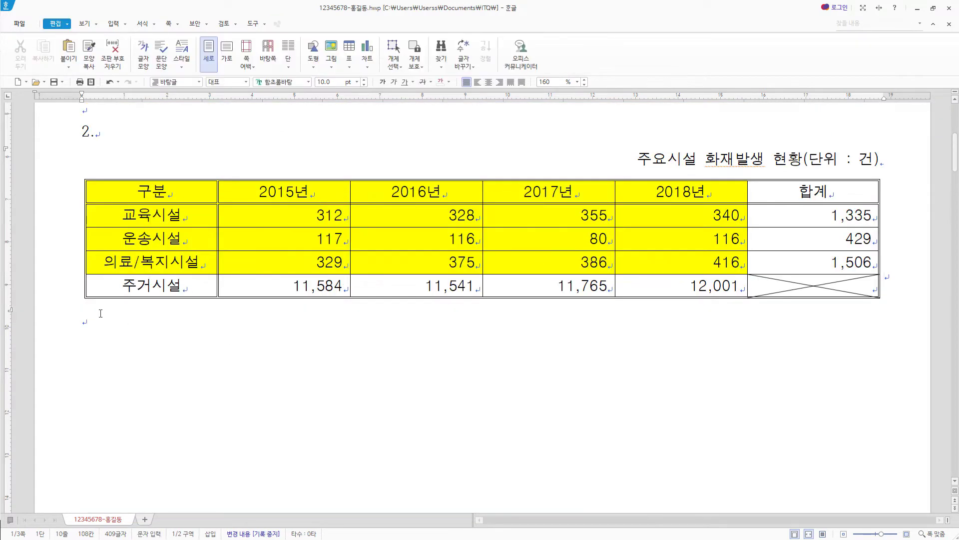
{"action": "left_click", "coordinate": [96, 321]}
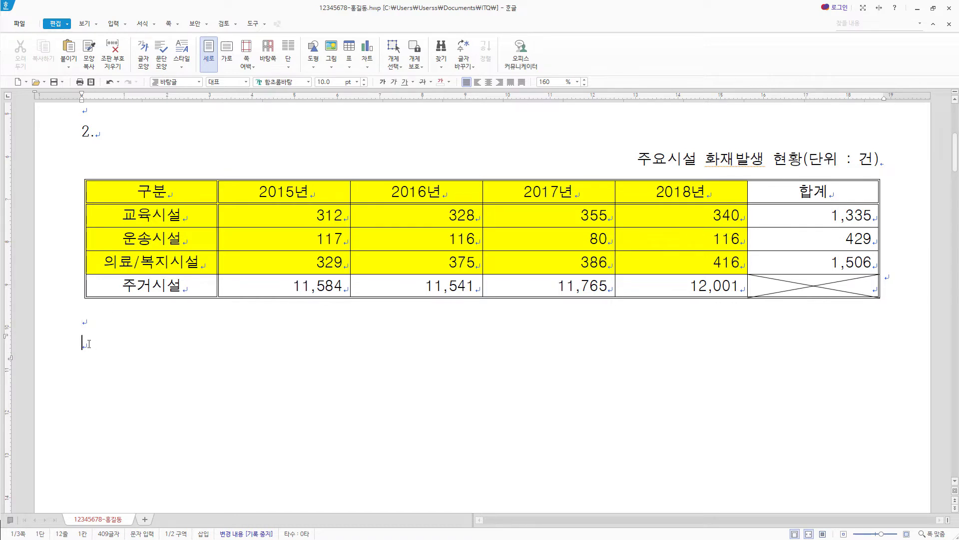
{"action": "key", "text": "ctrl+v"}
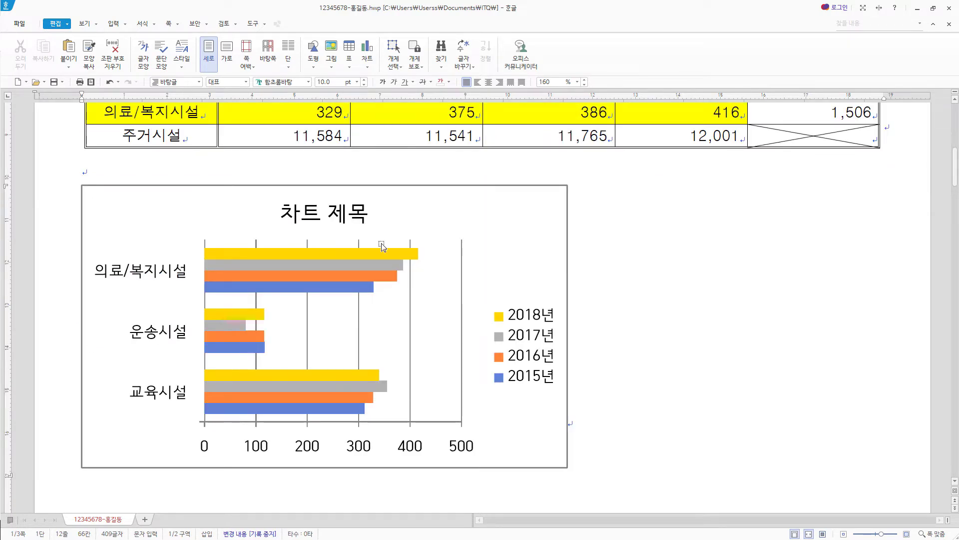
{"action": "left_click", "coordinate": [551, 264]}
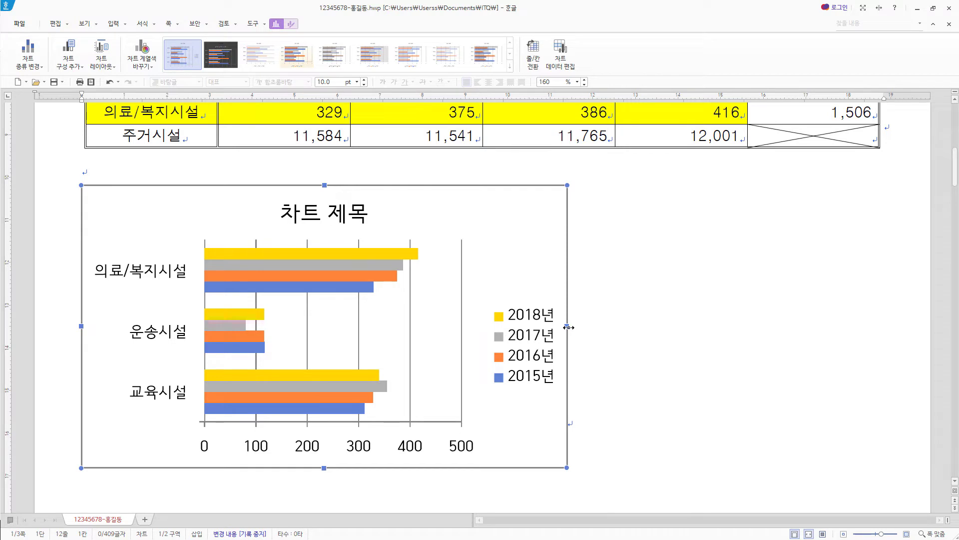
{"action": "left_click_drag", "start_coordinate": [568, 326], "coordinate": [877, 297]}
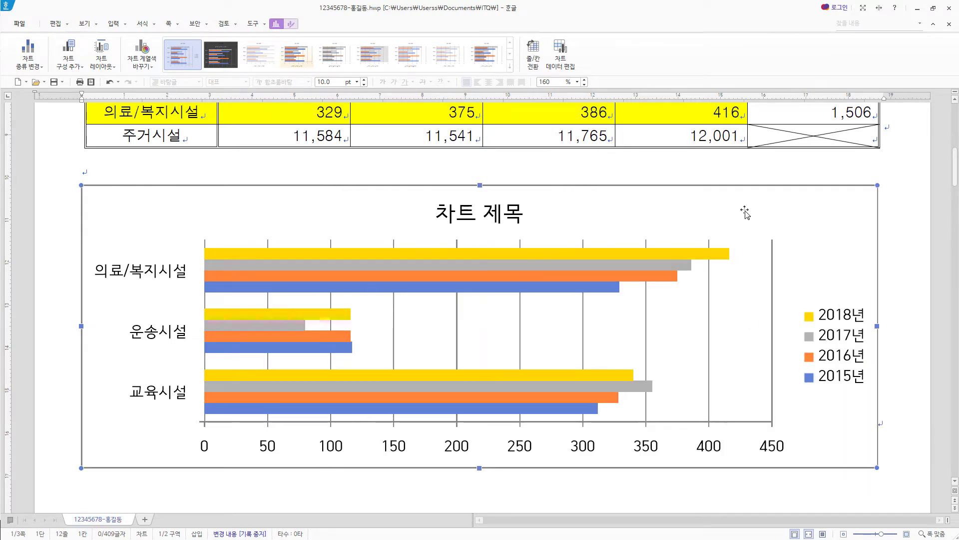
- Replace the chart title text with 주요시설 화재발생 현황
{"action": "left_click", "coordinate": [508, 225]}
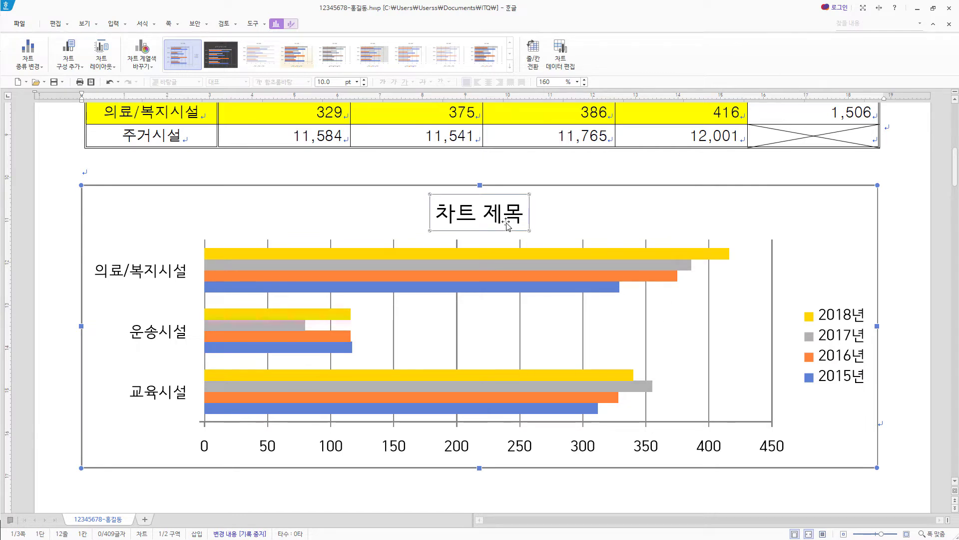
{"action": "right_click", "coordinate": [492, 215]}
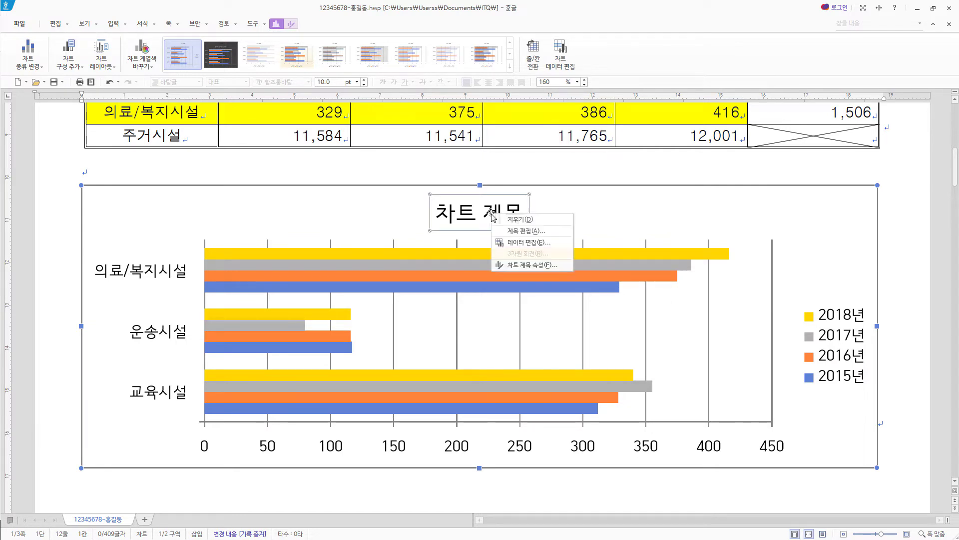
{"action": "left_click", "coordinate": [533, 232]}
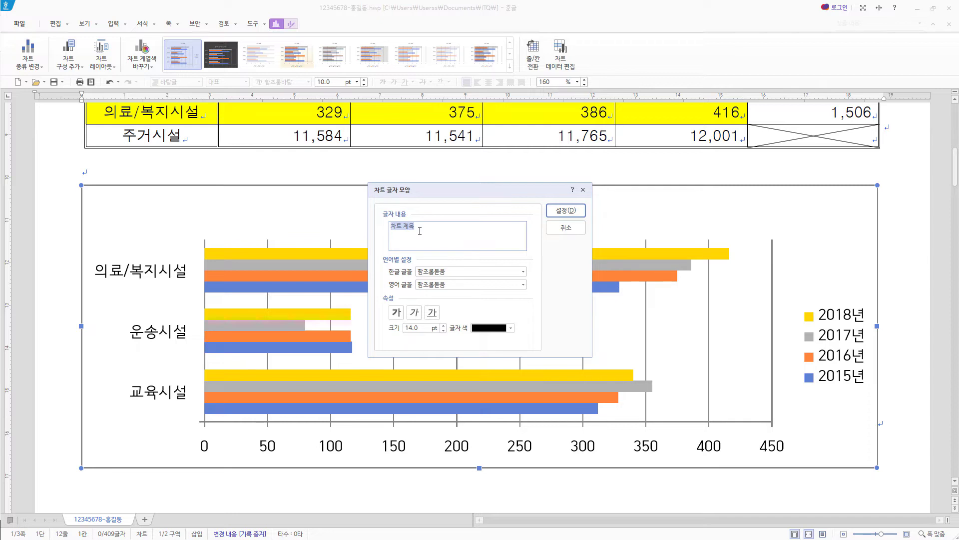
{"action": "type", "text": "주요시설 화재발생 현황"}
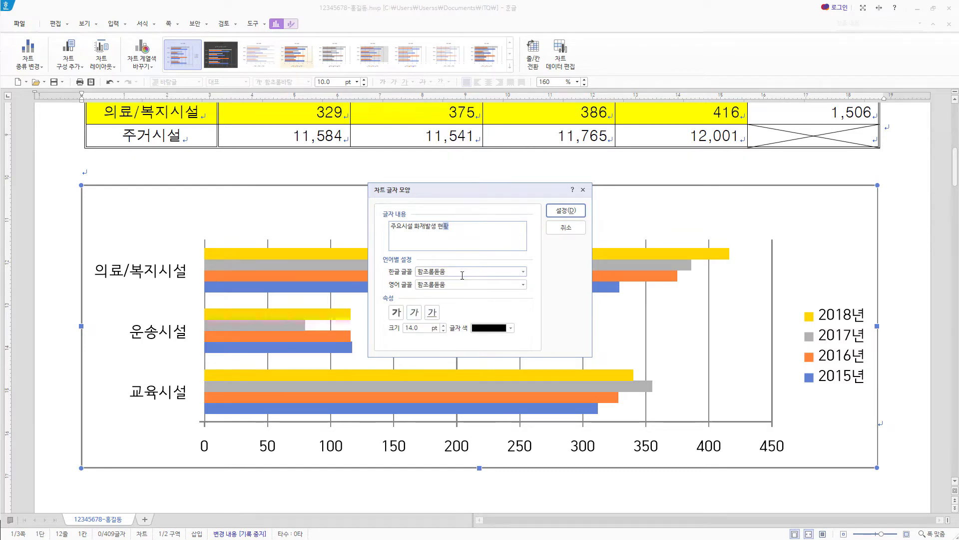
- Format the chart title text in bold 12 pt with 굴림 as both its Korean and English font
{"action": "left_click", "coordinate": [463, 274]}
{"action": "type", "text": "굴림"}
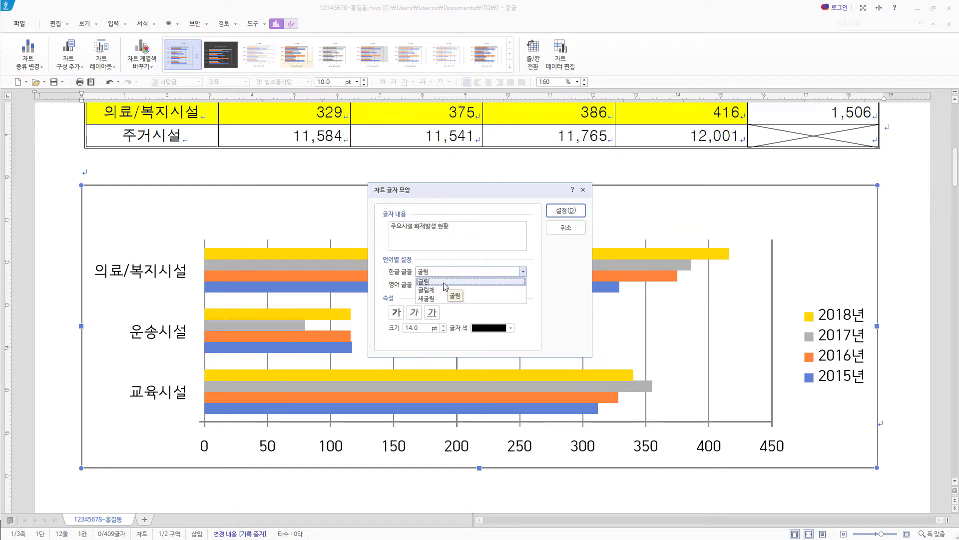
{"action": "left_click", "coordinate": [443, 283]}
{"action": "left_click", "coordinate": [444, 285]}
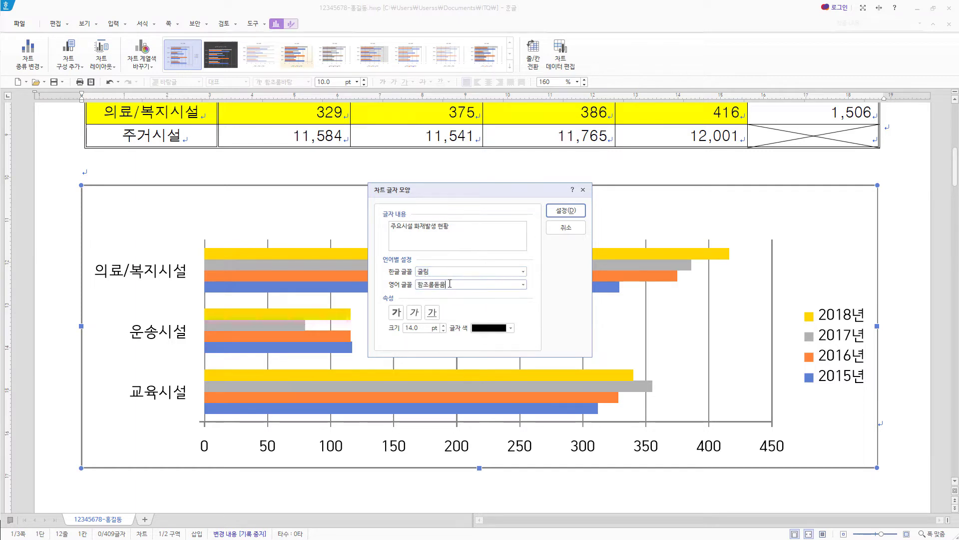
{"action": "type", "text": "굴림"}
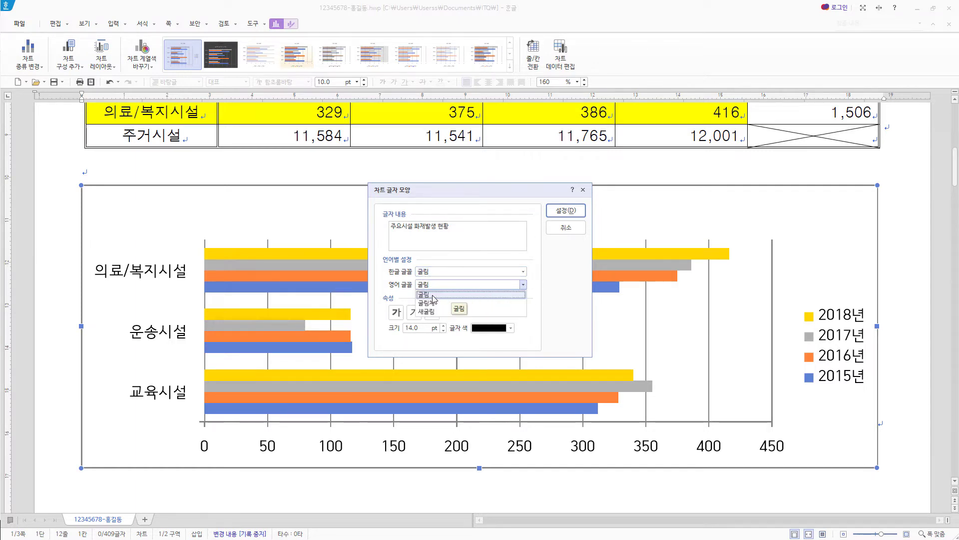
{"action": "left_click", "coordinate": [432, 295]}
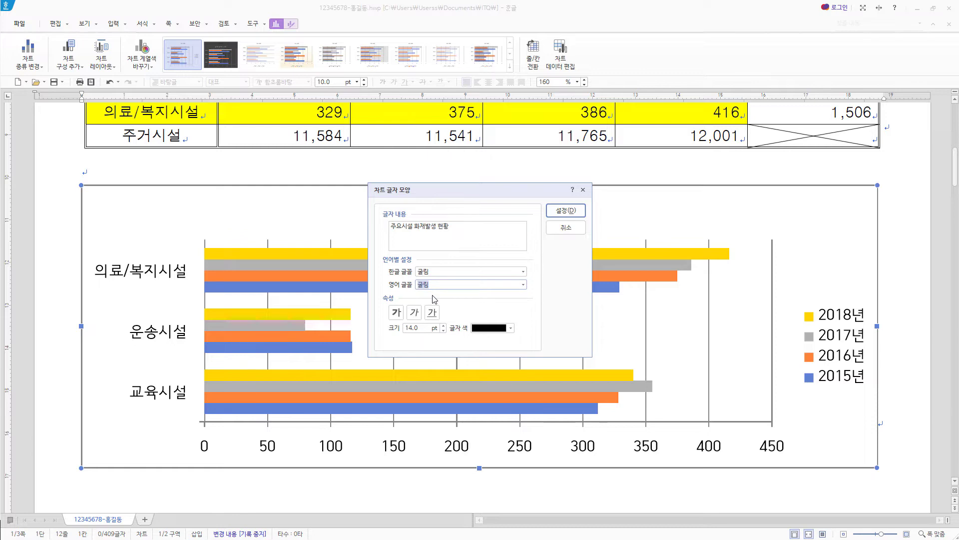
{"action": "left_click", "coordinate": [396, 313]}
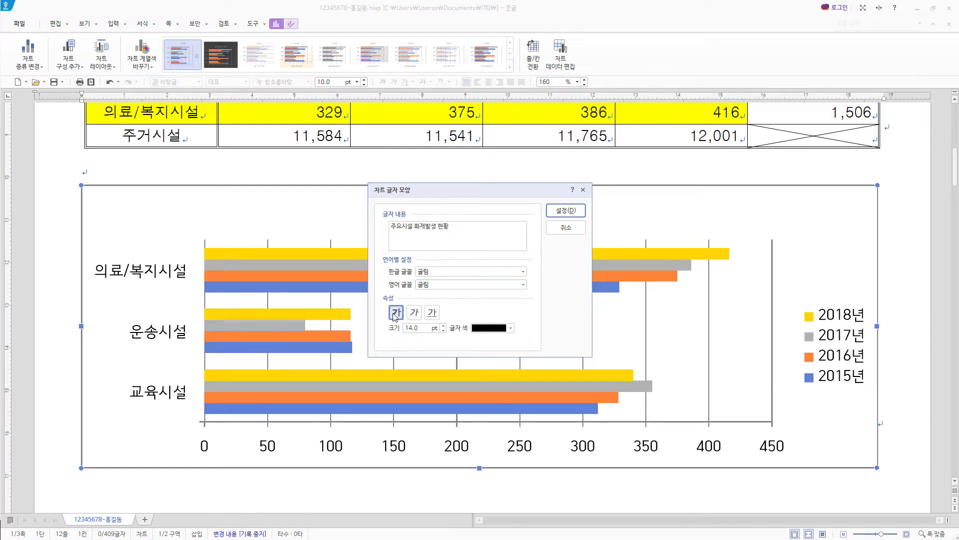
{"action": "left_click", "coordinate": [443, 331]}
{"action": "left_click", "coordinate": [443, 330]}
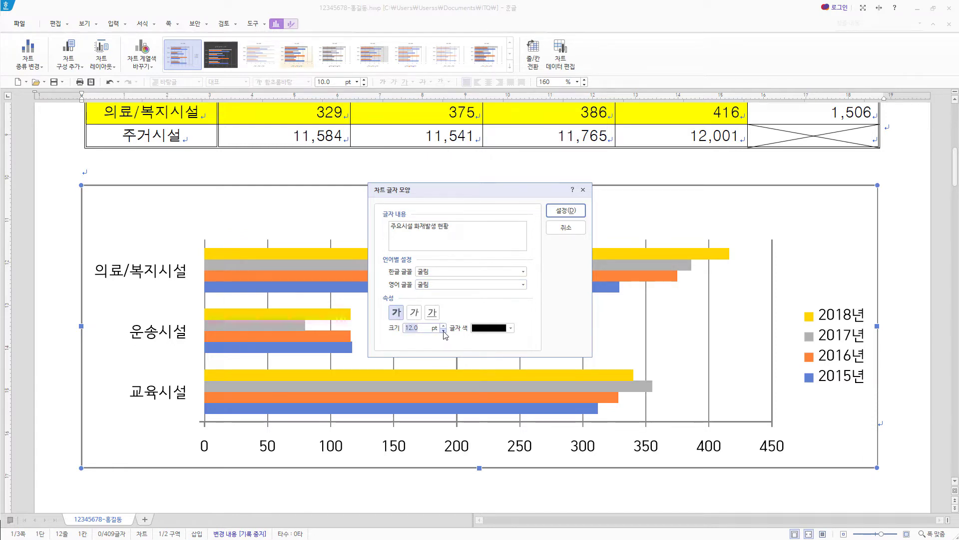
{"action": "left_click", "coordinate": [556, 207]}
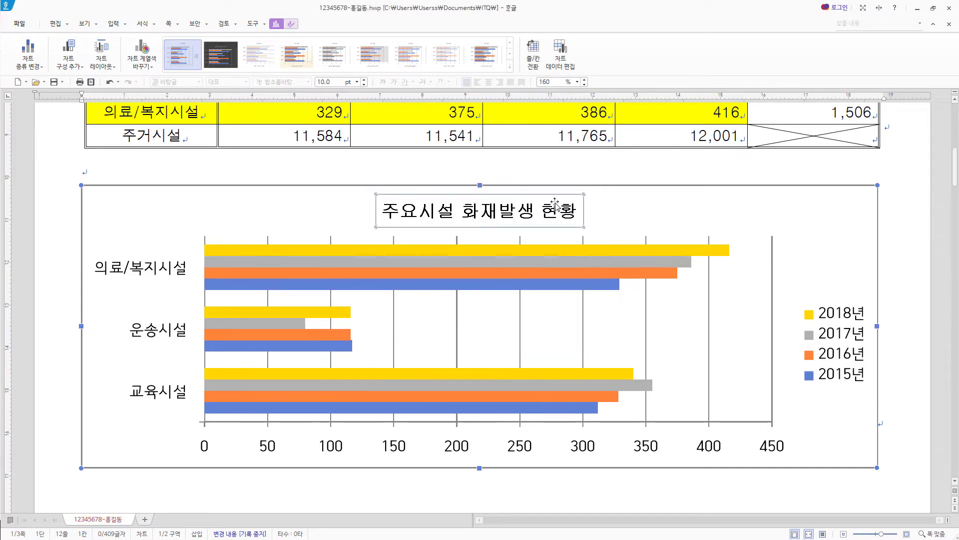
- Format the chart title's box with a white fill, a black outline and the preset shadow that surrounds all sides
{"action": "right_click", "coordinate": [490, 214]}
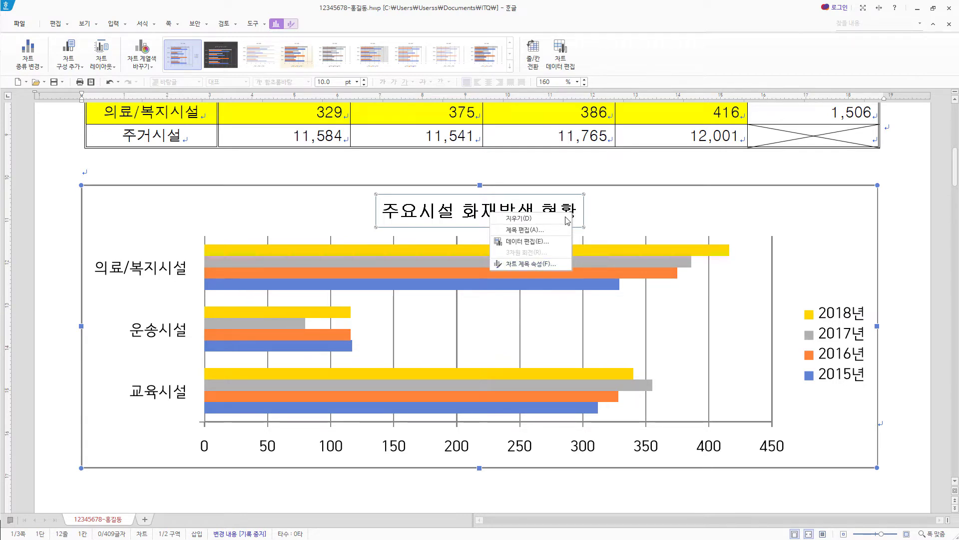
{"action": "left_click", "coordinate": [548, 263]}
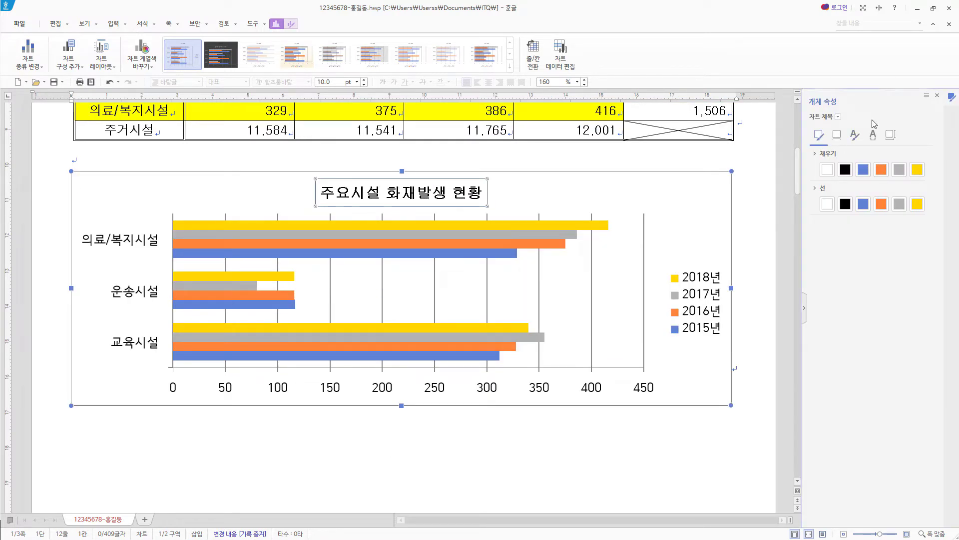
{"action": "left_click", "coordinate": [839, 117]}
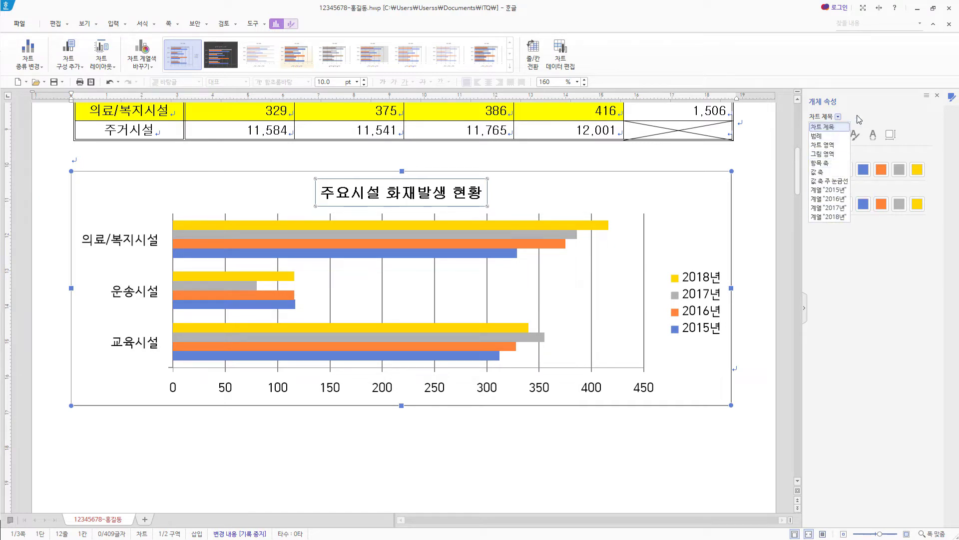
{"action": "left_click", "coordinate": [822, 127]}
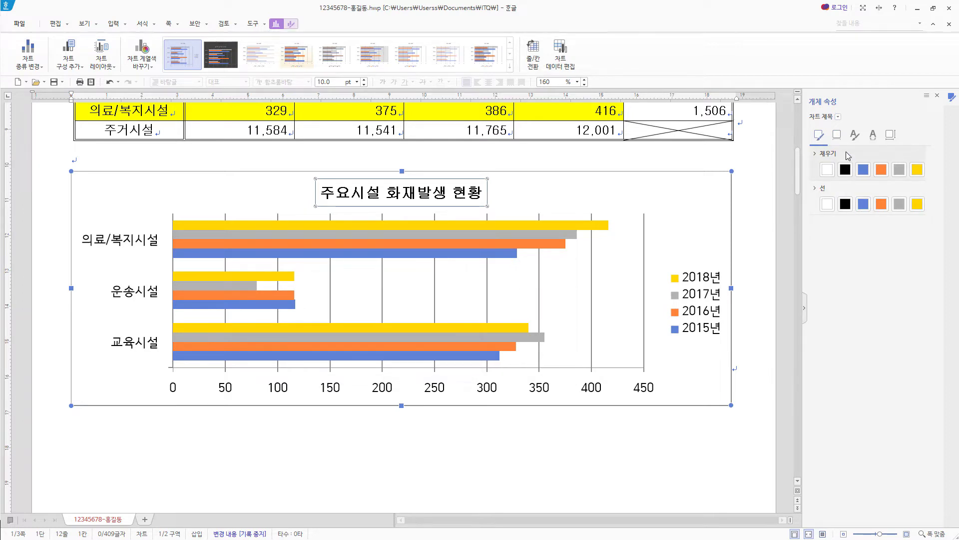
{"action": "left_click", "coordinate": [832, 170]}
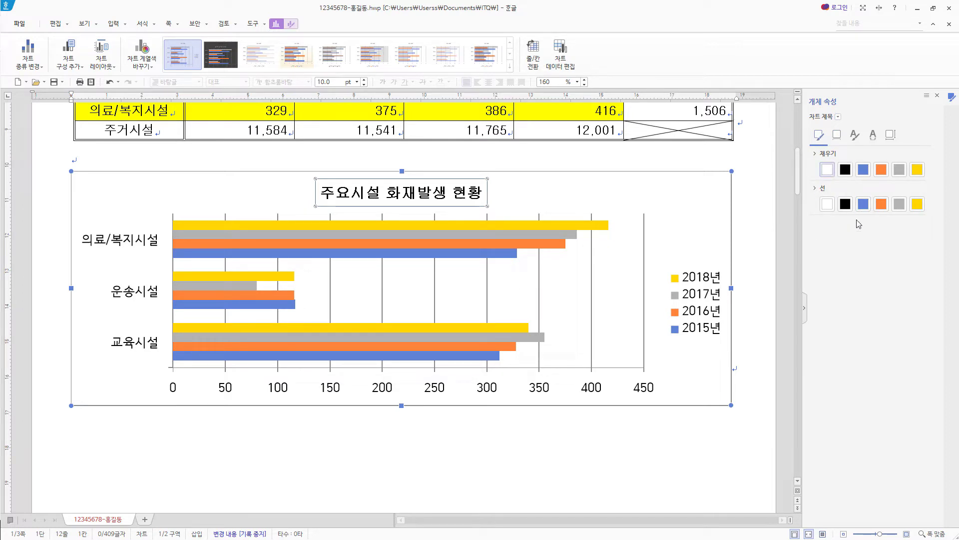
{"action": "left_click", "coordinate": [848, 207]}
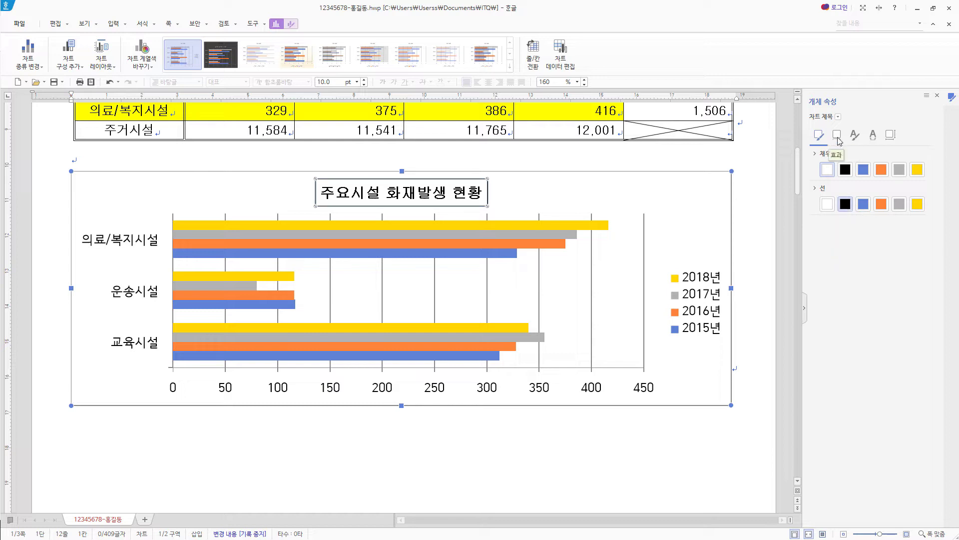
{"action": "left_click", "coordinate": [838, 138]}
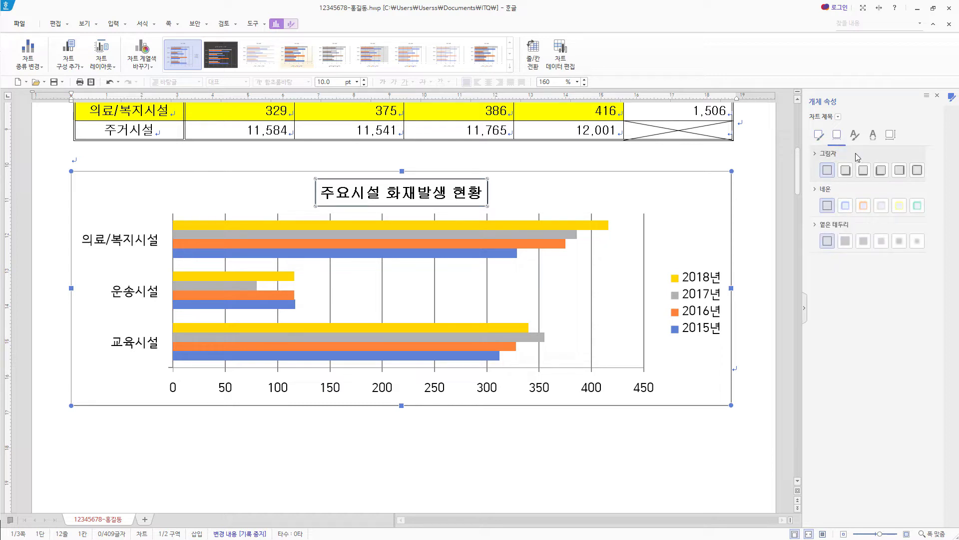
{"action": "left_click", "coordinate": [917, 170]}
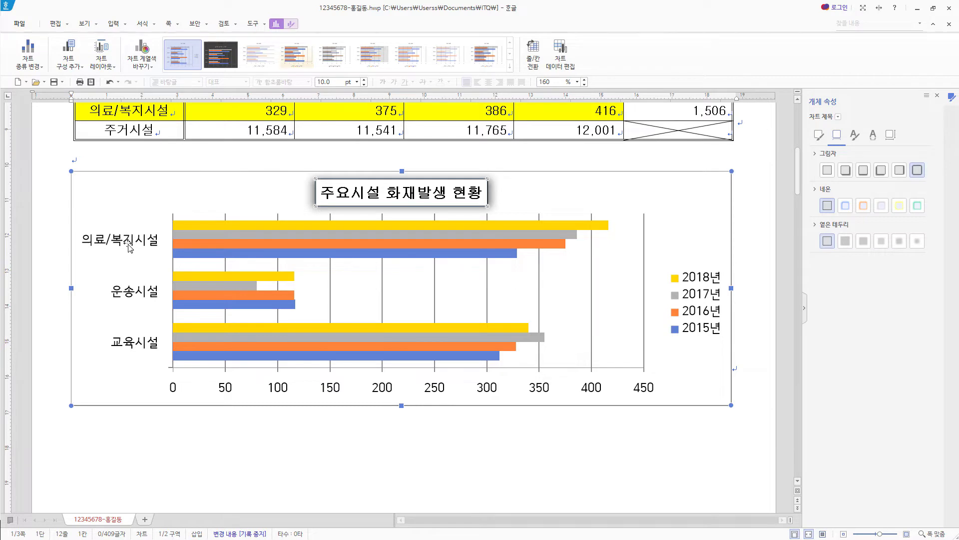
- Set both the Korean and English fonts of the chart's category axis labels to 굴림
{"action": "left_click", "coordinate": [127, 244]}
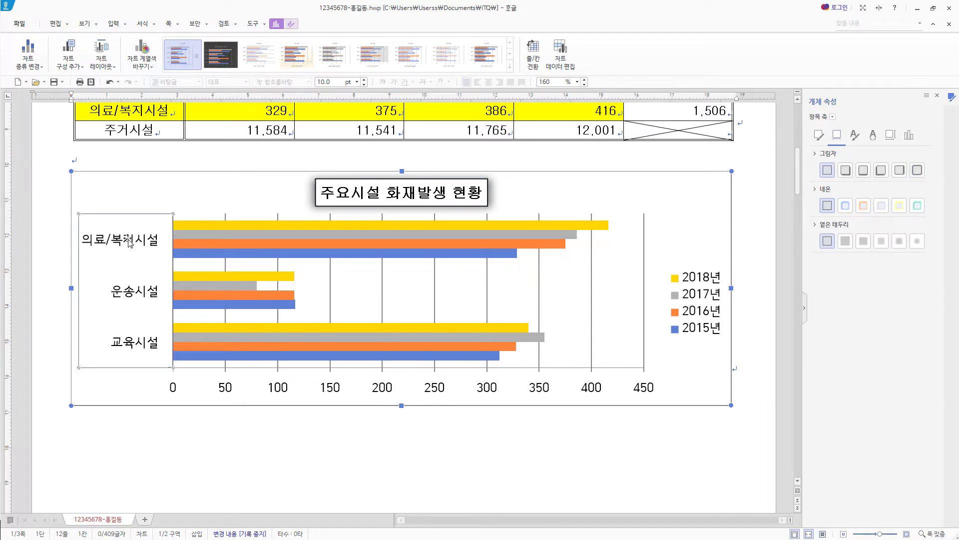
{"action": "right_click", "coordinate": [127, 243]}
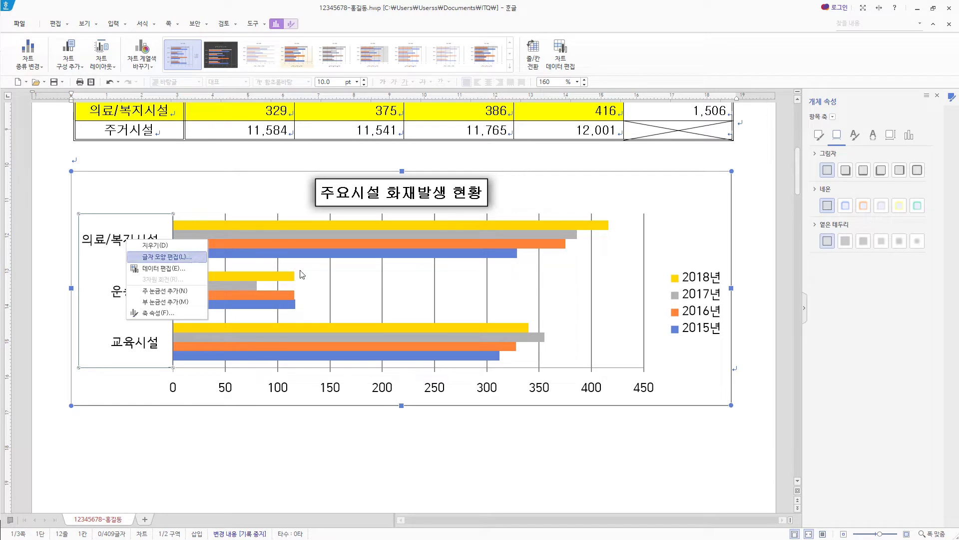
{"action": "key", "text": "Return"}
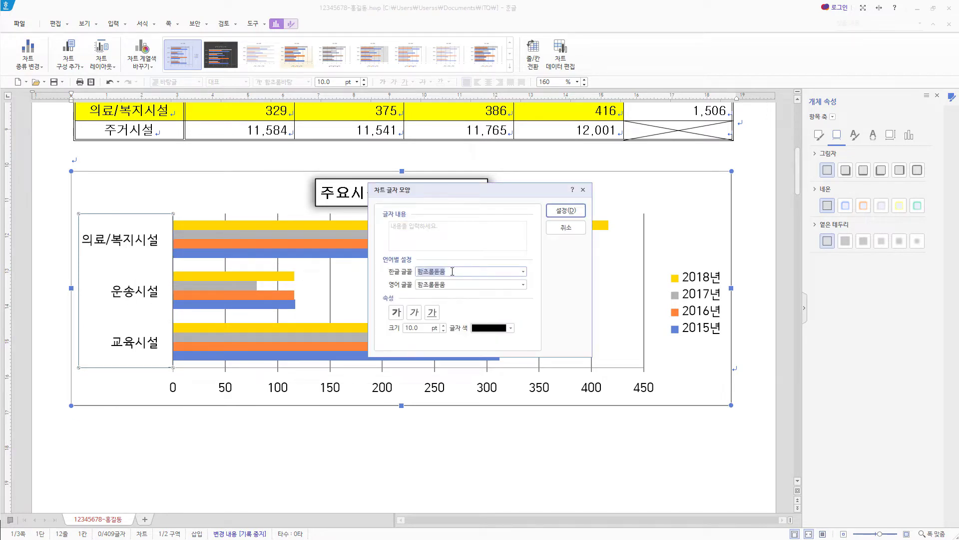
{"action": "type", "text": "굴림"}
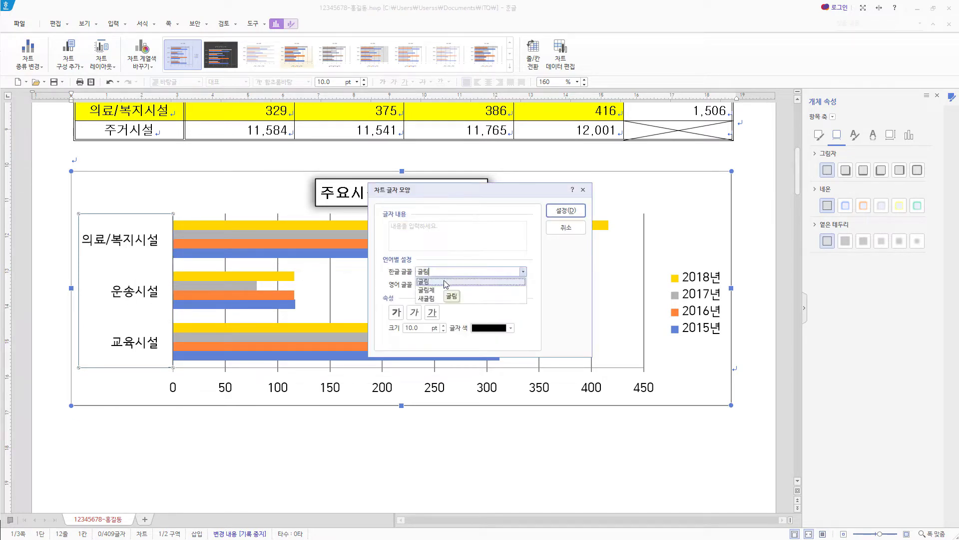
{"action": "left_click", "coordinate": [445, 281]}
{"action": "left_click", "coordinate": [504, 285]}
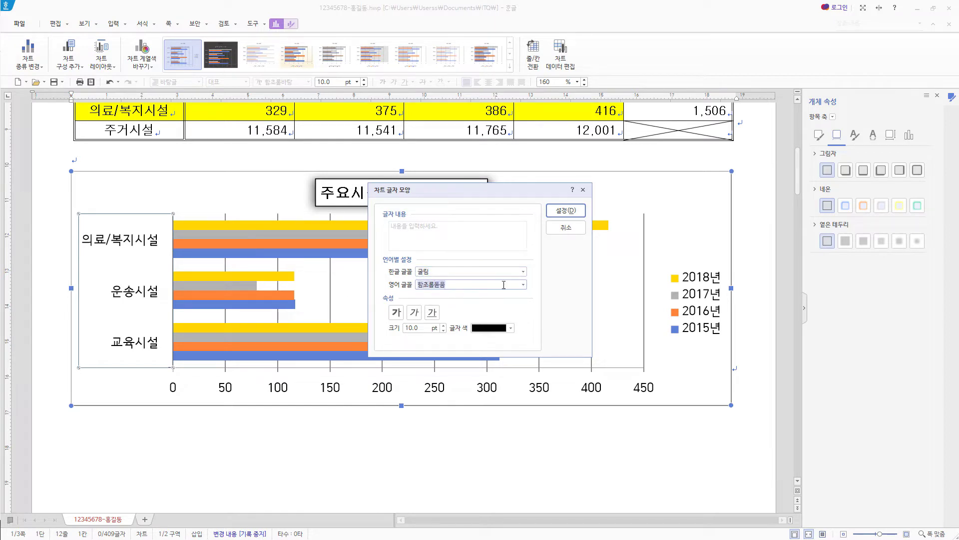
{"action": "type", "text": "굴림"}
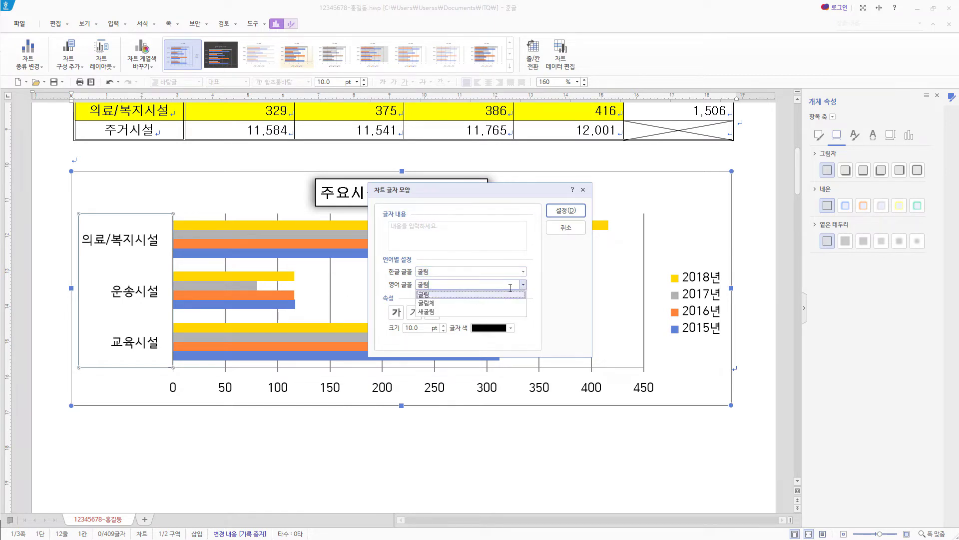
{"action": "left_click", "coordinate": [460, 297]}
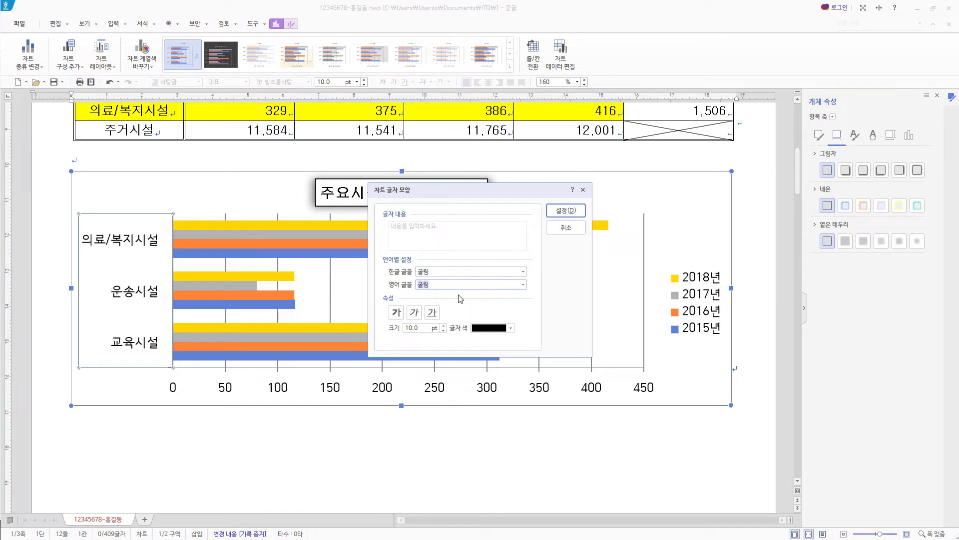
{"action": "left_click", "coordinate": [555, 211]}
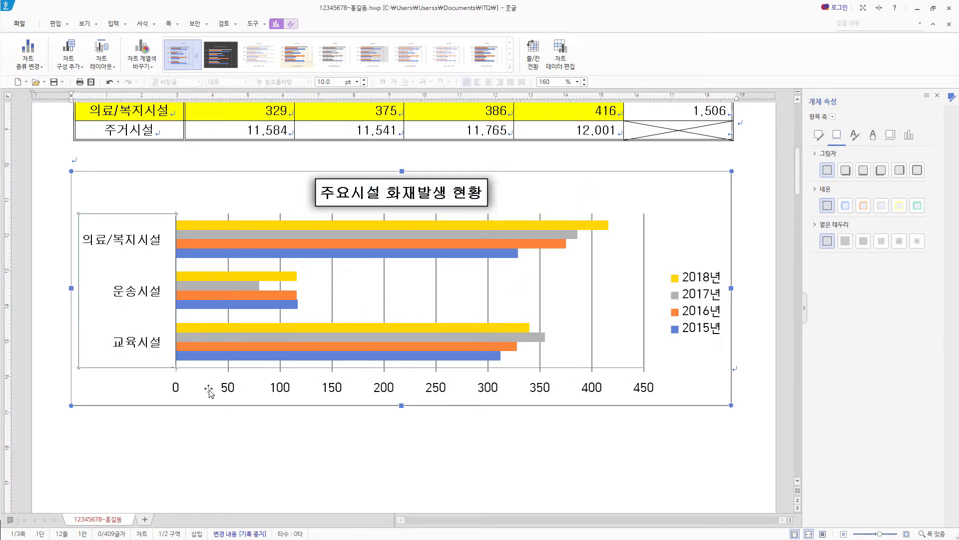
- Set both the Korean and English fonts of the chart's value axis labels to 굴림
{"action": "left_click", "coordinate": [337, 392]}
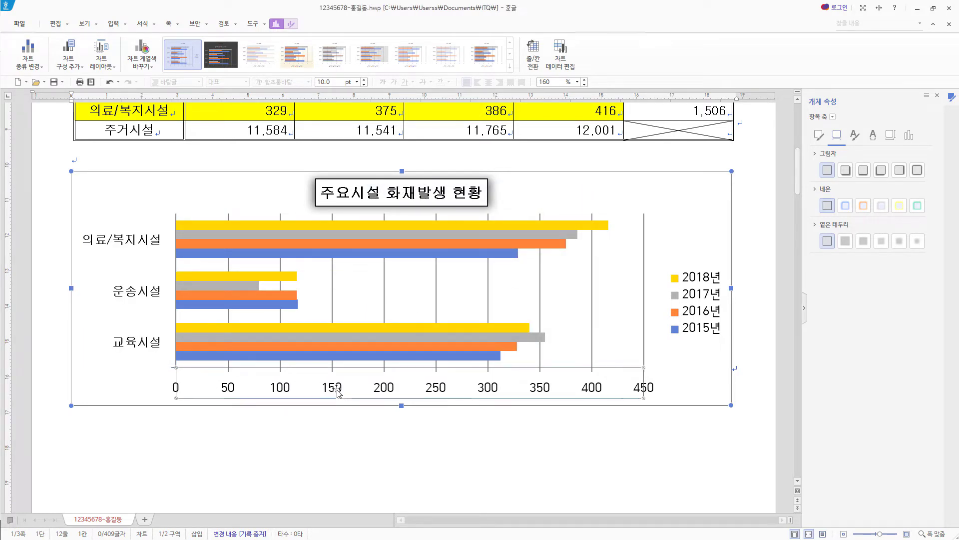
{"action": "right_click", "coordinate": [337, 392]}
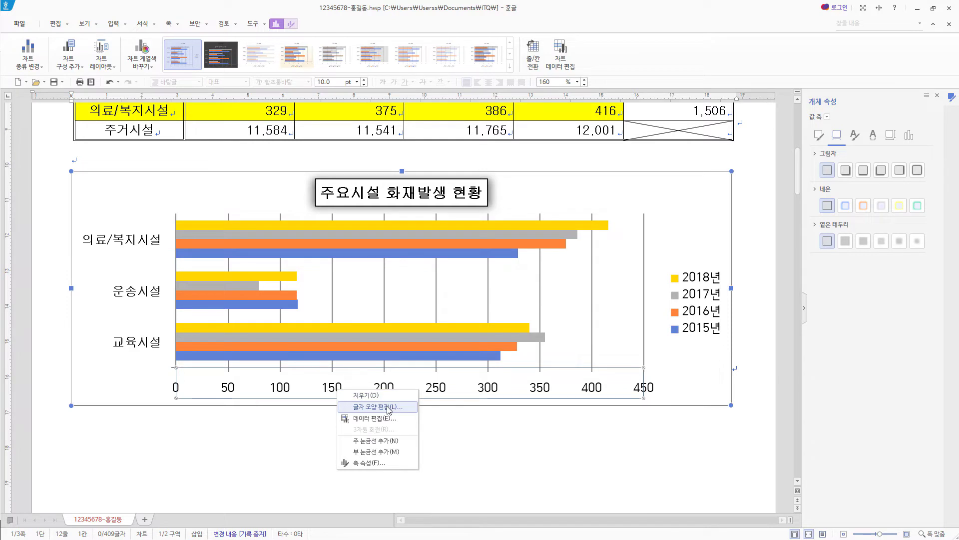
{"action": "left_click", "coordinate": [390, 409]}
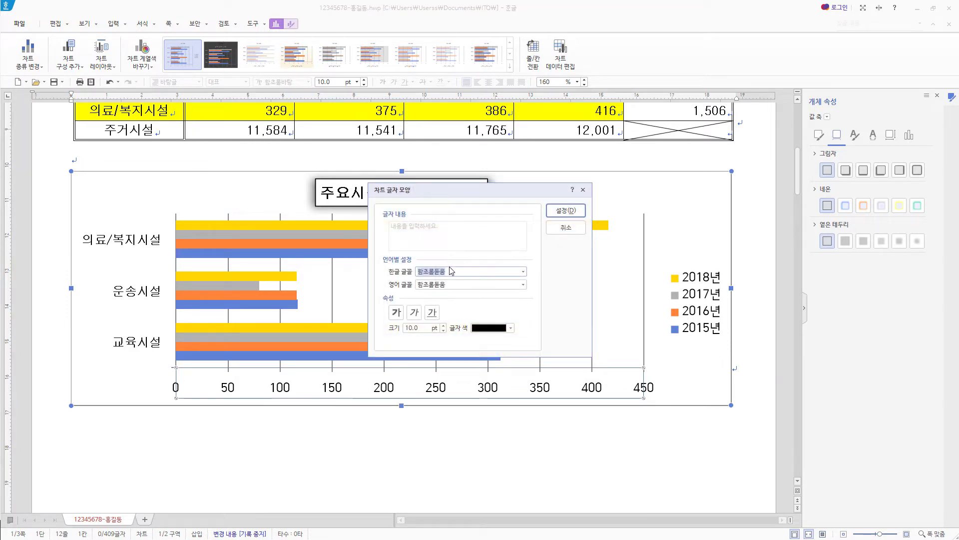
{"action": "type", "text": "굴림"}
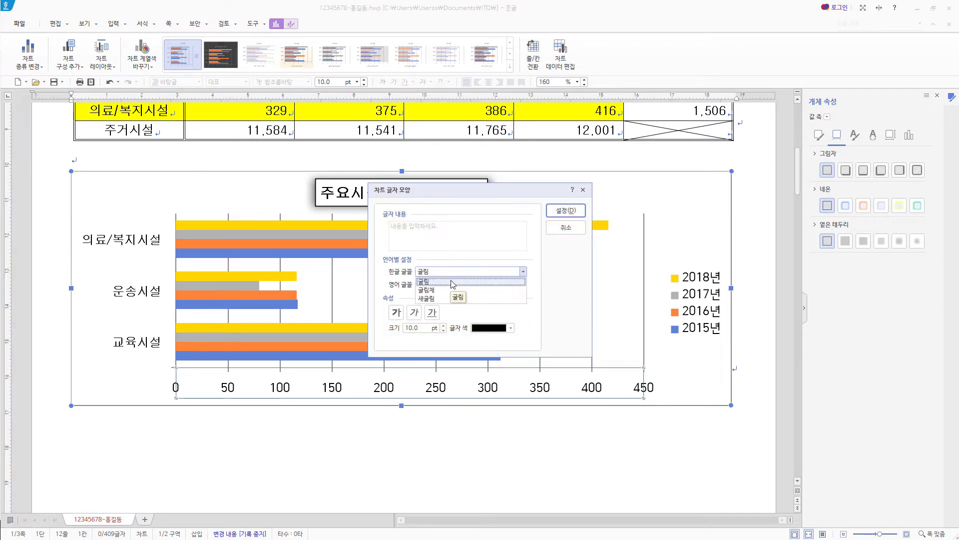
{"action": "left_click", "coordinate": [426, 283]}
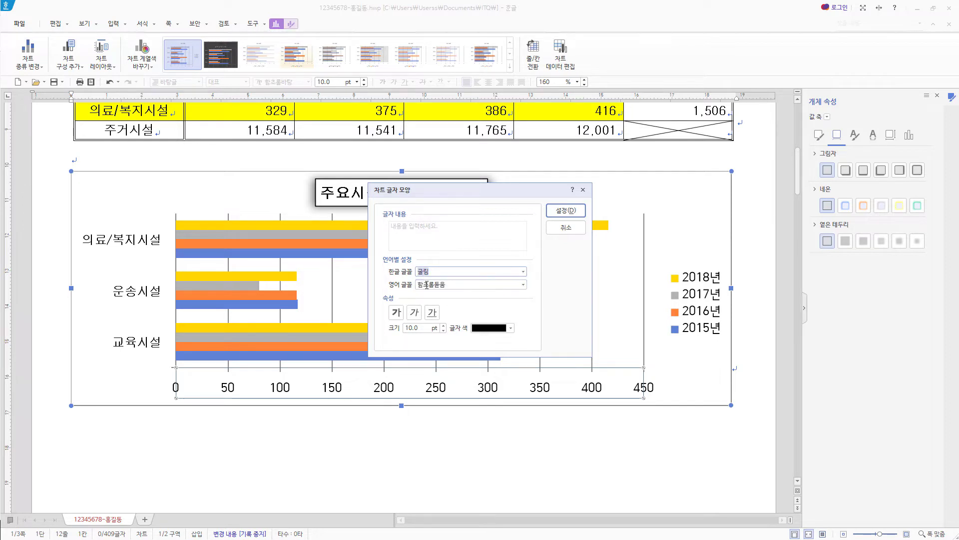
{"action": "left_click", "coordinate": [426, 284]}
{"action": "type", "text": "굴림"}
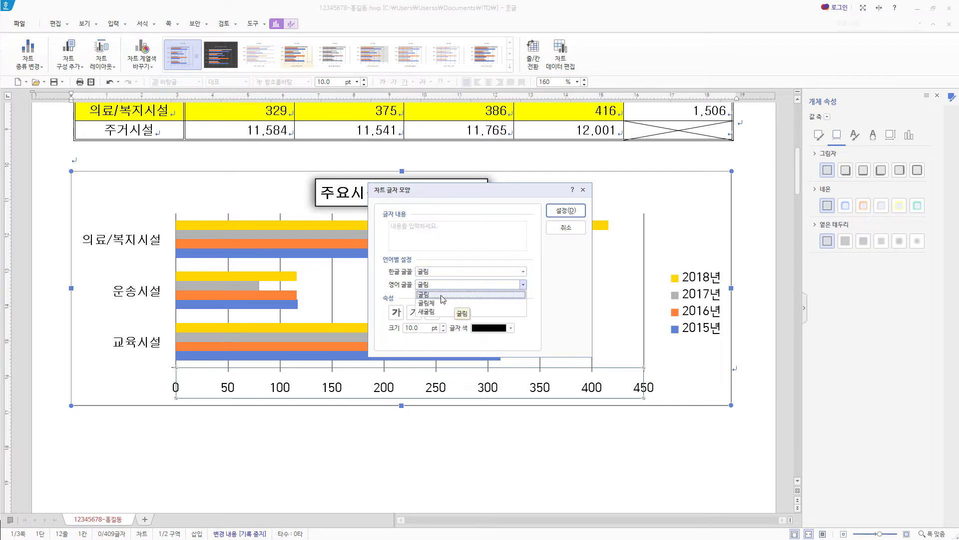
{"action": "left_click", "coordinate": [441, 296]}
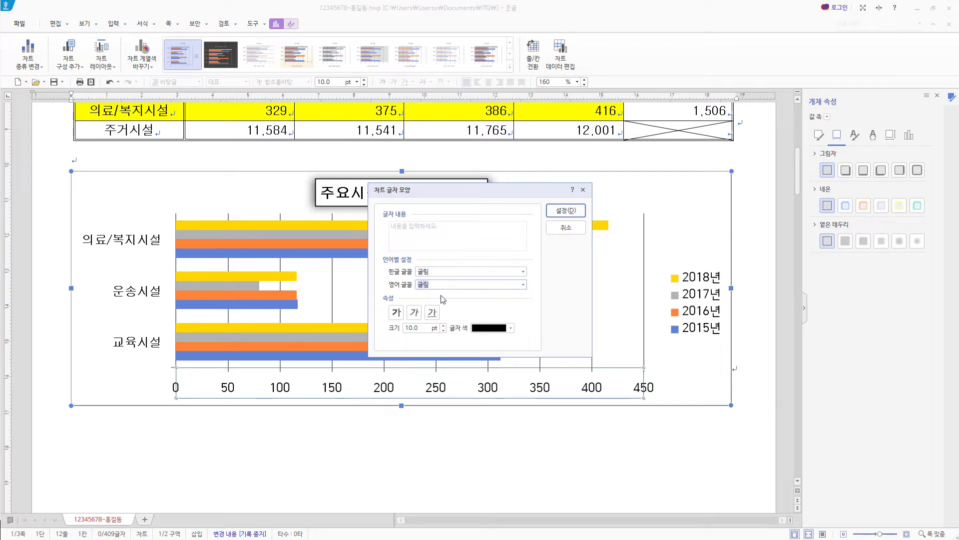
{"action": "left_click", "coordinate": [579, 216]}
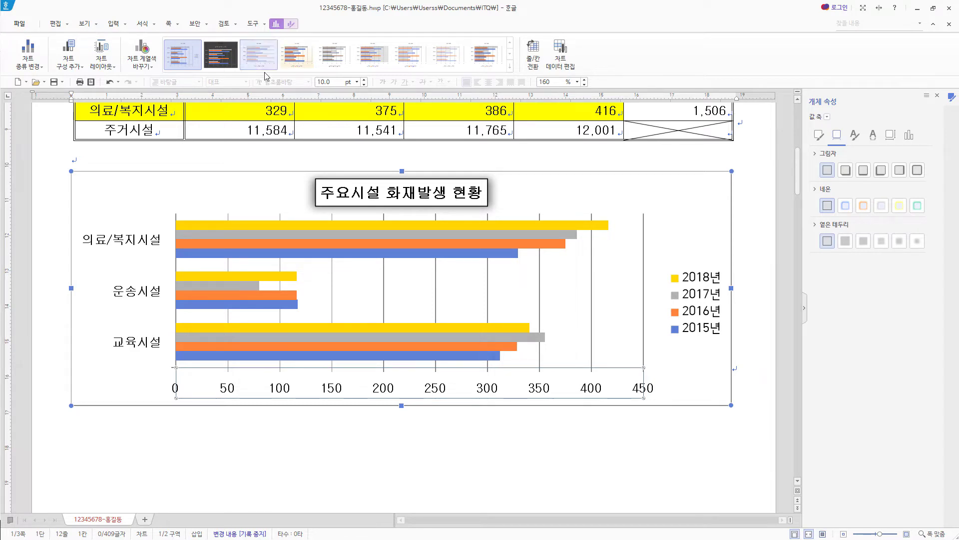
- Add a horizontal title to the chart's value axis and change its text to "(단위 : 건)"
{"action": "left_click", "coordinate": [80, 66]}
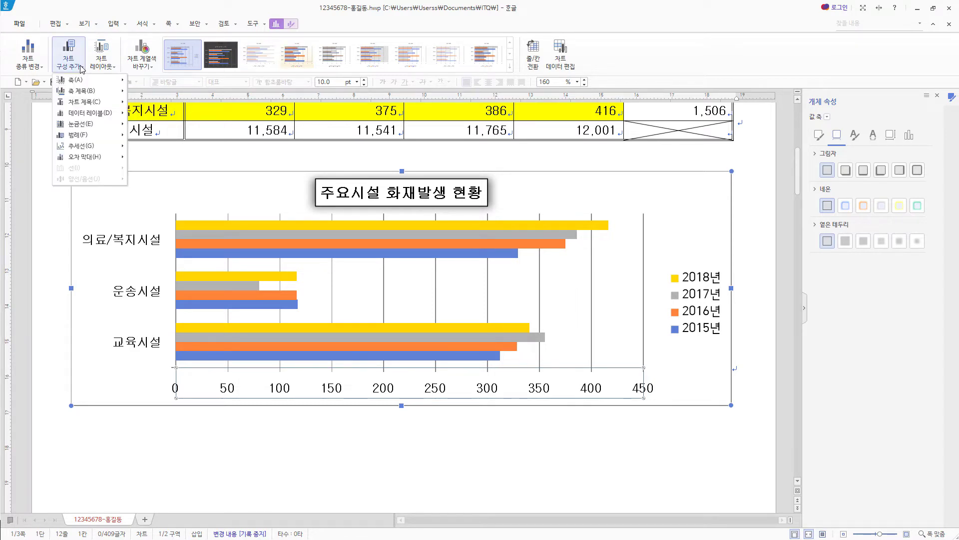
{"action": "mouse_move", "coordinate": [88, 93]}
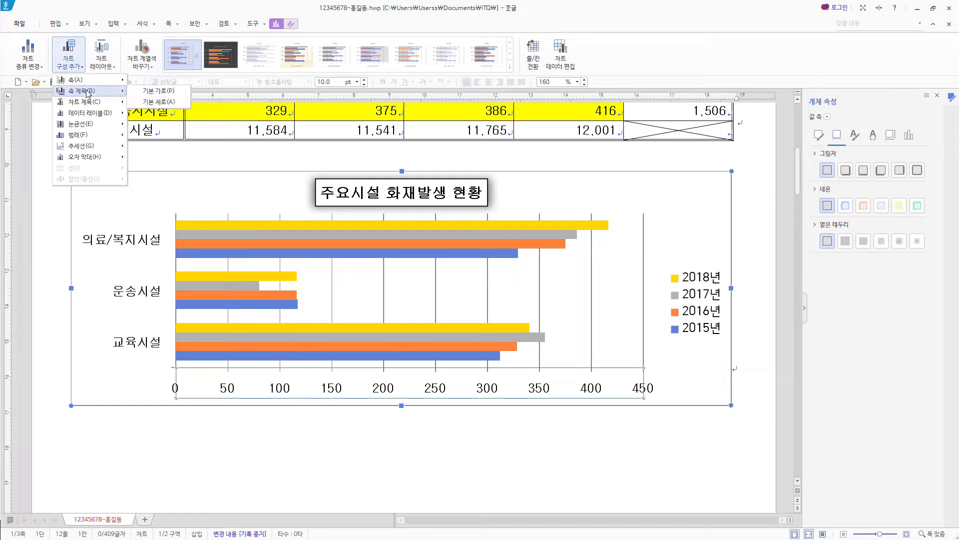
{"action": "left_click", "coordinate": [161, 92]}
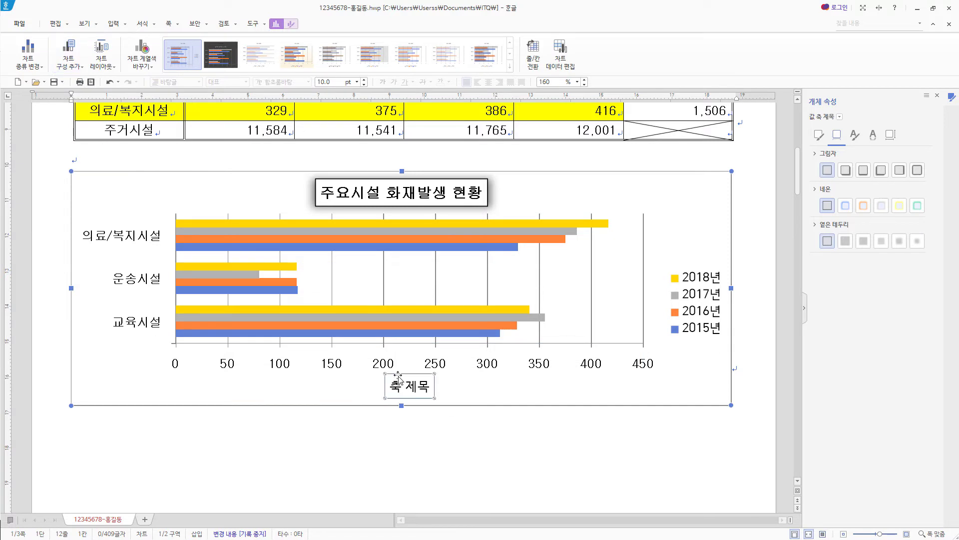
{"action": "right_click", "coordinate": [422, 387]}
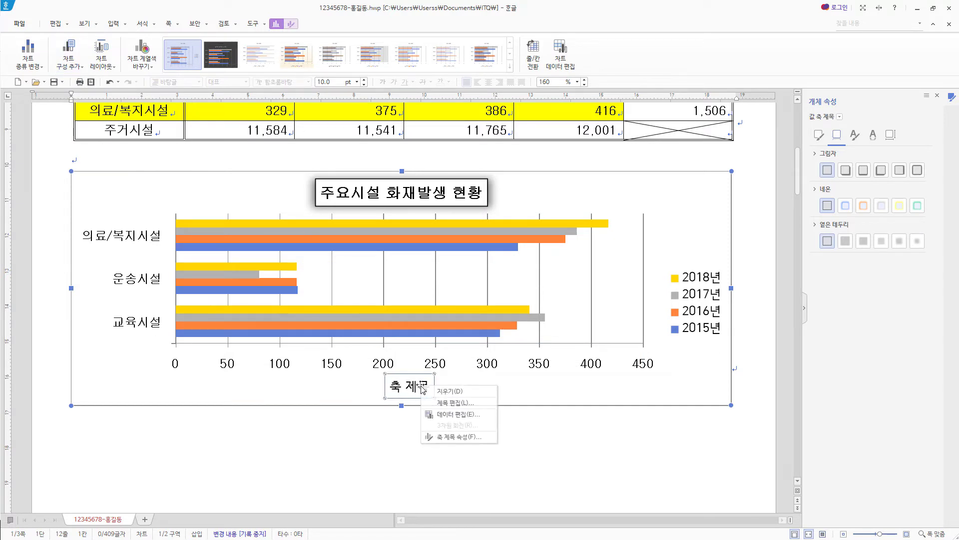
{"action": "left_click", "coordinate": [463, 403]}
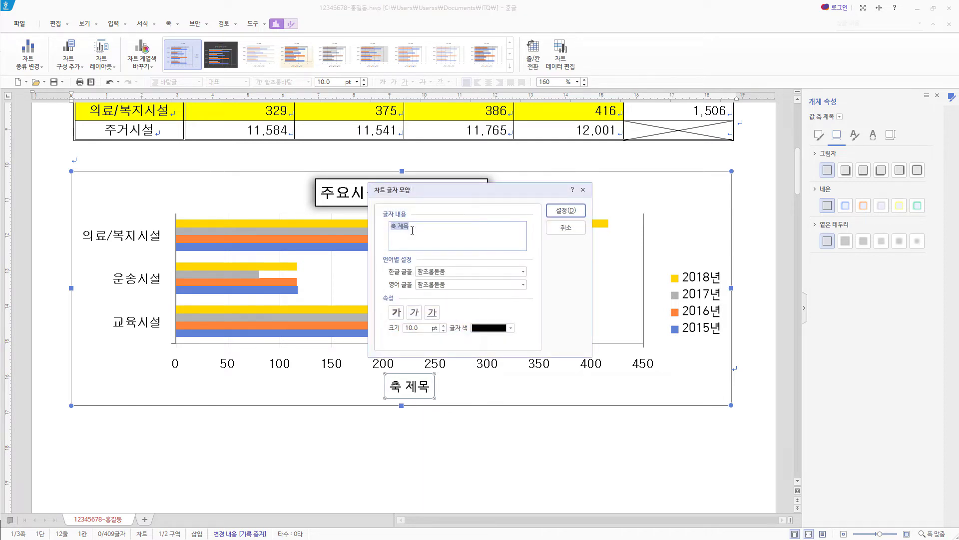
{"action": "type", "text": "(단위 : 건)"}
- Set both the Korean and English fonts of the value axis title to 굴림
{"action": "left_click", "coordinate": [449, 271]}
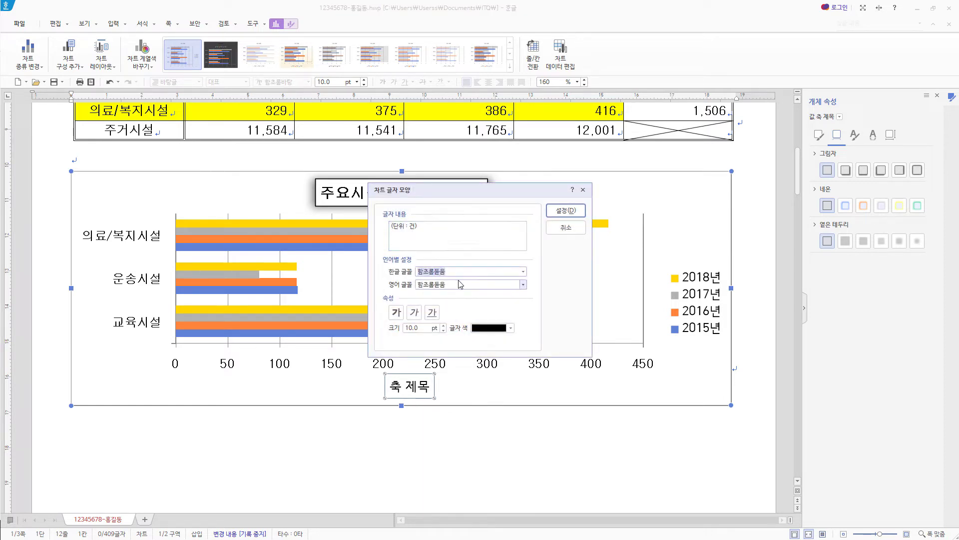
{"action": "type", "text": "굴림"}
{"action": "key", "text": "Return"}
{"action": "left_click", "coordinate": [460, 284]}
{"action": "type", "text": "굴림"}
{"action": "key", "text": "Return"}
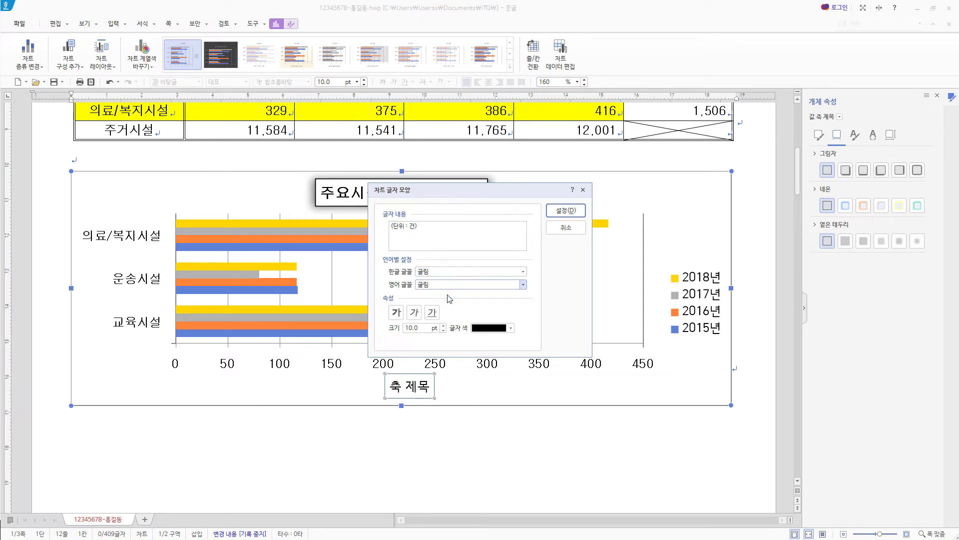
{"action": "left_click", "coordinate": [565, 210]}
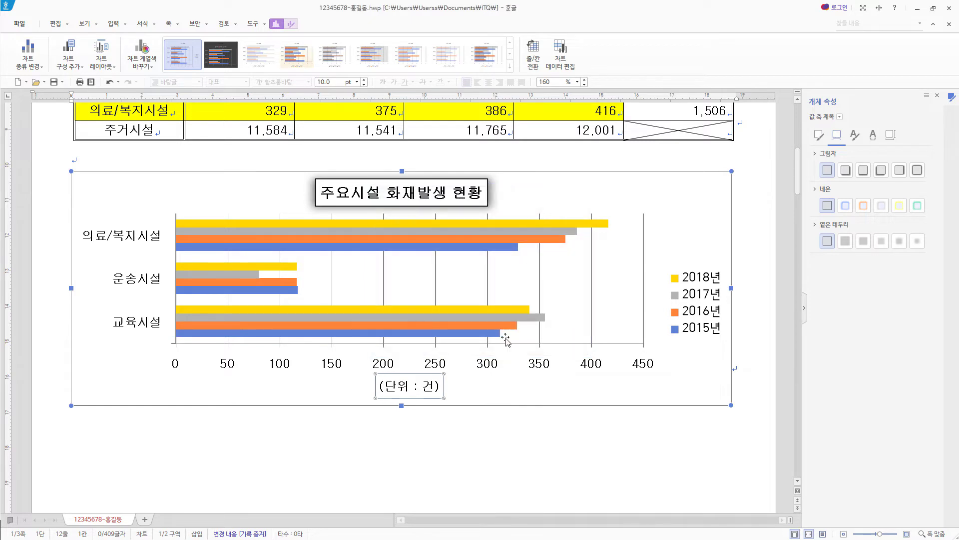
- Set both the Korean and English fonts of the chart legend to 굴림
{"action": "left_click", "coordinate": [696, 314]}
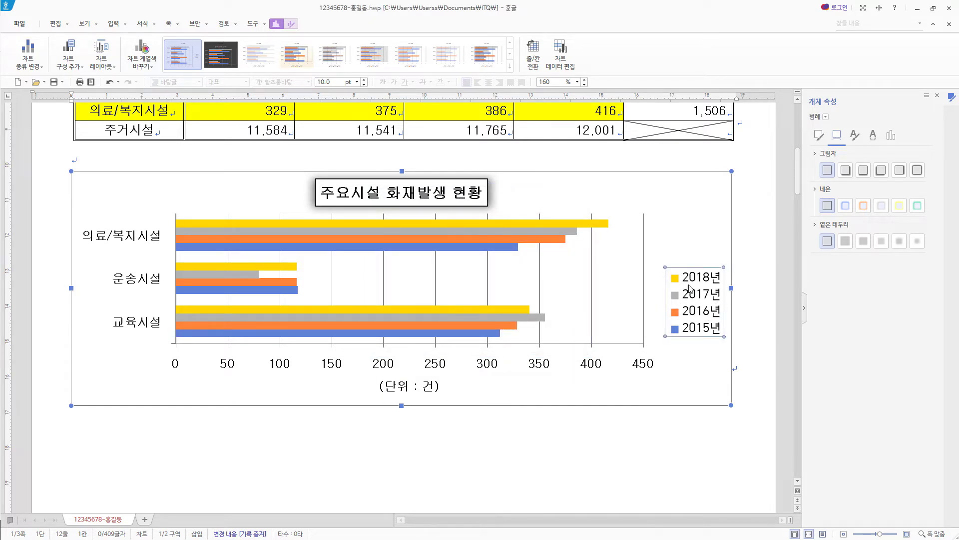
{"action": "right_click", "coordinate": [690, 288]}
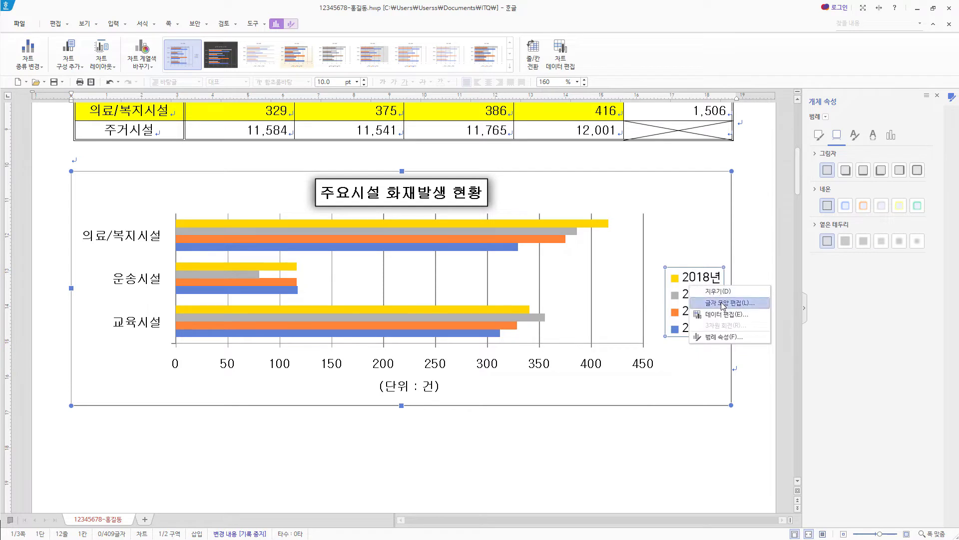
{"action": "left_click", "coordinate": [710, 303]}
{"action": "left_click", "coordinate": [523, 271]}
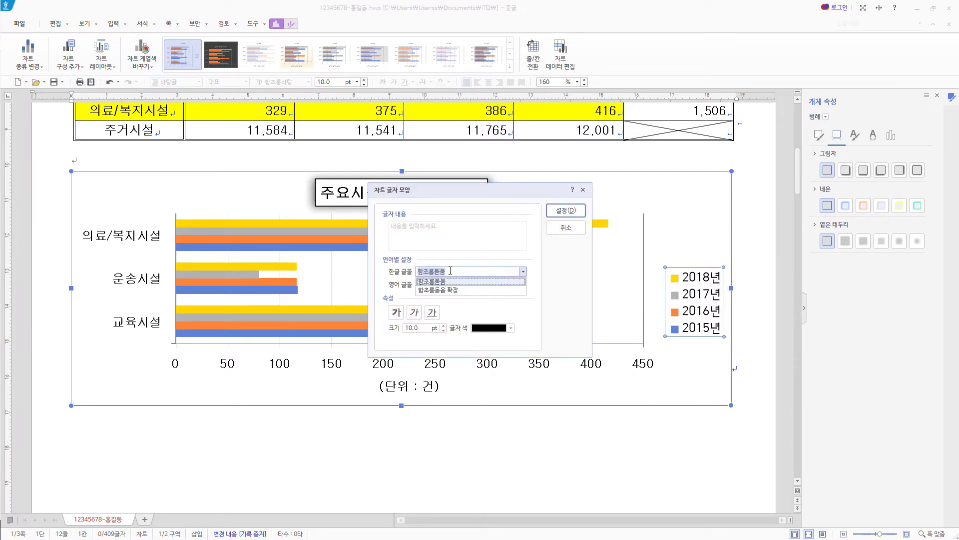
{"action": "type", "text": "굴림"}
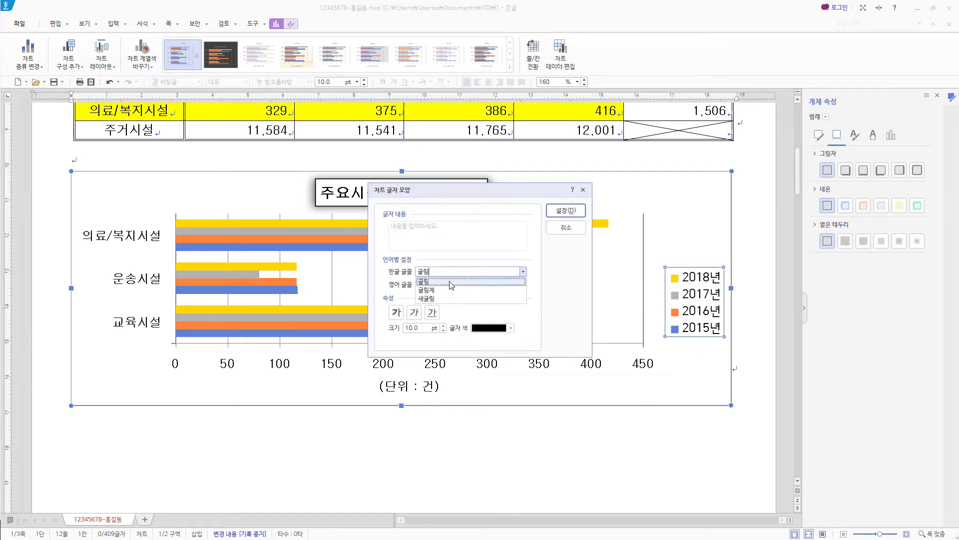
{"action": "left_click", "coordinate": [451, 281]}
{"action": "key", "text": "Tab"}
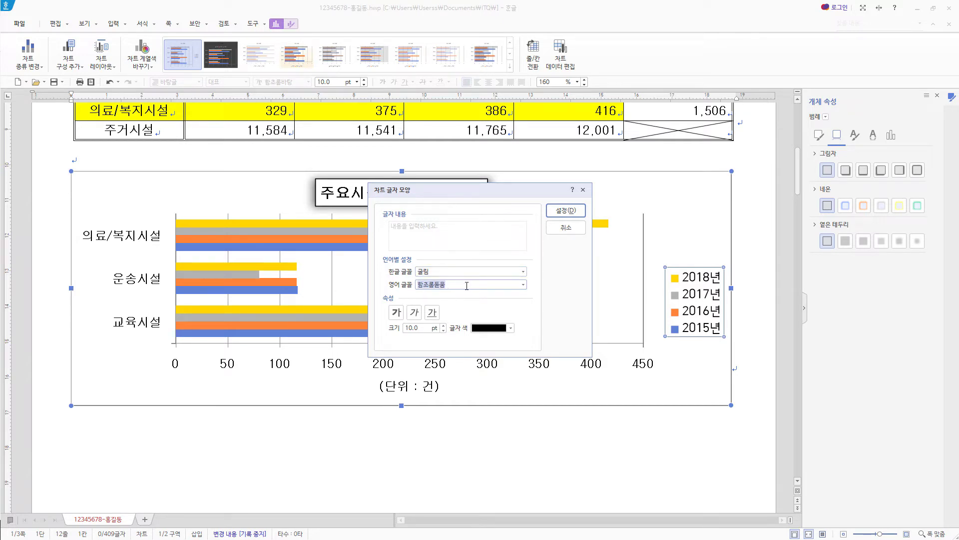
{"action": "type", "text": "굴림"}
{"action": "left_click", "coordinate": [454, 299]}
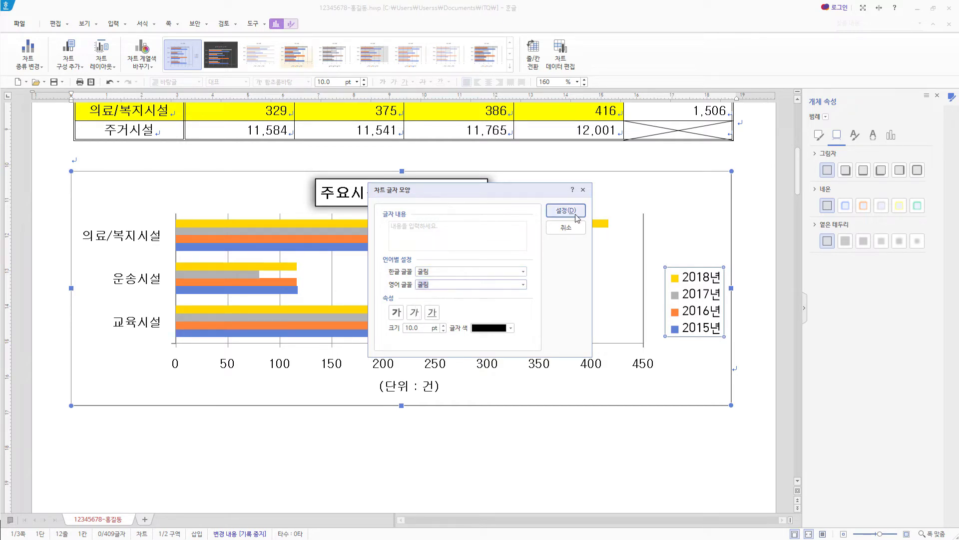
{"action": "left_click", "coordinate": [576, 215]}
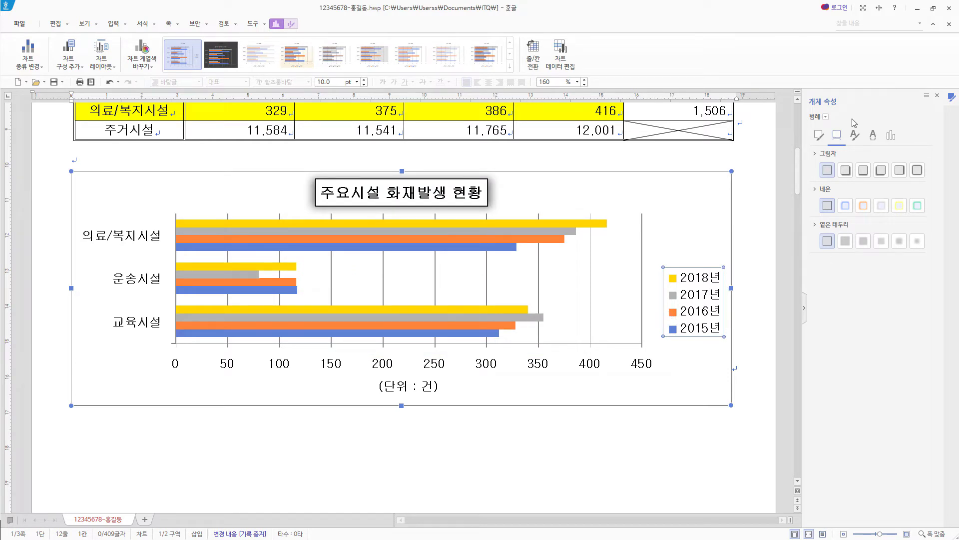
- Outline the legend in black and reposition it as a taller box near the chart's lower-right corner
{"action": "left_click", "coordinate": [816, 138]}
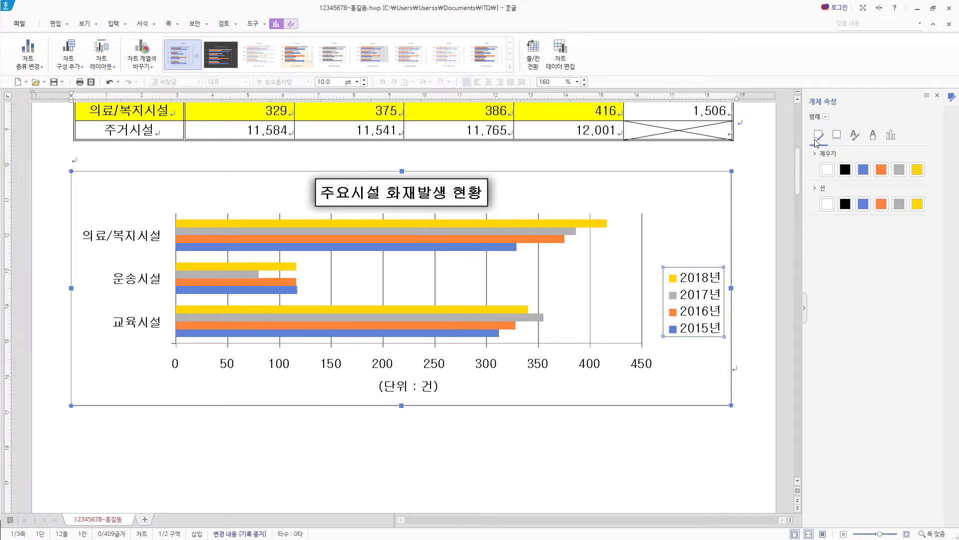
{"action": "left_click", "coordinate": [843, 204]}
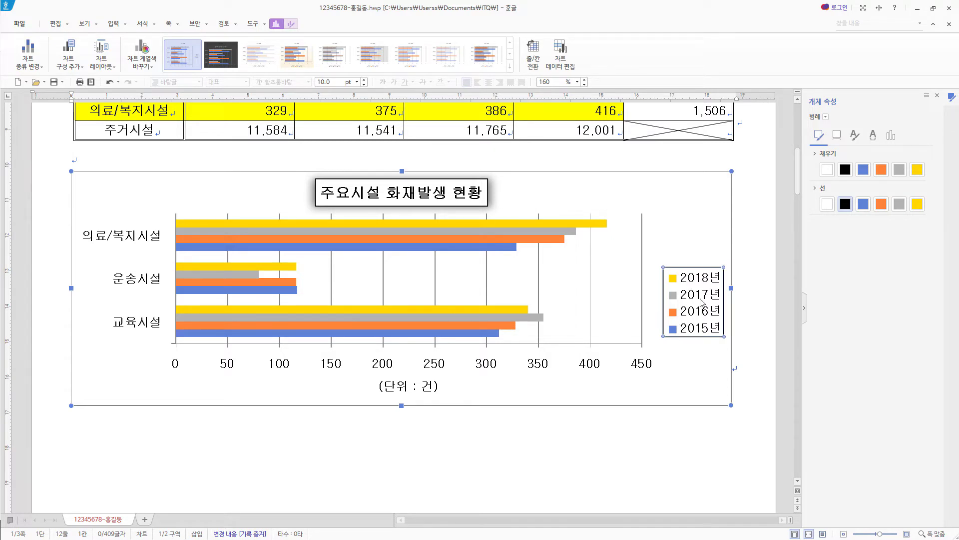
{"action": "left_click_drag", "start_coordinate": [701, 300], "coordinate": [713, 330]}
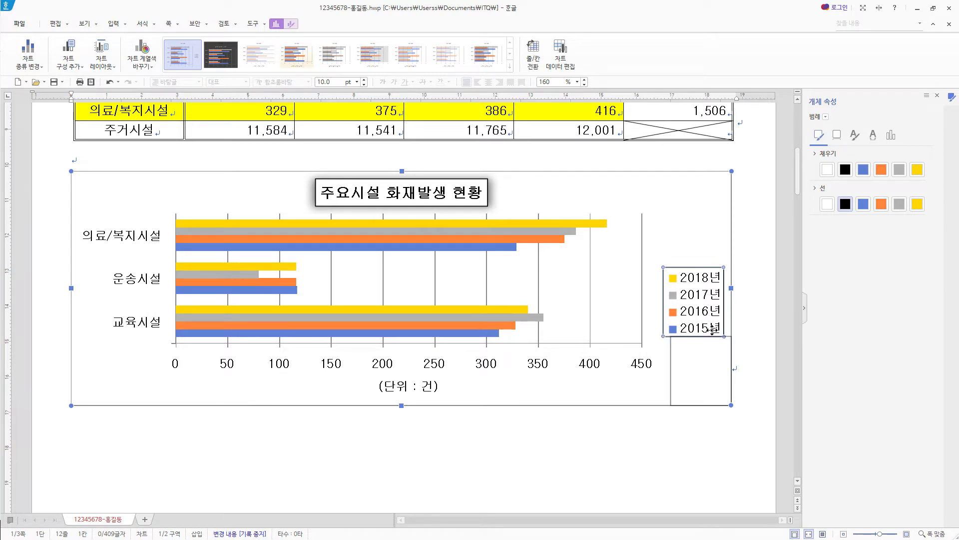
{"action": "left_click_drag", "start_coordinate": [713, 330], "coordinate": [639, 267]}
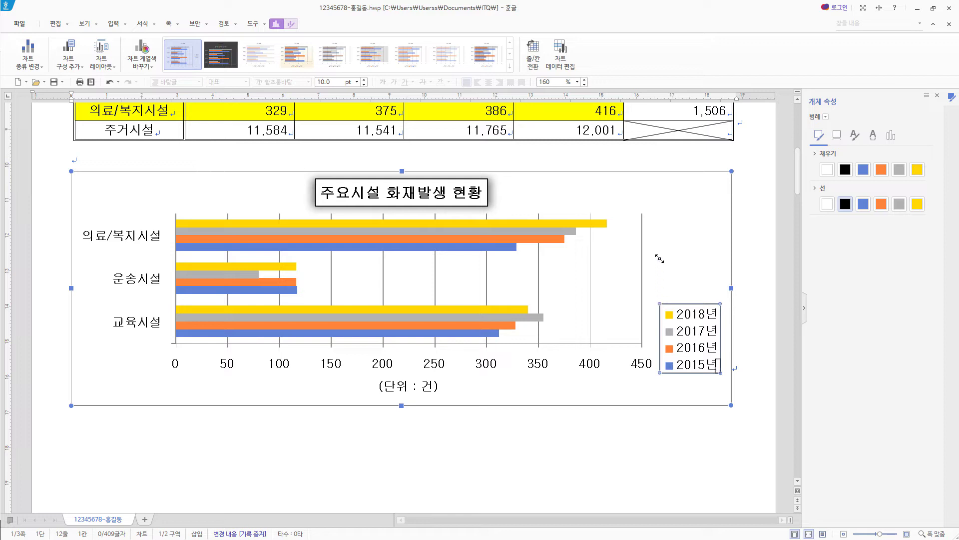
{"action": "left_click_drag", "start_coordinate": [663, 244], "coordinate": [602, 195]}
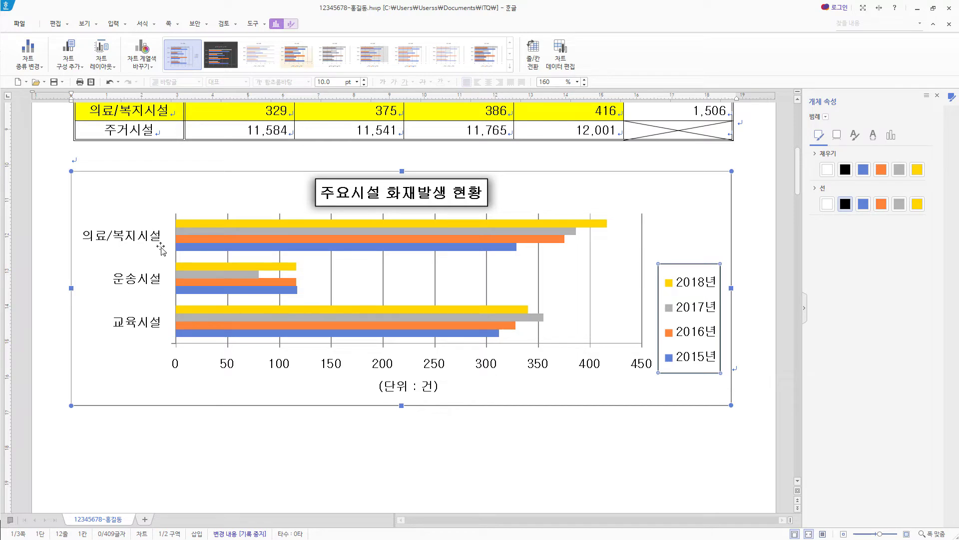
- Set the category axis to cross at the maximum category (최대 항목) and list its categories in reverse order
{"action": "scroll", "coordinate": [158, 331], "scroll_direction": "up", "scroll_amount": 1}
{"action": "scroll", "coordinate": [158, 332], "scroll_direction": "up", "scroll_amount": 2}
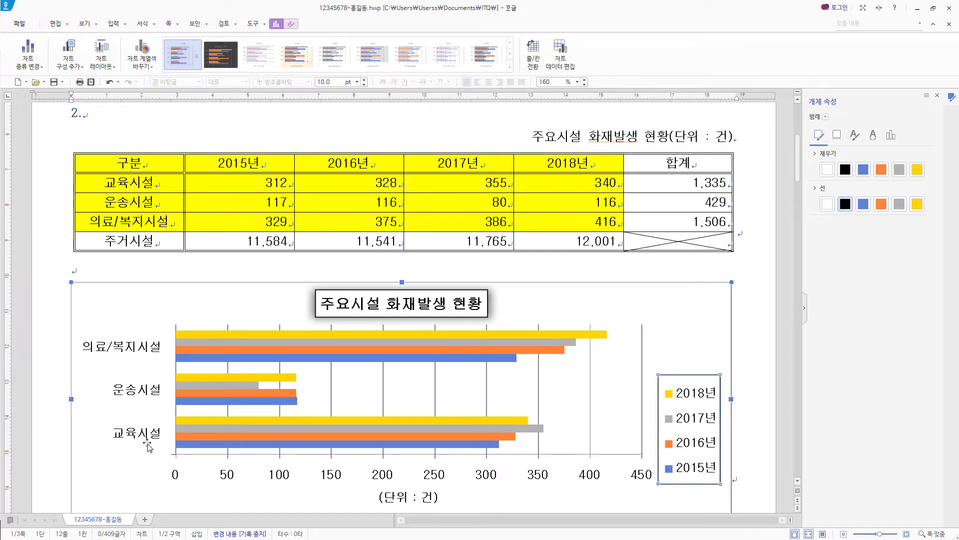
{"action": "left_click", "coordinate": [146, 395]}
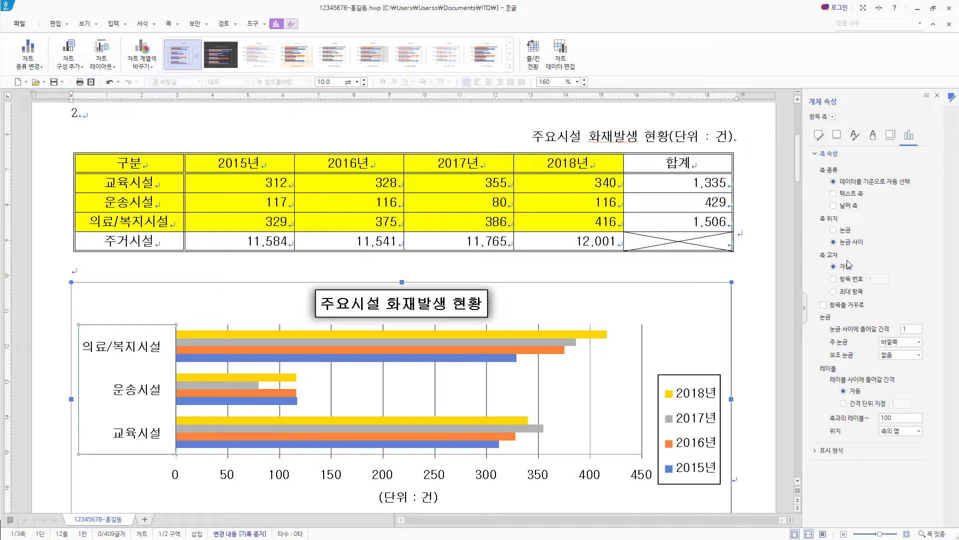
{"action": "left_click", "coordinate": [834, 292]}
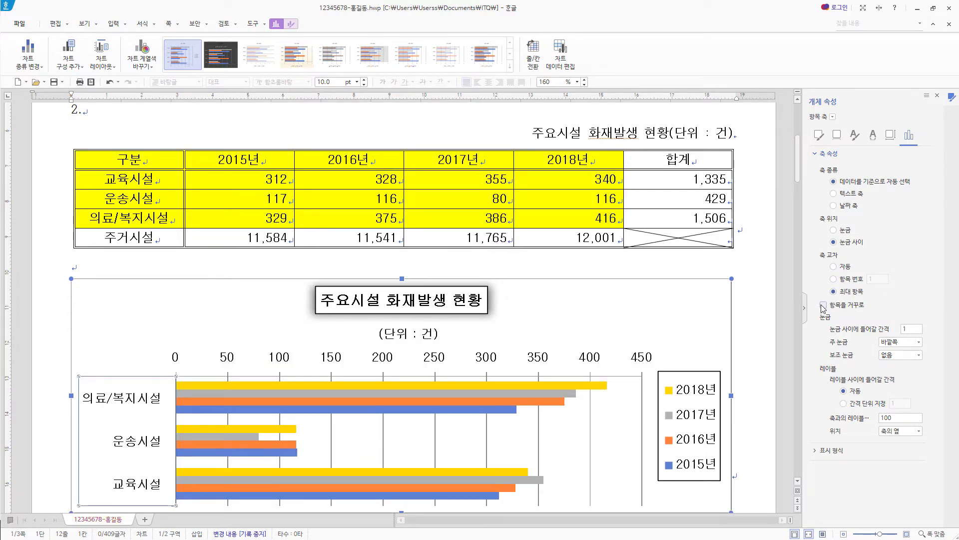
{"action": "left_click", "coordinate": [823, 304]}
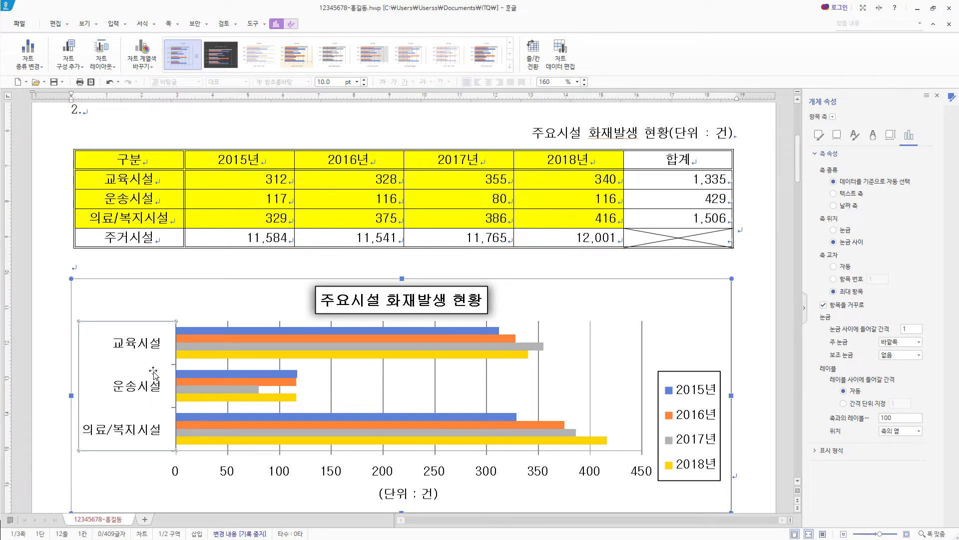
- Remove the category axis's major tick marks and delete the chart's vertical gridlines, then close the object properties
{"action": "left_click", "coordinate": [919, 342]}
{"action": "left_click", "coordinate": [887, 352]}
{"action": "left_click", "coordinate": [591, 335]}
{"action": "left_click", "coordinate": [591, 334]}
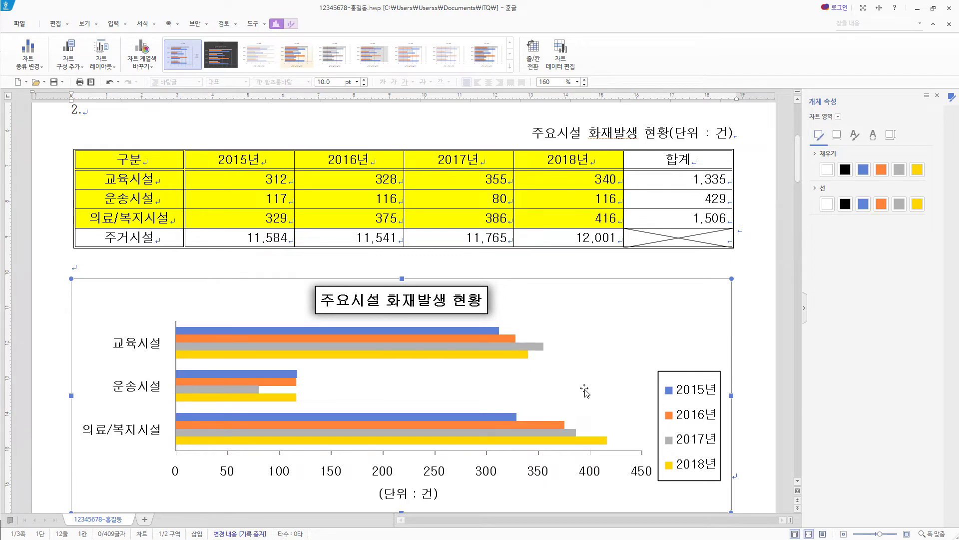
{"action": "left_click", "coordinate": [939, 96]}
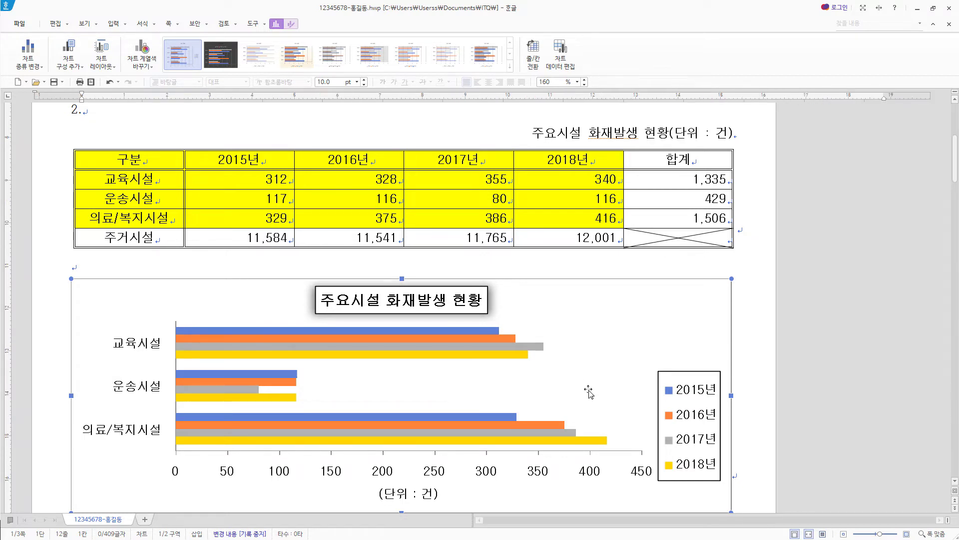
- Enter "(1)" on the line below item 3 on the second page and indent it
{"action": "scroll", "coordinate": [590, 393], "scroll_direction": "down", "scroll_amount": 8}
{"action": "scroll", "coordinate": [590, 392], "scroll_direction": "down", "scroll_amount": 10}
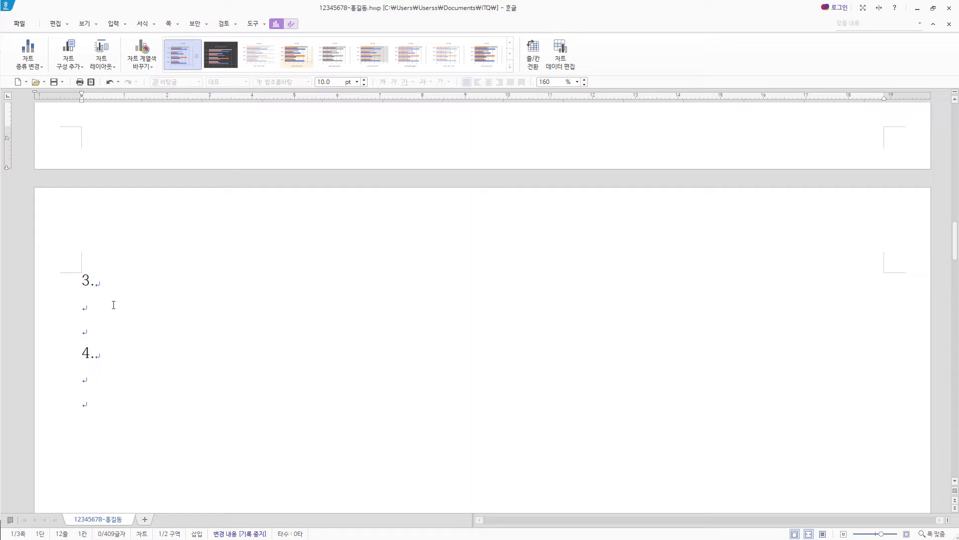
{"action": "left_click", "coordinate": [93, 305]}
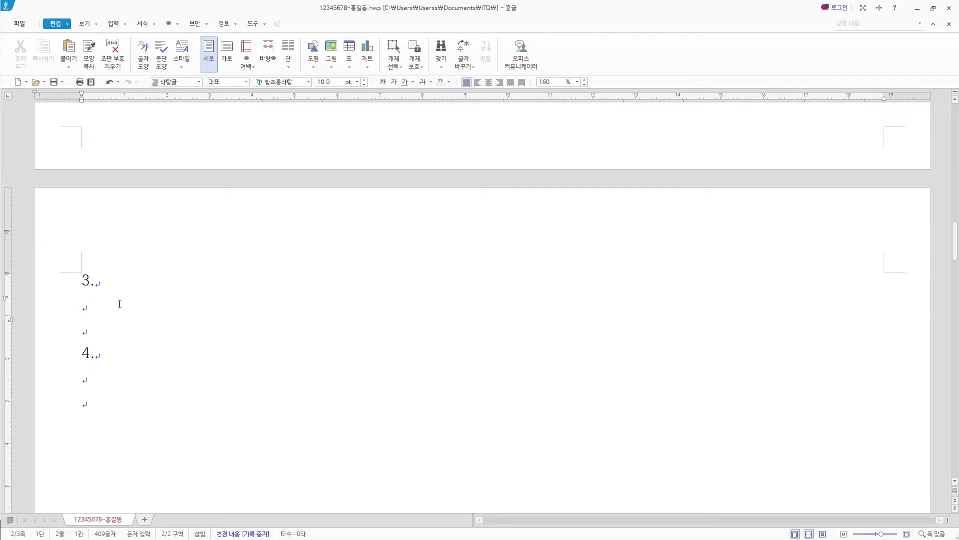
{"action": "type", "text": "(1)"}
{"action": "left_click", "coordinate": [79, 305]}
- Start an equation after "(1)" with the fraction PV over T followed by an equals sign
{"action": "left_click", "coordinate": [113, 23]}
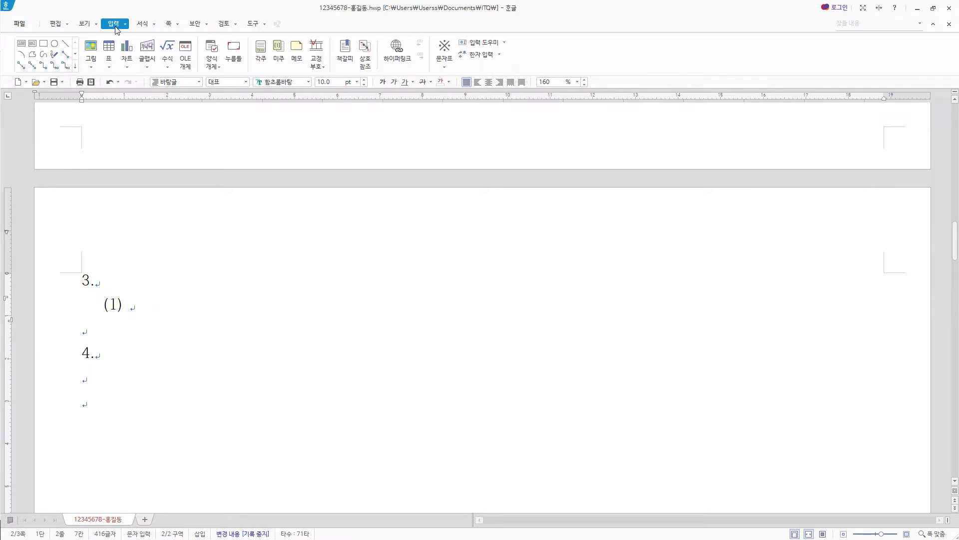
{"action": "left_click", "coordinate": [171, 53]}
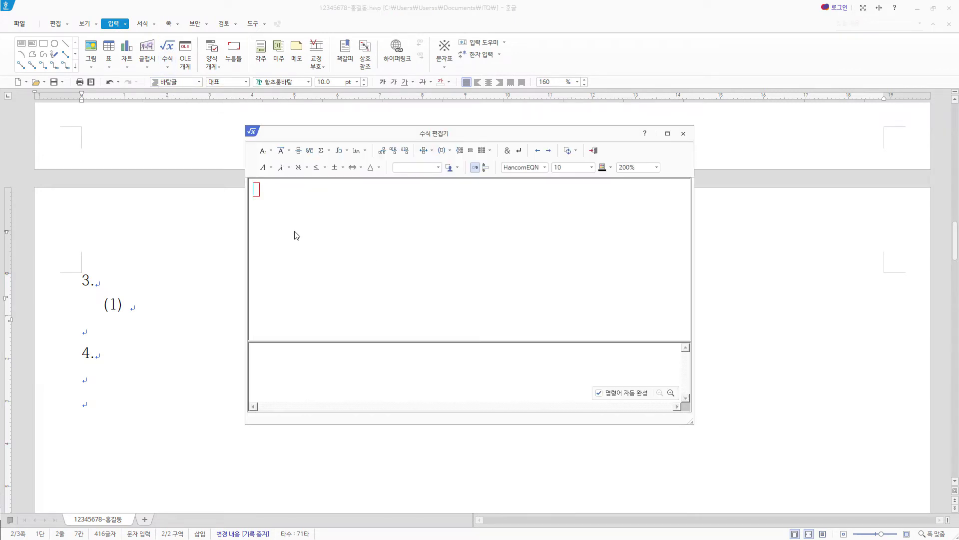
{"action": "left_click", "coordinate": [298, 150]}
{"action": "type", "text": "PV} over {}"}
{"action": "left_click", "coordinate": [265, 209]}
{"action": "type", "text": "T} ="}
- Continue the equation with the fraction 1 × 22.4 over 273 followed by the ≒ symbol
{"action": "left_click", "coordinate": [298, 150]}
{"action": "type", "text": "1} over {}"}
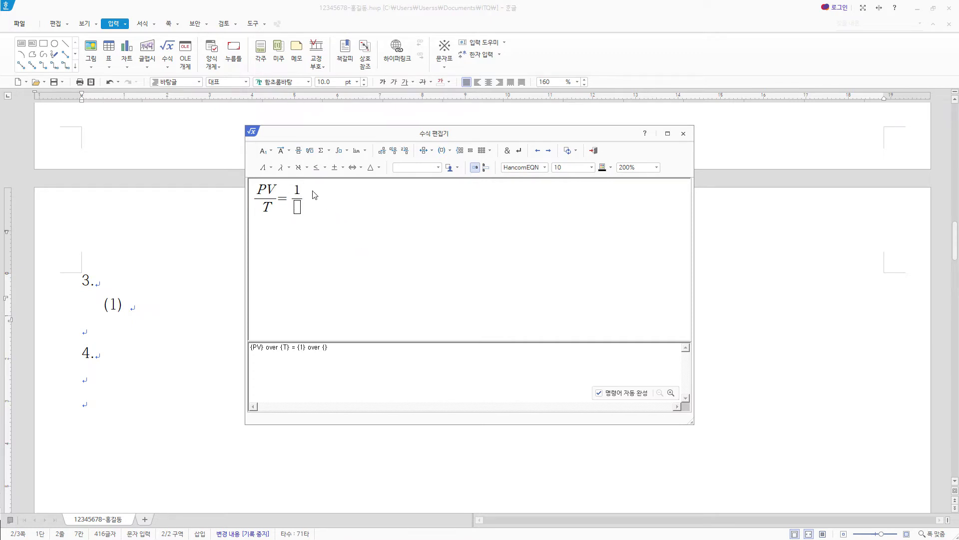
{"action": "left_click", "coordinate": [338, 168]}
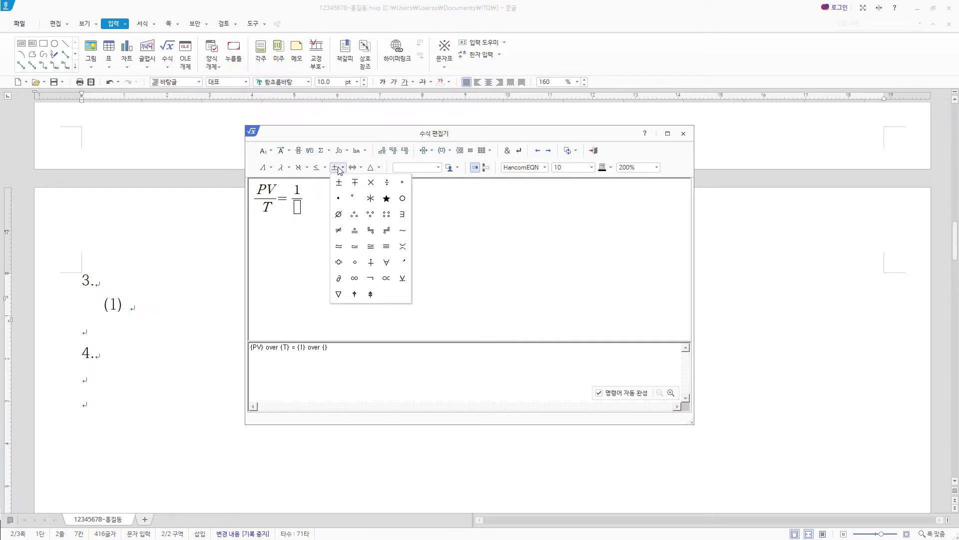
{"action": "left_click", "coordinate": [371, 184]}
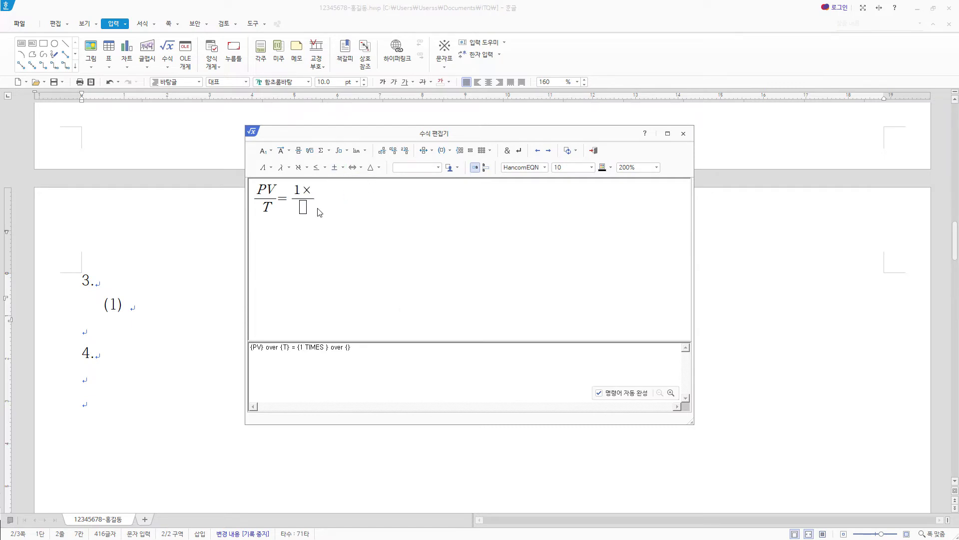
{"action": "type", "text": "22.4"}
{"action": "left_click", "coordinate": [318, 210]}
{"action": "type", "text": "273"}
{"action": "left_click", "coordinate": [343, 168]}
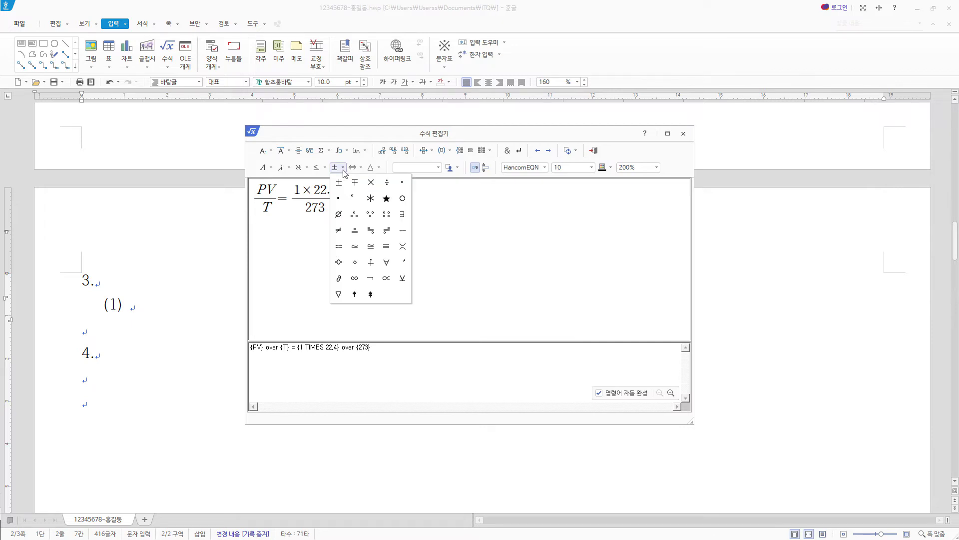
{"action": "left_click", "coordinate": [370, 230]}
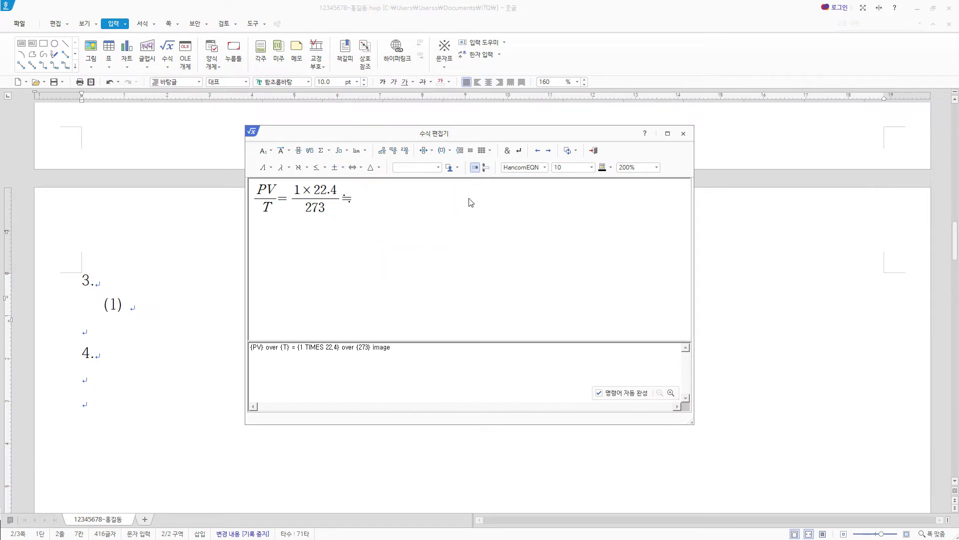
- Finish equation (1) with 0.082, insert it into the document, and add the label "(2)" further along the same line
{"action": "type", "text": "0.082"}
{"action": "left_click", "coordinate": [593, 151]}
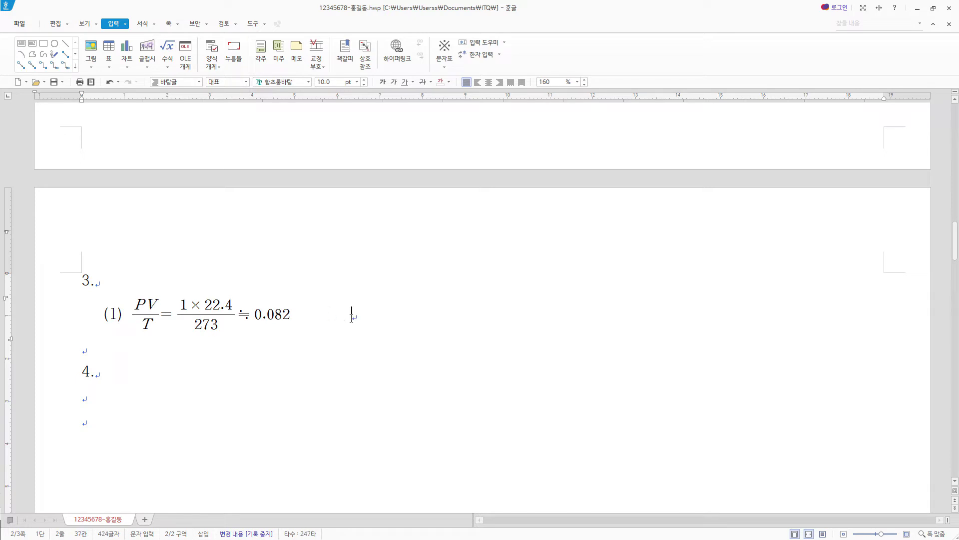
{"action": "type", "text": "(2)"}
- Start an equation after "(2)" with an integral that has lower limit 0 and upper limit 3
{"action": "left_click", "coordinate": [167, 47]}
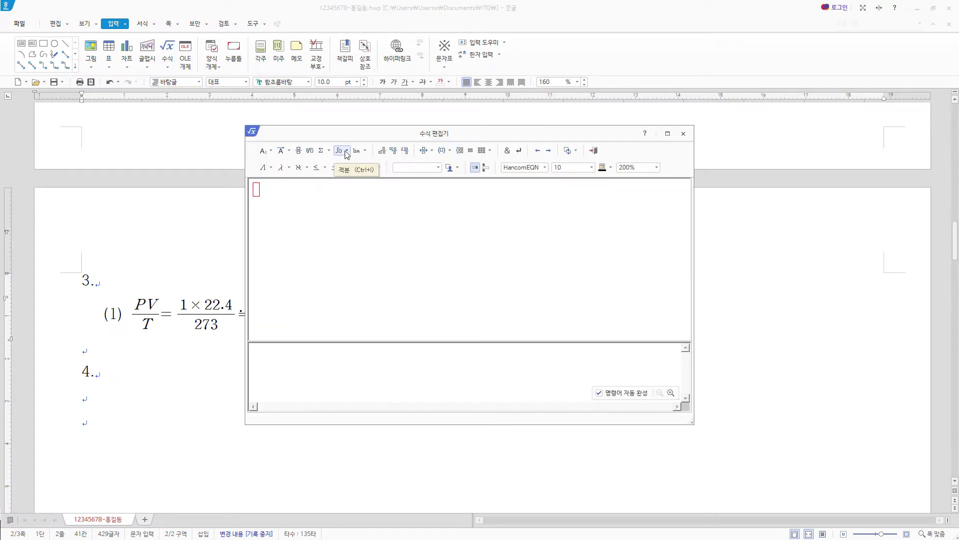
{"action": "left_click", "coordinate": [347, 151]}
{"action": "left_click", "coordinate": [342, 183]}
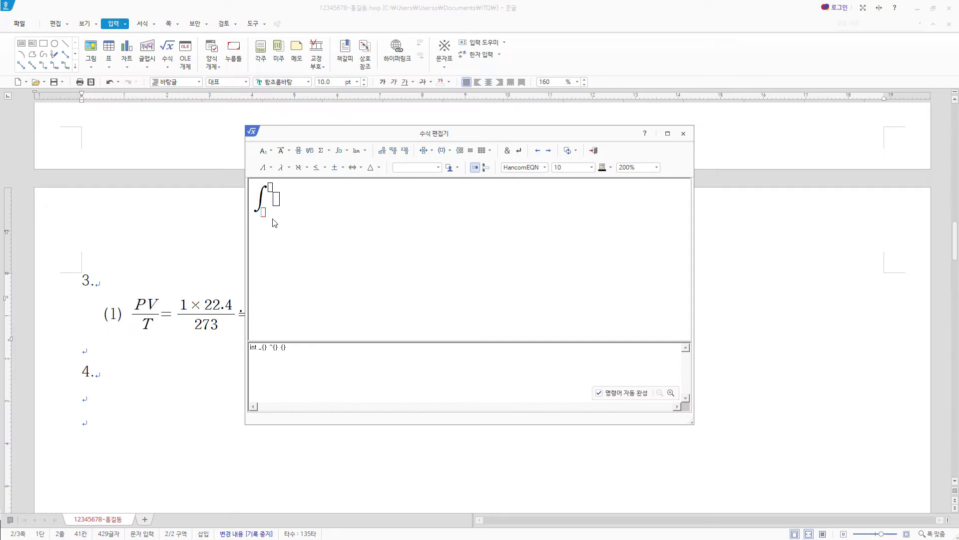
{"action": "type", "text": "0"}
{"action": "key", "text": "Tab"}
{"action": "type", "text": "3"}
- Add a fraction to the integral with the square root of 6t² − 18t + 12 as its numerator
{"action": "left_click", "coordinate": [298, 150]}
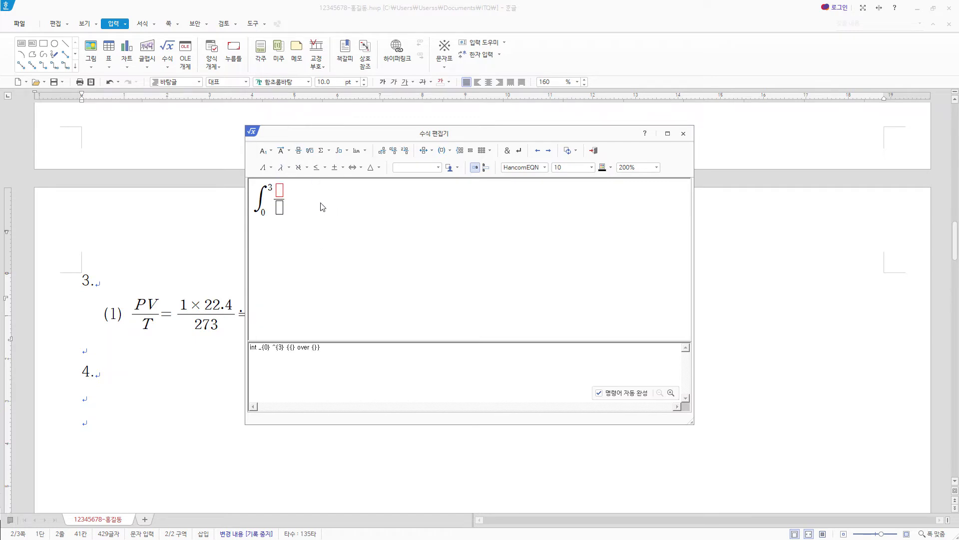
{"action": "left_click", "coordinate": [310, 150]}
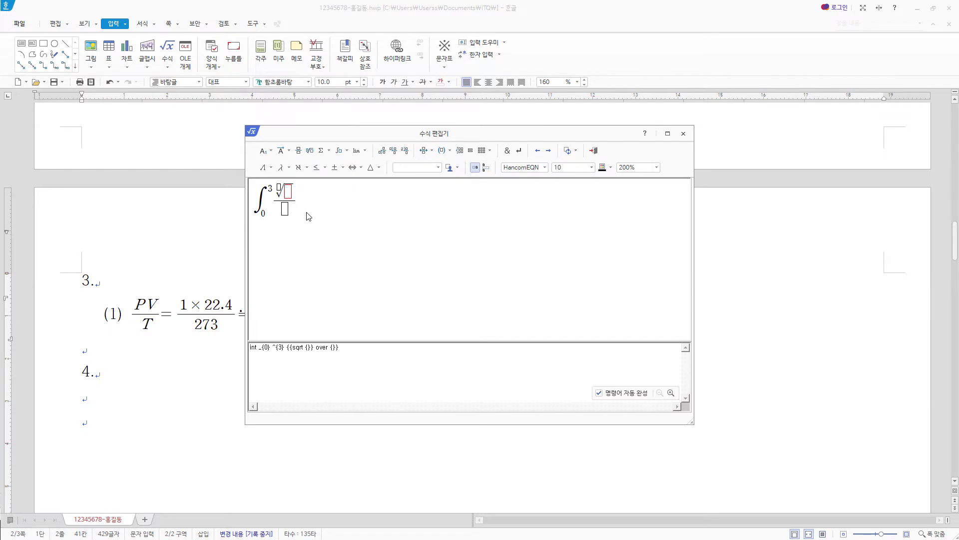
{"action": "type", "text": "6t"}
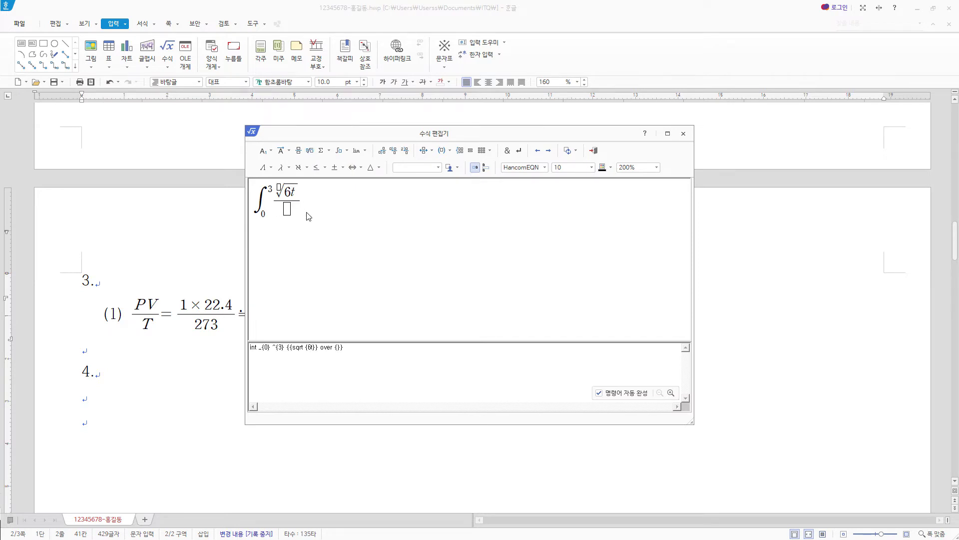
{"action": "left_click", "coordinate": [264, 150]}
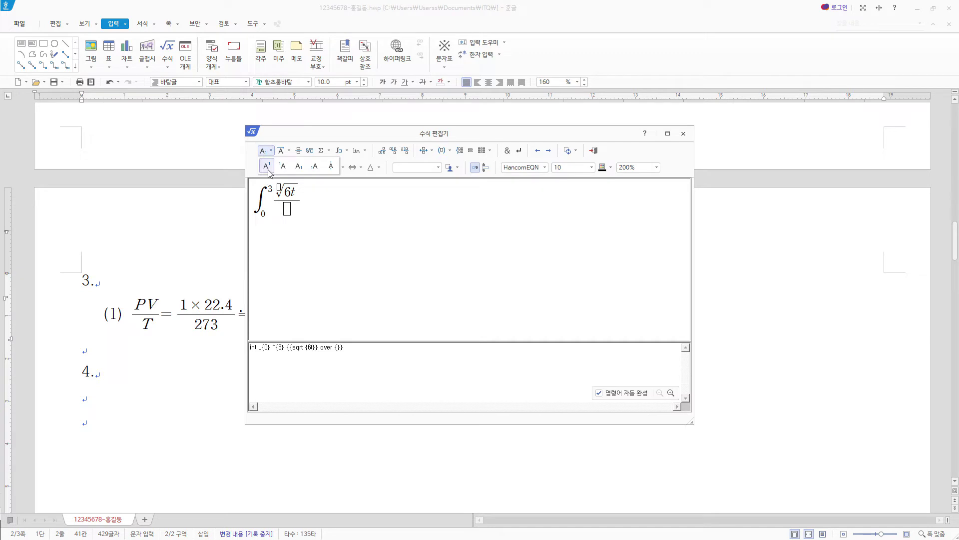
{"action": "left_click", "coordinate": [266, 166]}
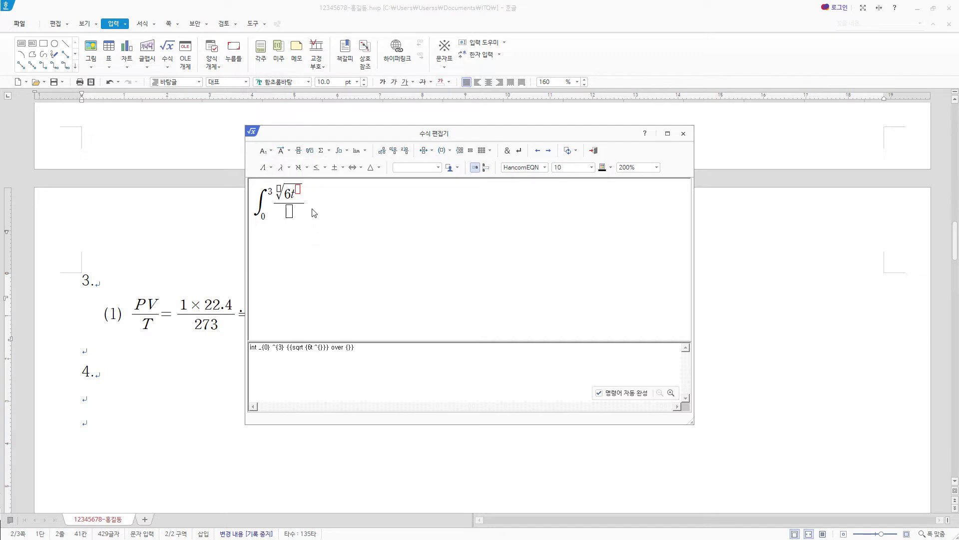
{"action": "type", "text": "2} -18t+12"}
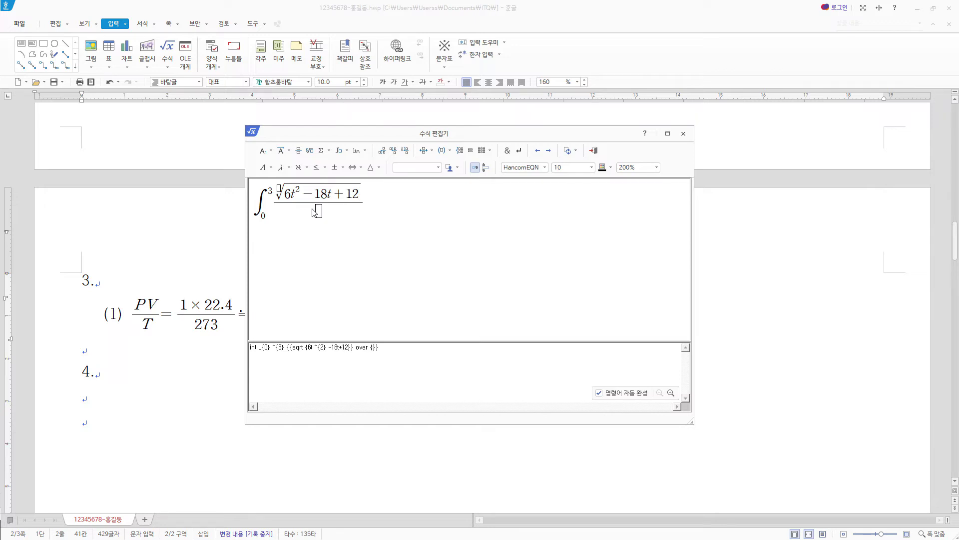
- Enter 5 as the denominator, follow the fraction with dt=11, and insert the equation into the document
{"action": "left_click", "coordinate": [318, 214]}
{"action": "type", "text": "5} dt=11"}
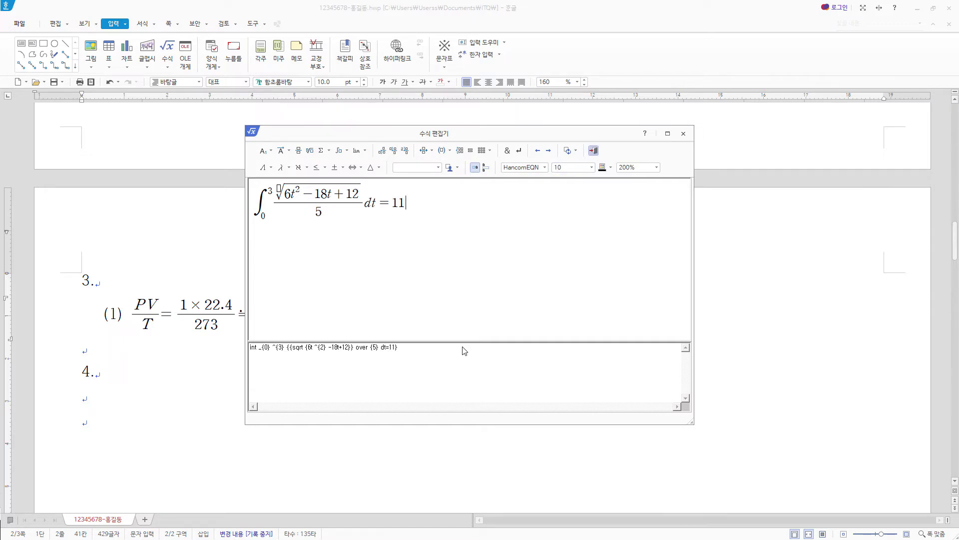
{"action": "key", "text": "shift+Escape"}
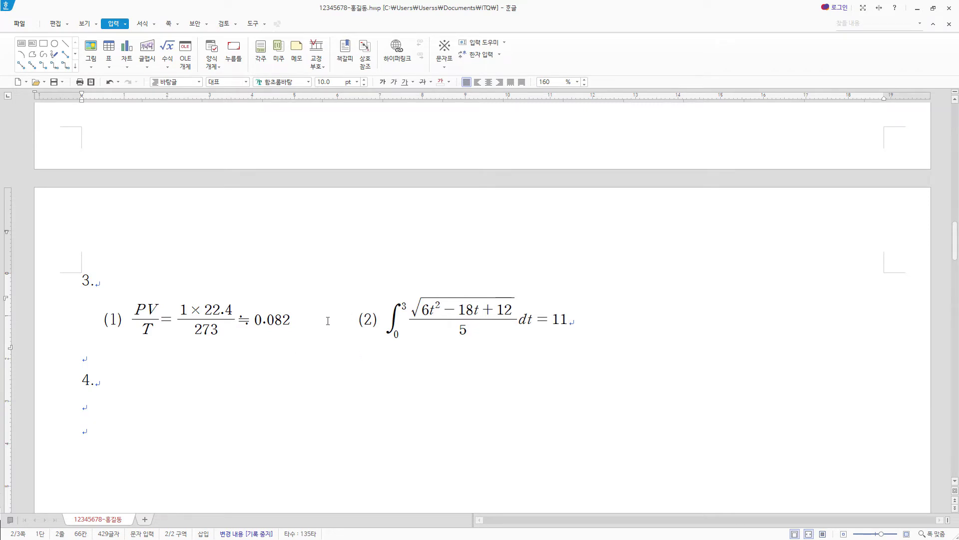
- Insert an extra blank line between the equations and item 4
{"action": "left_click", "coordinate": [492, 321]}
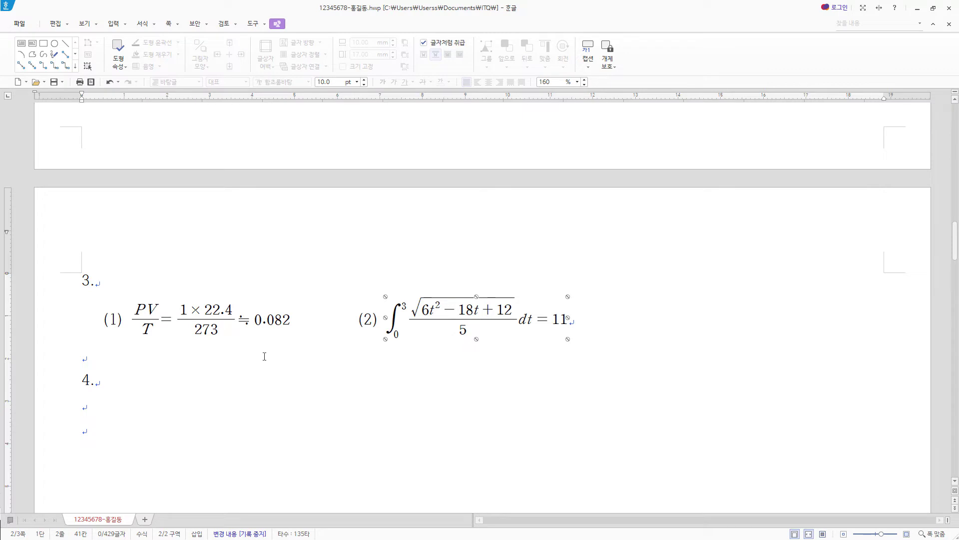
{"action": "left_click", "coordinate": [101, 298]}
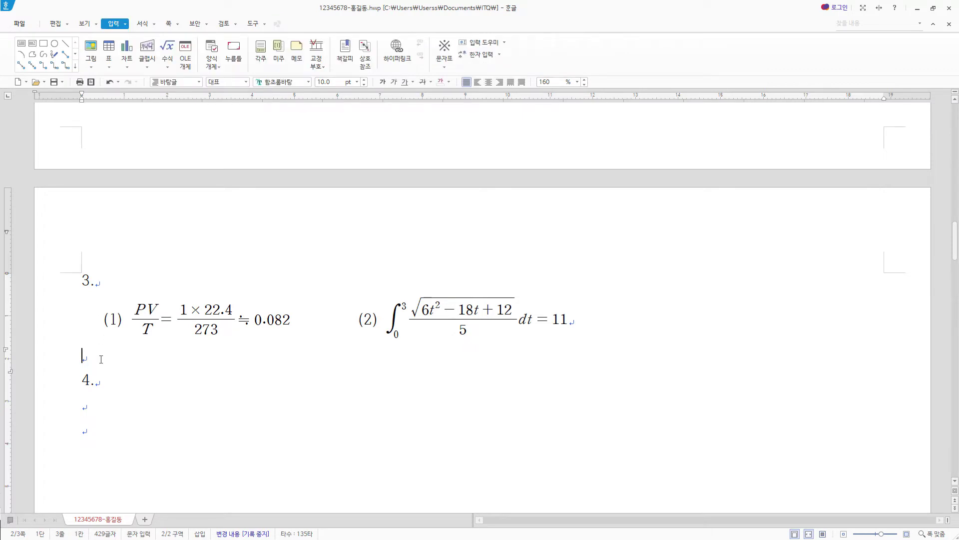
{"action": "key", "text": "Return"}
- Draw a rectangle about 98 × 114 mm below item 4 on the second page
{"action": "scroll", "coordinate": [117, 405], "scroll_direction": "down", "scroll_amount": 3}
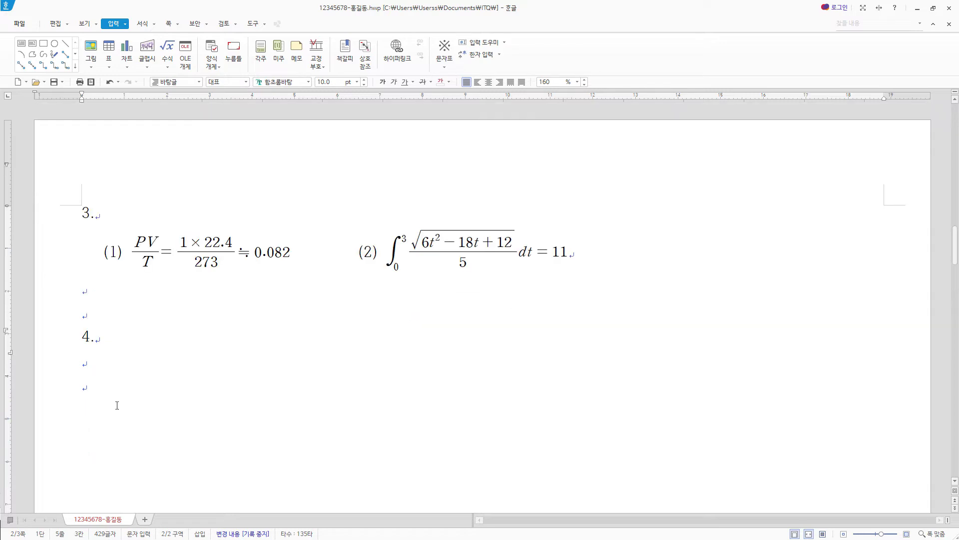
{"action": "left_click", "coordinate": [104, 363]}
{"action": "left_click", "coordinate": [84, 24]}
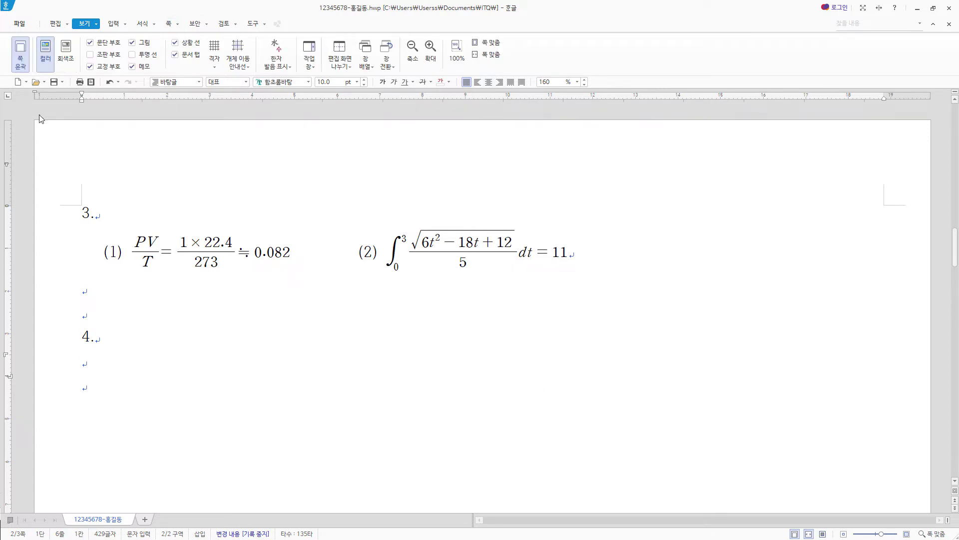
{"action": "left_click", "coordinate": [492, 48]}
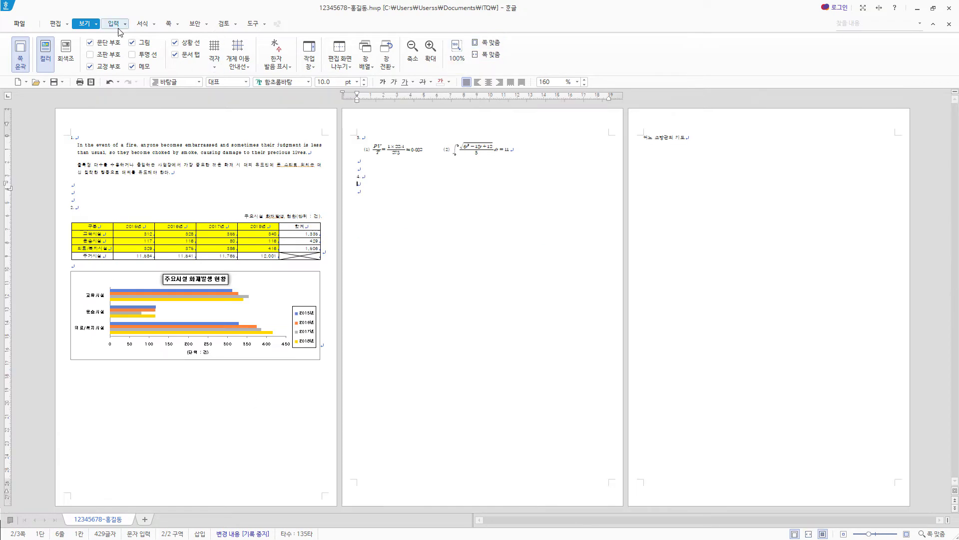
{"action": "left_click", "coordinate": [118, 24]}
{"action": "left_click", "coordinate": [44, 44]}
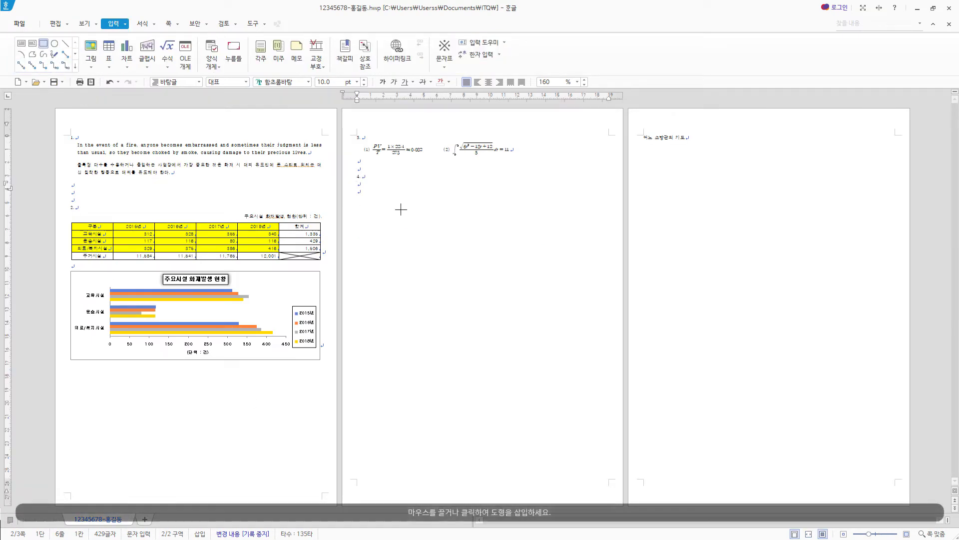
{"action": "left_click_drag", "start_coordinate": [400, 231], "coordinate": [531, 383]}
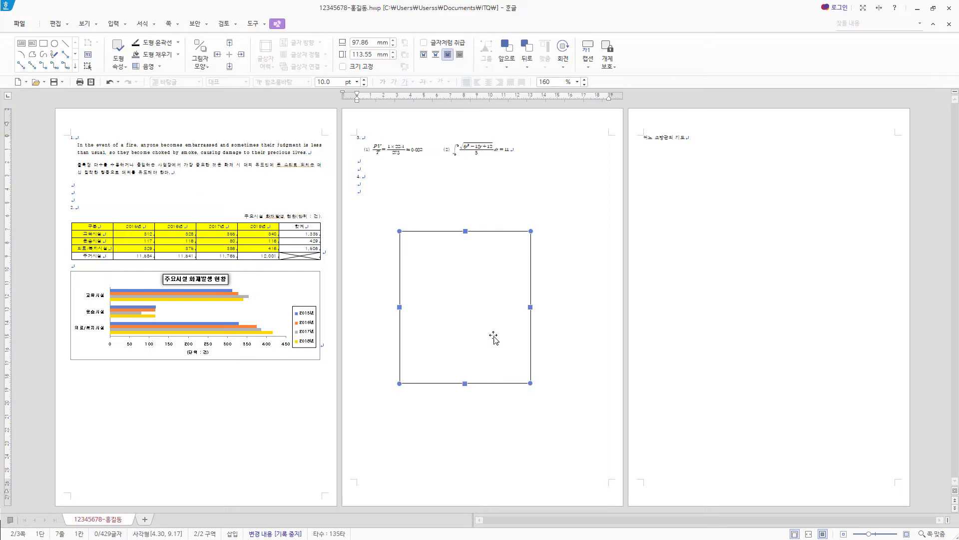
- Set the rectangle's width to 120 mm and its height to 140 mm
{"action": "double_click", "coordinate": [480, 315]}
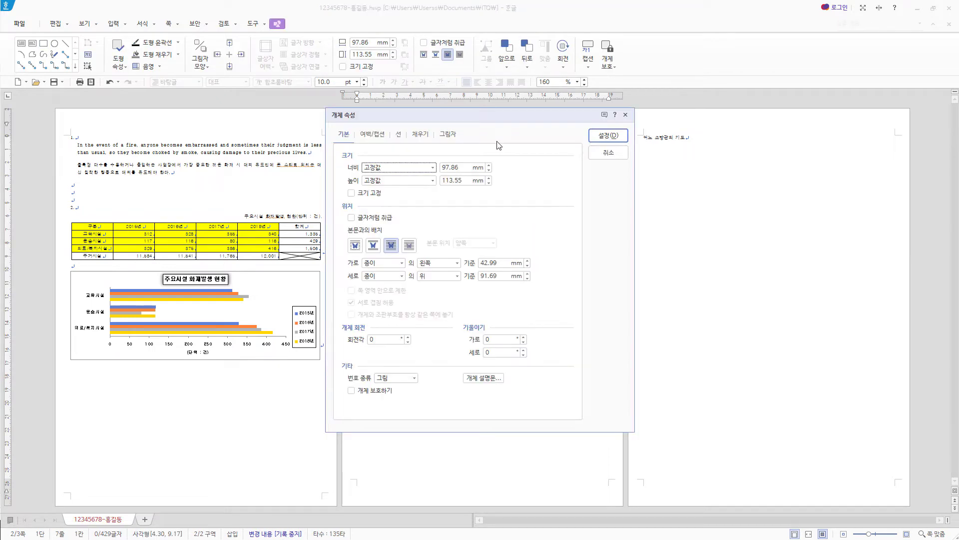
{"action": "key", "text": "Tab"}
{"action": "type", "text": "120"}
{"action": "key", "text": "Tab"}
{"action": "key", "text": "Tab"}
{"action": "type", "text": "140"}
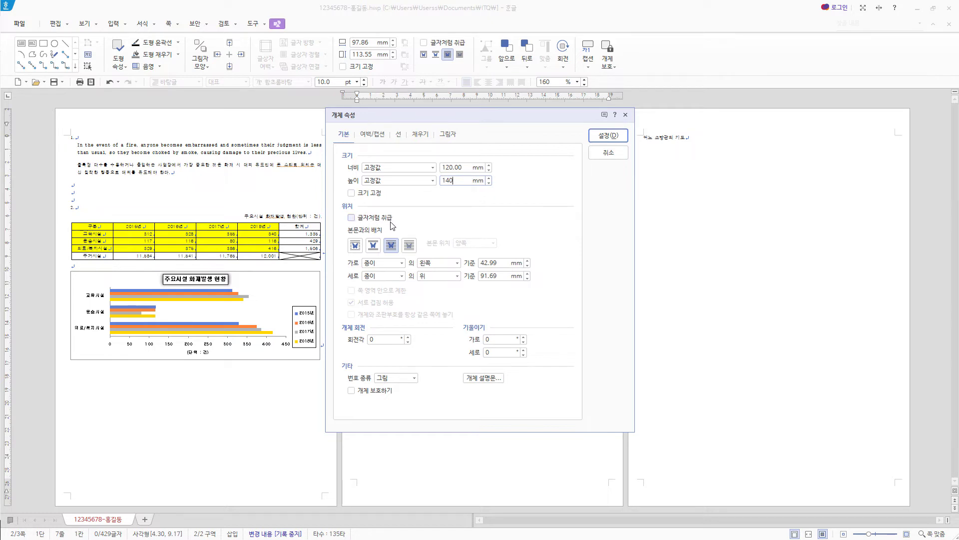
{"action": "left_click", "coordinate": [393, 250]}
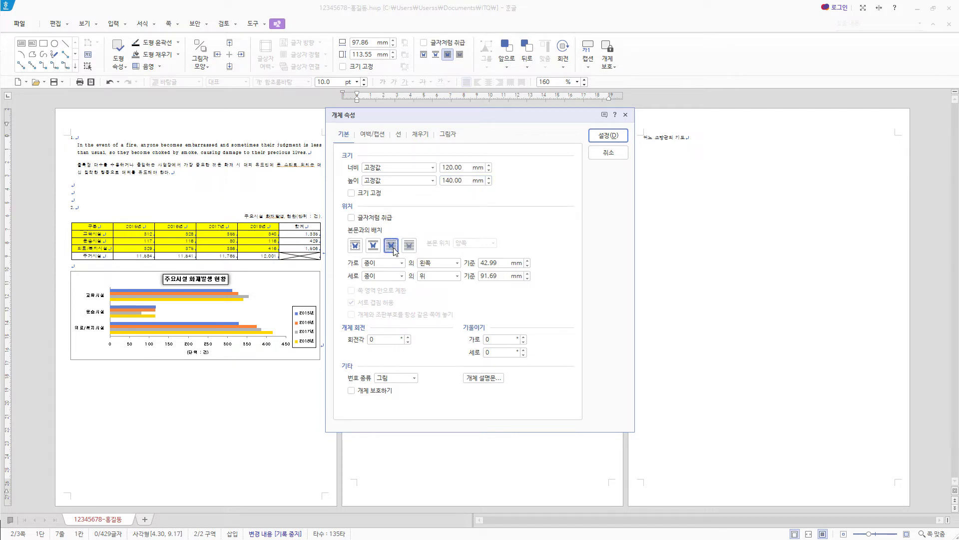
- Fill the rectangle with a light red colour, apply its properties, and save the document
{"action": "left_click", "coordinate": [420, 135]}
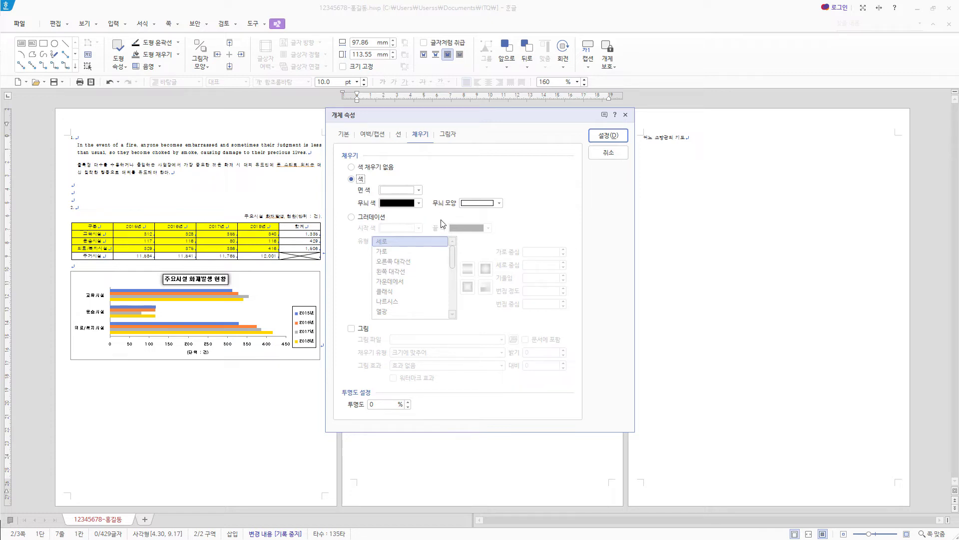
{"action": "left_click", "coordinate": [420, 191]}
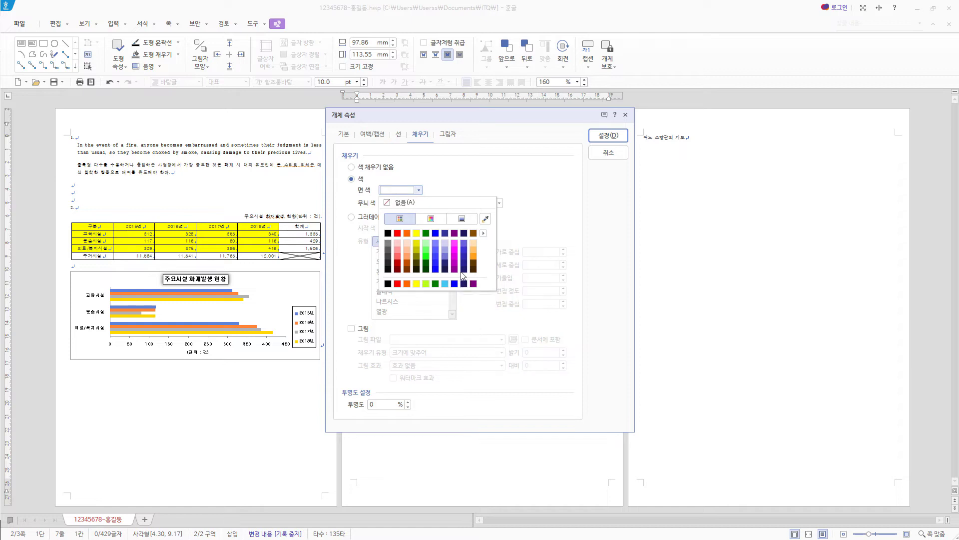
{"action": "left_click", "coordinate": [398, 250]}
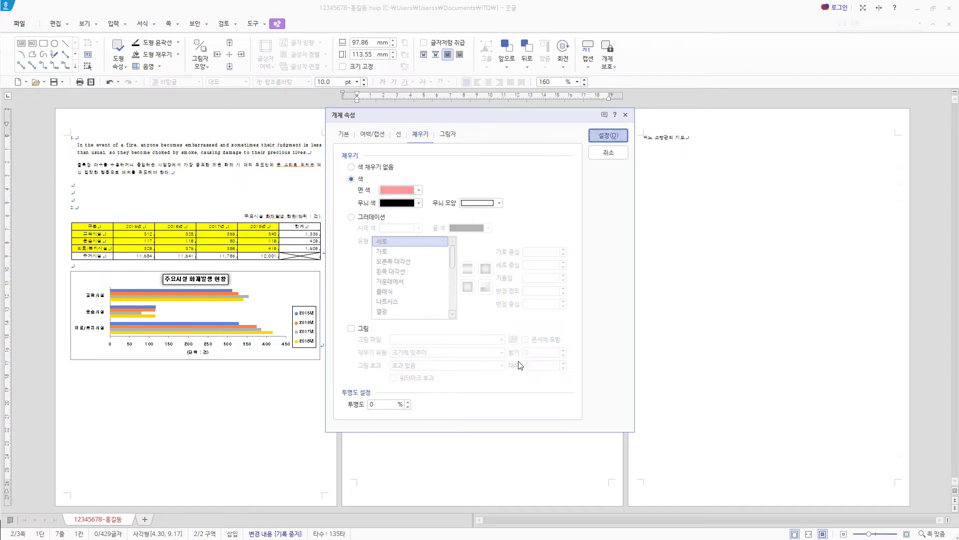
{"action": "left_click", "coordinate": [608, 136]}
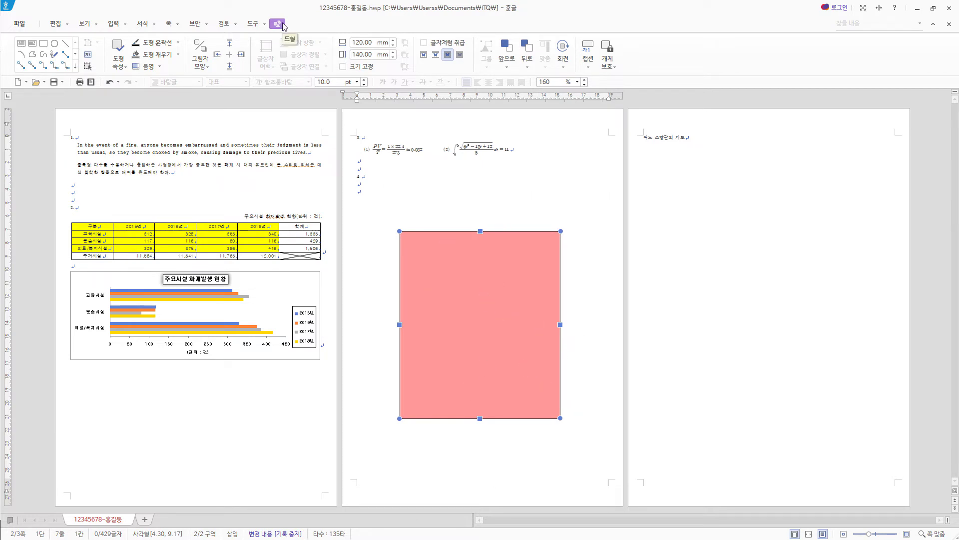
{"action": "key", "text": "alt+s"}
- Draw a text box about 116 × 23 mm over the red rectangle's upper edge and enter "올바른 소화기 사용법"
{"action": "left_click", "coordinate": [22, 44]}
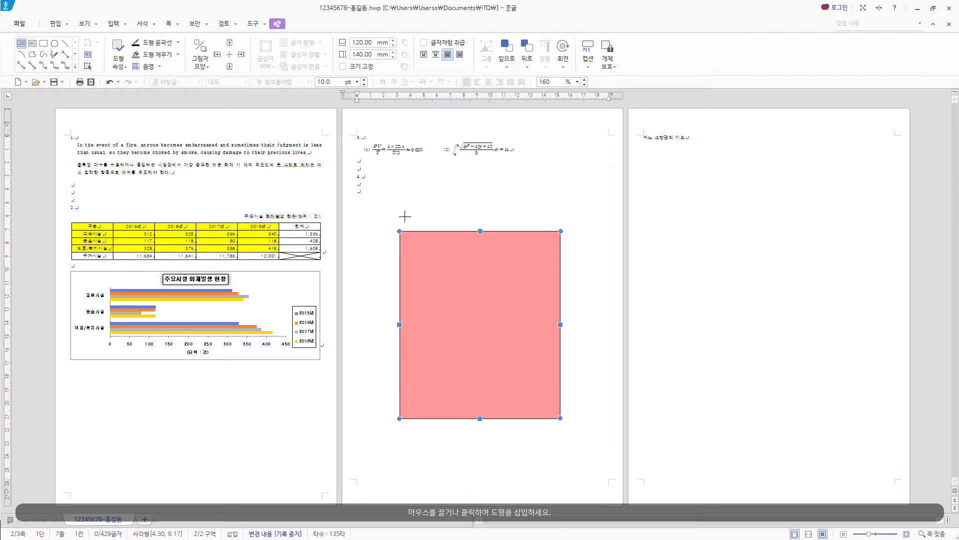
{"action": "left_click_drag", "start_coordinate": [405, 216], "coordinate": [561, 247]}
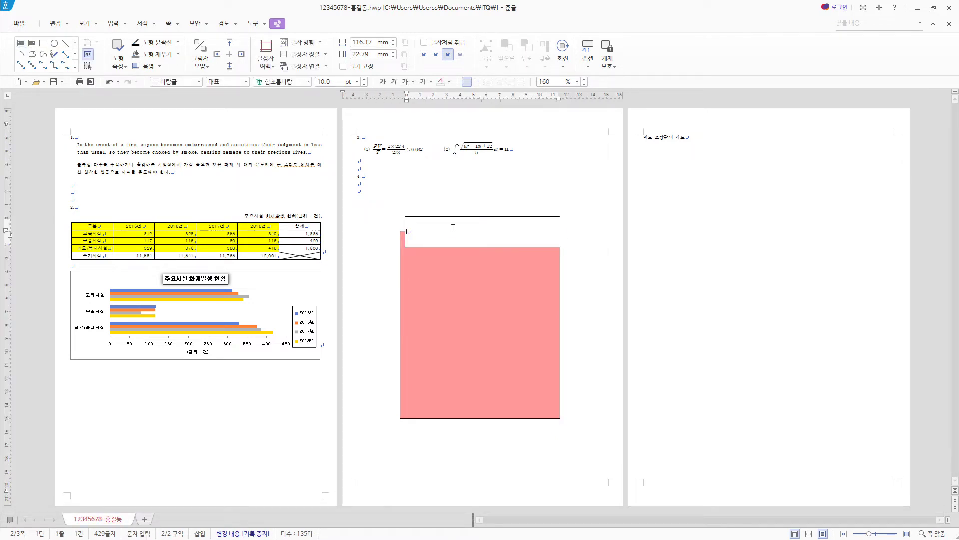
{"action": "type", "text": "올바른 소화기 사용법"}
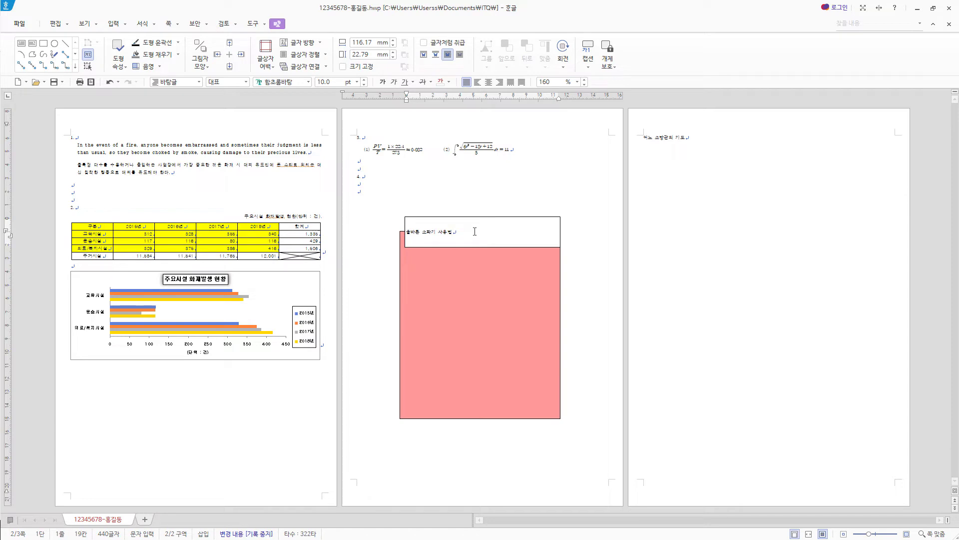
- Set the title text box's font to 돋움 at 24 pt
{"action": "left_click", "coordinate": [493, 217]}
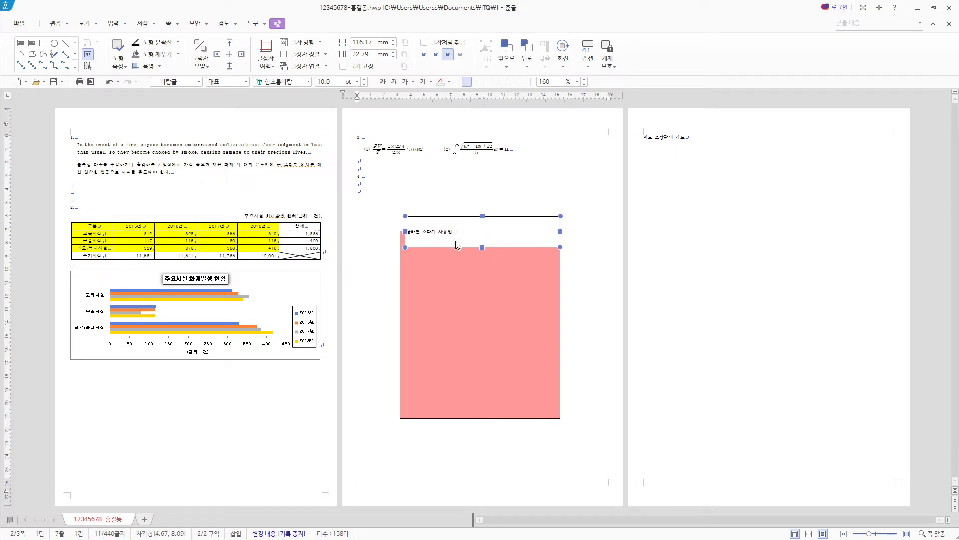
{"action": "left_click", "coordinate": [298, 82]}
{"action": "type", "text": "돋움"}
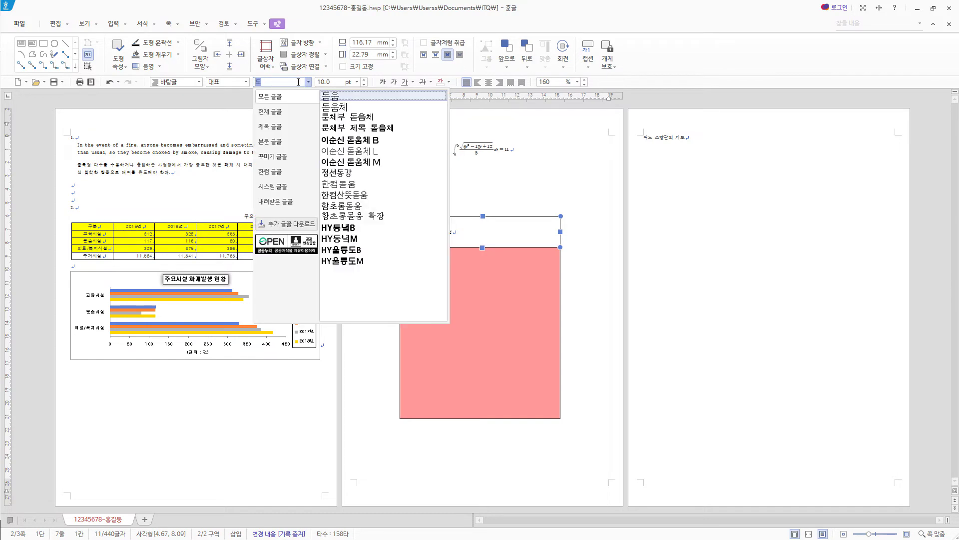
{"action": "key", "text": "Return"}
{"action": "left_click", "coordinate": [337, 80]}
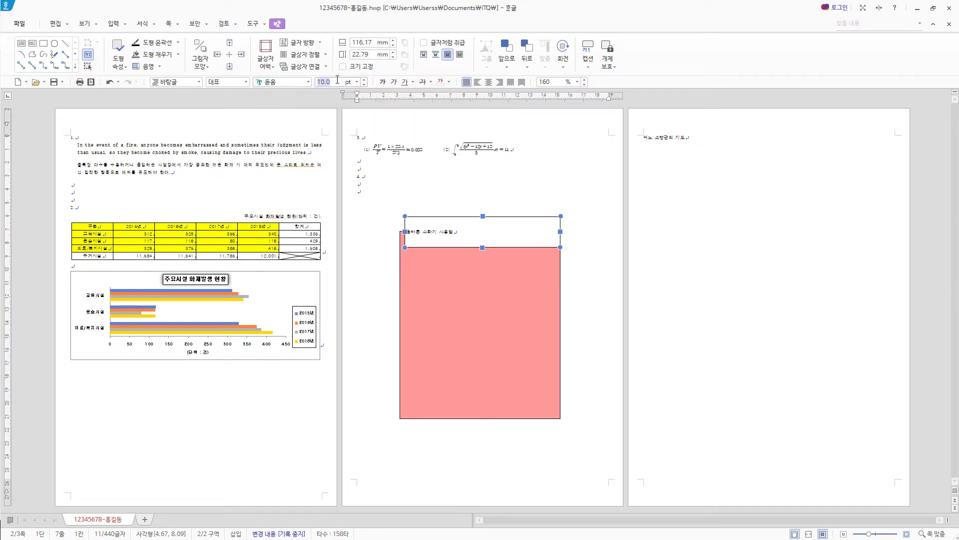
{"action": "type", "text": "24"}
{"action": "key", "text": "Return"}
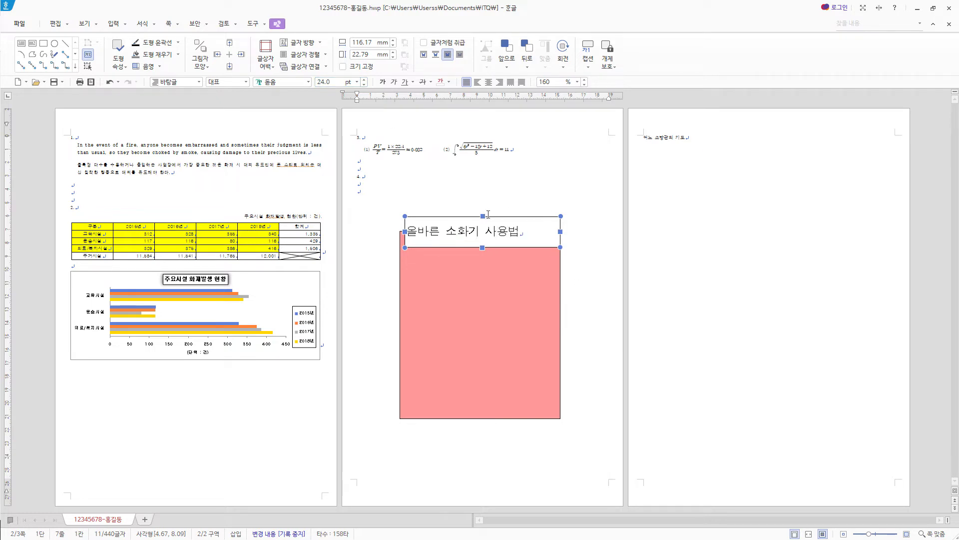
- Colour the title text white and centre it in its text box
{"action": "left_click", "coordinate": [449, 83]}
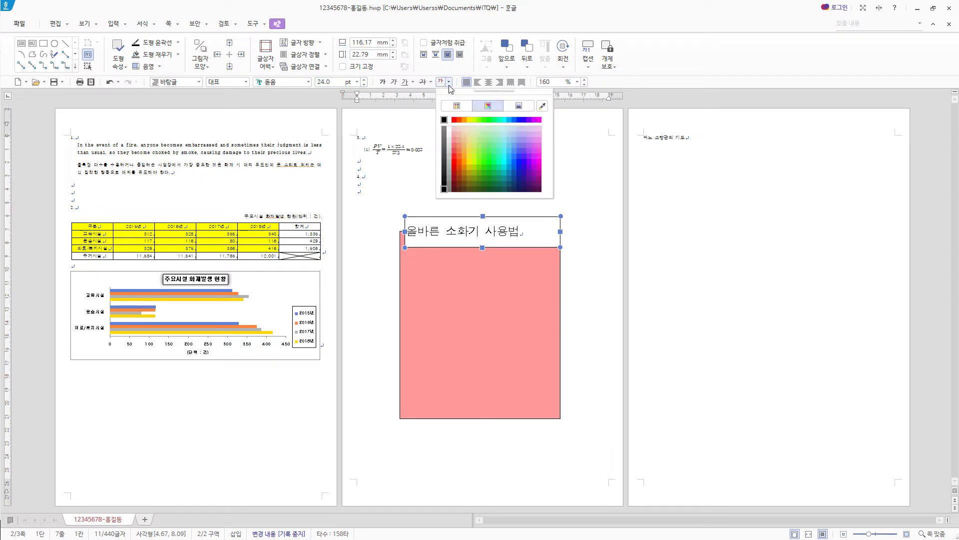
{"action": "left_click", "coordinate": [449, 120]}
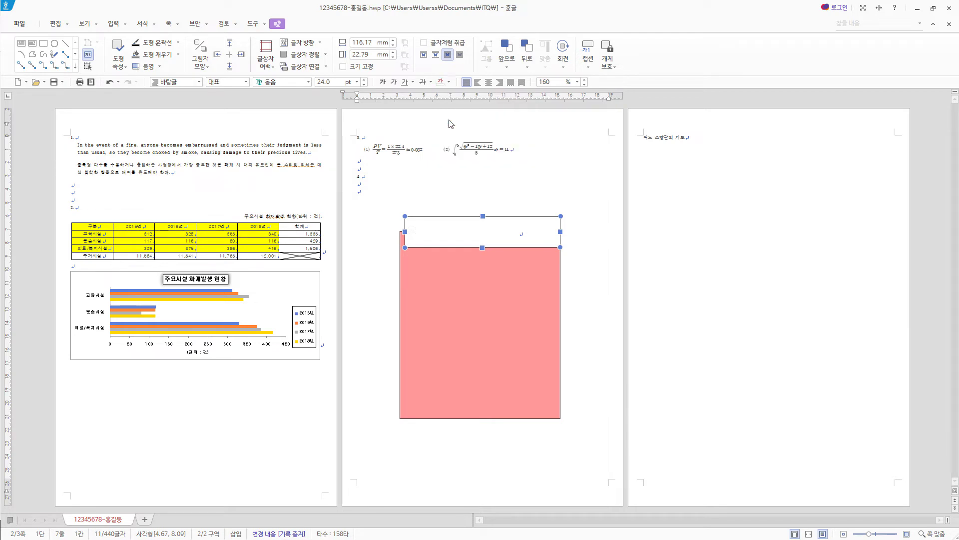
{"action": "left_click", "coordinate": [489, 88]}
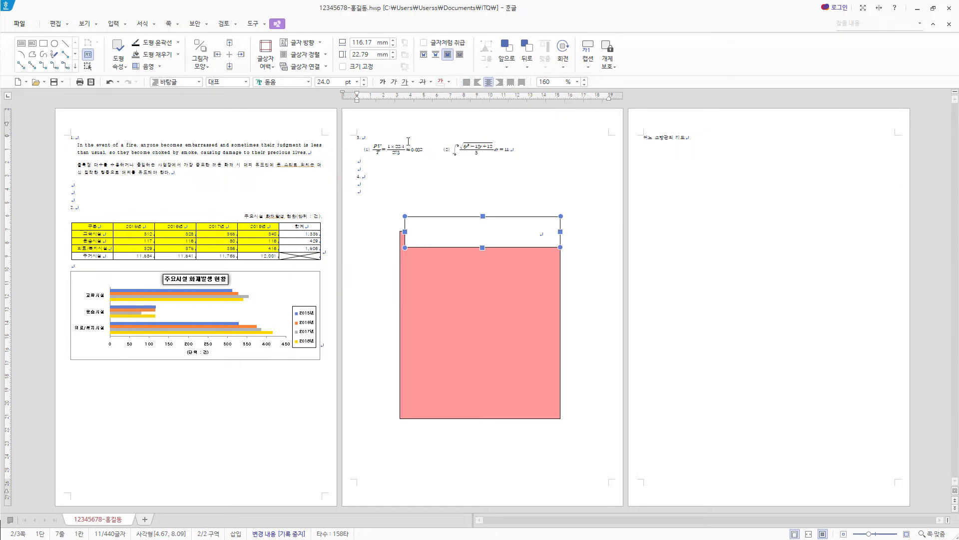
- Set the title text box to 120 mm wide and 15 mm high with semicircular (반원) corners
{"action": "double_click", "coordinate": [506, 230]}
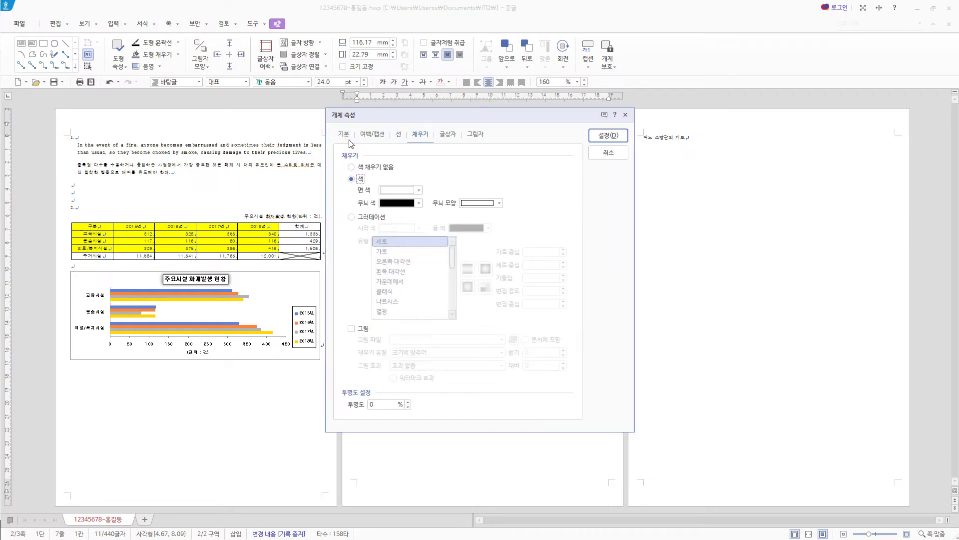
{"action": "type", "text": "120"}
{"action": "key", "text": "Tab"}
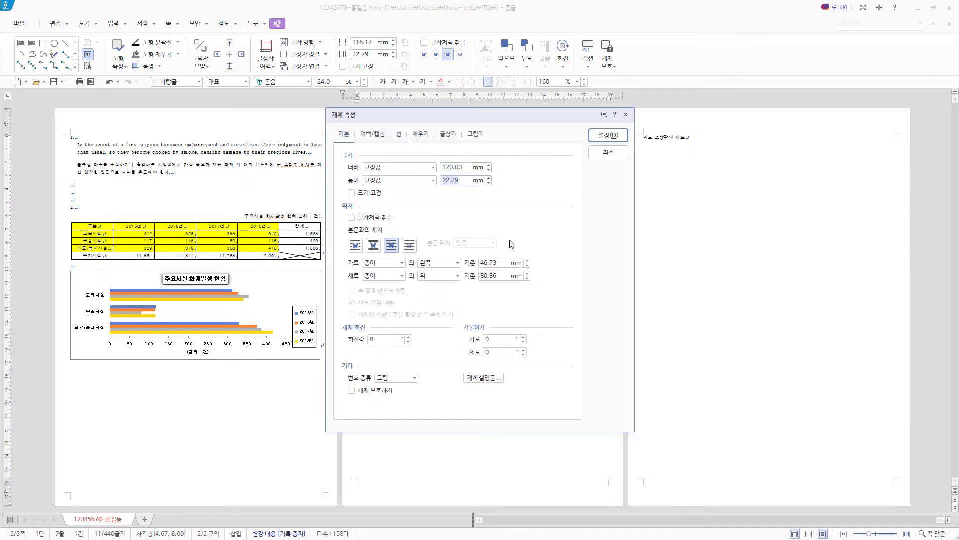
{"action": "type", "text": "15"}
{"action": "left_click", "coordinate": [402, 136]}
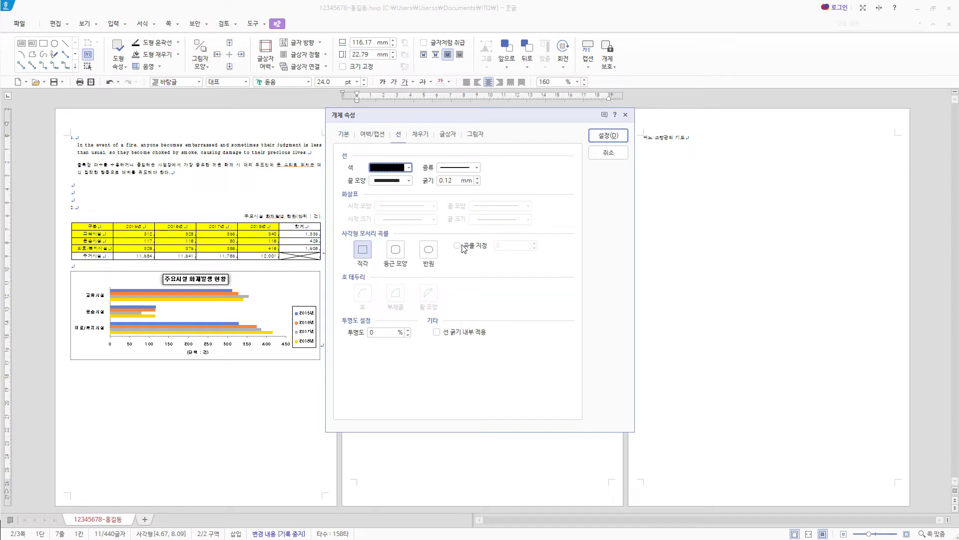
{"action": "left_click", "coordinate": [429, 251]}
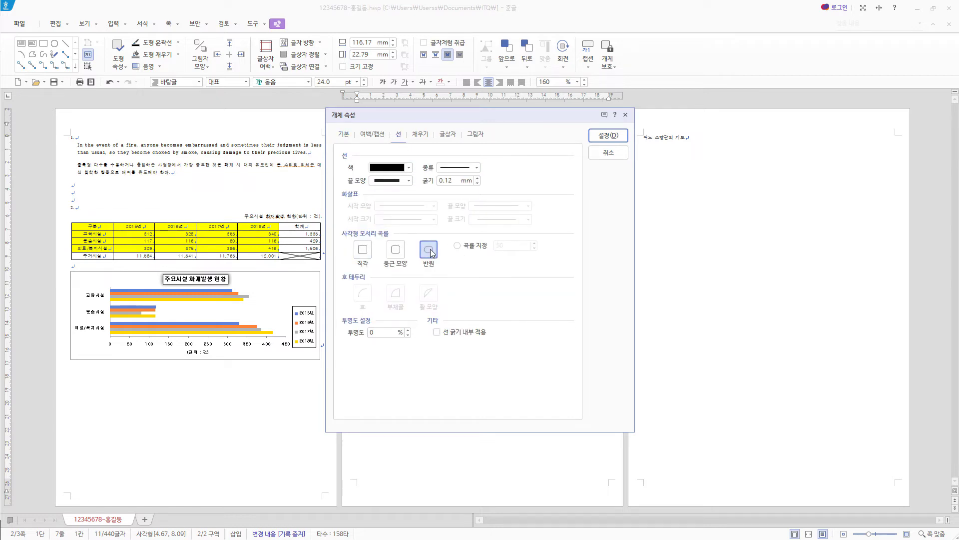
- Set the title text box's fill colour to blue (파랑, RGB 0,0,255)
{"action": "left_click", "coordinate": [423, 135]}
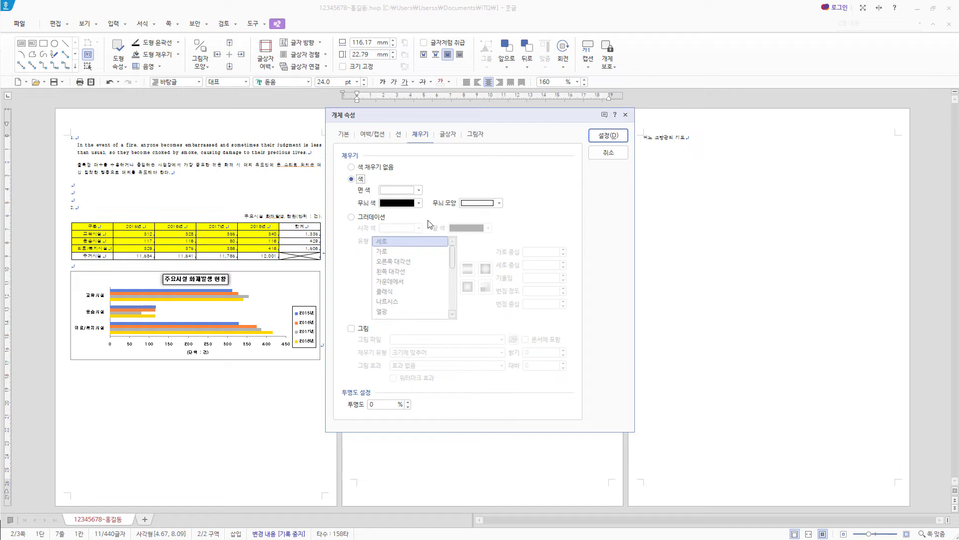
{"action": "left_click", "coordinate": [420, 192]}
{"action": "left_click", "coordinate": [419, 191]}
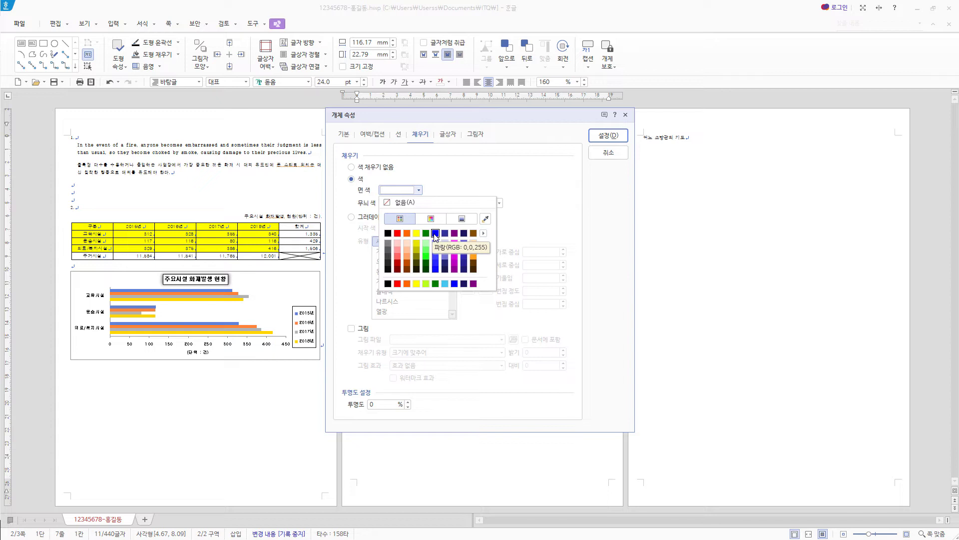
{"action": "left_click", "coordinate": [483, 233]}
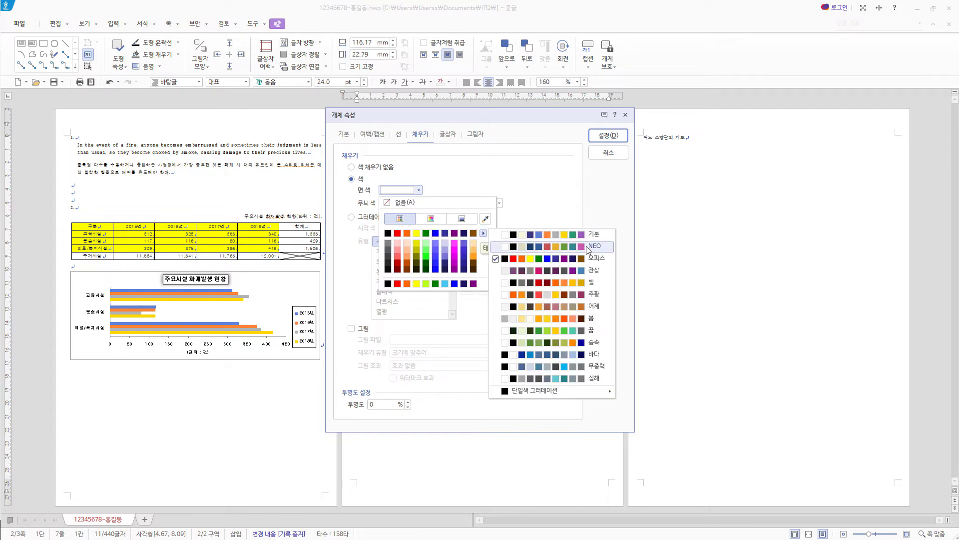
{"action": "left_click", "coordinate": [435, 232]}
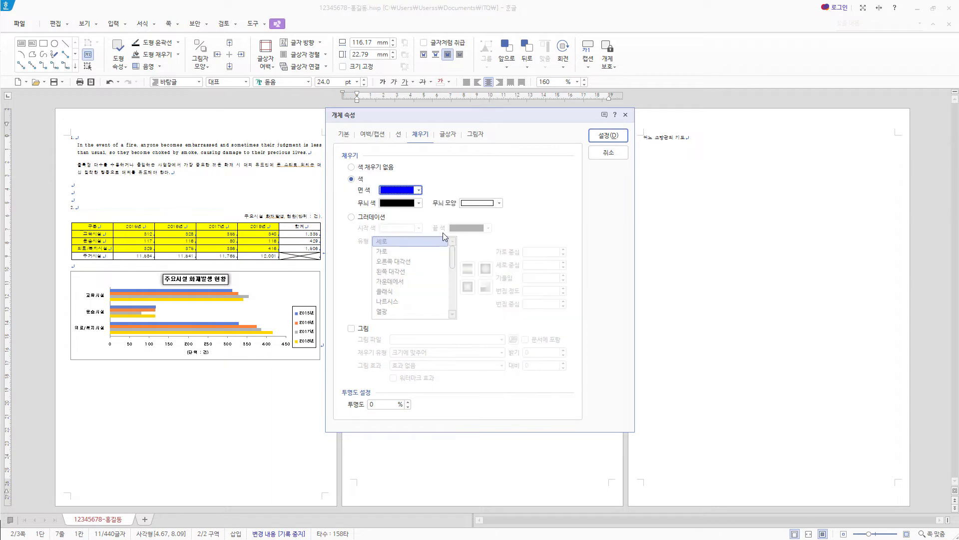
- Centre the title text vertically, apply the properties, and align the title box with the red rectangle's side edges
{"action": "left_click", "coordinate": [448, 134]}
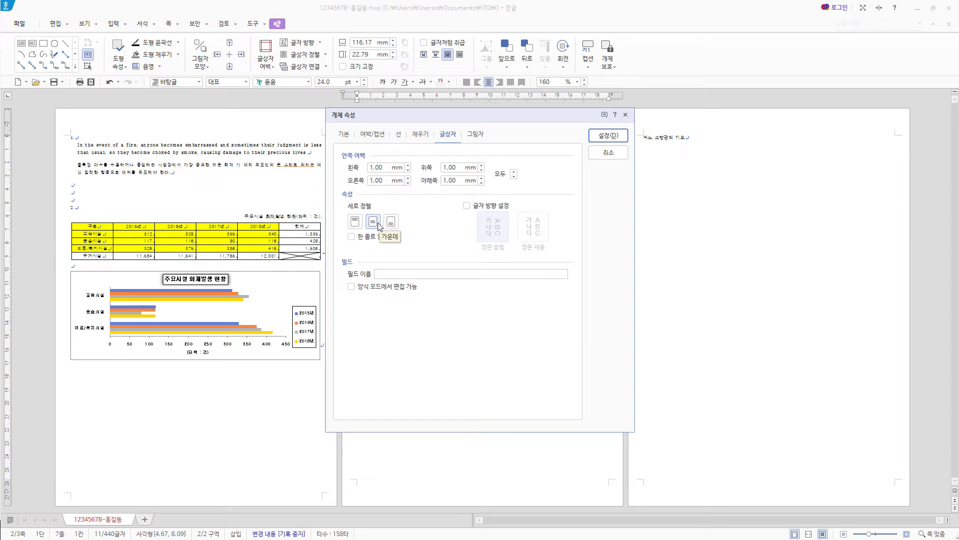
{"action": "left_click", "coordinate": [380, 226]}
{"action": "left_click", "coordinate": [611, 138]}
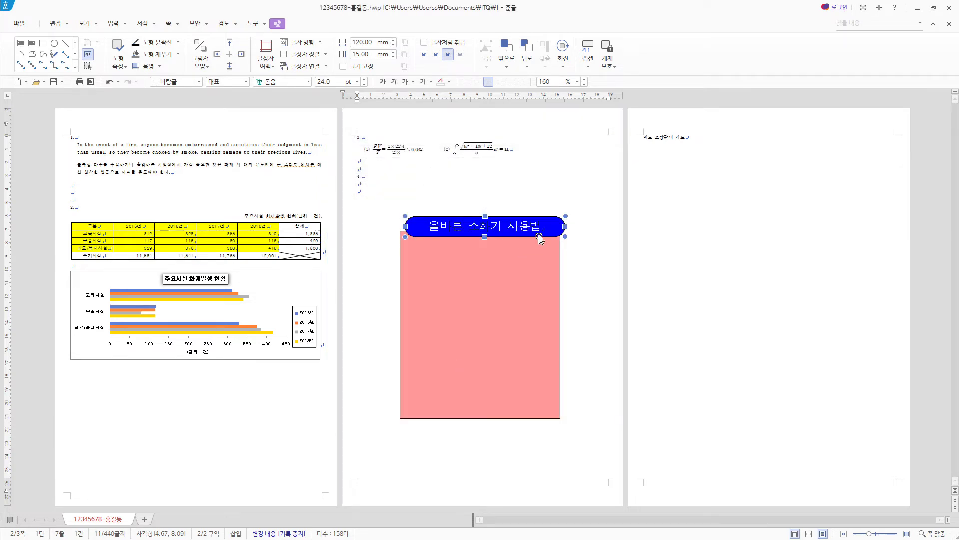
{"action": "left_click_drag", "start_coordinate": [540, 239], "coordinate": [533, 240]}
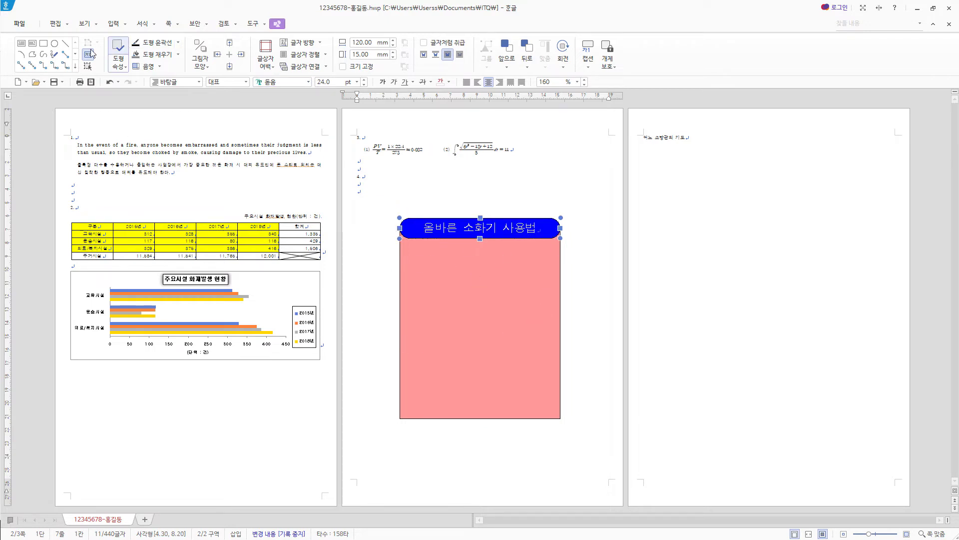
- Draw a rectangle across the middle of the red one and set it to 120 × 50 mm with rounded (둥근 모양) corners
{"action": "left_click", "coordinate": [44, 43]}
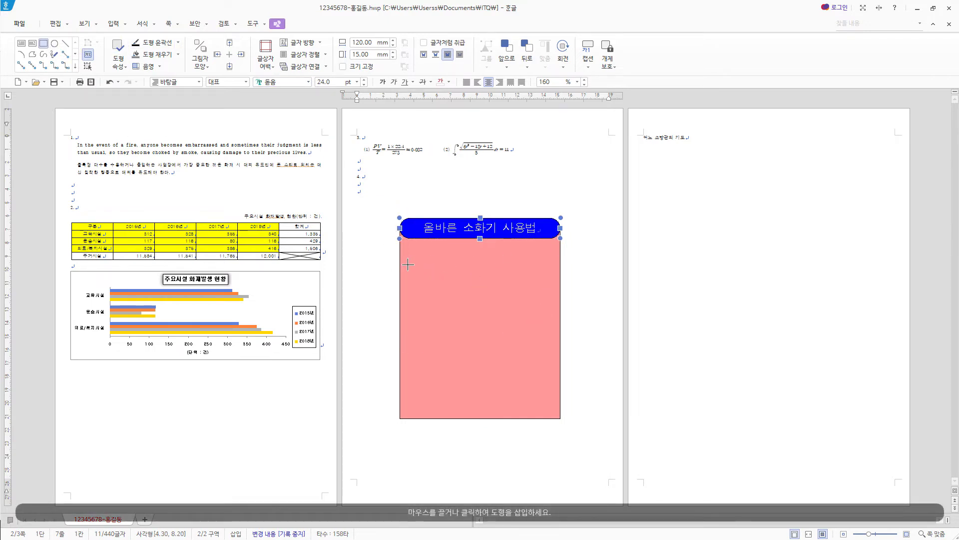
{"action": "left_click_drag", "start_coordinate": [408, 265], "coordinate": [573, 325]}
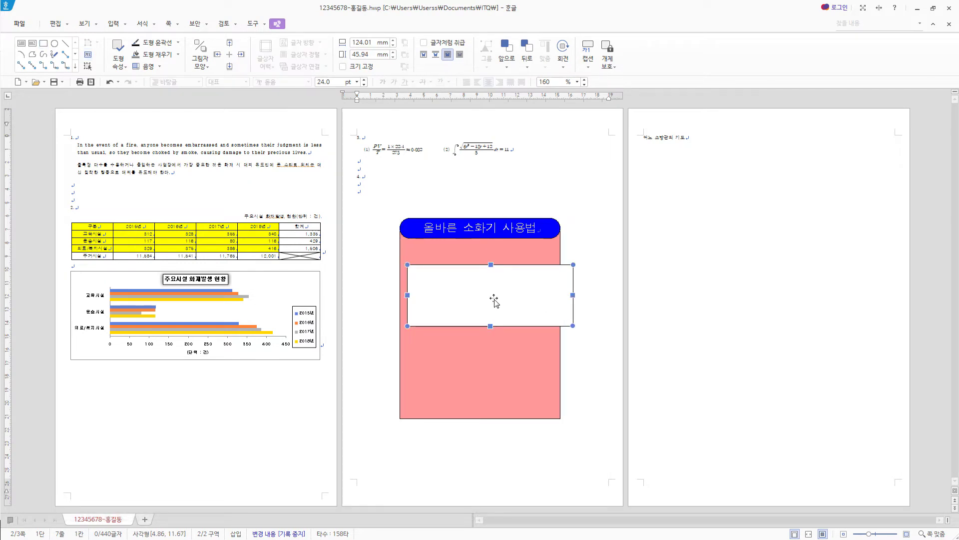
{"action": "double_click", "coordinate": [496, 302]}
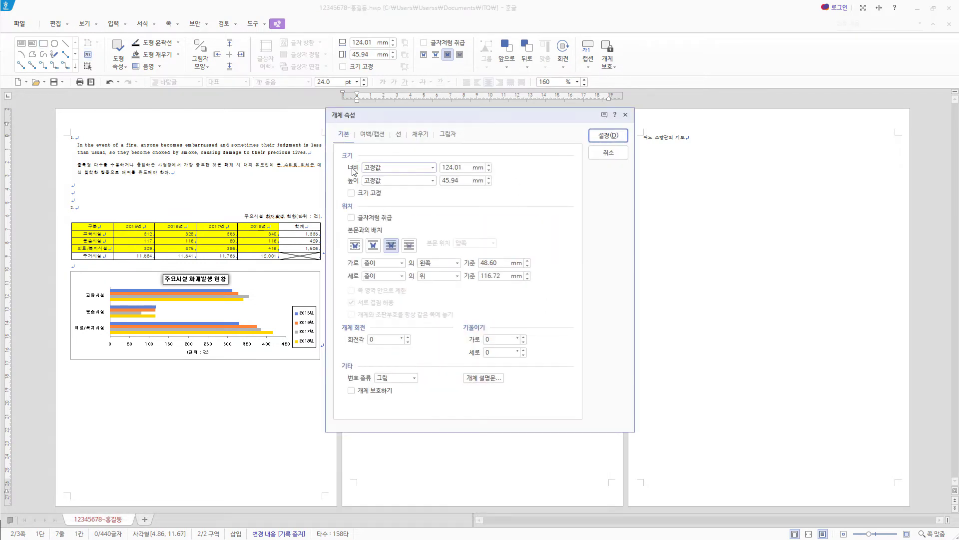
{"action": "type", "text": "120"}
{"action": "key", "text": "Tab"}
{"action": "type", "text": "50"}
{"action": "left_click", "coordinate": [399, 135]}
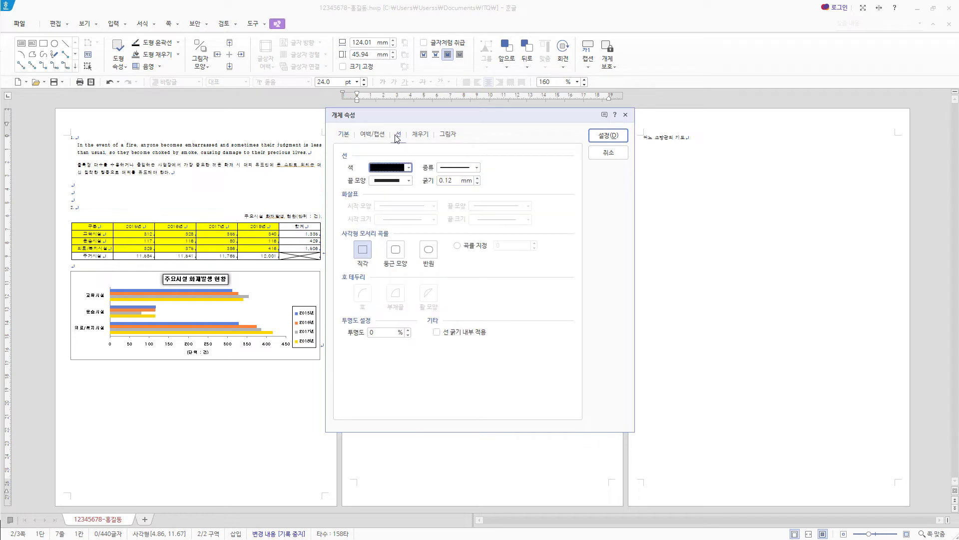
{"action": "left_click", "coordinate": [401, 254]}
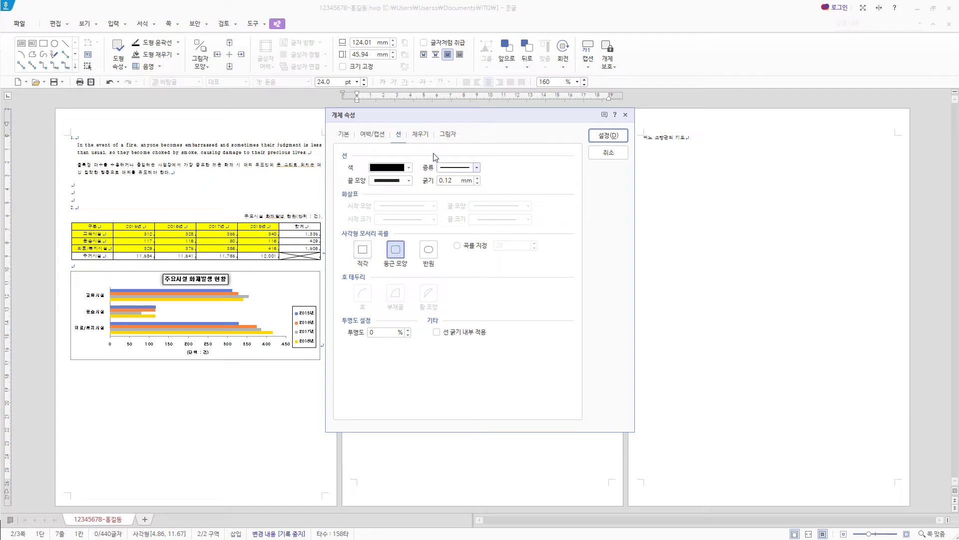
- Fill the rounded rectangle with pale pink, apply its properties, and align it with the red rectangle's sides below the title
{"action": "left_click", "coordinate": [420, 135]}
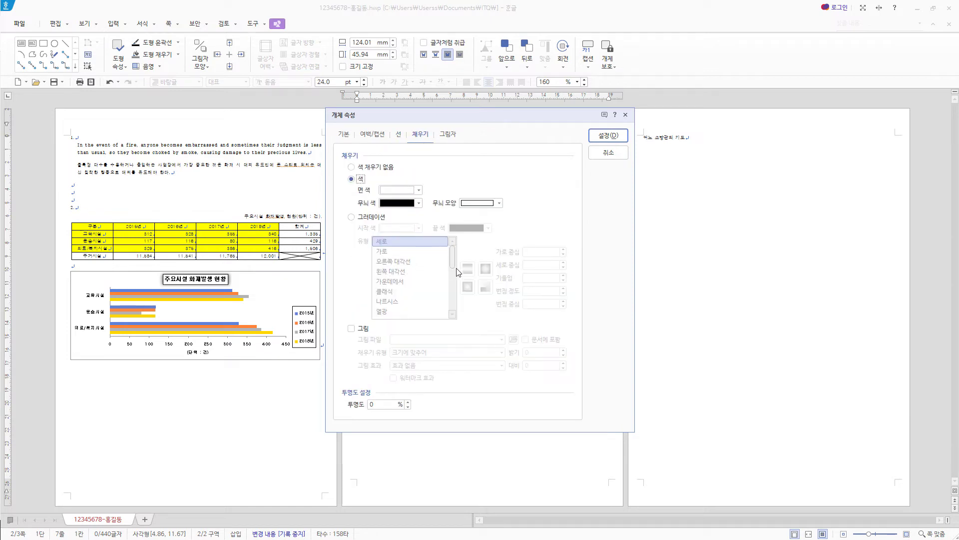
{"action": "left_click", "coordinate": [419, 191]}
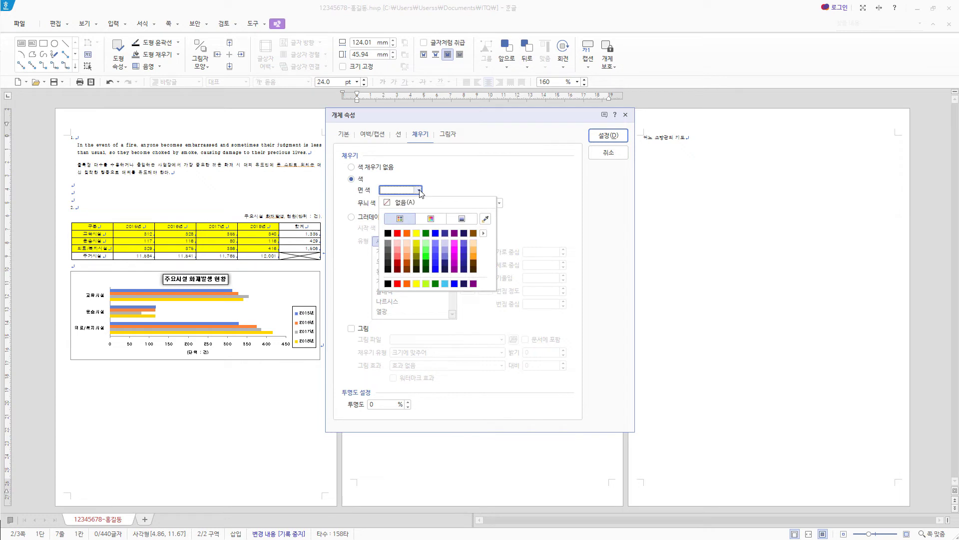
{"action": "left_click", "coordinate": [477, 116]}
{"action": "left_click_drag", "start_coordinate": [522, 120], "coordinate": [654, 134]}
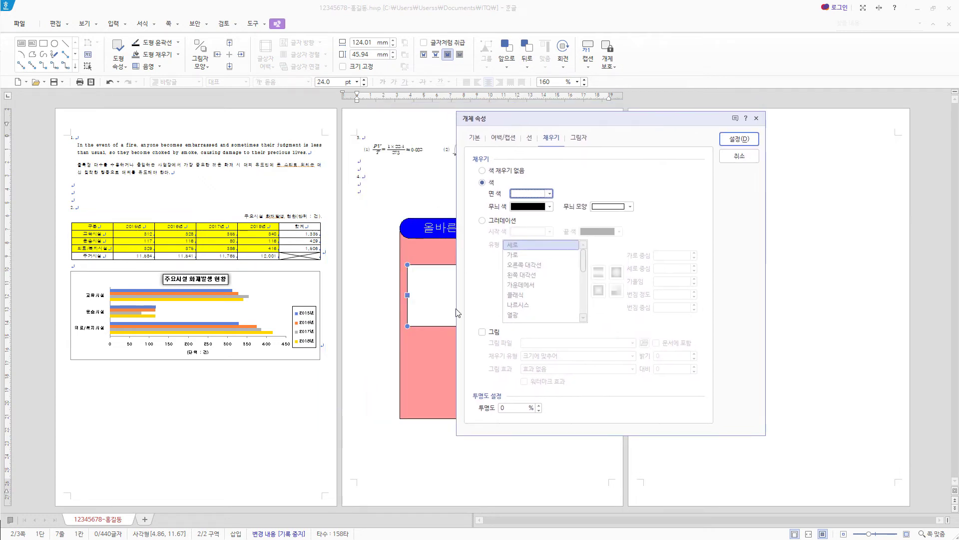
{"action": "left_click", "coordinate": [550, 194]}
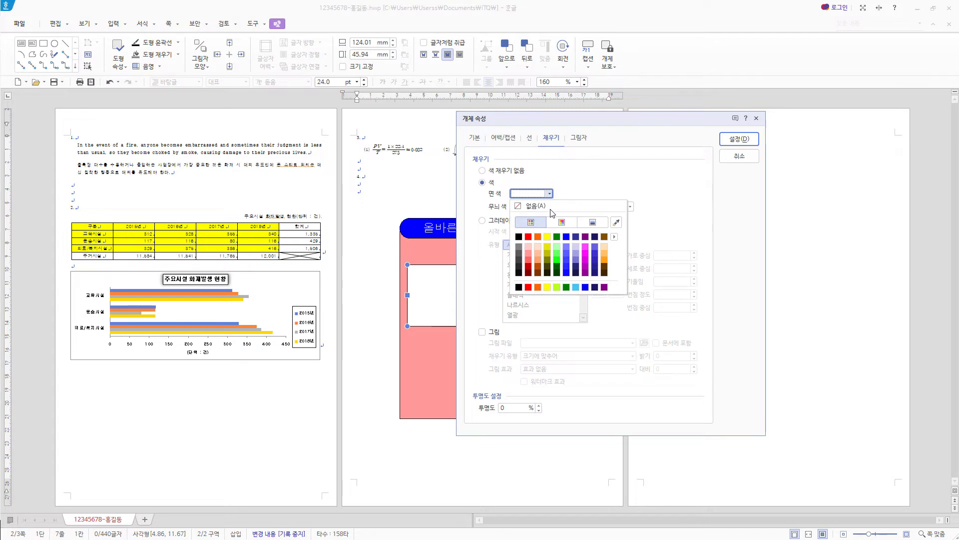
{"action": "left_click", "coordinate": [528, 250]}
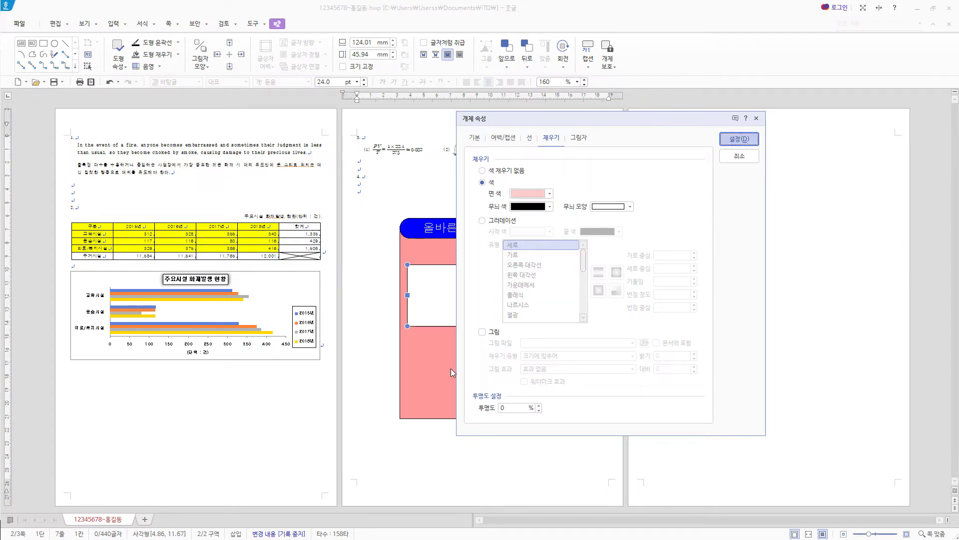
{"action": "key", "text": "Return"}
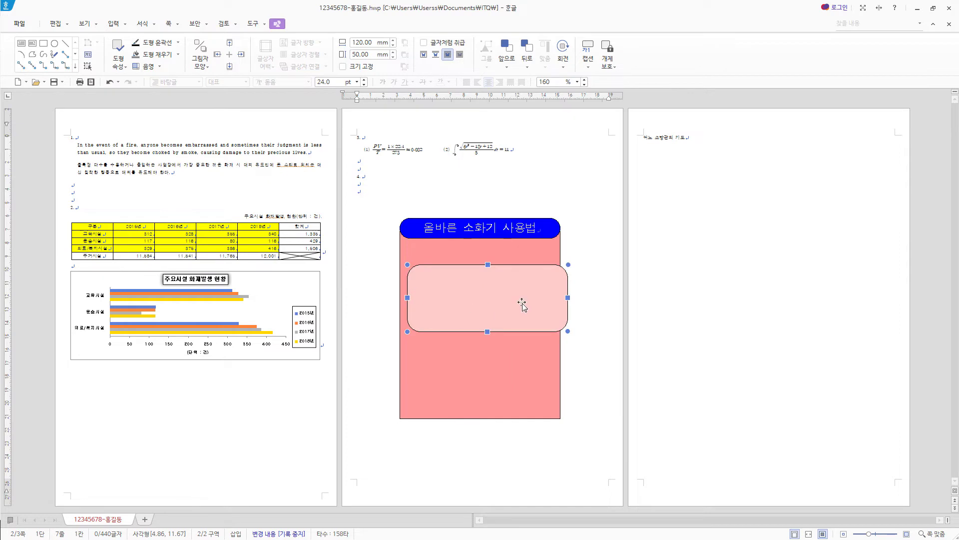
{"action": "left_click_drag", "start_coordinate": [521, 304], "coordinate": [515, 296]}
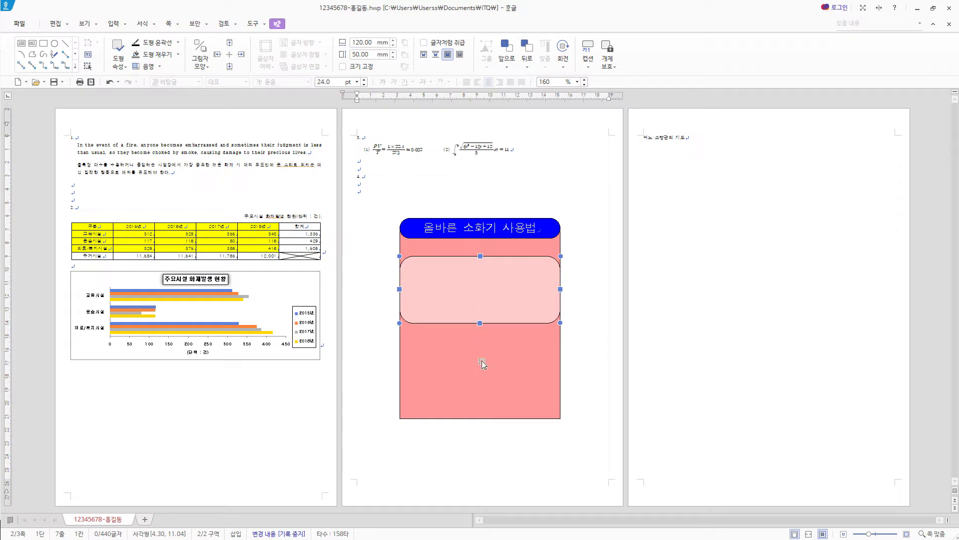
- Insert the picture 로고2.jpg from the ITQ Picture folder, listing only JPG files and keeping it embedded in the document
{"action": "left_click", "coordinate": [113, 23]}
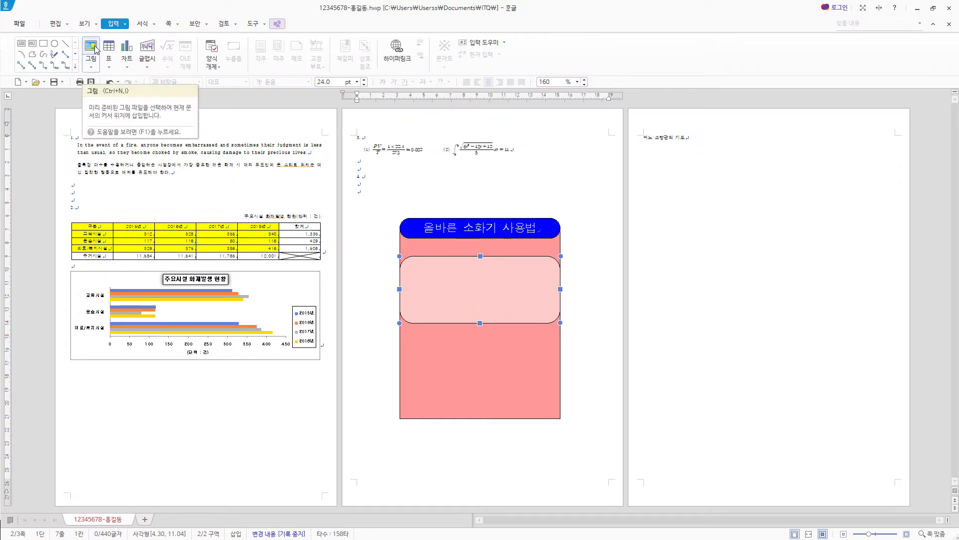
{"action": "left_click", "coordinate": [96, 50]}
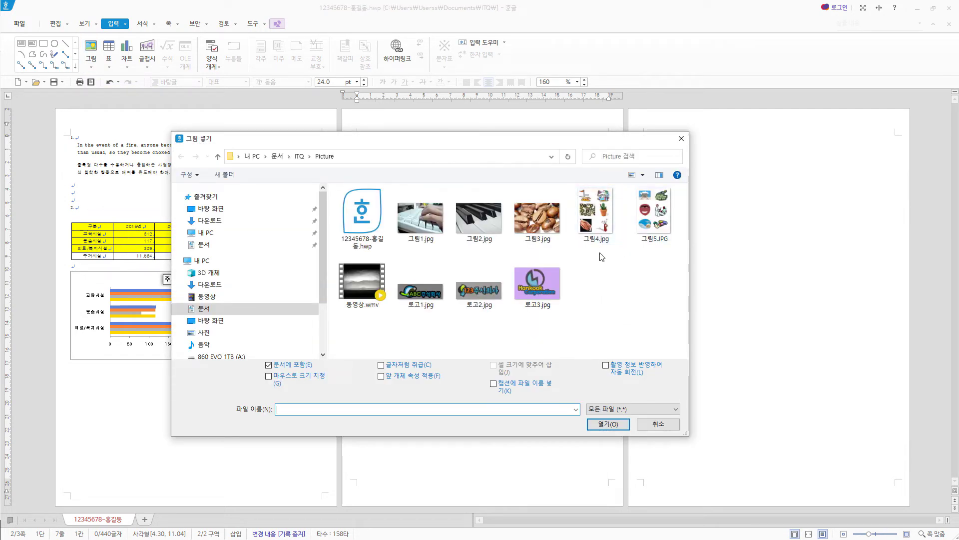
{"action": "left_click", "coordinate": [619, 410]}
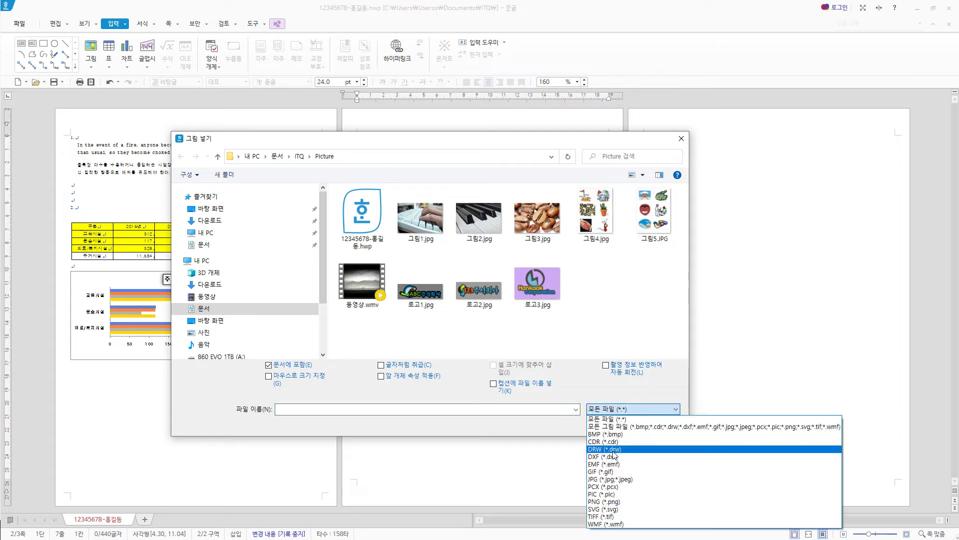
{"action": "left_click", "coordinate": [614, 479]}
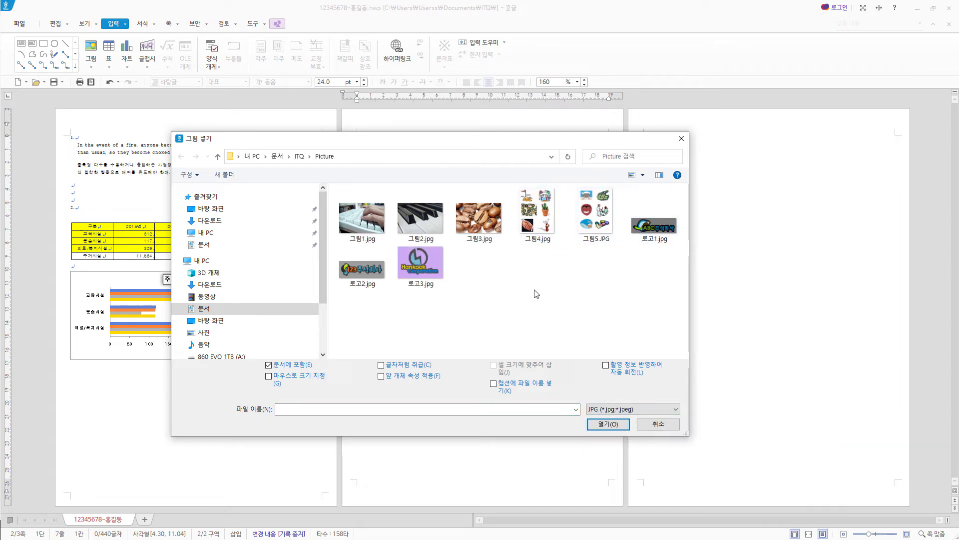
{"action": "left_click", "coordinate": [371, 282]}
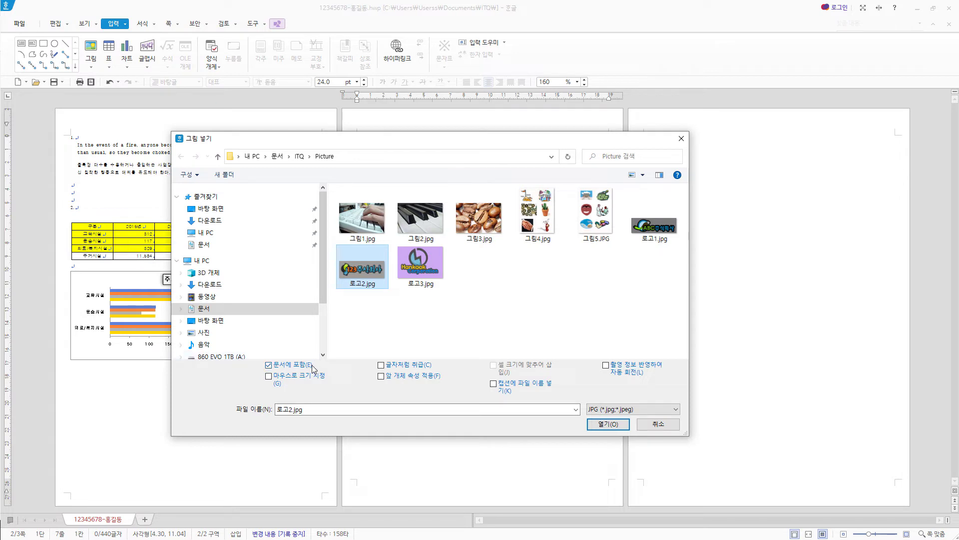
{"action": "left_click", "coordinate": [613, 429]}
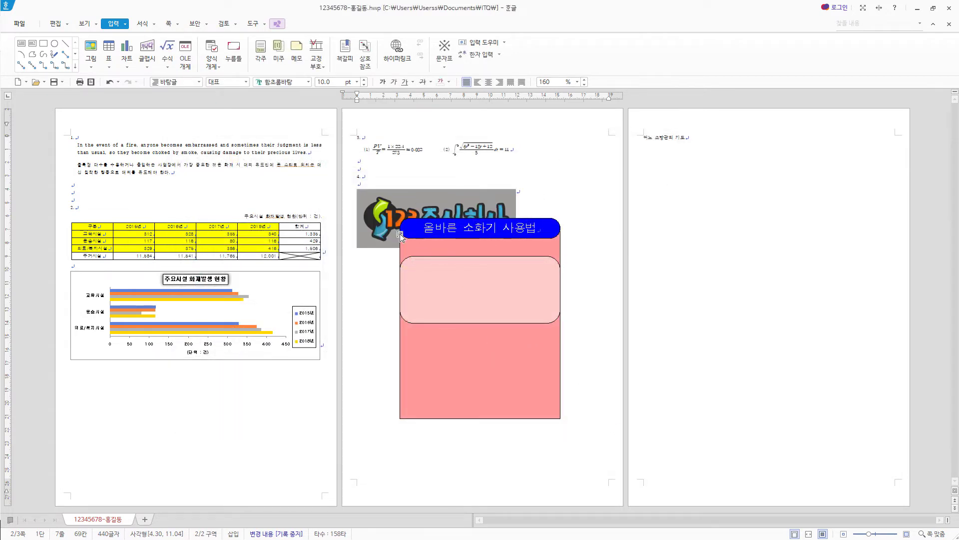
- Set the logo picture's size to 40 × 35 mm and place it in front of the text
{"action": "left_click", "coordinate": [388, 202]}
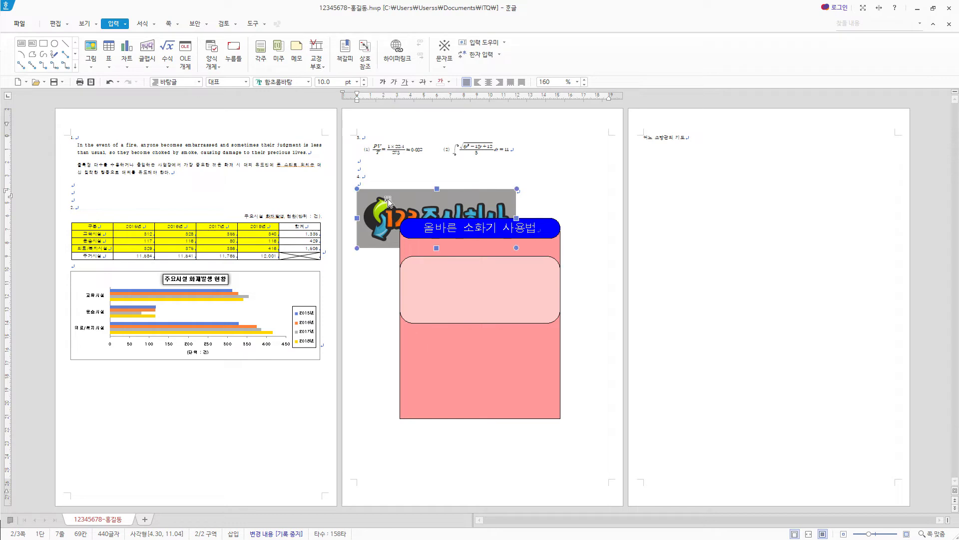
{"action": "double_click", "coordinate": [389, 202]}
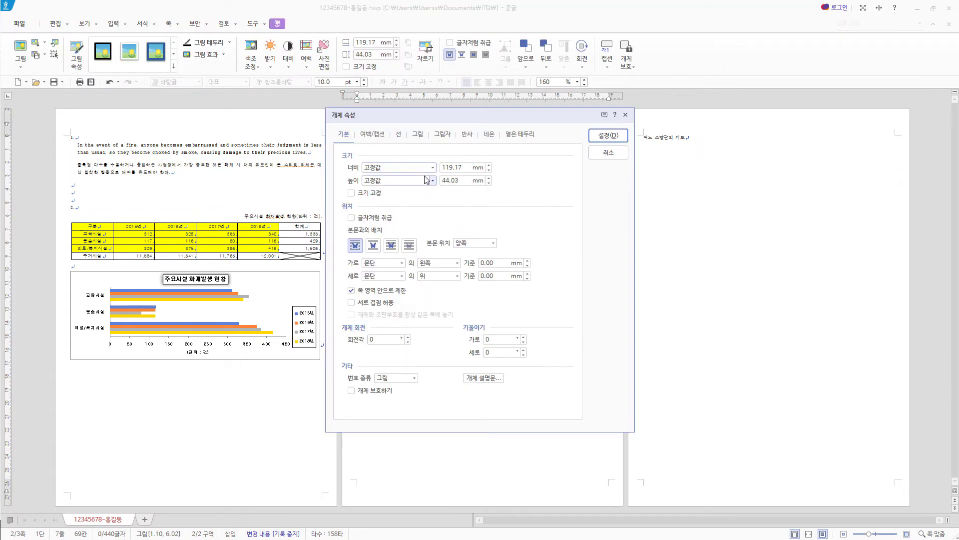
{"action": "key", "text": "Tab"}
{"action": "type", "text": "40"}
{"action": "key", "text": "Tab"}
{"action": "key", "text": "Tab"}
{"action": "type", "text": "3"}
{"action": "left_click", "coordinate": [391, 246]}
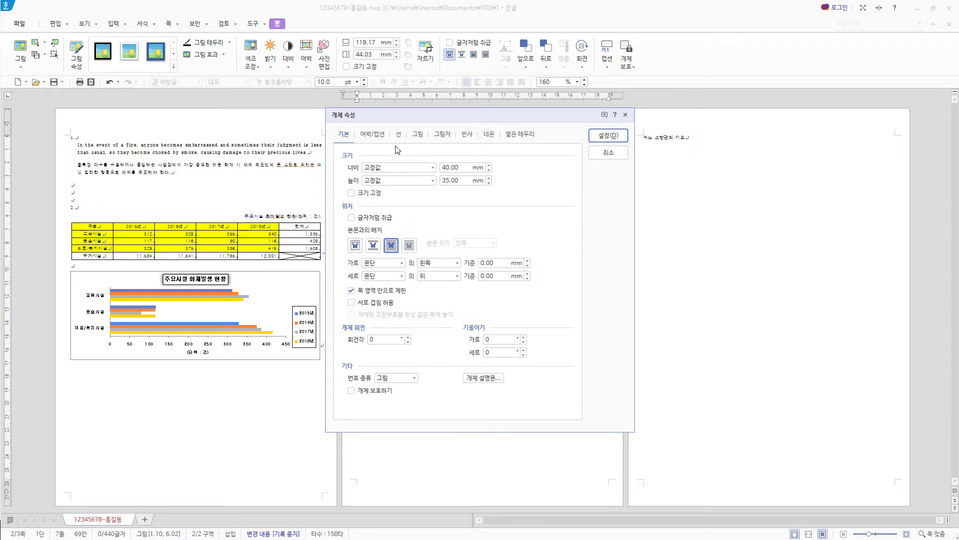
- Give the logo picture the grayscale (회색조) effect and apply its properties
{"action": "left_click", "coordinate": [417, 134]}
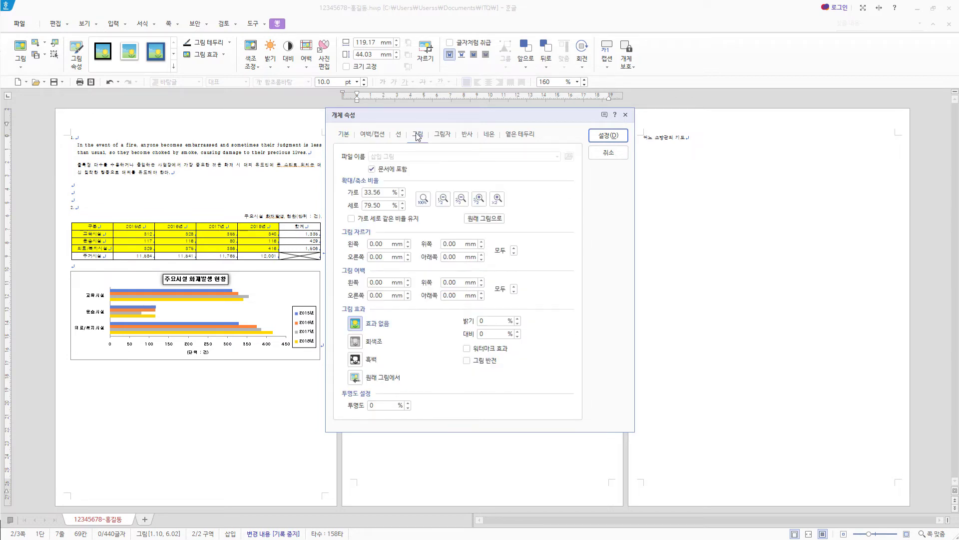
{"action": "left_click", "coordinate": [378, 345]}
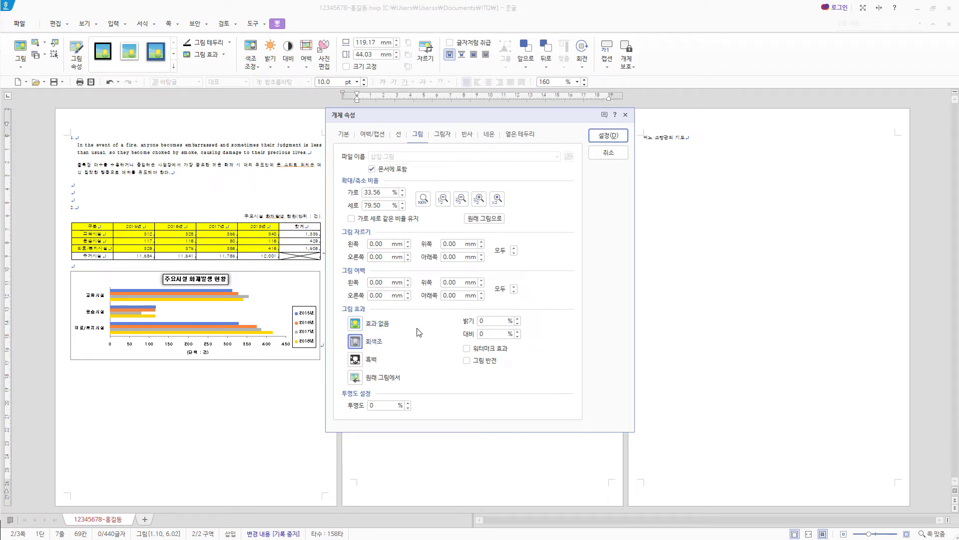
{"action": "left_click", "coordinate": [619, 142]}
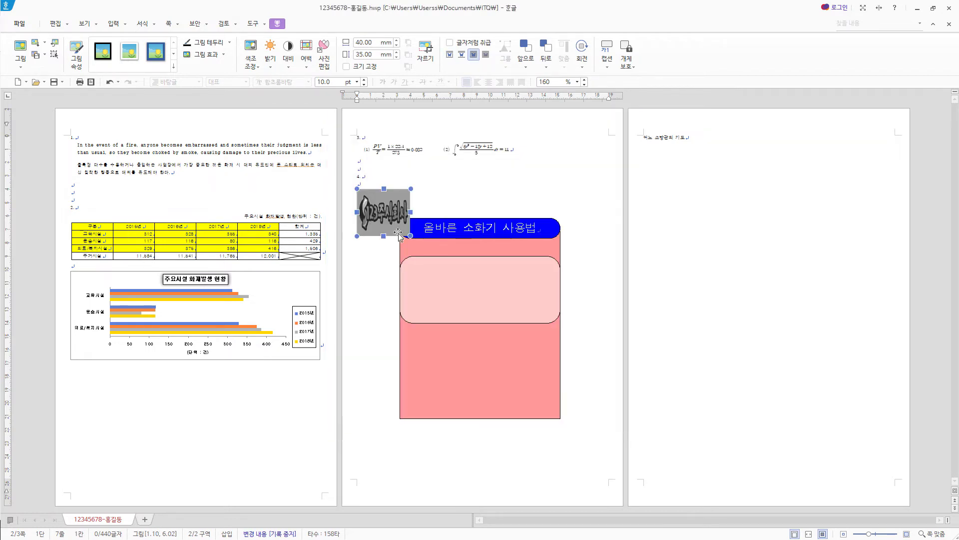
- Move the logo picture onto the pale pink rounded rectangle, near its left end
{"action": "left_click_drag", "start_coordinate": [384, 212], "coordinate": [442, 287]}
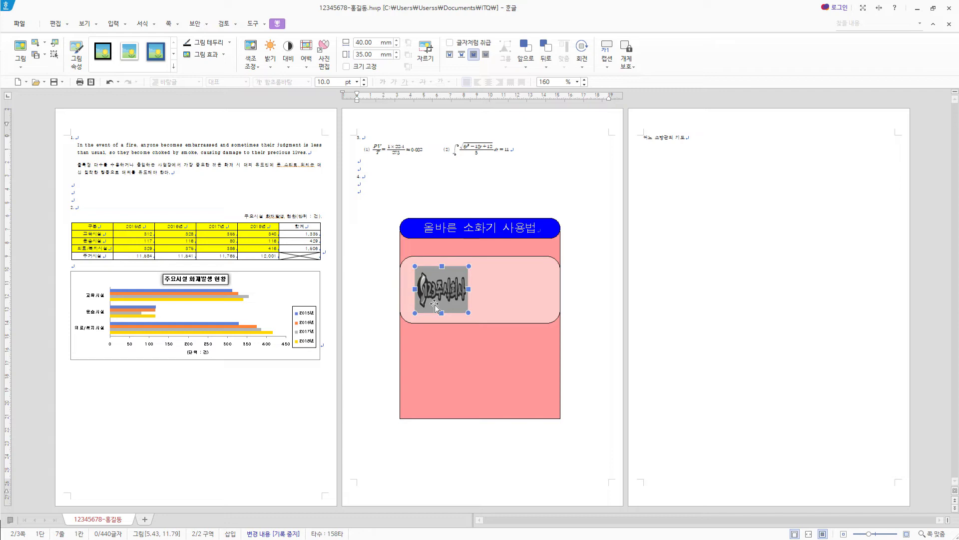
{"action": "left_click", "coordinate": [582, 68]}
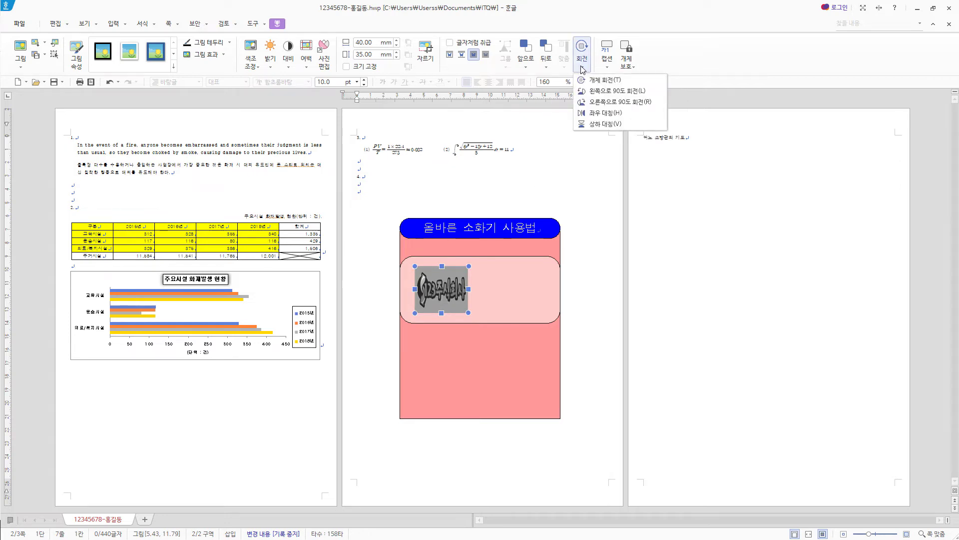
{"action": "left_click", "coordinate": [582, 69]}
{"action": "left_click", "coordinate": [259, 67]}
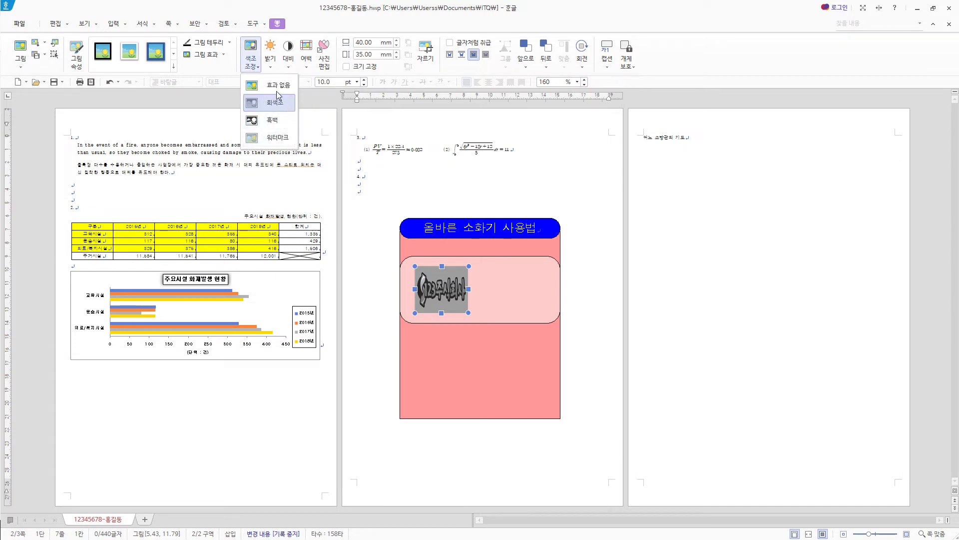
{"action": "left_click", "coordinate": [687, 27]}
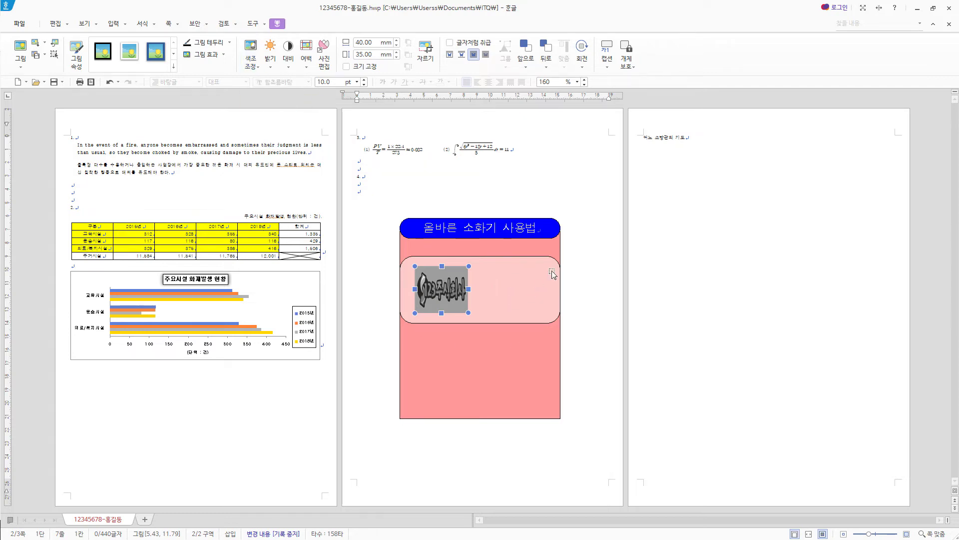
- Start a new WordArt (글맵시) with the text 화재예방 and the 위쪽 리본 사각형 shape
{"action": "left_click", "coordinate": [113, 24]}
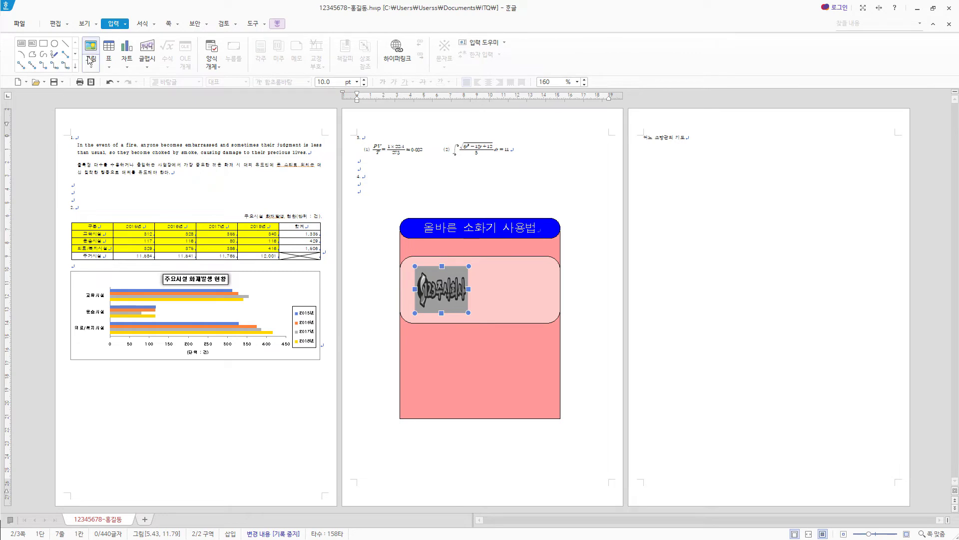
{"action": "left_click", "coordinate": [147, 51]}
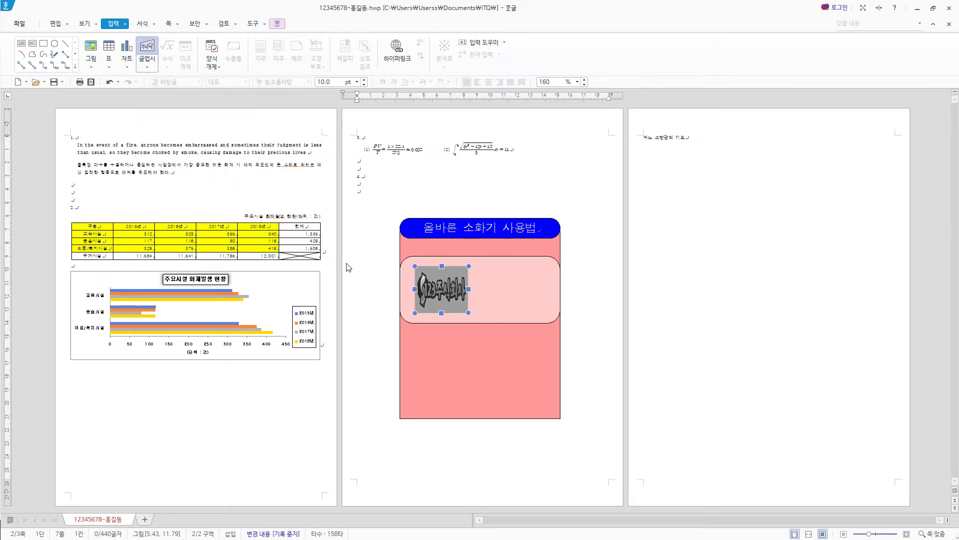
{"action": "type", "text": "화재"}
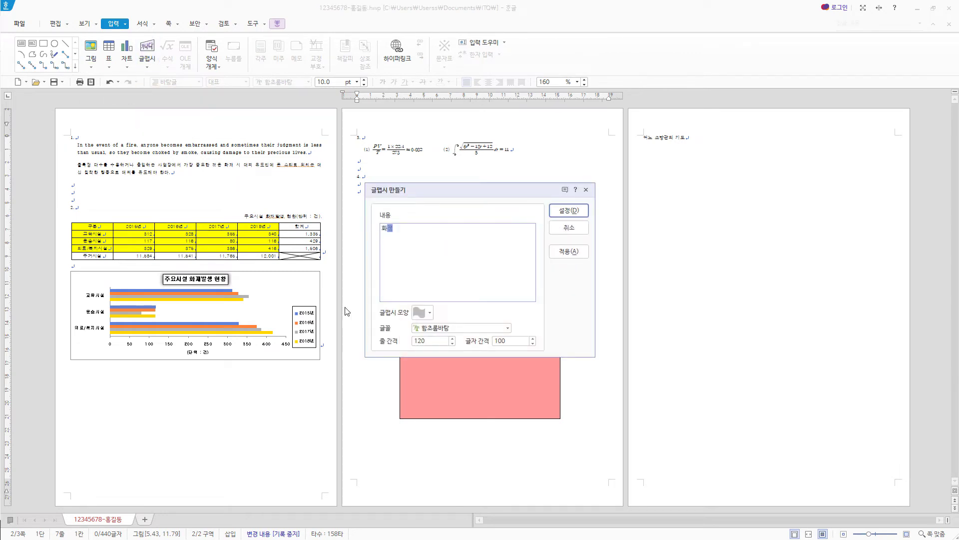
{"action": "type", "text": "에방"}
{"action": "left_click", "coordinate": [430, 313]}
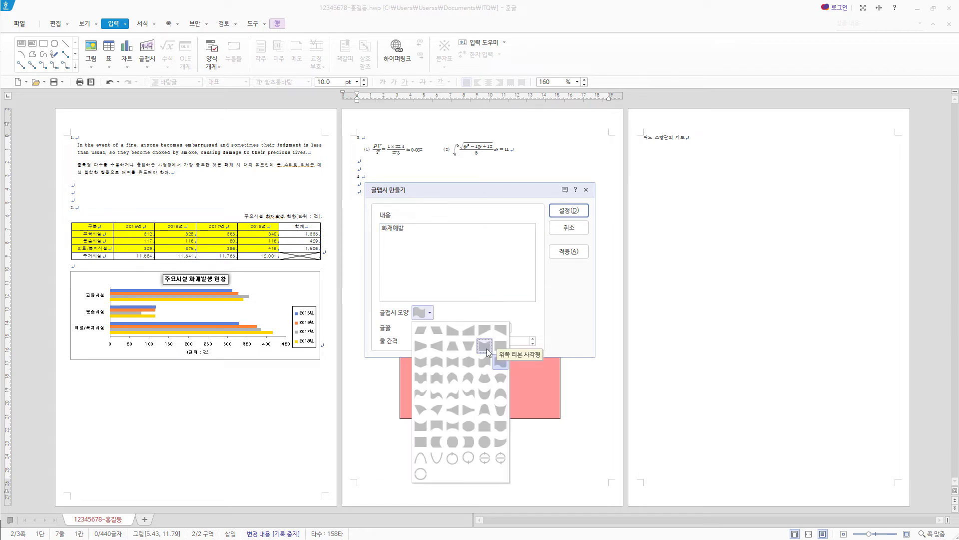
{"action": "left_click", "coordinate": [484, 345]}
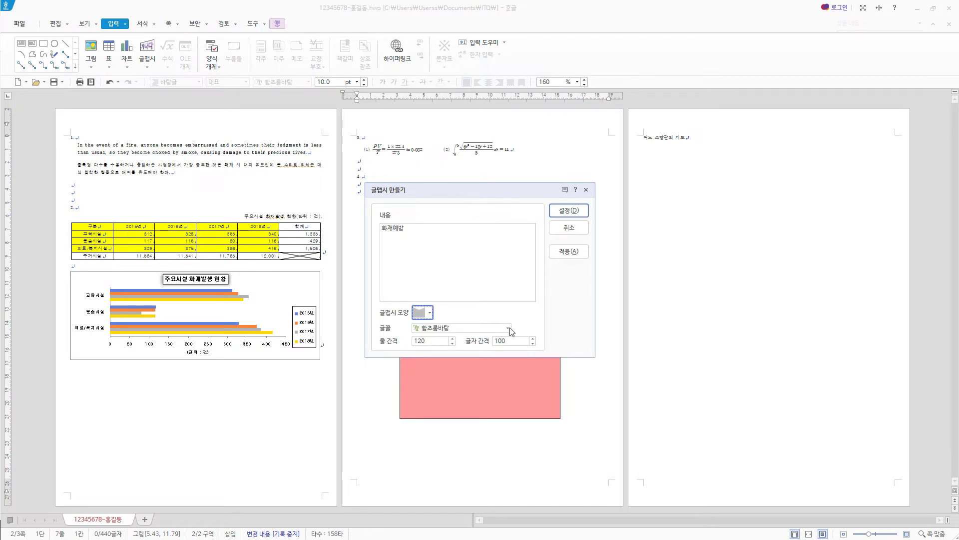
- Choose the 궁서 font for the "화재예방" word art and insert it into the document
{"action": "left_click", "coordinate": [508, 328]}
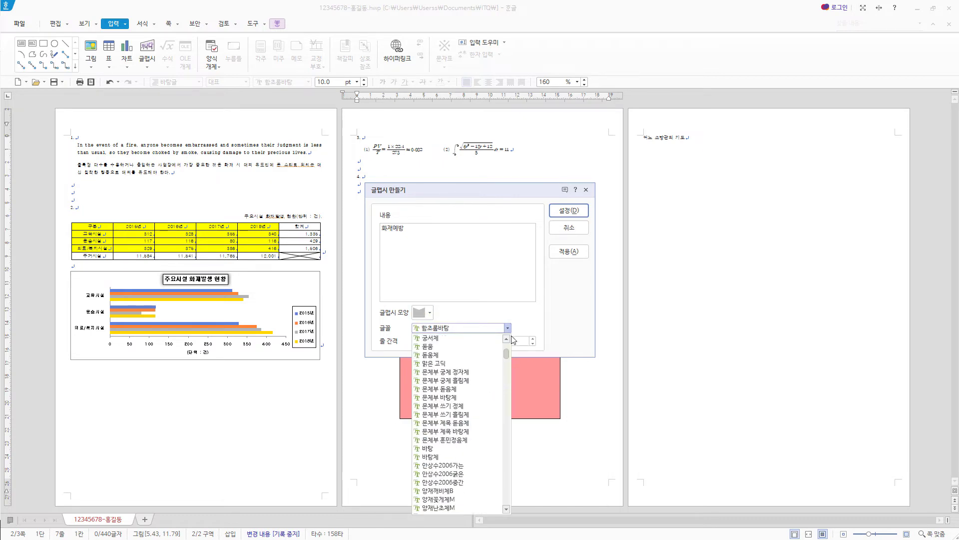
{"action": "scroll", "coordinate": [513, 340], "scroll_direction": "up", "scroll_amount": 3}
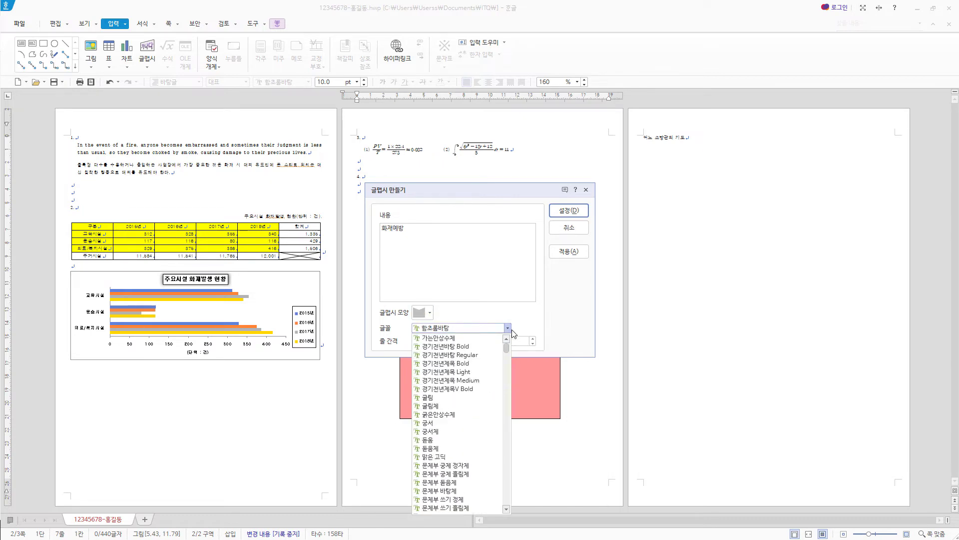
{"action": "left_click", "coordinate": [445, 424]}
{"action": "left_click", "coordinate": [567, 210]}
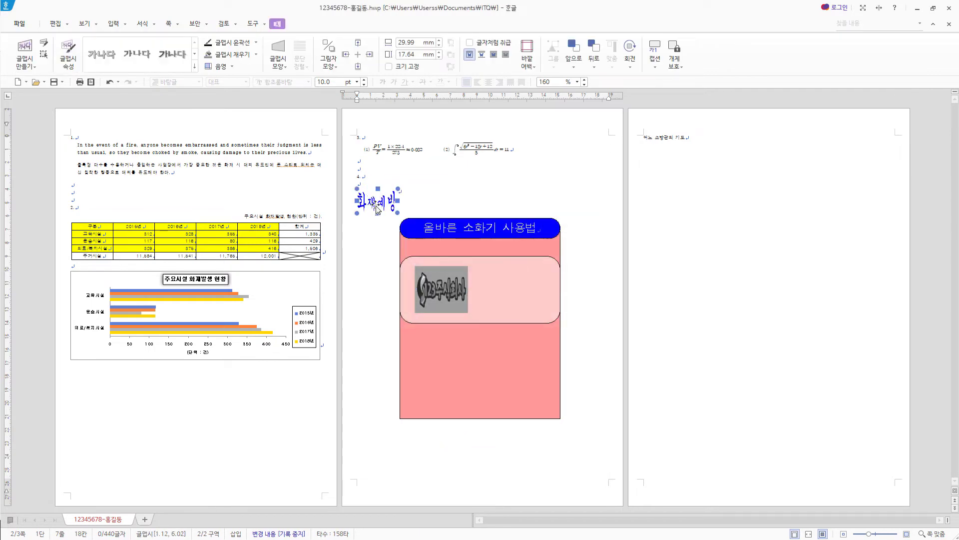
- Set the "화재예방" word art to 50 mm wide and 30 mm high, placed in front of the text
{"action": "double_click", "coordinate": [377, 208]}
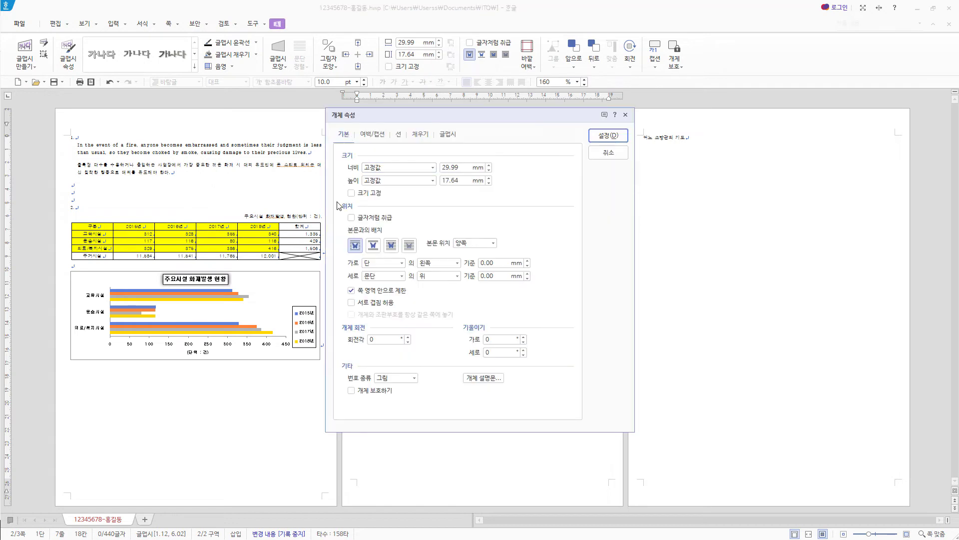
{"action": "key", "text": "Tab"}
{"action": "key", "text": "Tab"}
{"action": "left_click", "coordinate": [358, 167]}
{"action": "key", "text": "Tab"}
{"action": "type", "text": "50"}
{"action": "key", "text": "Tab"}
{"action": "key", "text": "Tab"}
{"action": "type", "text": "3"}
{"action": "left_click", "coordinate": [391, 245]}
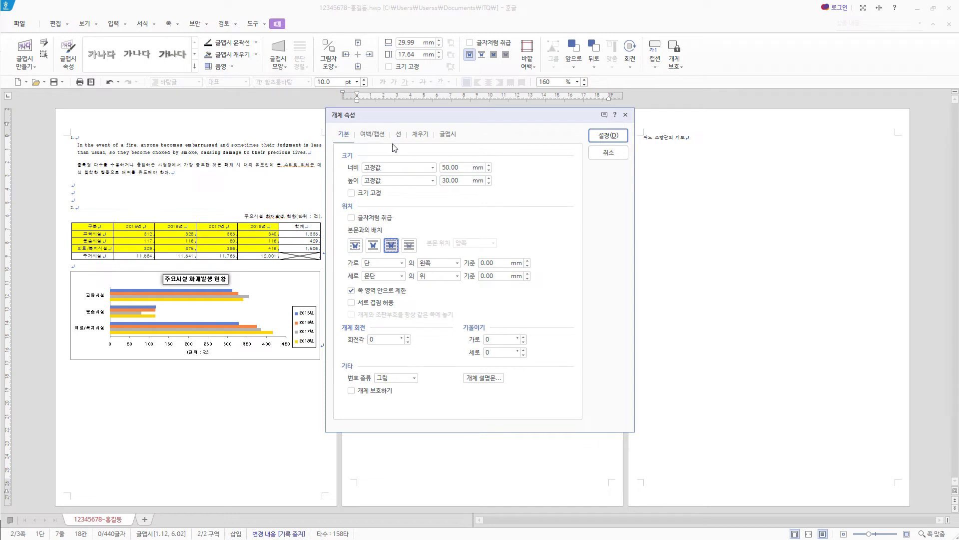
- Fill the "화재예방" word art with red and move it beside the logo picture in the light pink rounded box
{"action": "left_click", "coordinate": [420, 135]}
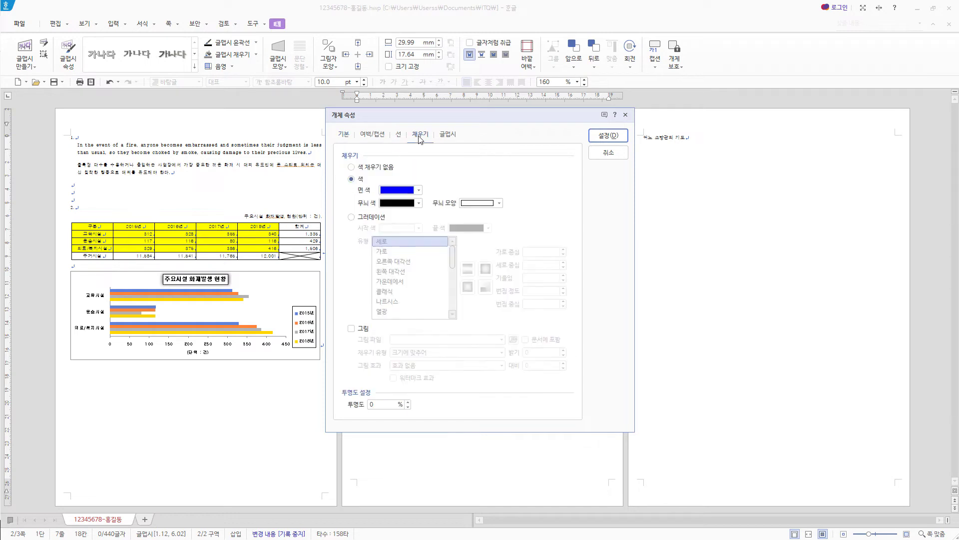
{"action": "left_click", "coordinate": [420, 190]}
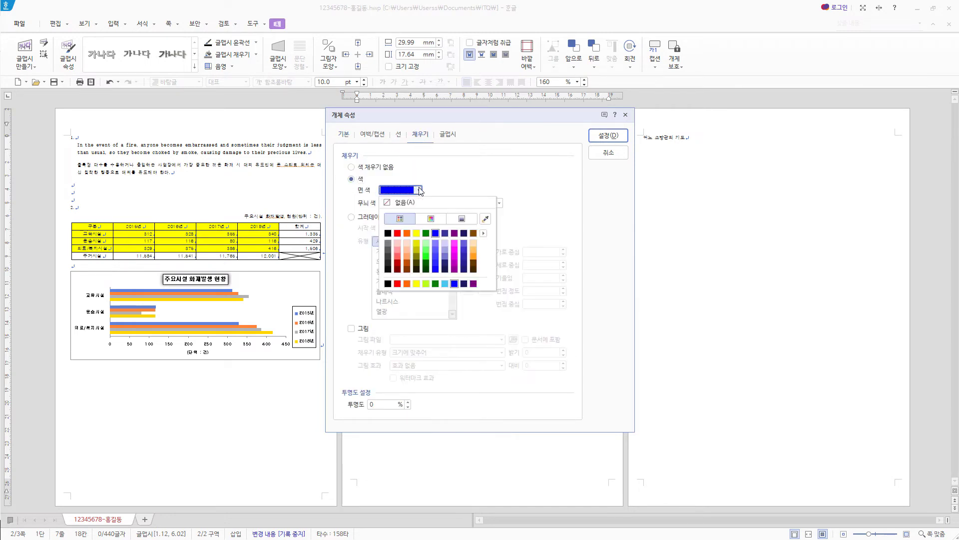
{"action": "left_click", "coordinate": [483, 233]}
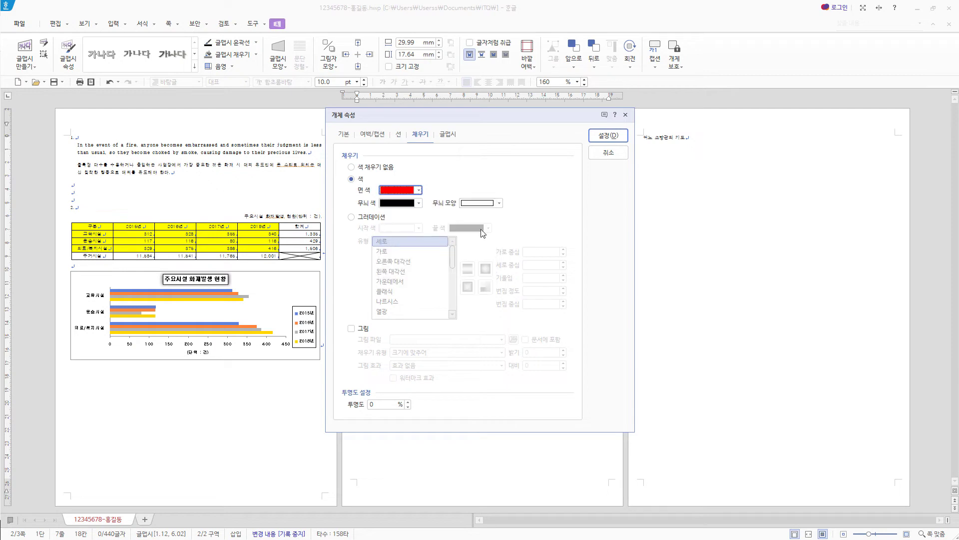
{"action": "left_click", "coordinate": [609, 137]}
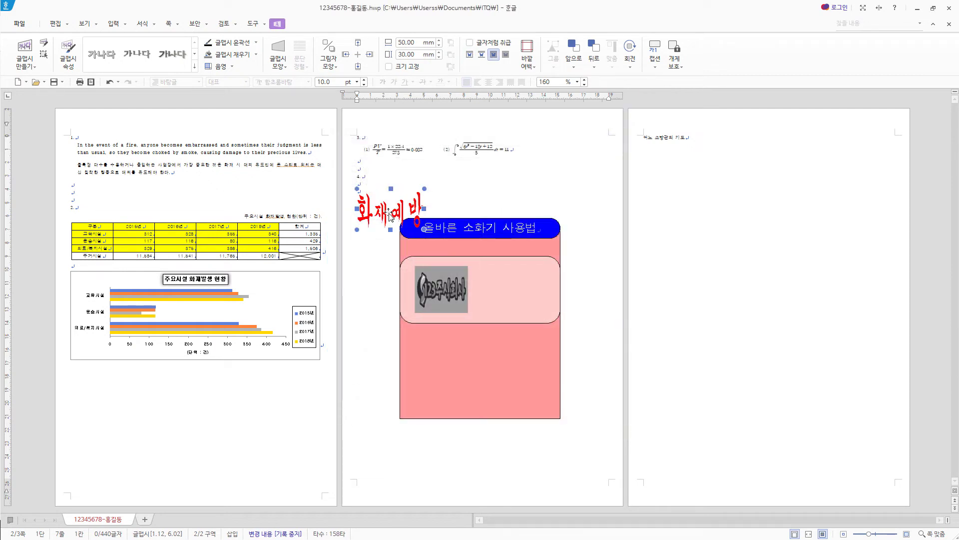
{"action": "left_click_drag", "start_coordinate": [388, 214], "coordinate": [509, 294]}
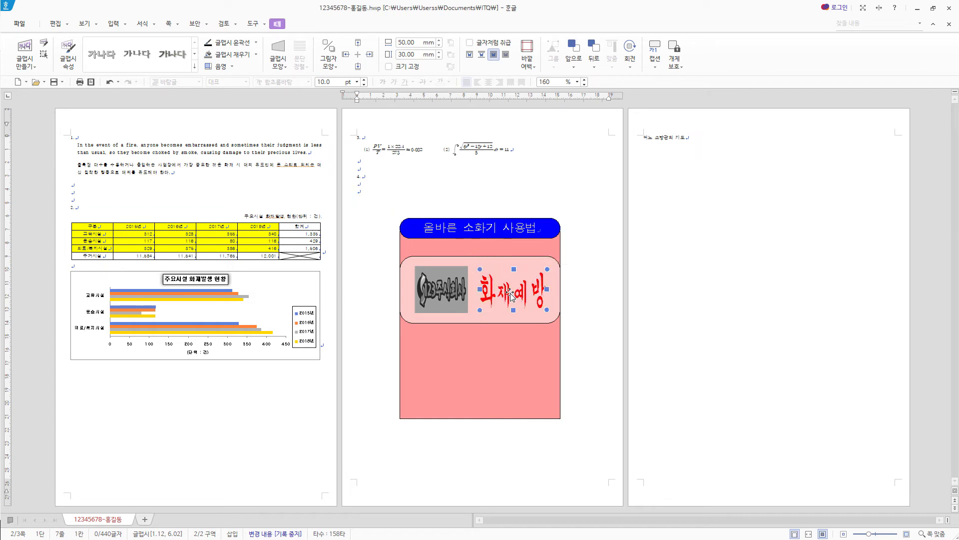
- Add a hyperlink from the logo picture to the 화재 bookmark in the current document
{"action": "left_click", "coordinate": [448, 299]}
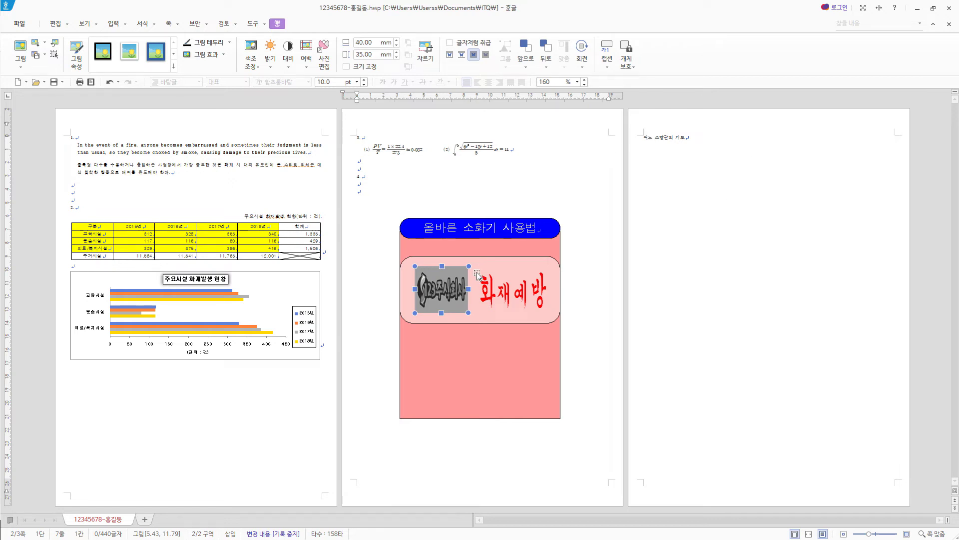
{"action": "right_click", "coordinate": [444, 289]}
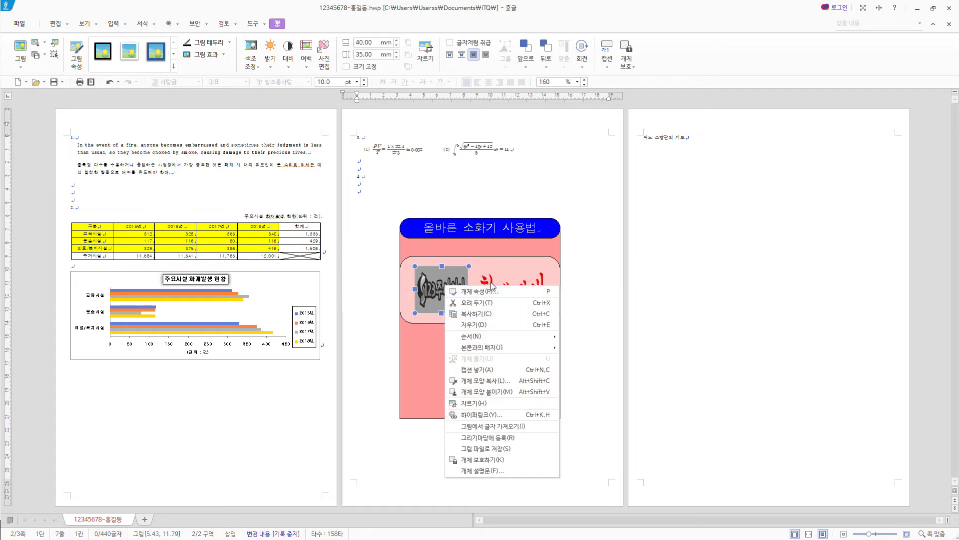
{"action": "left_click", "coordinate": [480, 415]}
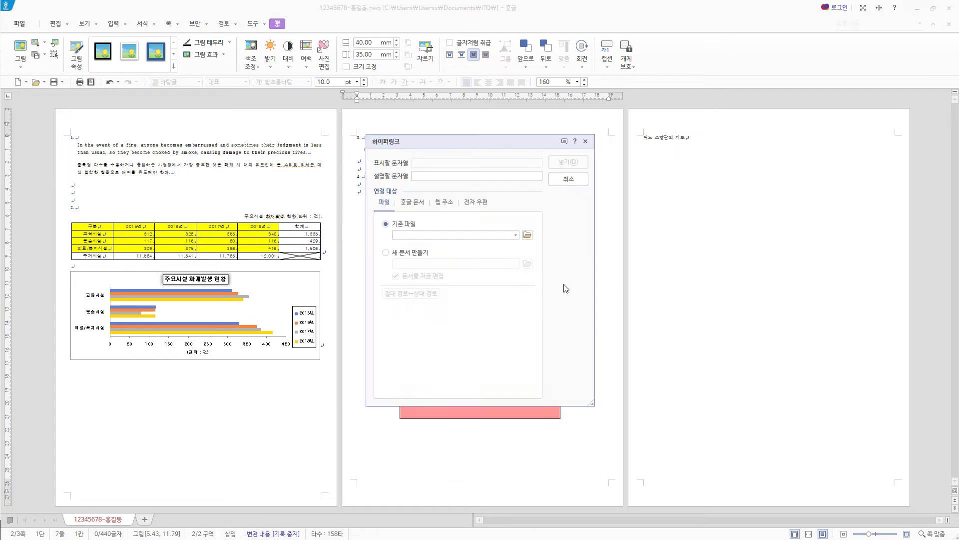
{"action": "left_click", "coordinate": [423, 202]}
{"action": "left_click", "coordinate": [436, 281]}
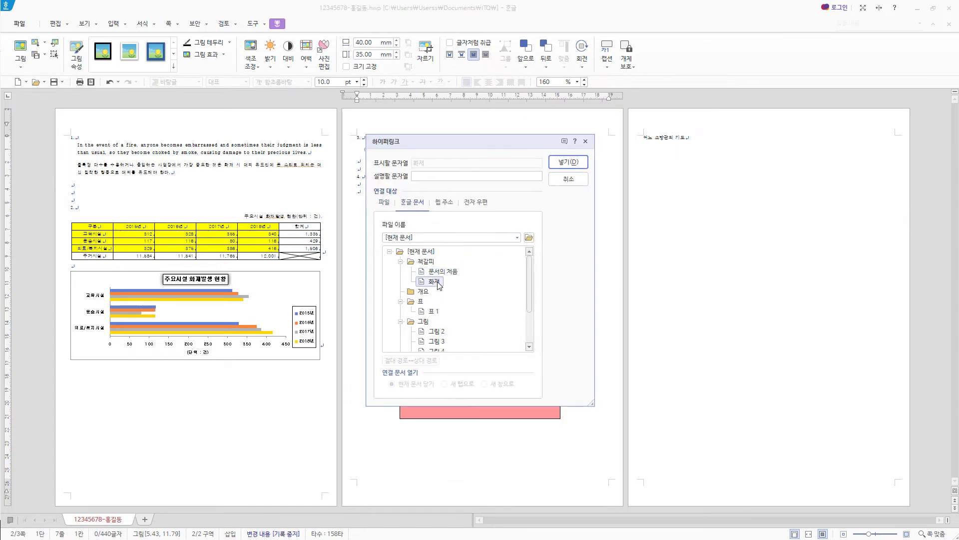
{"action": "key", "text": "Return"}
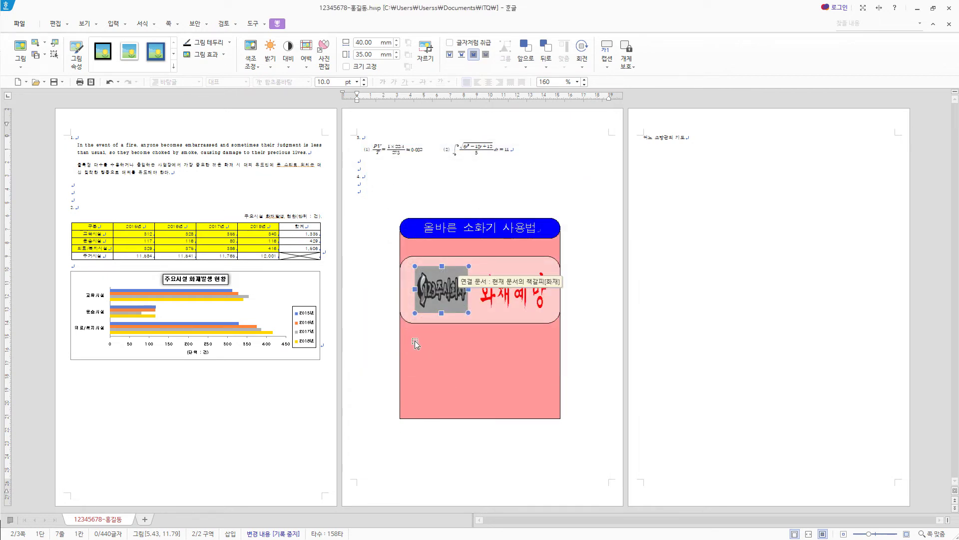
- Draw an ellipse about 7 by 6 mm in the pink rectangle, just below the light pink rounded box
{"action": "left_click", "coordinate": [86, 25]}
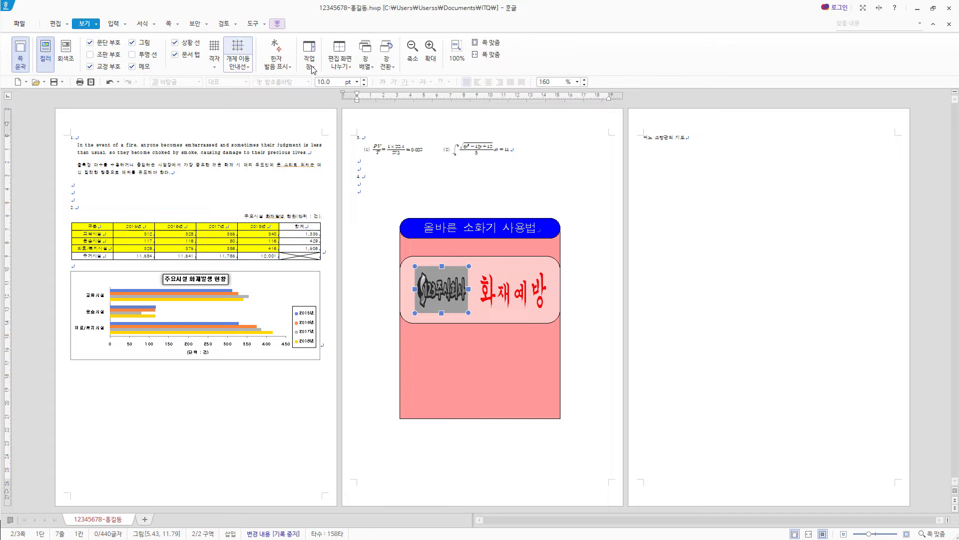
{"action": "left_click", "coordinate": [497, 56]}
{"action": "scroll", "coordinate": [485, 425], "scroll_direction": "down", "scroll_amount": 1}
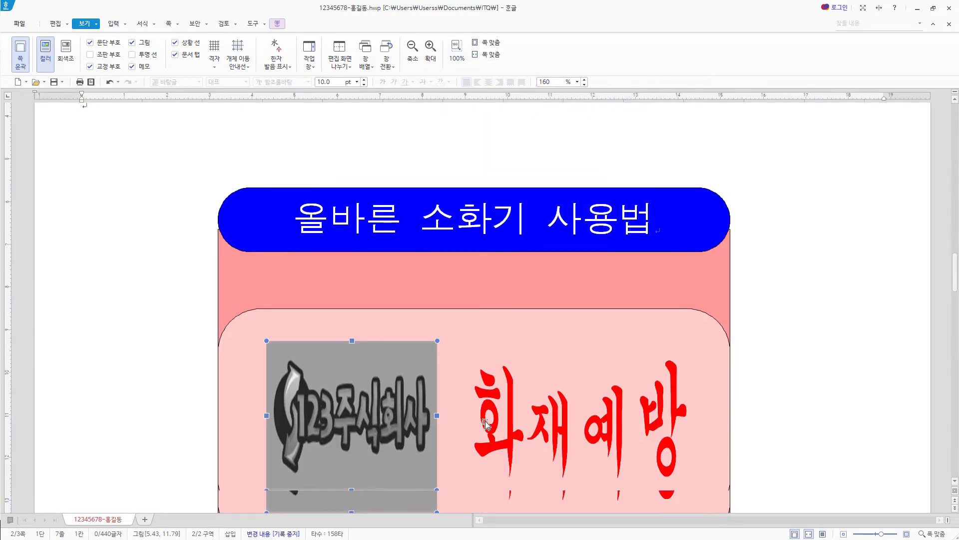
{"action": "scroll", "coordinate": [486, 425], "scroll_direction": "down", "scroll_amount": 5}
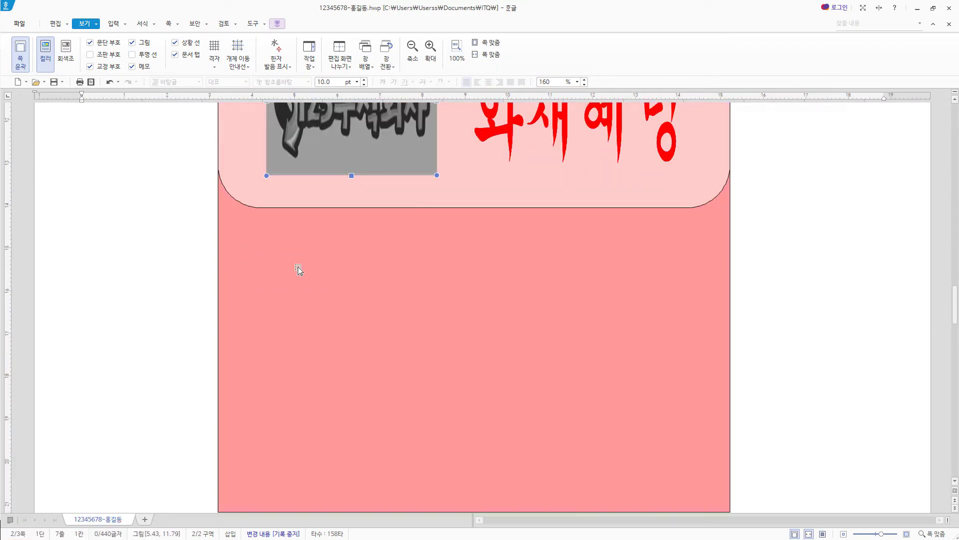
{"action": "left_click", "coordinate": [116, 24]}
{"action": "left_click", "coordinate": [120, 27]}
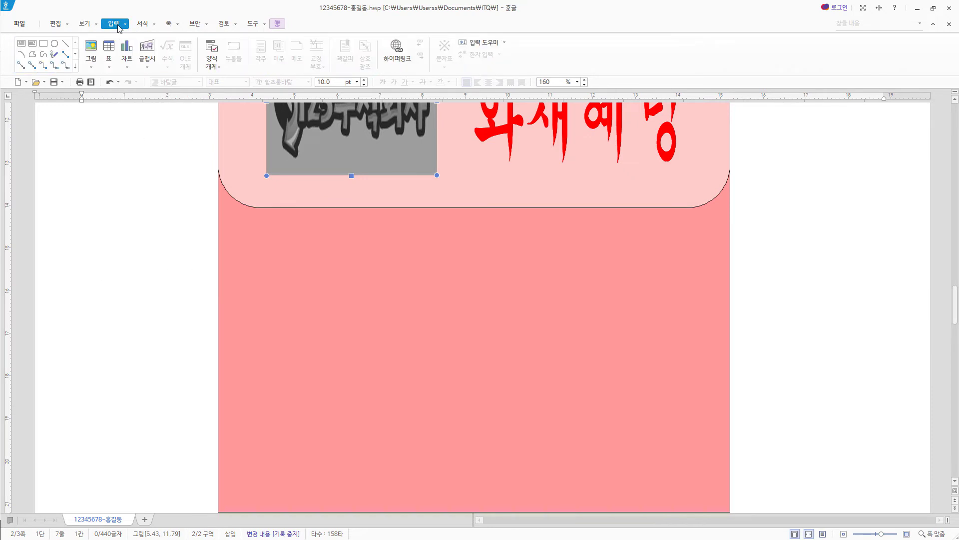
{"action": "left_click", "coordinate": [54, 44]}
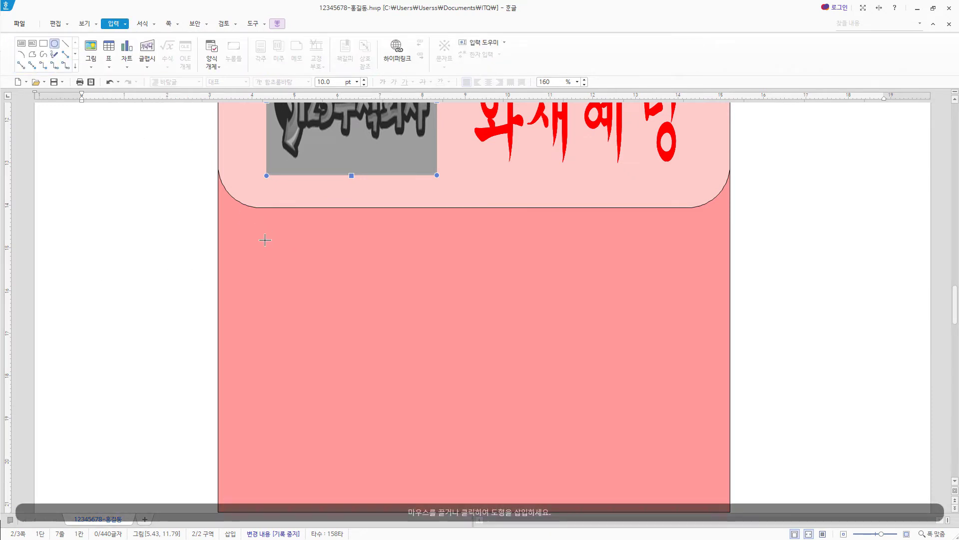
{"action": "left_click_drag", "start_coordinate": [264, 238], "coordinate": [295, 265]}
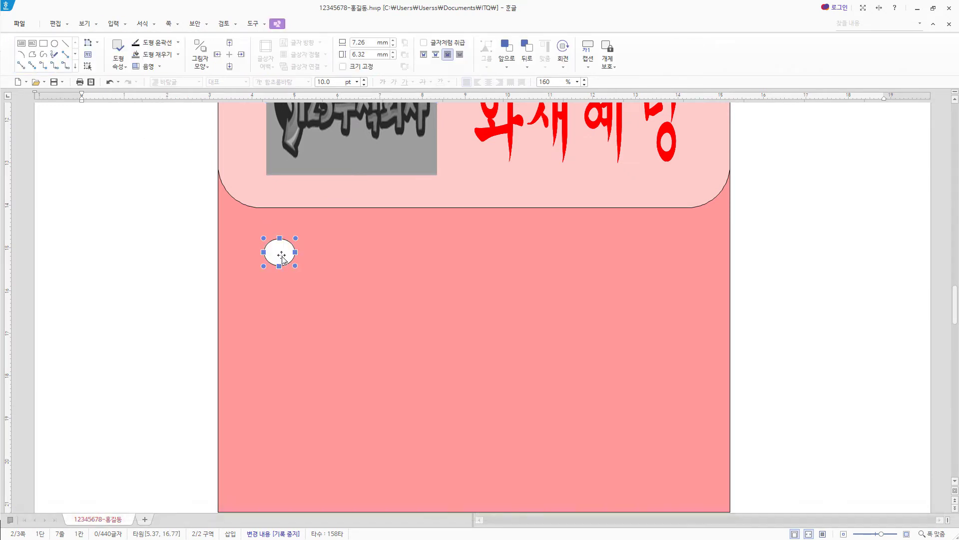
- Set the ellipse's width and height to 8 mm each
{"action": "key", "text": "p"}
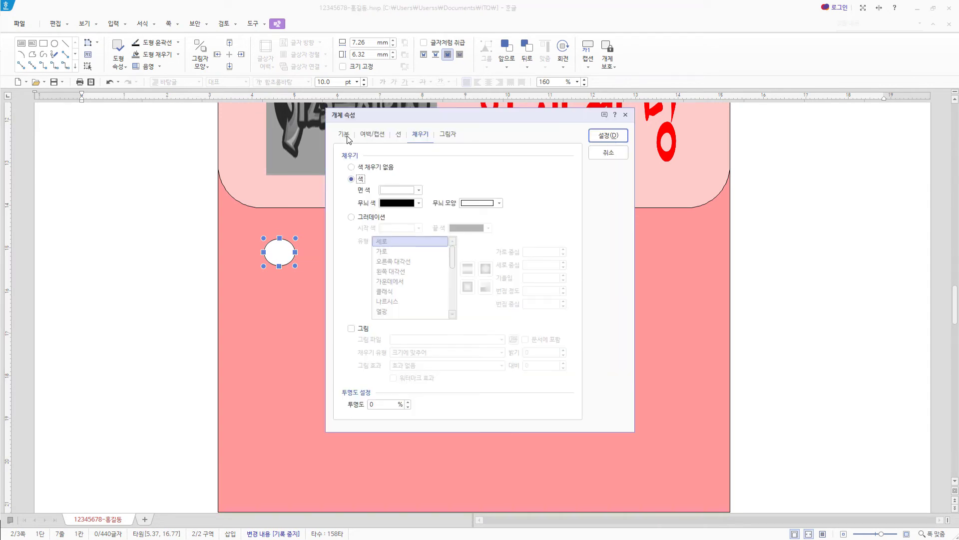
{"action": "left_click", "coordinate": [343, 135]}
{"action": "key", "text": "Tab"}
{"action": "type", "text": "8"}
{"action": "key", "text": "Tab"}
{"action": "key", "text": "Tab"}
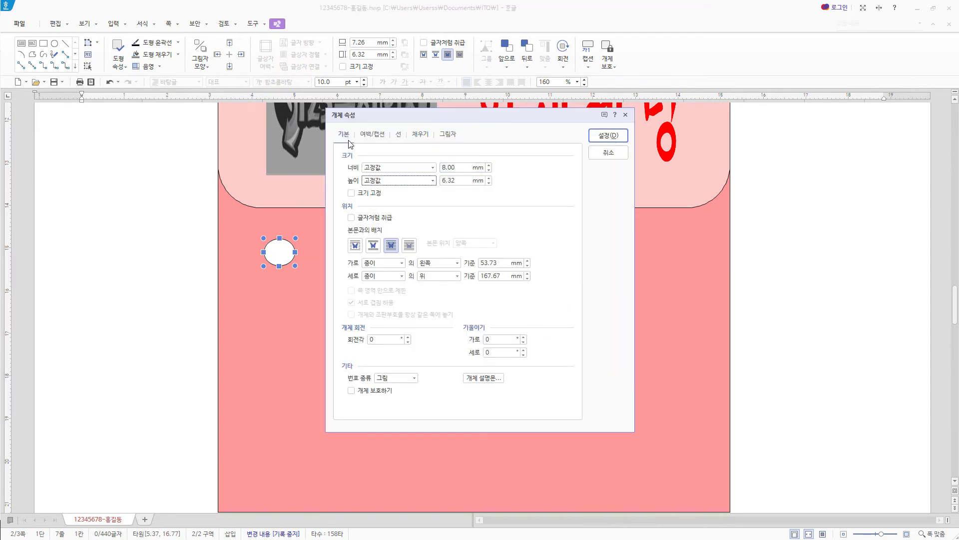
{"action": "type", "text": "8"}
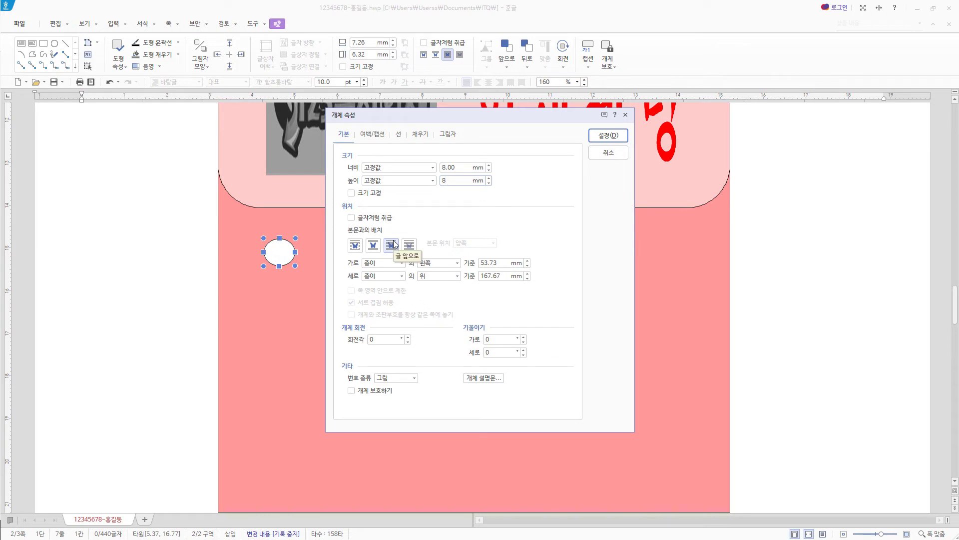
- Fill the small circle with a pale peach tint of the 탁한 황갈 colour
{"action": "left_click", "coordinate": [420, 135]}
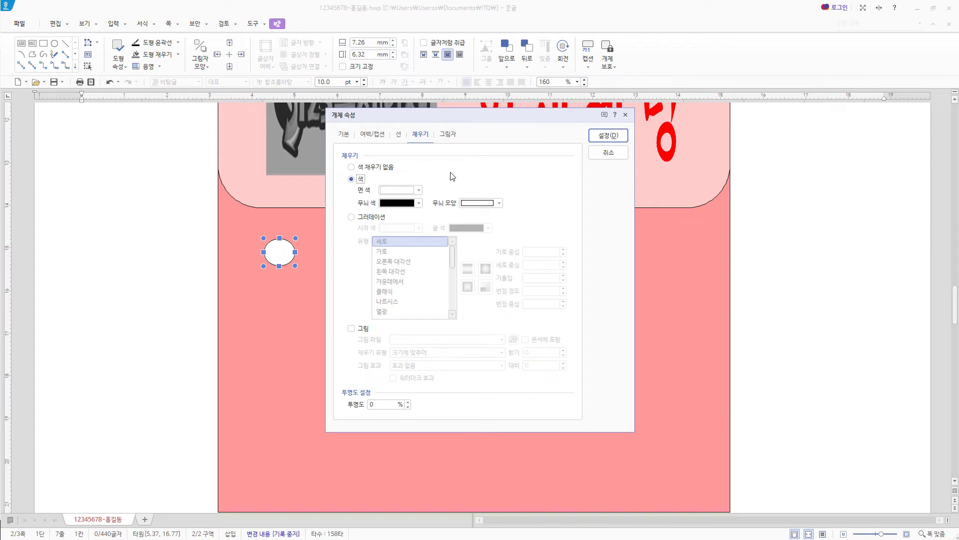
{"action": "left_click", "coordinate": [419, 190]}
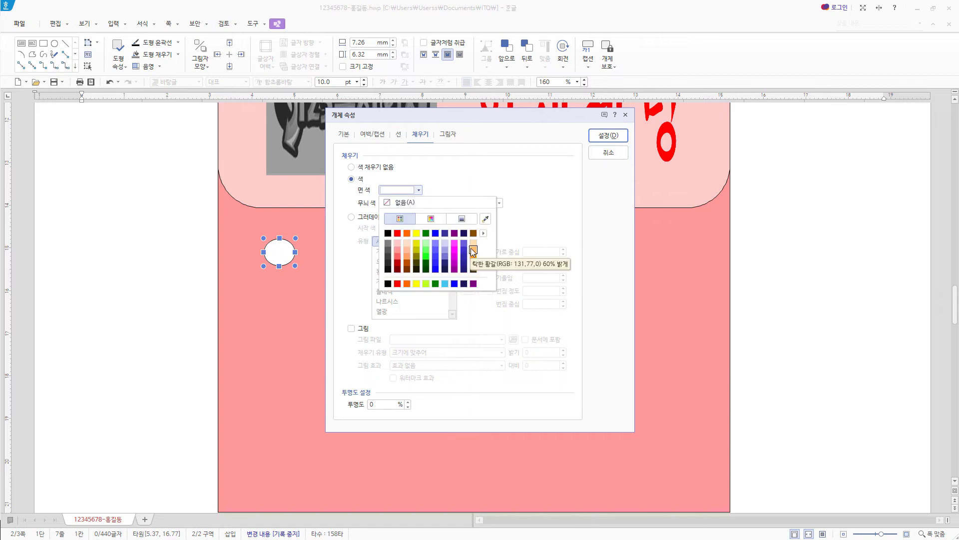
{"action": "left_click", "coordinate": [473, 244]}
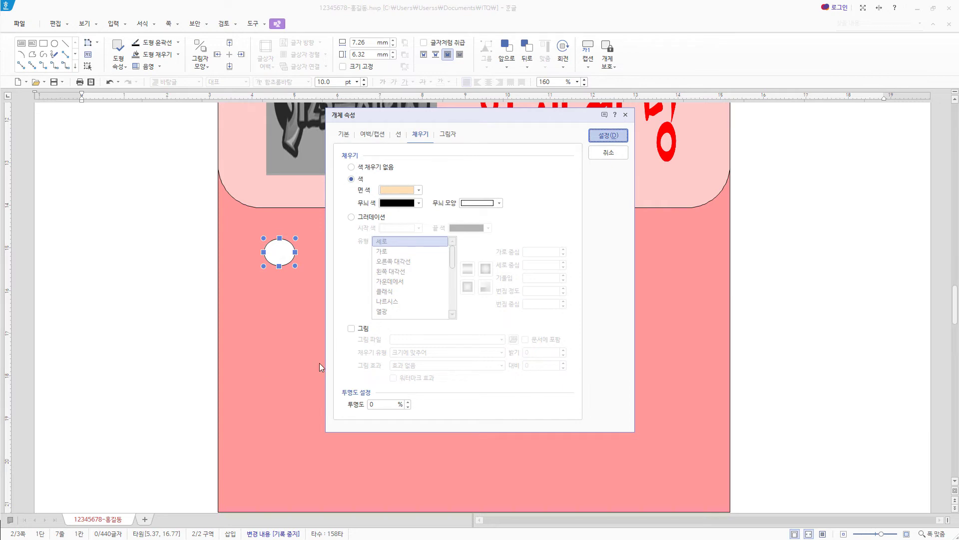
{"action": "key", "text": "Return"}
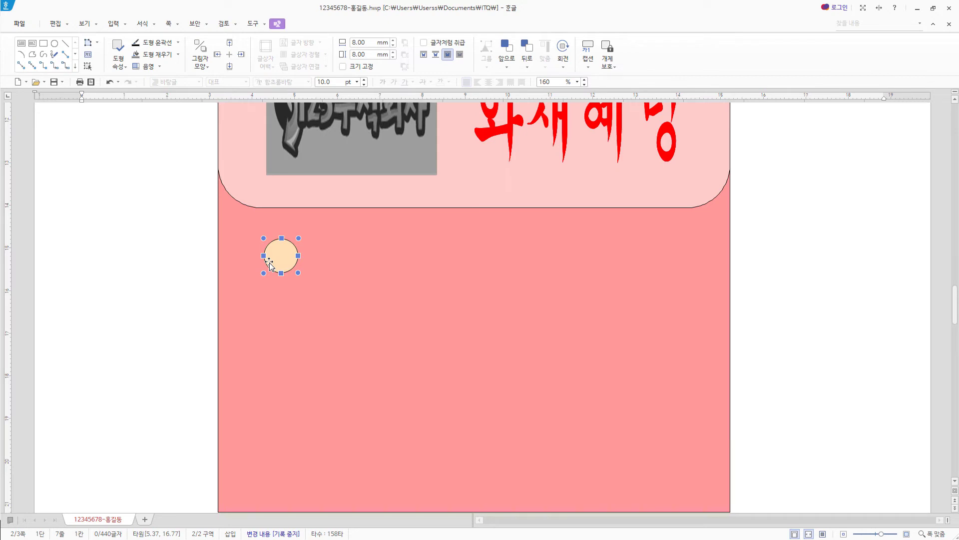
- Draw a text box about 14 by 16 mm over the circle's lower part and enter "1" in it
{"action": "left_click", "coordinate": [23, 44]}
{"action": "left_click_drag", "start_coordinate": [247, 263], "coordinate": [306, 331]}
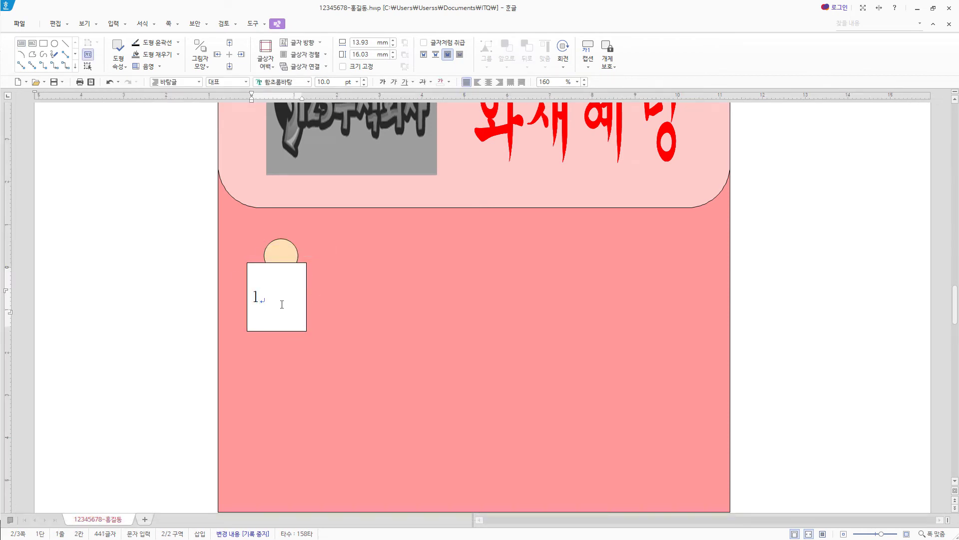
{"action": "key", "text": "Escape"}
- Format the text box's "1" in 굴림 at 20 pt and centre it
{"action": "left_click", "coordinate": [297, 81]}
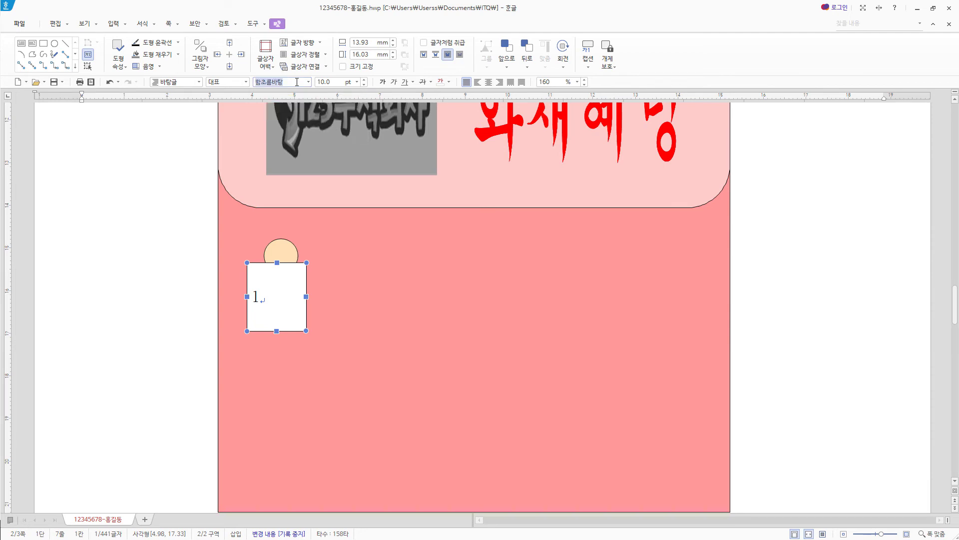
{"action": "type", "text": "굴림"}
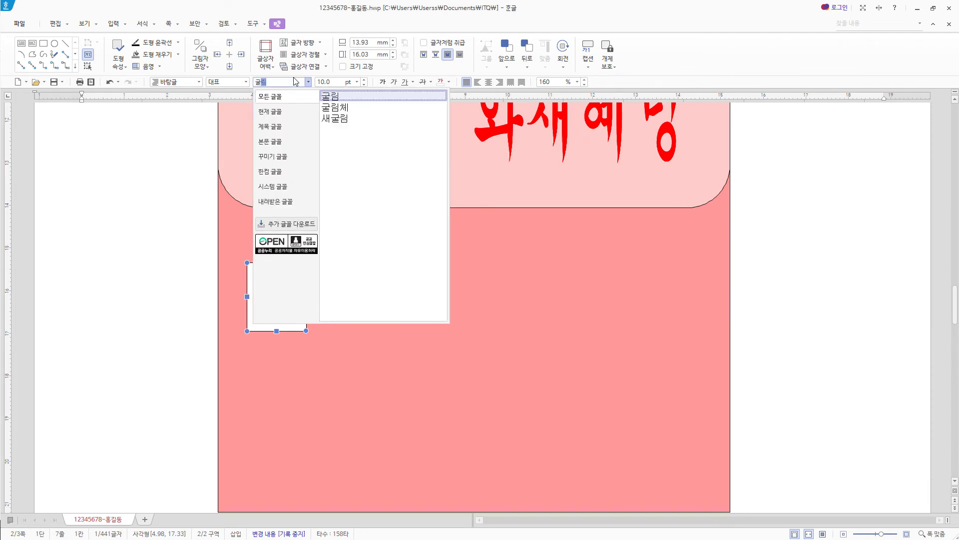
{"action": "key", "text": "Return"}
{"action": "type", "text": "2"}
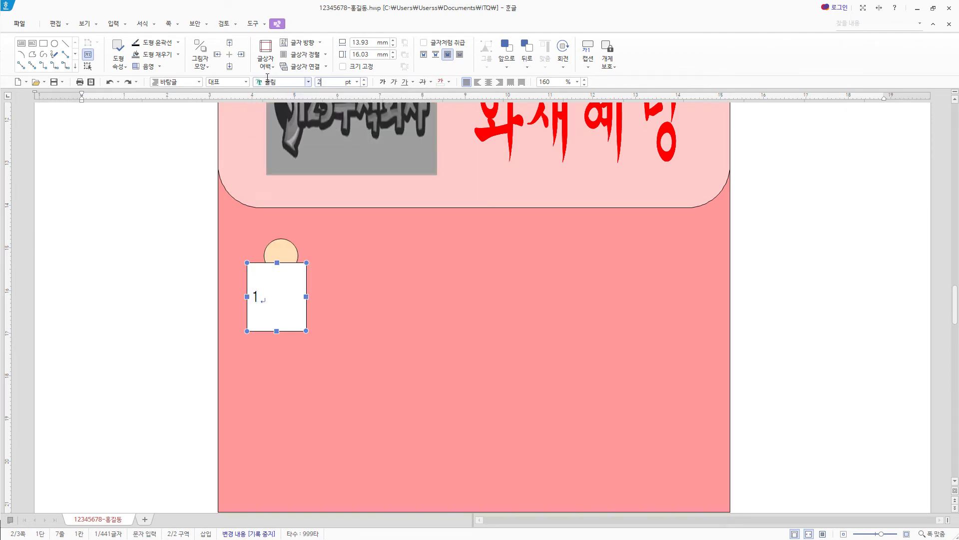
{"action": "type", "text": "0"}
{"action": "key", "text": "Return"}
{"action": "left_click", "coordinate": [489, 82]}
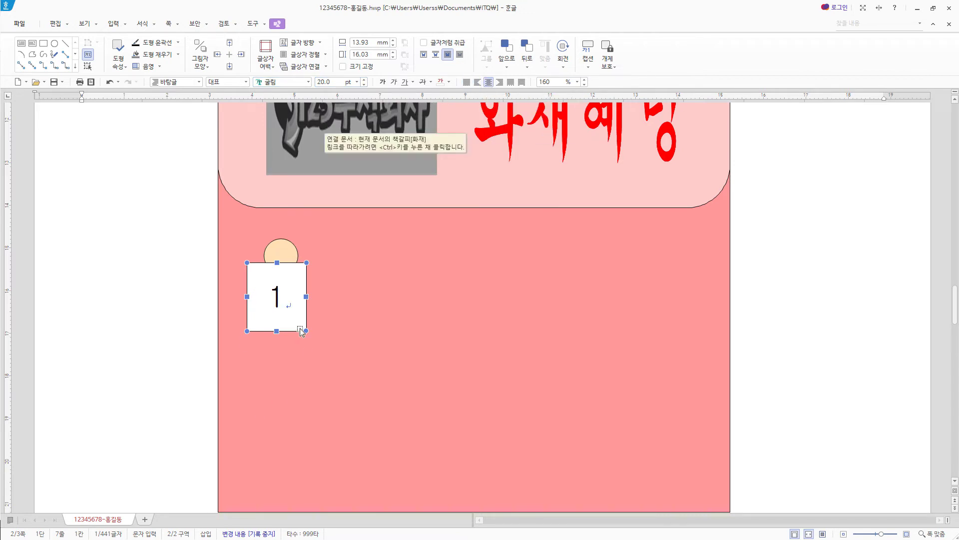
- Set the width and height of the text box containing "1" to 15 mm each
{"action": "key", "text": "p"}
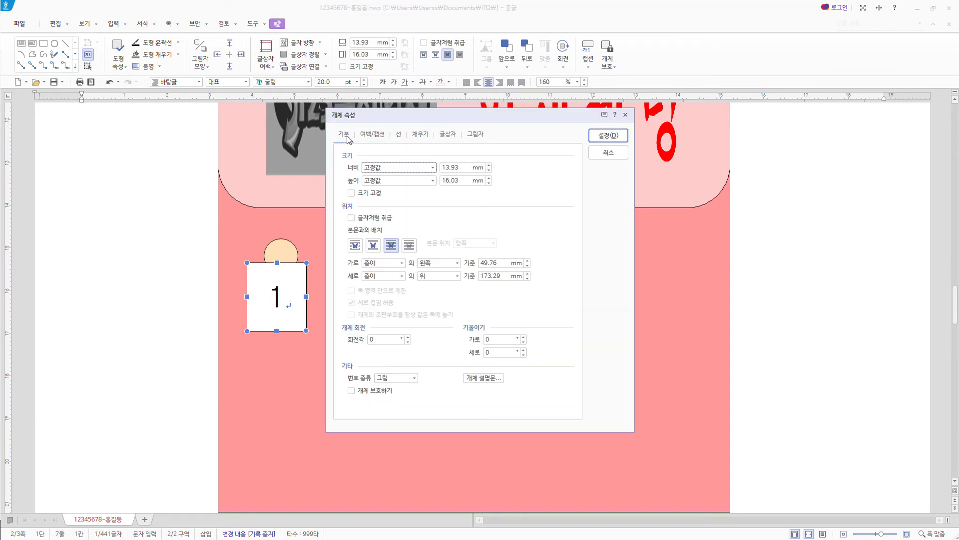
{"action": "key", "text": "Tab"}
{"action": "type", "text": "15"}
{"action": "key", "text": "Tab"}
{"action": "type", "text": "15"}
- Give the number box rounded corners (둥근 모양), keep its white fill, and apply the properties
{"action": "left_click", "coordinate": [399, 134]}
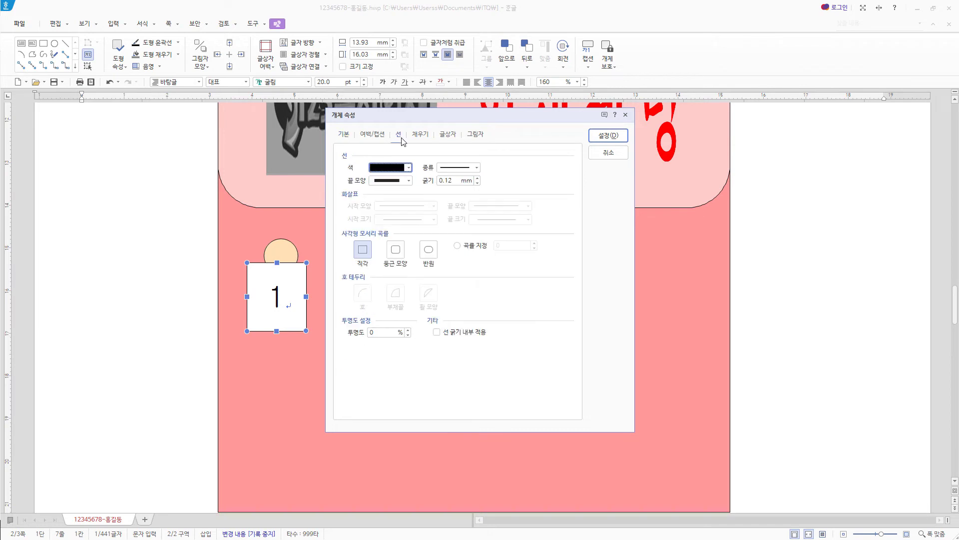
{"action": "left_click", "coordinate": [399, 249]}
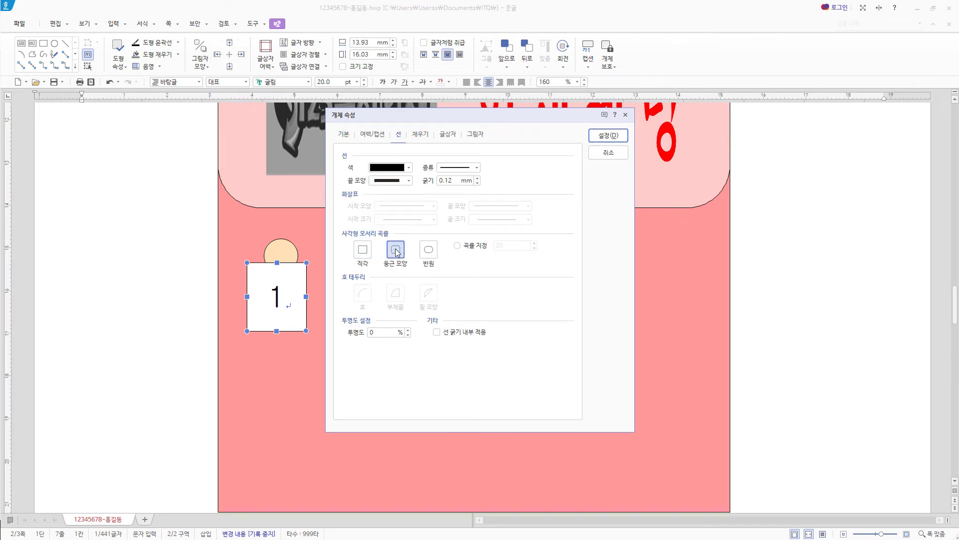
{"action": "left_click", "coordinate": [421, 134]}
{"action": "left_click", "coordinate": [419, 190]}
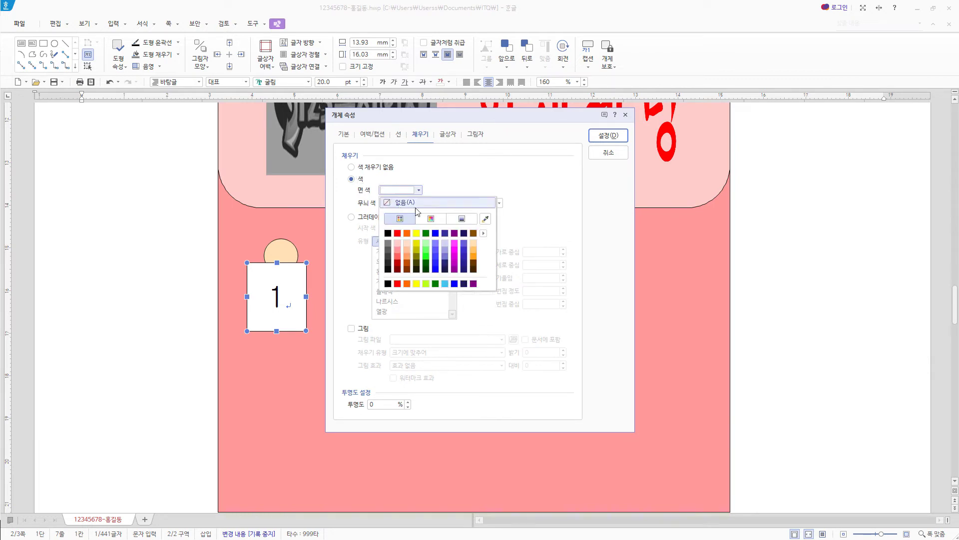
{"action": "left_click", "coordinate": [457, 190]}
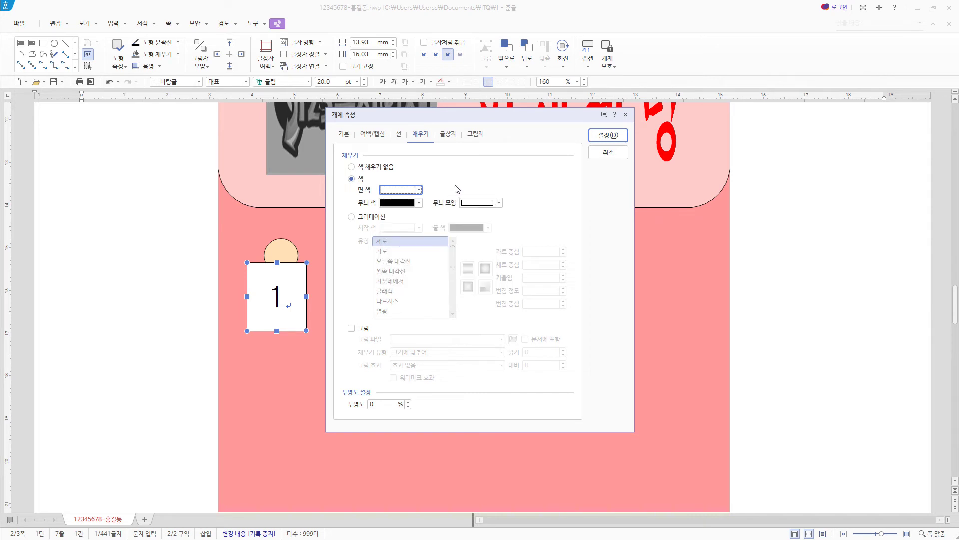
{"action": "left_click", "coordinate": [608, 135]}
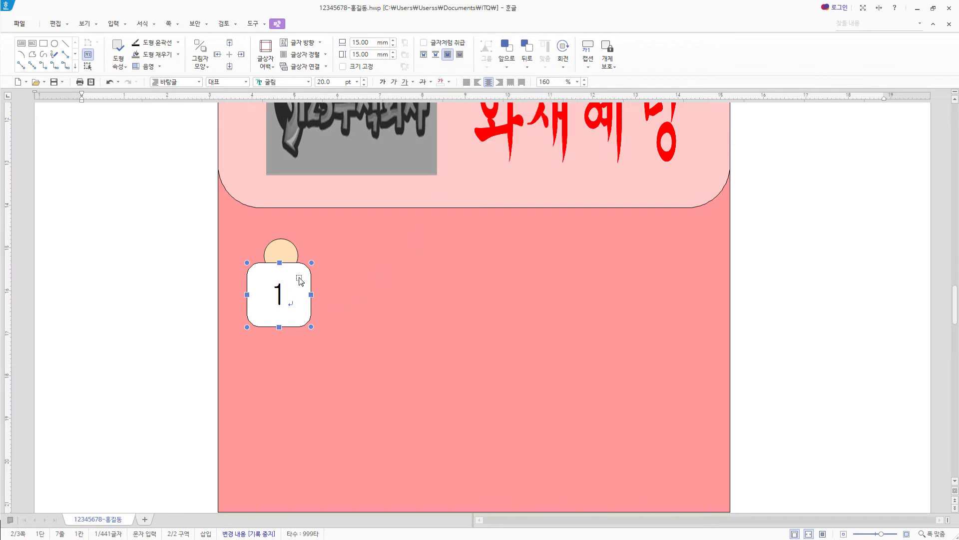
- Bring the peach circle in front of the number box and position it over the box's upper-right corner
{"action": "left_click", "coordinate": [275, 309]}
{"action": "left_click", "coordinate": [290, 253]}
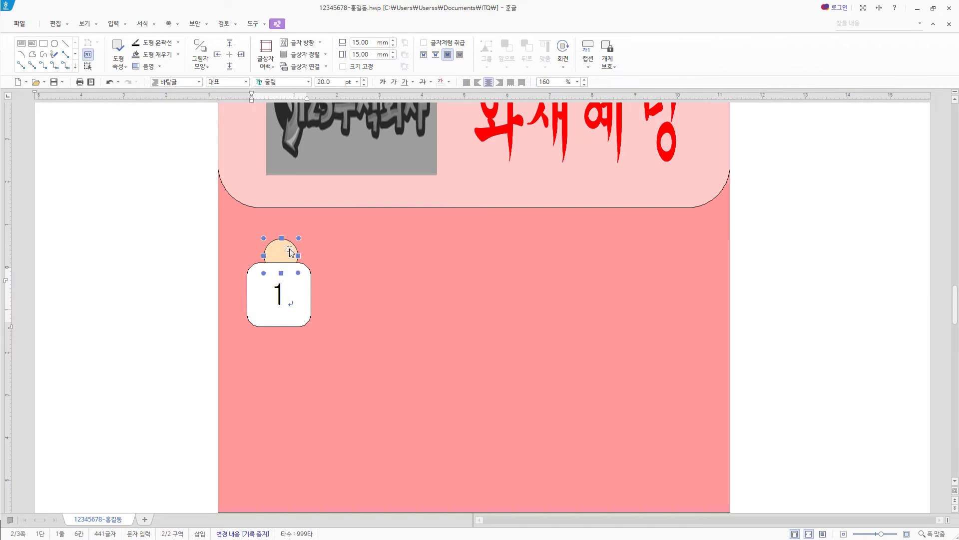
{"action": "right_click", "coordinate": [290, 250]}
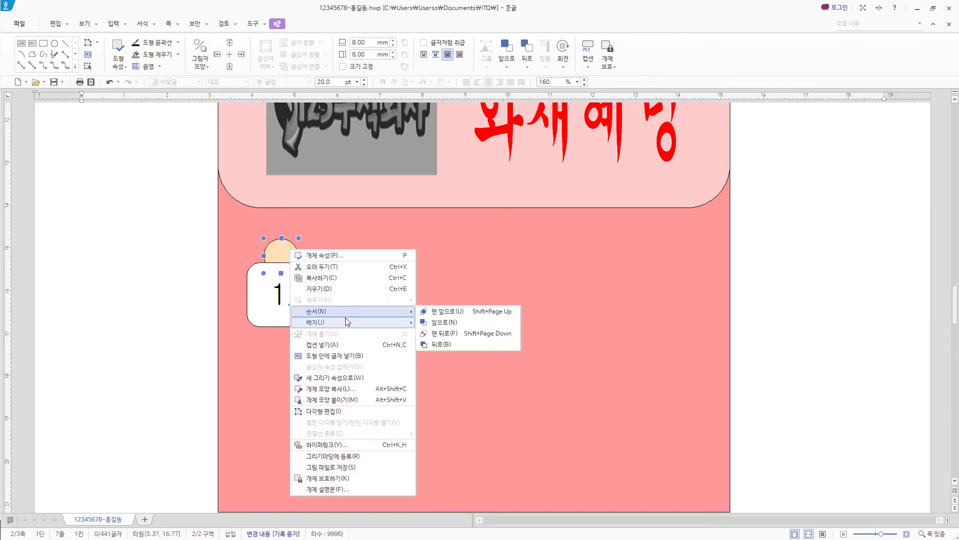
{"action": "mouse_move", "coordinate": [349, 322]}
{"action": "mouse_move", "coordinate": [394, 314]}
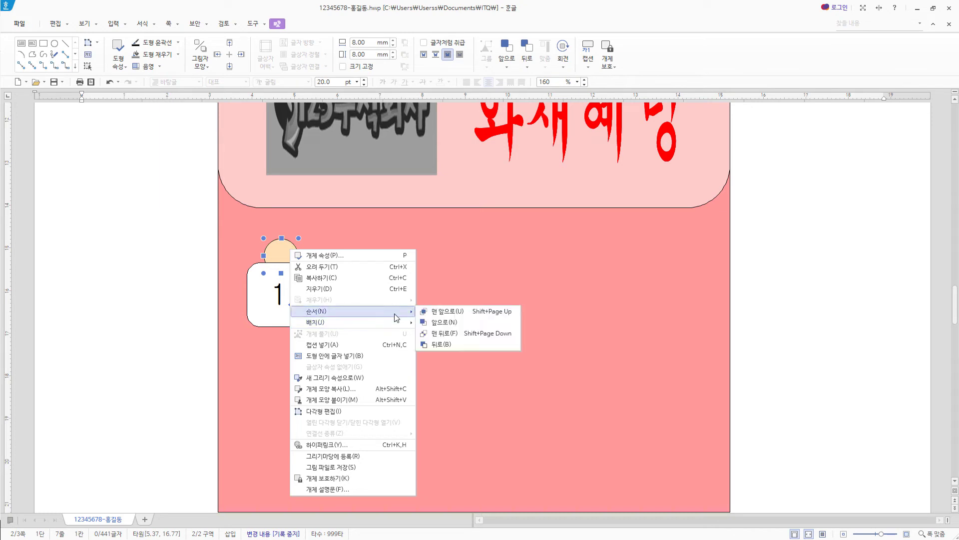
{"action": "left_click", "coordinate": [451, 315]}
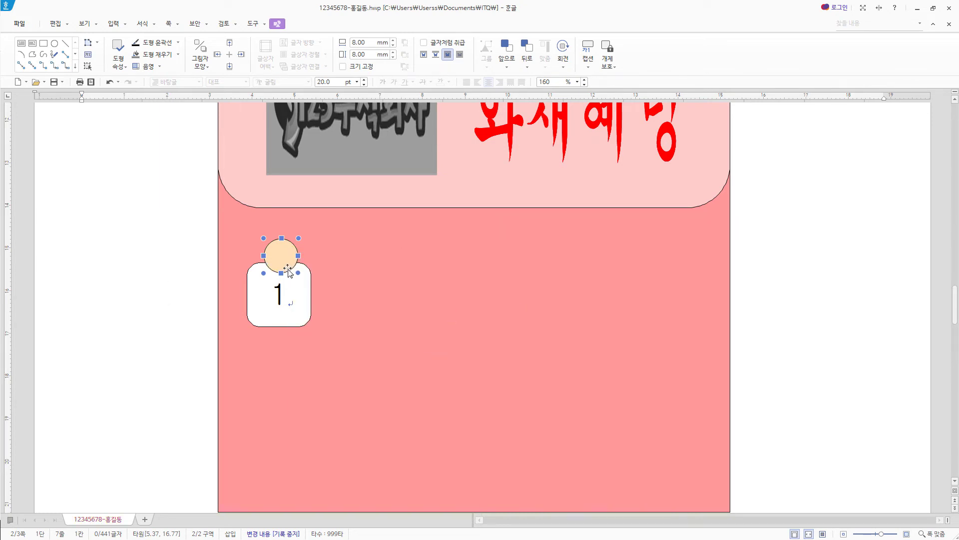
{"action": "left_click_drag", "start_coordinate": [284, 259], "coordinate": [330, 268]}
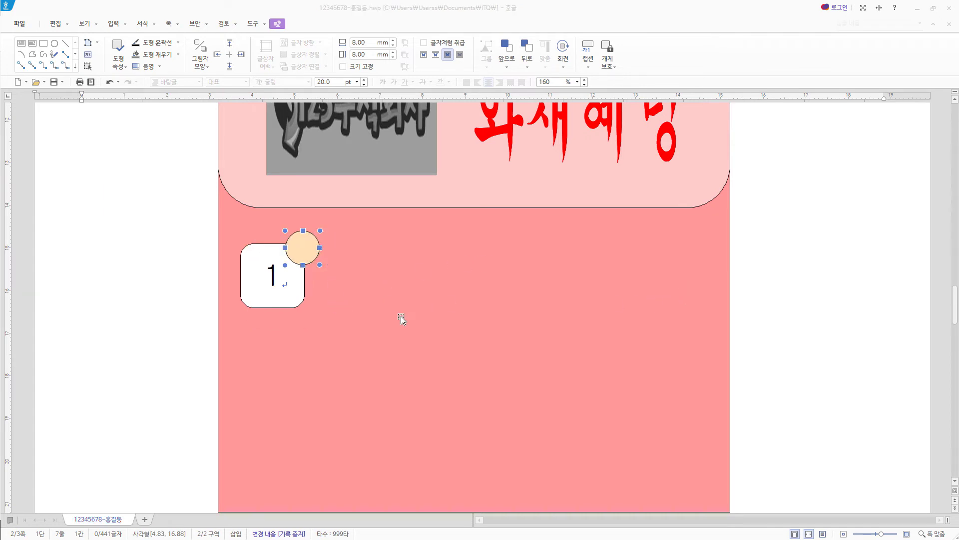
- Draw a text box about 79 by 13 mm beside the number box and enter "손잡이 부분의 안전핀 제거"
{"action": "left_click", "coordinate": [21, 43]}
{"action": "left_click_drag", "start_coordinate": [336, 243], "coordinate": [677, 301]}
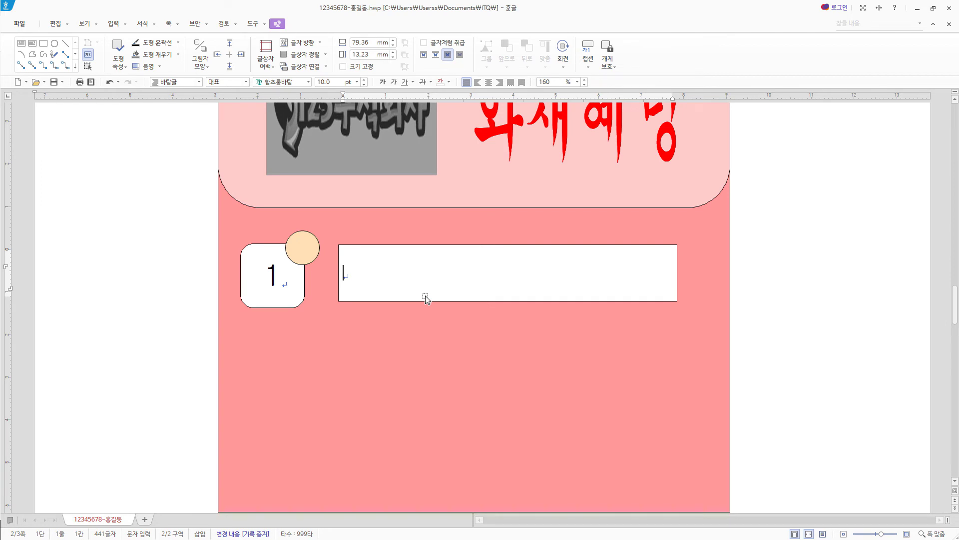
{"action": "type", "text": "손잡이 부분의 안전핀 제거"}
{"action": "key", "text": "Escape"}
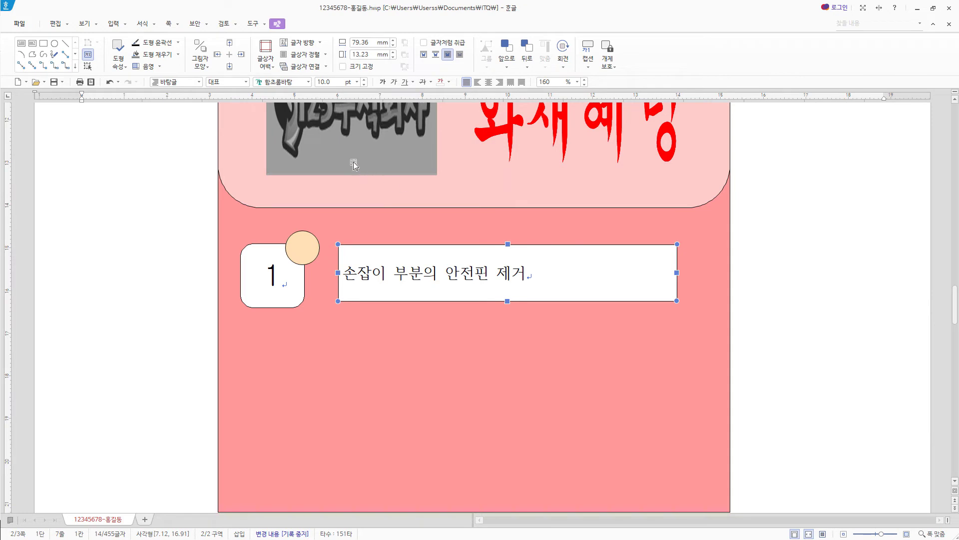
- Format the sentence box's text in 돋움 at 16 pt and centre it
{"action": "left_click", "coordinate": [295, 82]}
{"action": "type", "text": "ㄷ돋움"}
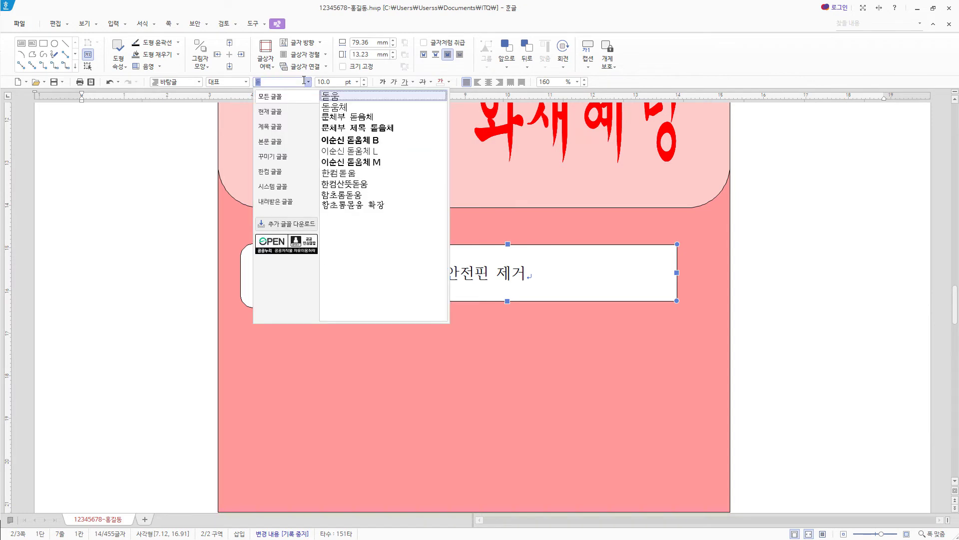
{"action": "key", "text": "Return"}
{"action": "key", "text": "Tab"}
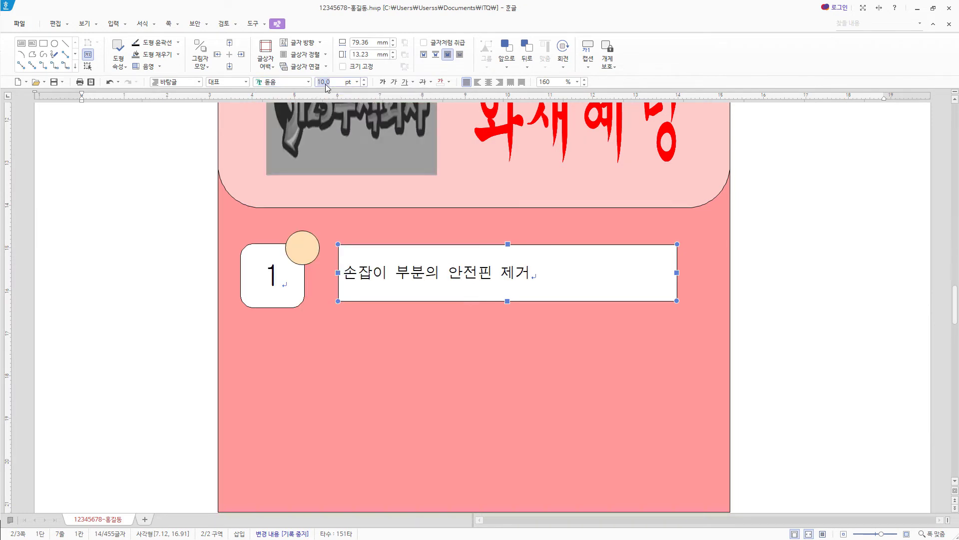
{"action": "type", "text": "16"}
{"action": "key", "text": "Return"}
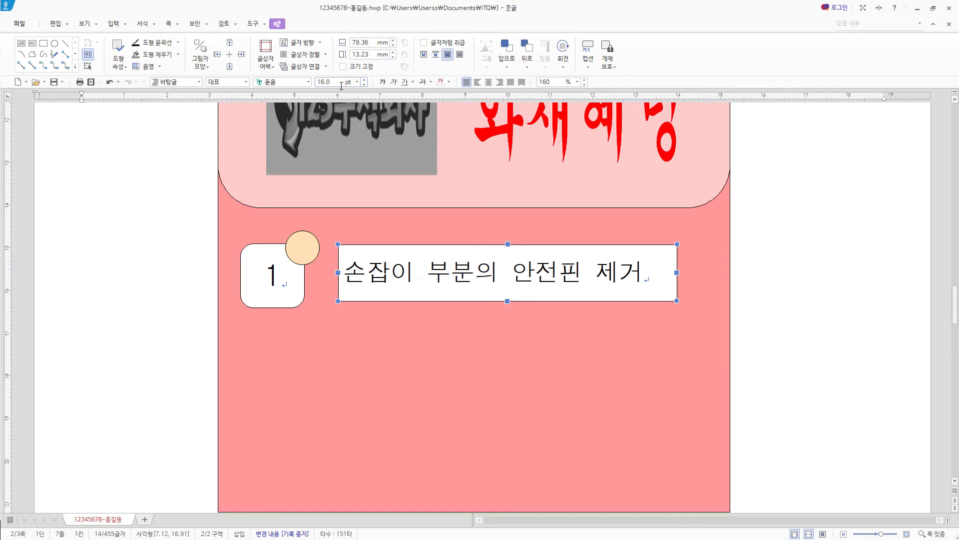
{"action": "left_click", "coordinate": [489, 83]}
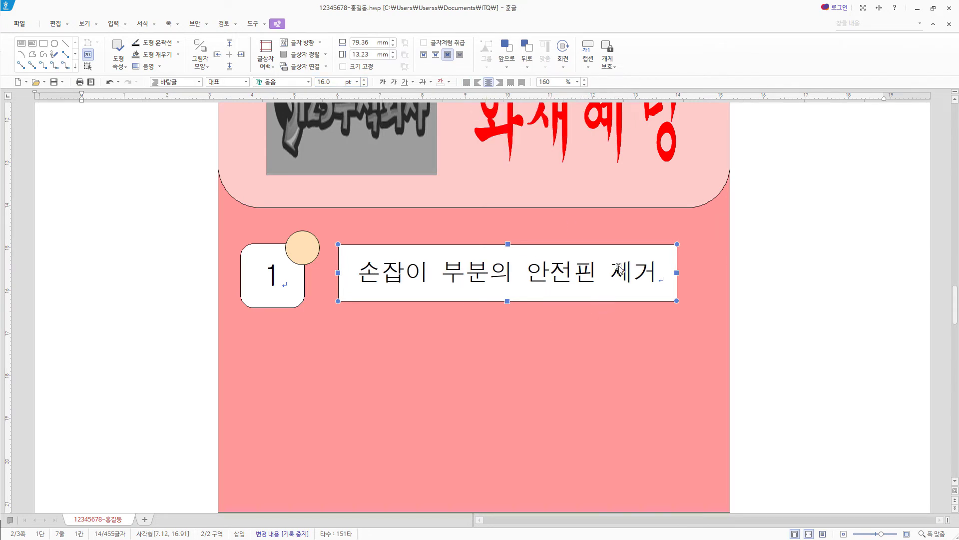
- Give the sentence box a dashed outline and no fill, and widen it to about 87 mm
{"action": "key", "text": "p"}
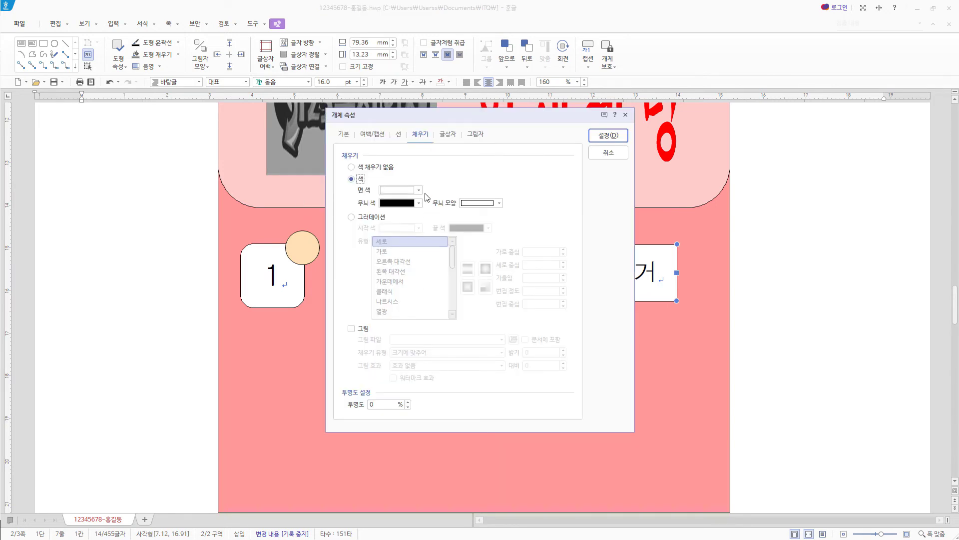
{"action": "left_click", "coordinate": [399, 135]}
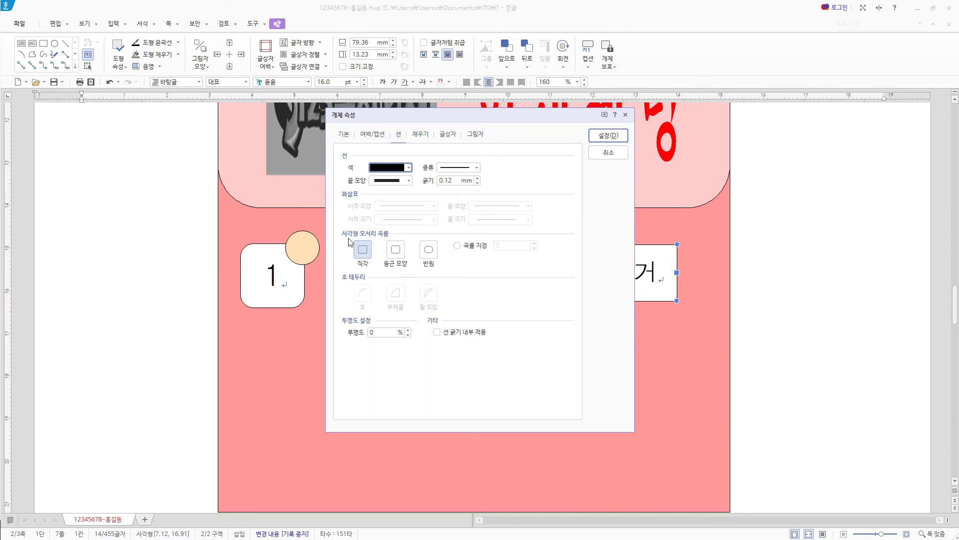
{"action": "left_click", "coordinate": [477, 172]}
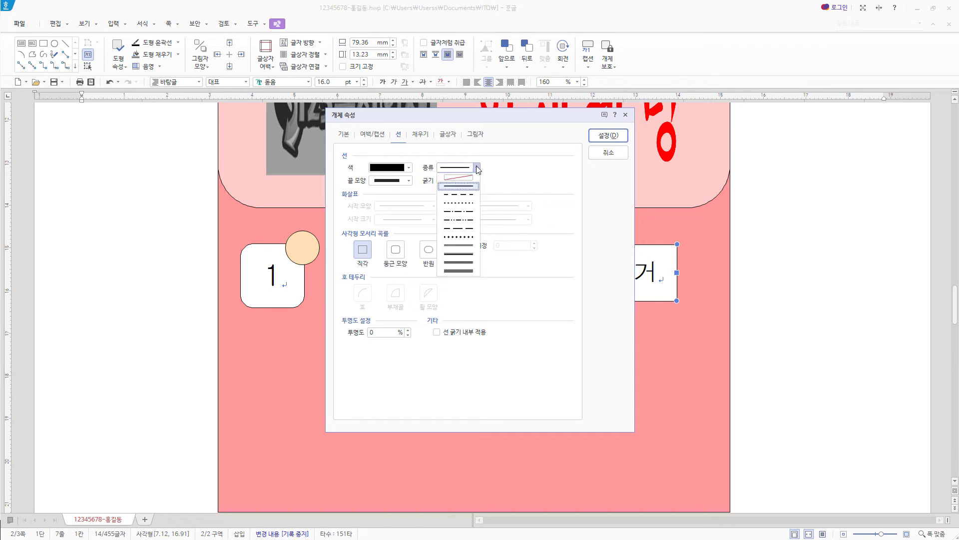
{"action": "left_click", "coordinate": [475, 209]}
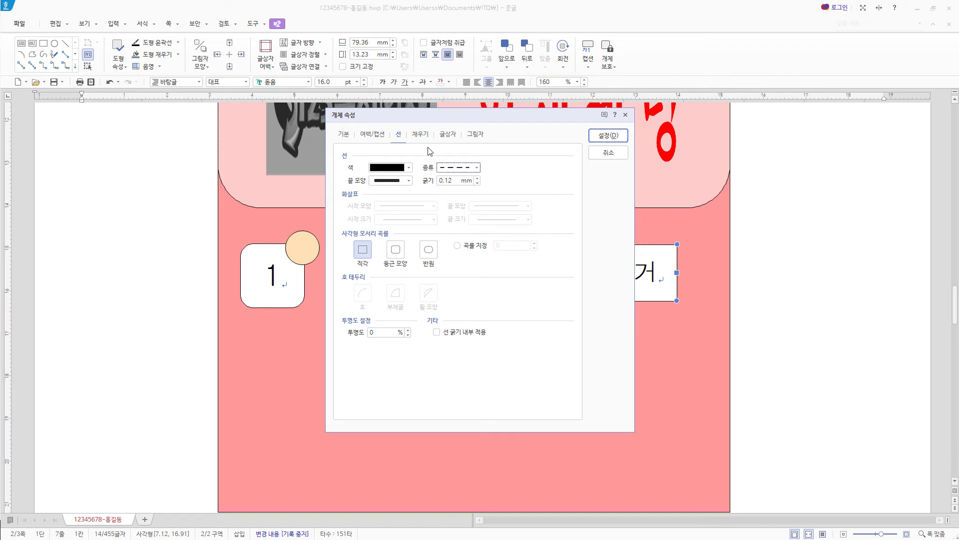
{"action": "left_click", "coordinate": [421, 136]}
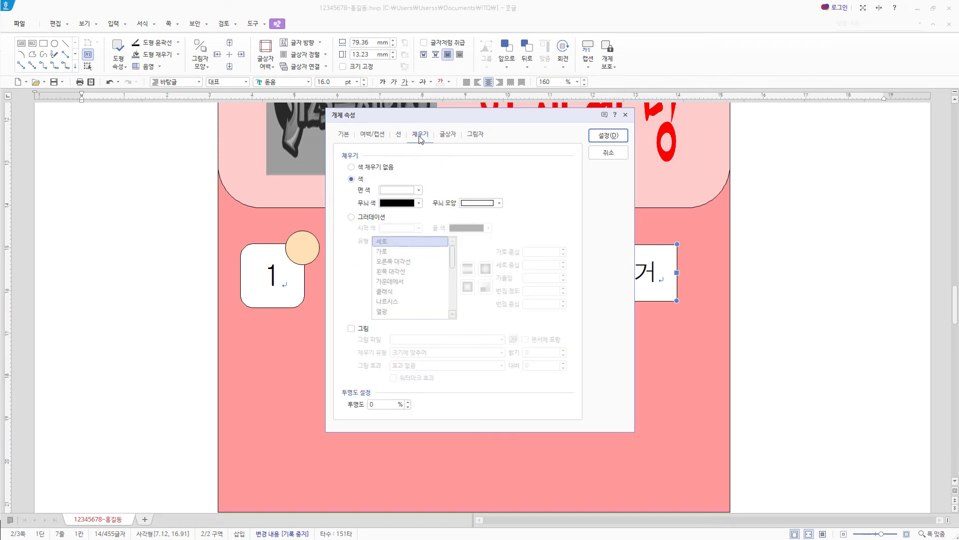
{"action": "left_click", "coordinate": [378, 168]}
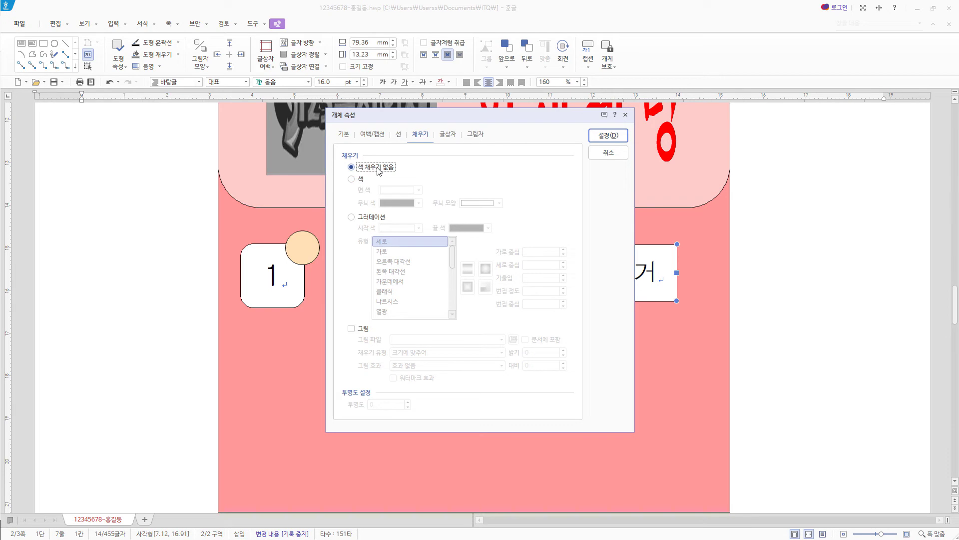
{"action": "left_click", "coordinate": [452, 138]}
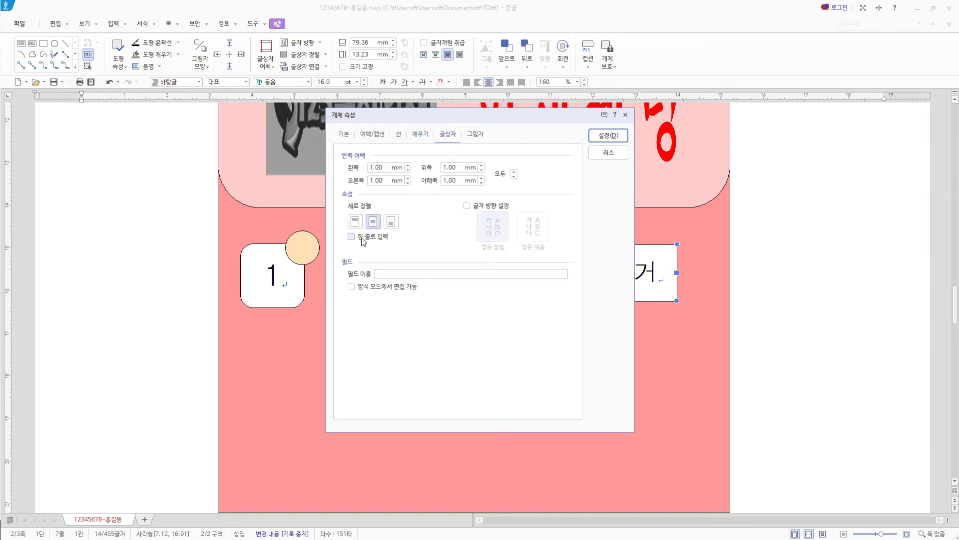
{"action": "left_click", "coordinate": [615, 139]}
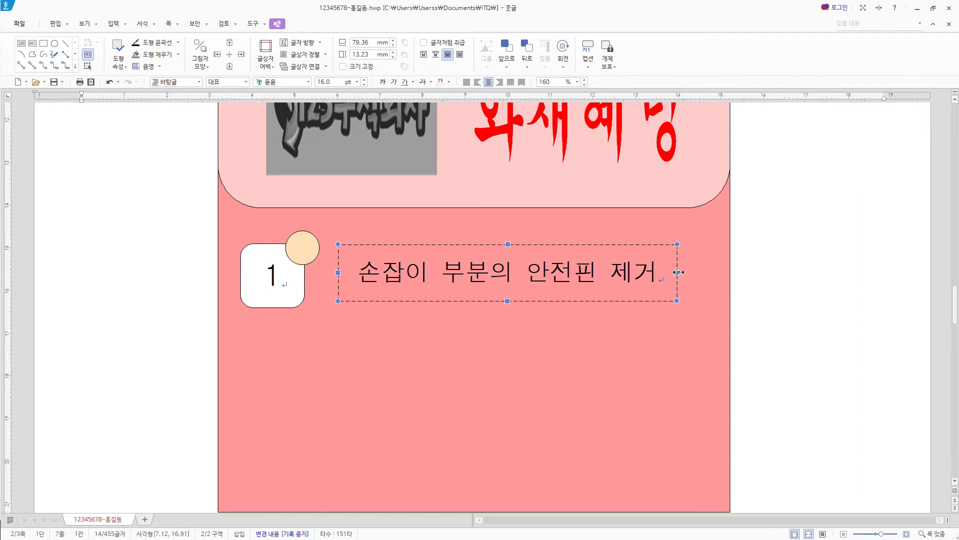
{"action": "left_click_drag", "start_coordinate": [678, 272], "coordinate": [705, 272]}
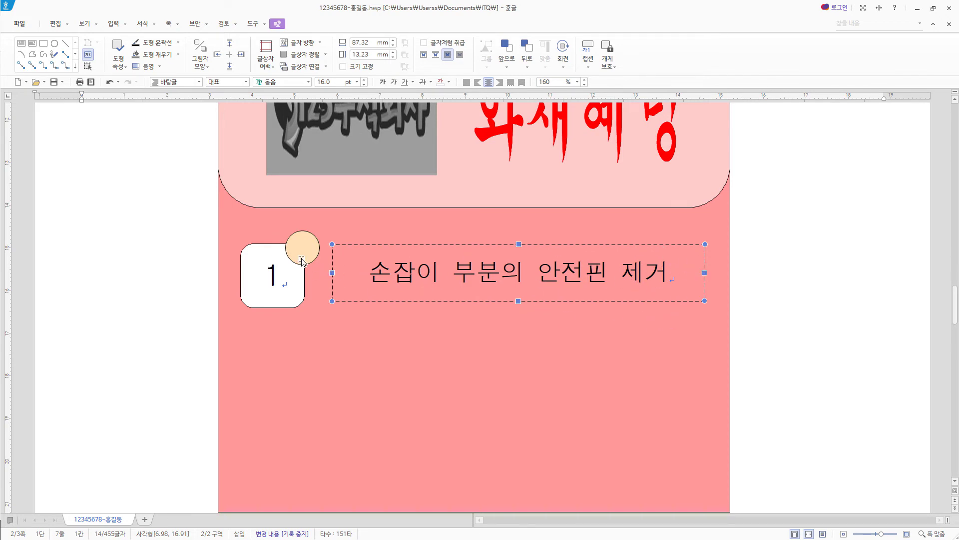
- Duplicate the number box, circle and sentence box together twice, placing the copies as two evenly spaced rows straight below
{"action": "left_click", "coordinate": [312, 245], "text": "shift"}
{"action": "left_click", "coordinate": [282, 278], "text": "shift"}
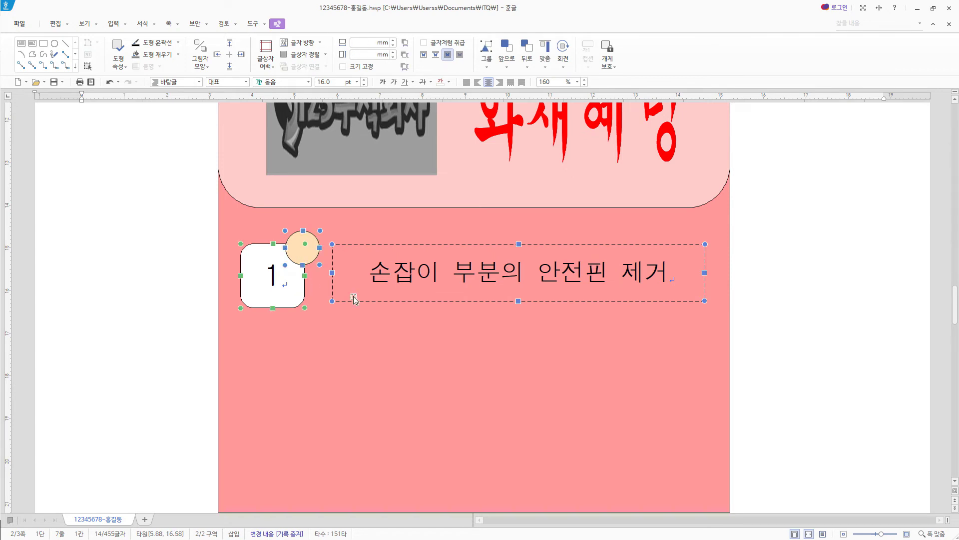
{"action": "scroll", "coordinate": [490, 334], "scroll_direction": "down", "scroll_amount": 2}
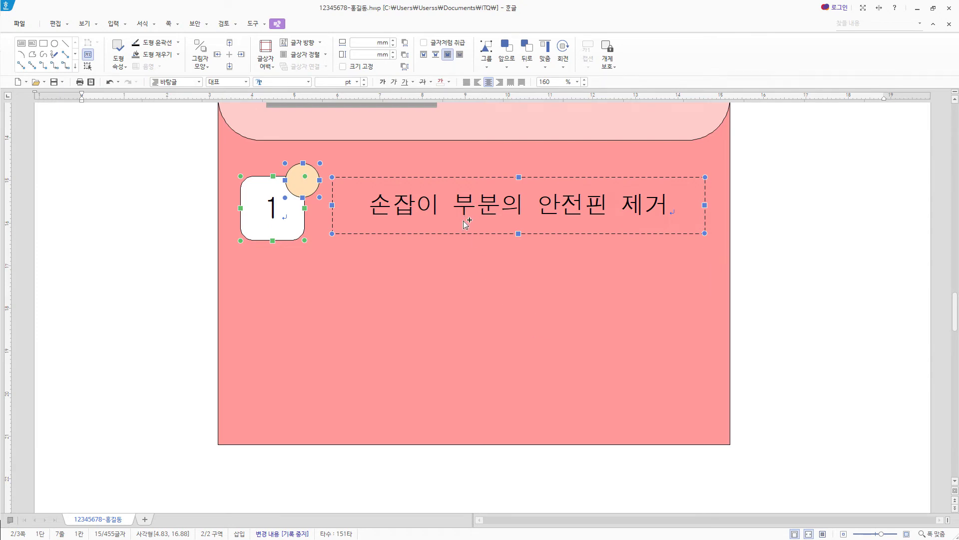
{"action": "left_click_drag", "start_coordinate": [463, 221], "coordinate": [490, 411]}
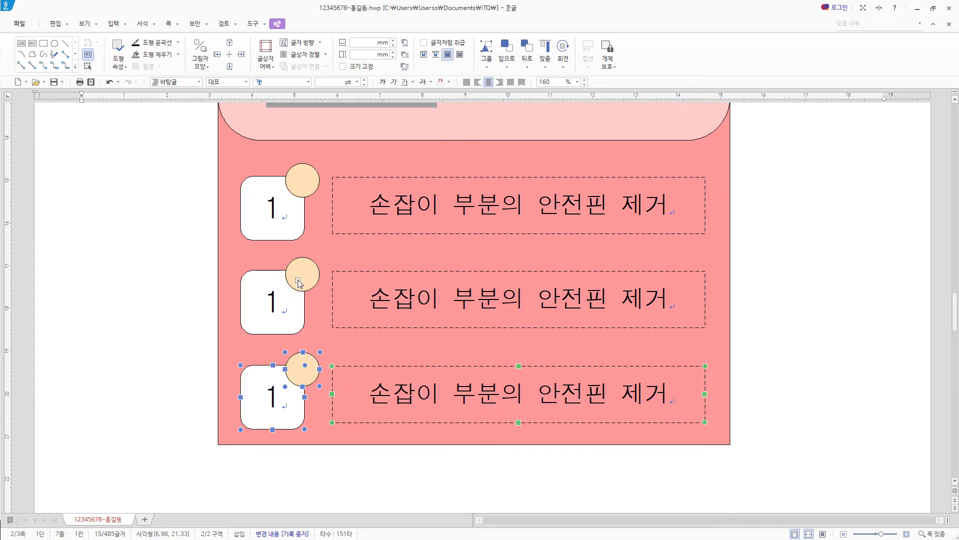
- Renumber the copied rows 2 and 3, and replace their sentences with "바람은 등지고 호스 방향은 불" and "손잡이 움켜쥐고 빗자루 쓸듯 쏨"
{"action": "left_click", "coordinate": [272, 307]}
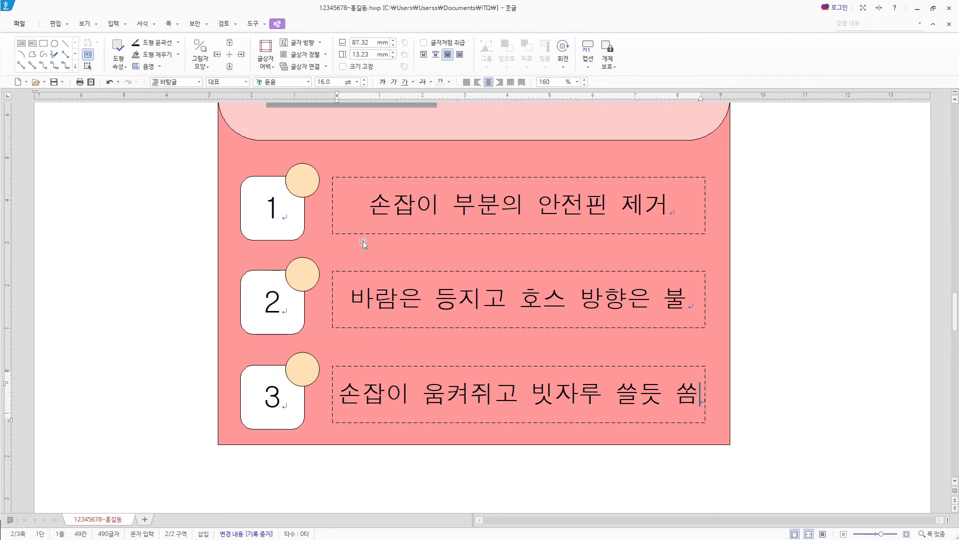
- Fill the circle on the number 2 box with bright magenta
{"action": "left_click", "coordinate": [310, 281]}
{"action": "key", "text": "p"}
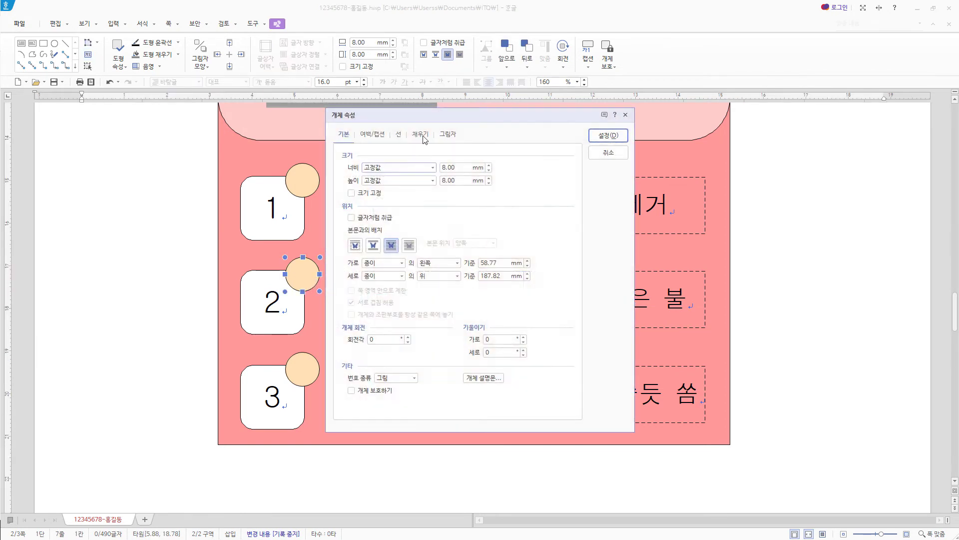
{"action": "left_click", "coordinate": [423, 136]}
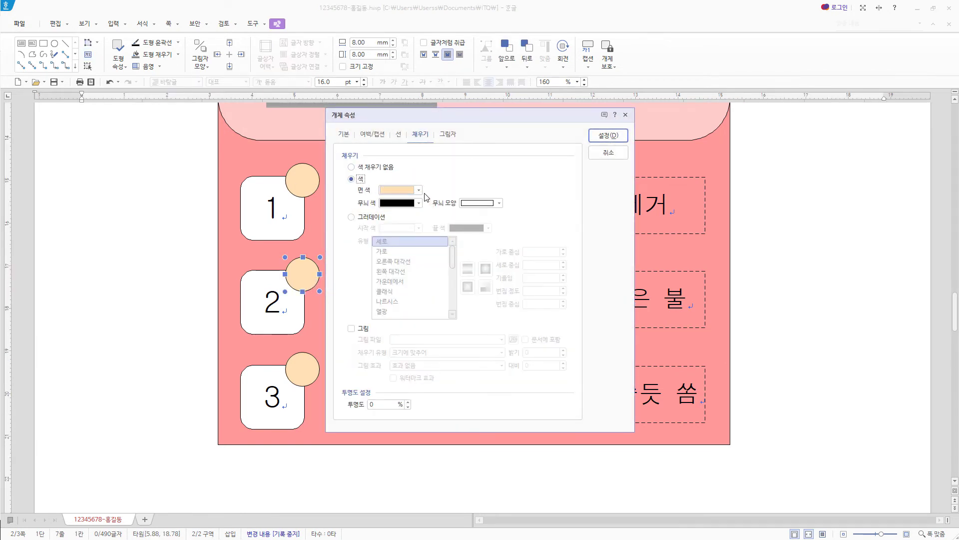
{"action": "left_click", "coordinate": [420, 190]}
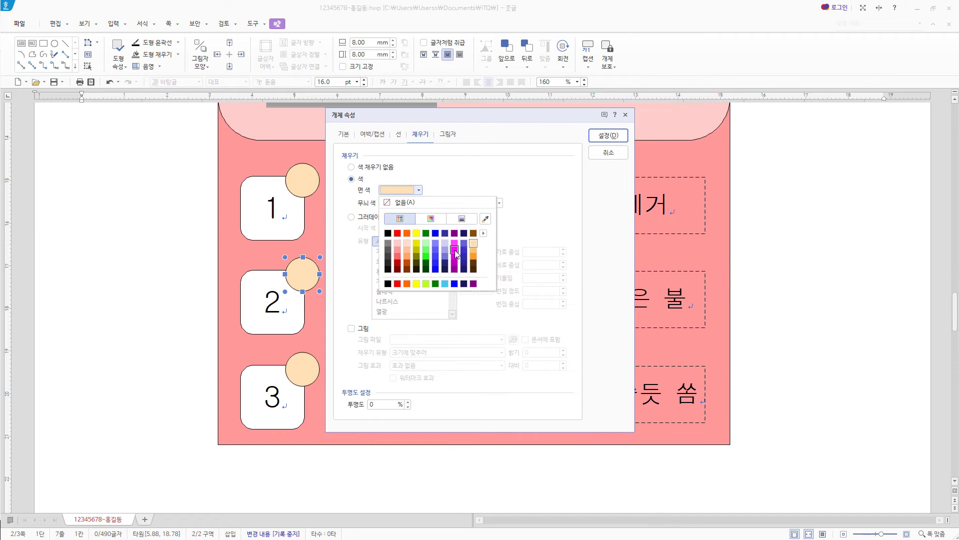
{"action": "left_click", "coordinate": [454, 251]}
{"action": "left_click", "coordinate": [610, 136]}
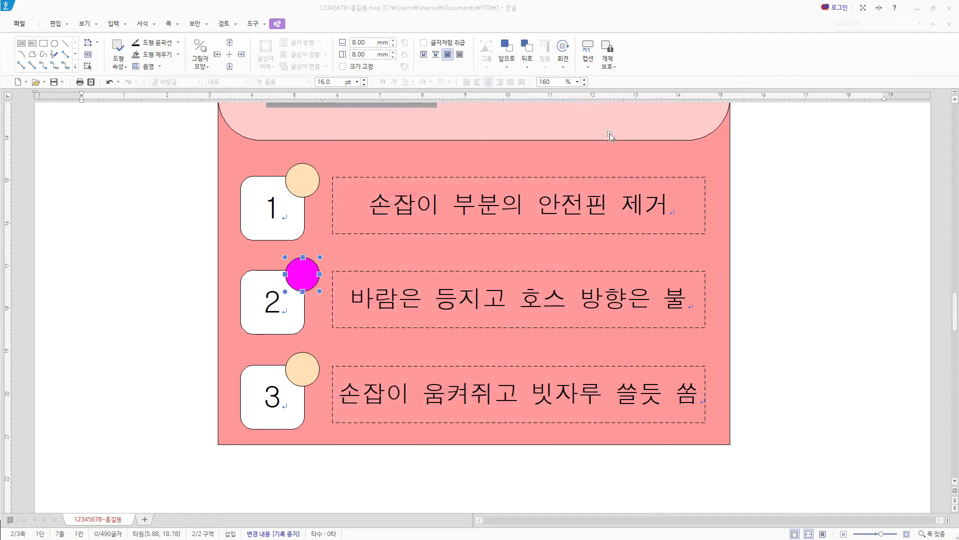
- Fill the circle on the number 3 box with medium violet-blue
{"action": "left_click", "coordinate": [310, 380]}
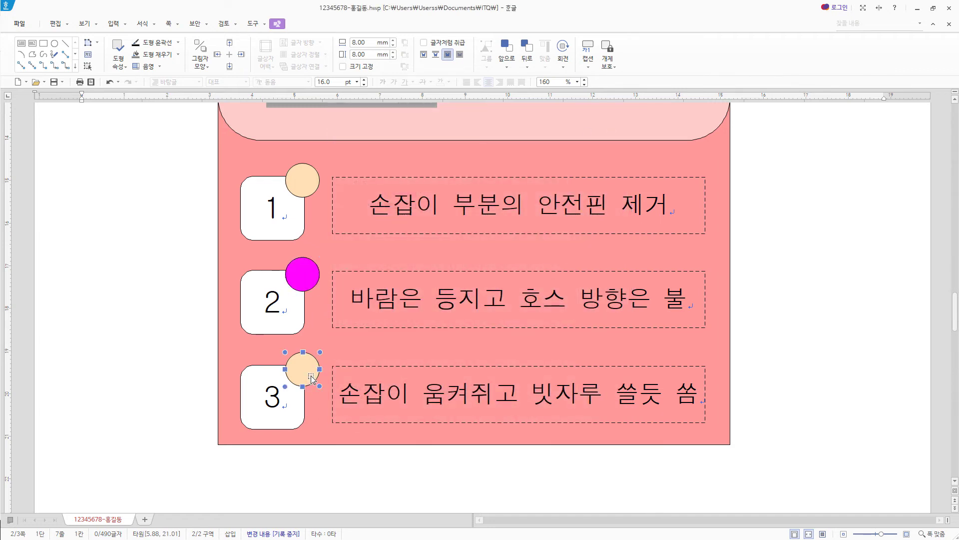
{"action": "key", "text": "p"}
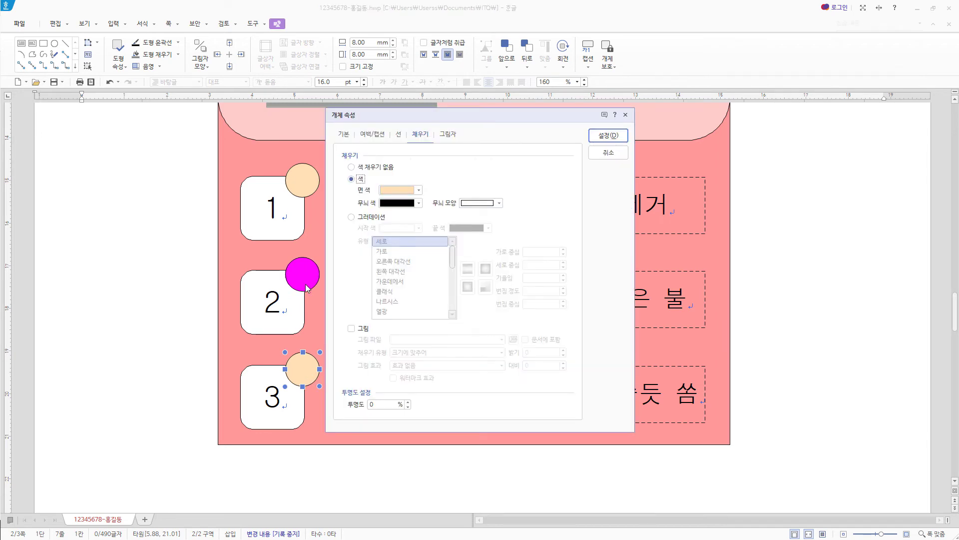
{"action": "left_click", "coordinate": [418, 190]}
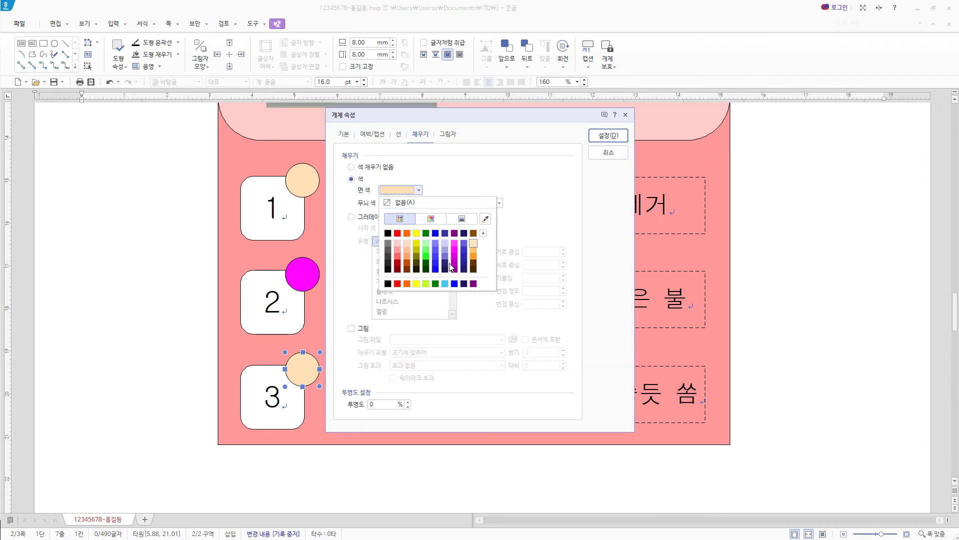
{"action": "left_click", "coordinate": [445, 254]}
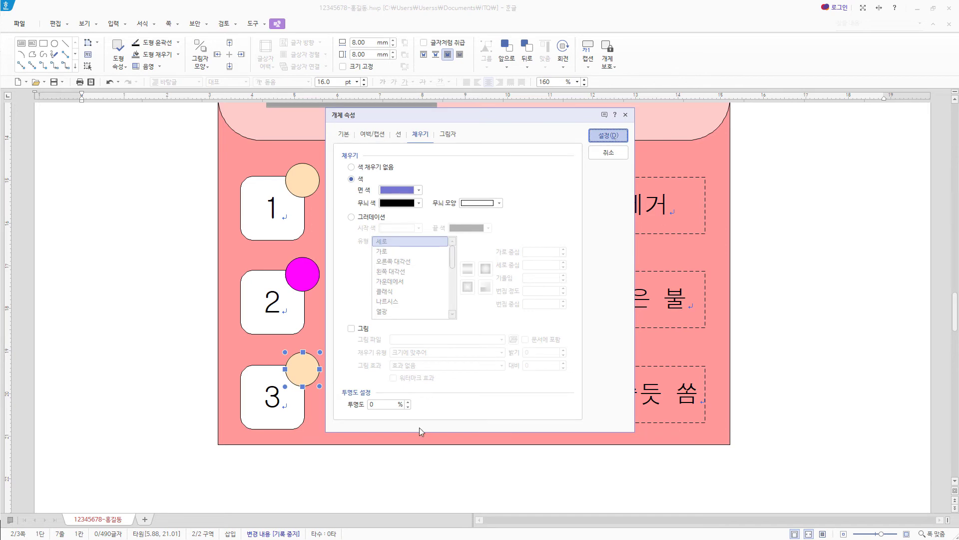
{"action": "key", "text": "Return"}
- Below the title "어느 소방관의 기도", leave a blank line and enter the body paragraph running from "소방관이 지은 기도문이 있다." to "신조처럼 알려져 있다."
{"action": "scroll", "coordinate": [422, 423], "scroll_direction": "up", "scroll_amount": 5}
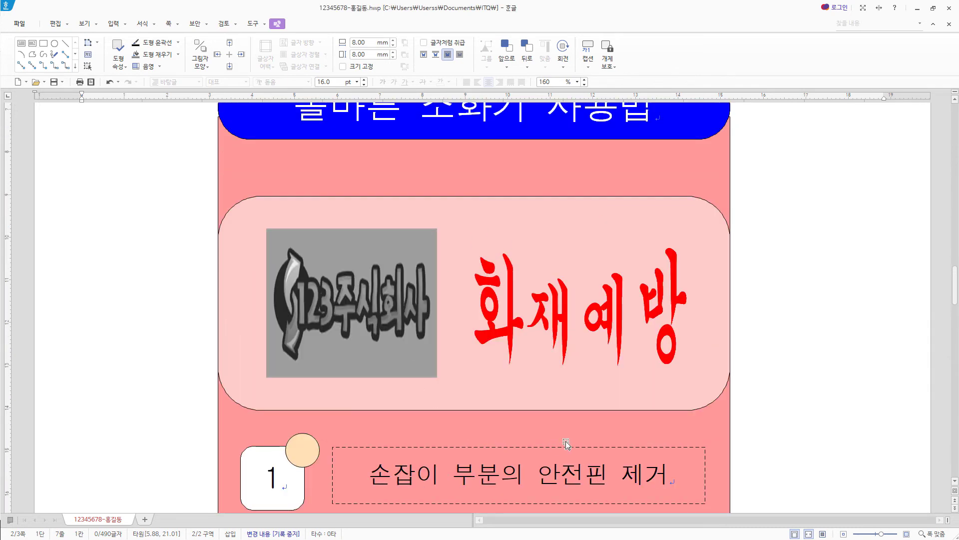
{"action": "scroll", "coordinate": [545, 443], "scroll_direction": "down", "scroll_amount": 2}
{"action": "scroll", "coordinate": [611, 408], "scroll_direction": "down", "scroll_amount": 1}
{"action": "scroll", "coordinate": [610, 409], "scroll_direction": "down", "scroll_amount": 2}
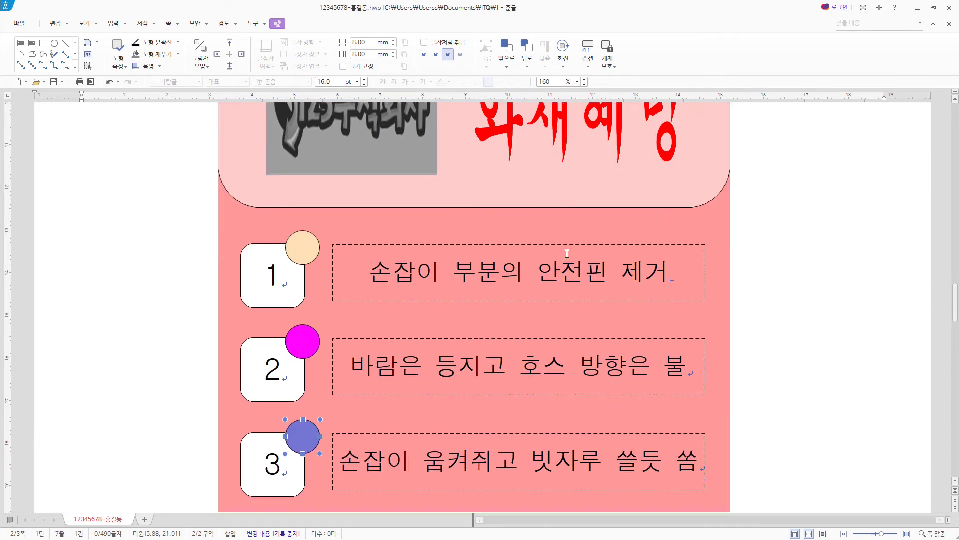
{"action": "scroll", "coordinate": [533, 437], "scroll_direction": "down", "scroll_amount": 3}
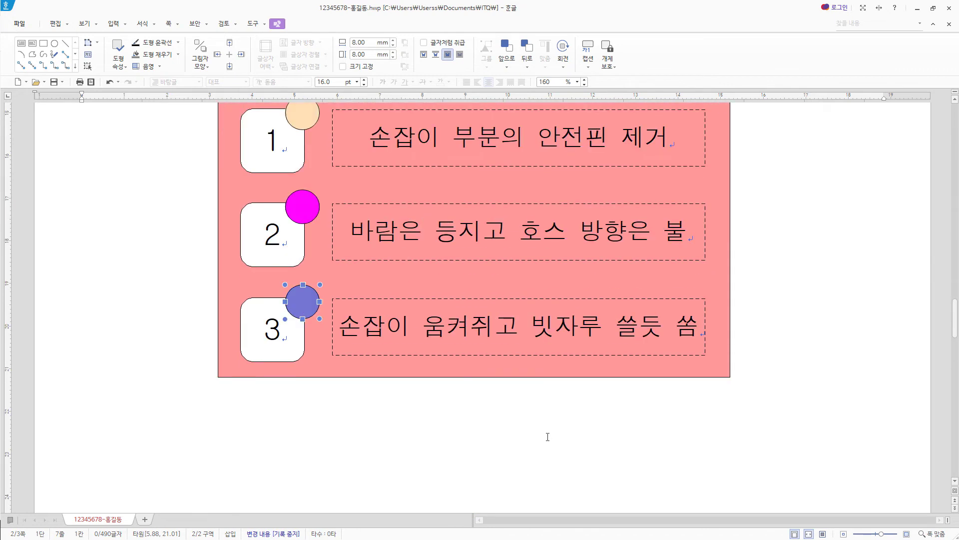
{"action": "scroll", "coordinate": [548, 437], "scroll_direction": "down", "scroll_amount": 2}
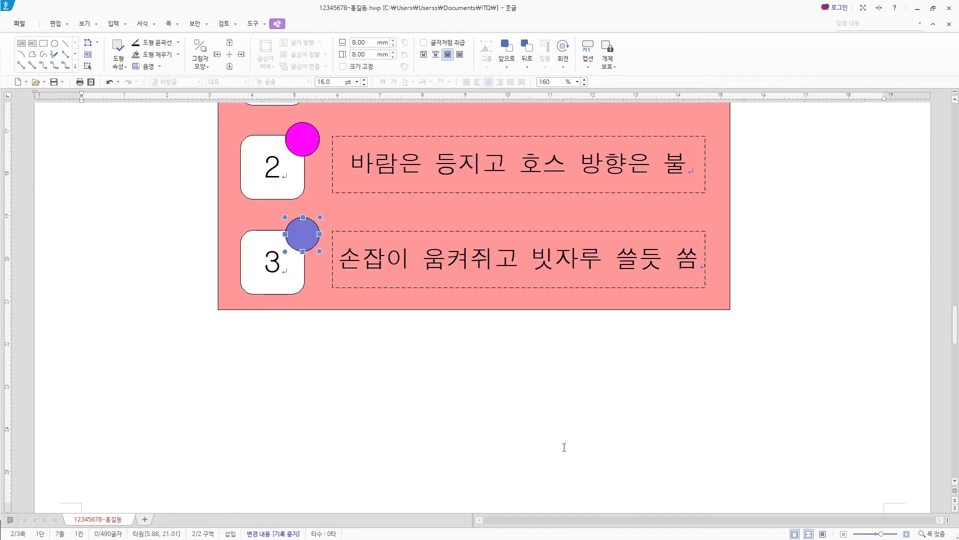
{"action": "scroll", "coordinate": [484, 440], "scroll_direction": "up", "scroll_amount": 2}
{"action": "scroll", "coordinate": [484, 438], "scroll_direction": "down", "scroll_amount": 10}
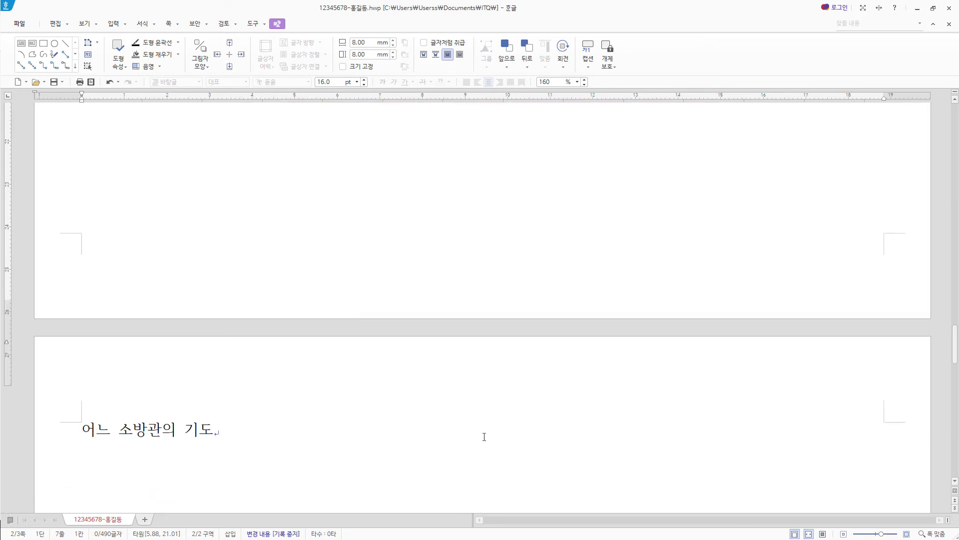
{"action": "scroll", "coordinate": [484, 437], "scroll_direction": "down", "scroll_amount": 4}
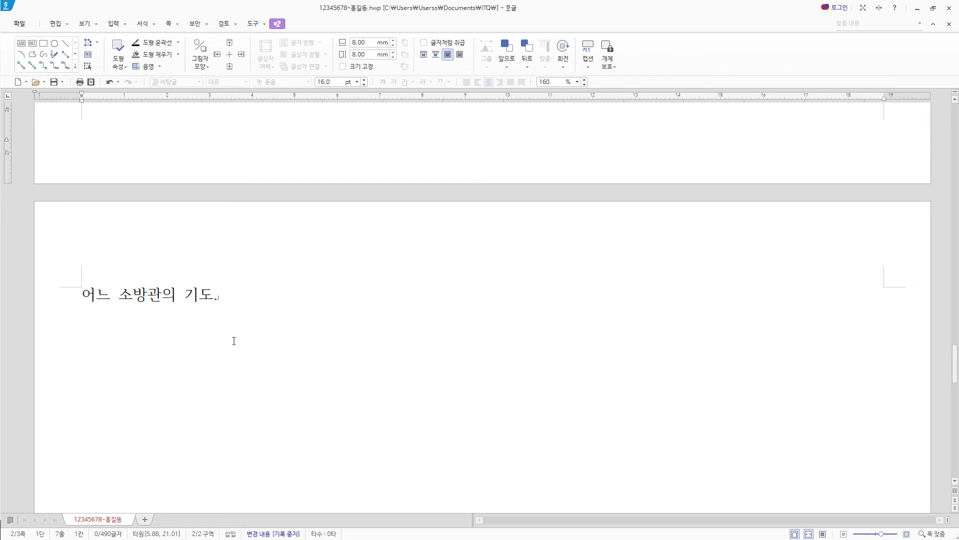
{"action": "left_click", "coordinate": [235, 294]}
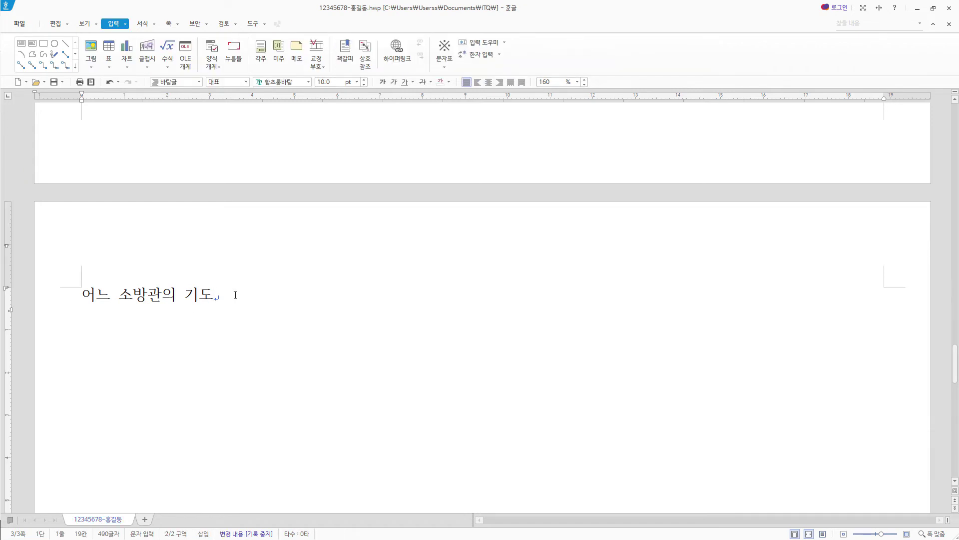
{"action": "key", "text": "Return"}
{"action": "key", "text": "Return"}
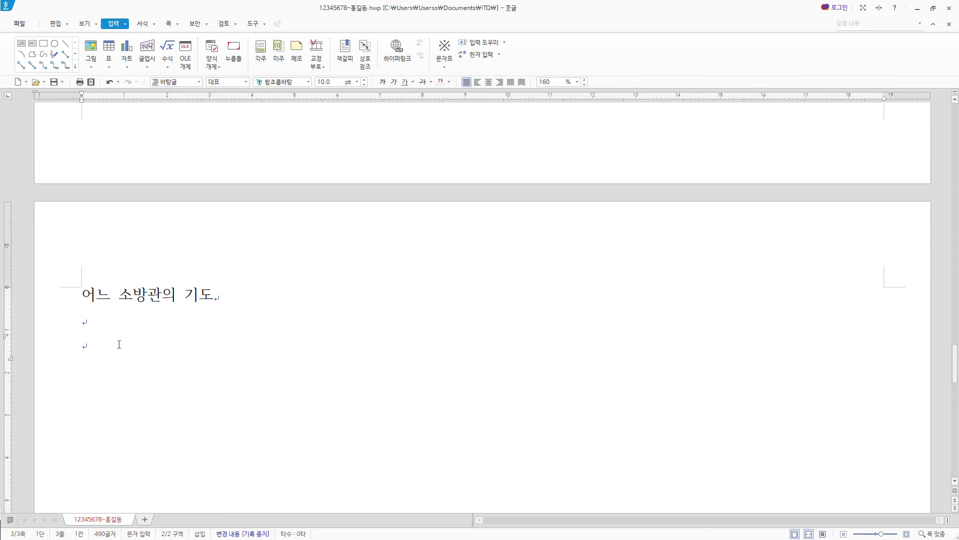
{"action": "type", "text": "소방관이 지은 기도문이 있다. 이 시는 화재 진압 도중 어린아이를 구하지 못한 죄책감과 간절함으로 작성된 거라 한다. ‘제가 부름을 받을 때는 신이시여 아무리 강력한 화염 속에서도 한 생명을 구할 수 있는 힘을 저에게 주소서 너무 늦기 전에 어린아이를 감싸 안을 수 있게 하시고 공포에 떠는 노인을 구하게 하소서 저에게는 언제나 안전을 기할 수 있게 하시어 가냘픈 외침까지도 들을 수 있게 하시고 신속하고 효율적으로 화재를 진압하게 하소서 그리고 신의 뜻에 따라 저의 목숨을 잃게 되면 신의 은총으로 저와 아내와 가족을 돌보아 주소서 (후략)’ 이 시는 전 세계 소방관들의 신조처럼 알려져 있다."}
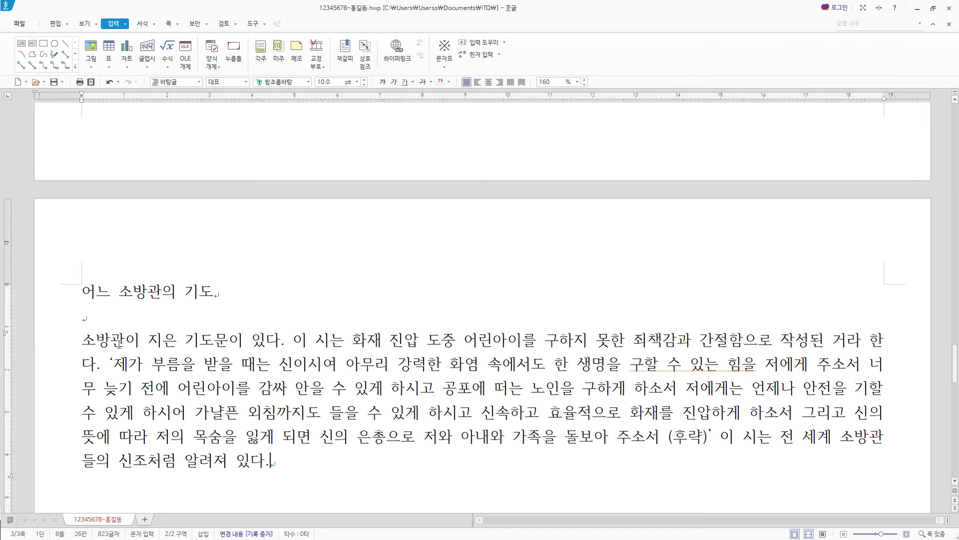
{"action": "scroll", "coordinate": [356, 344], "scroll_direction": "down", "scroll_amount": 3}
{"action": "left_click_drag", "start_coordinate": [82, 205], "coordinate": [297, 327]}
{"action": "left_click", "coordinate": [299, 326]}
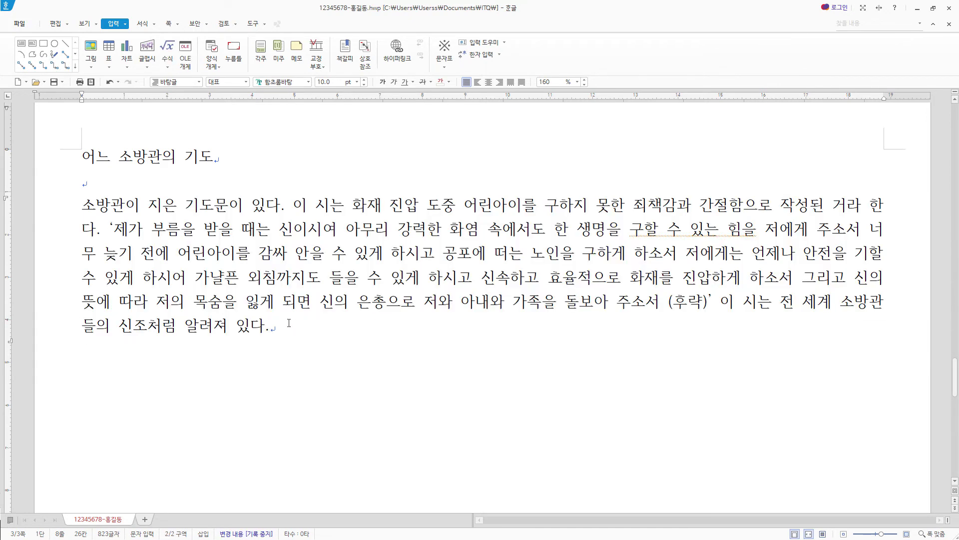
- Start an indented second paragraph with "대한민국 소방관, 국민 대부분이 가장 신뢰" and convert 신뢰 to the 한글(漢字) form with 信賴
{"action": "key", "text": "Return"}
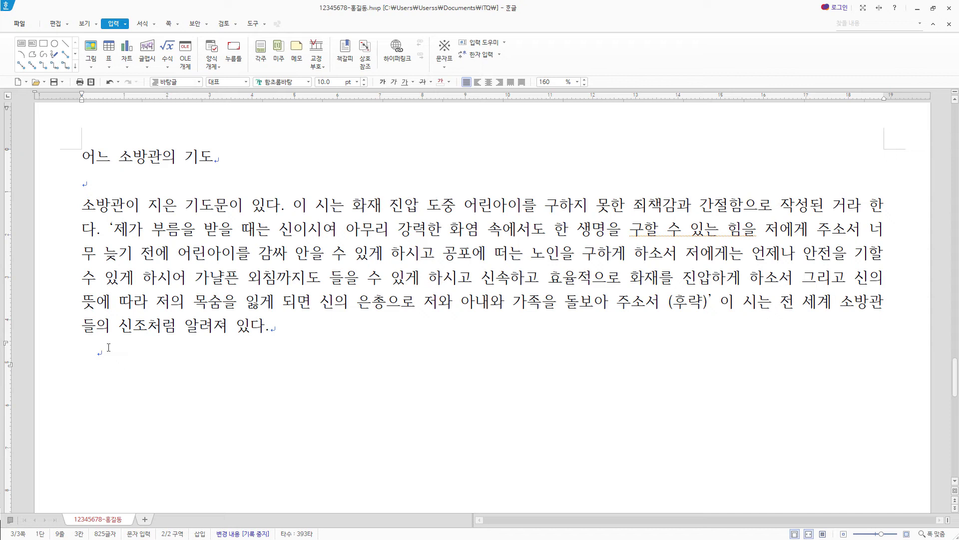
{"action": "type", "text": "대한민국 소방관, 국민 대부분이 가장 신뢰"}
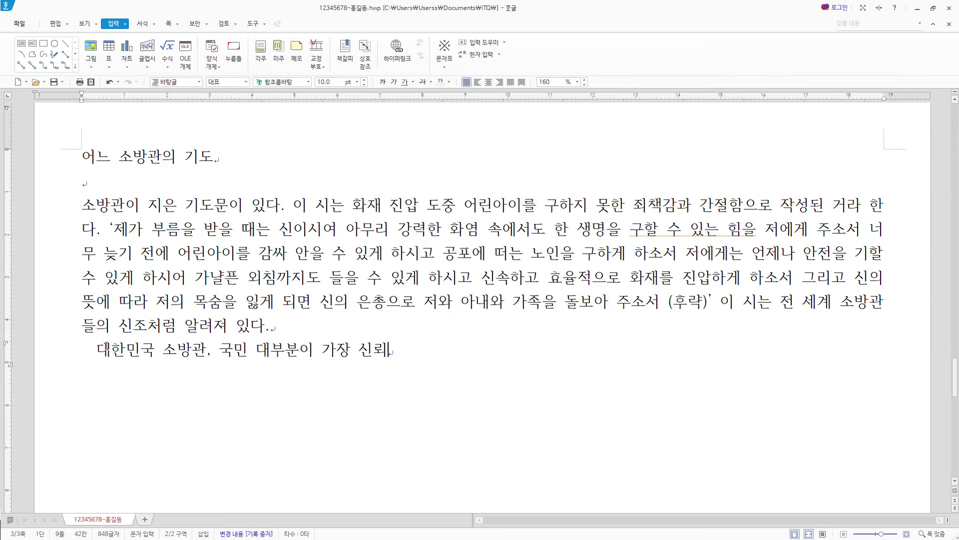
{"action": "key", "text": "F9"}
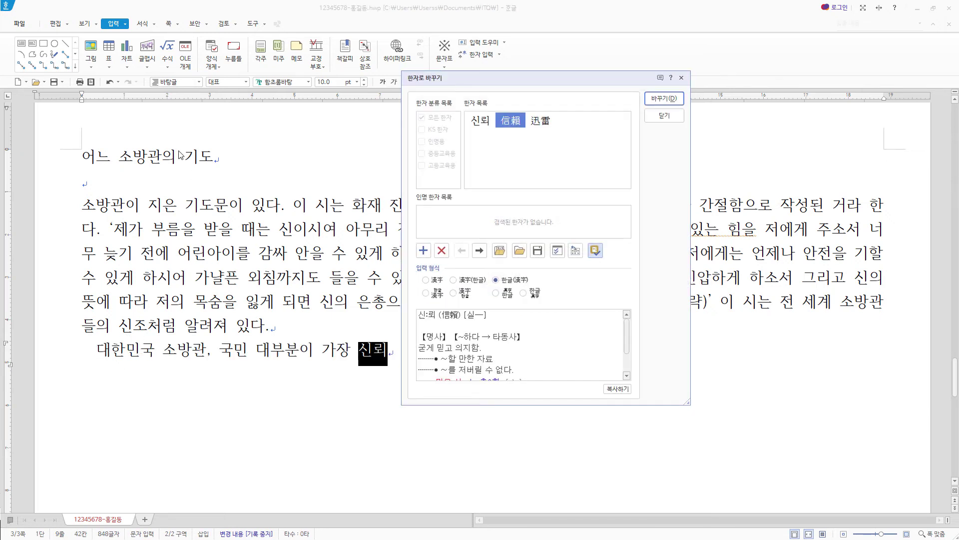
{"action": "mouse_move", "coordinate": [514, 124]}
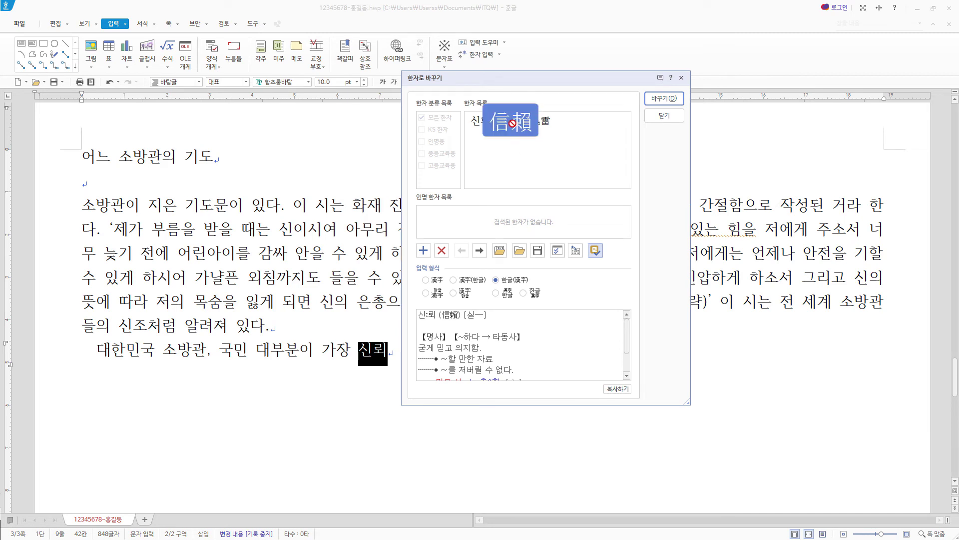
{"action": "left_click", "coordinate": [514, 281]}
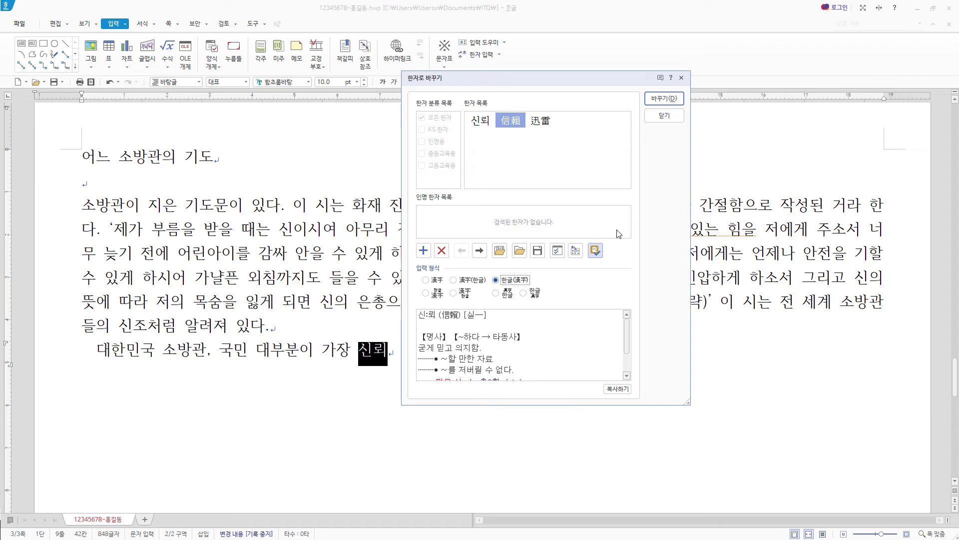
{"action": "left_click", "coordinate": [672, 101]}
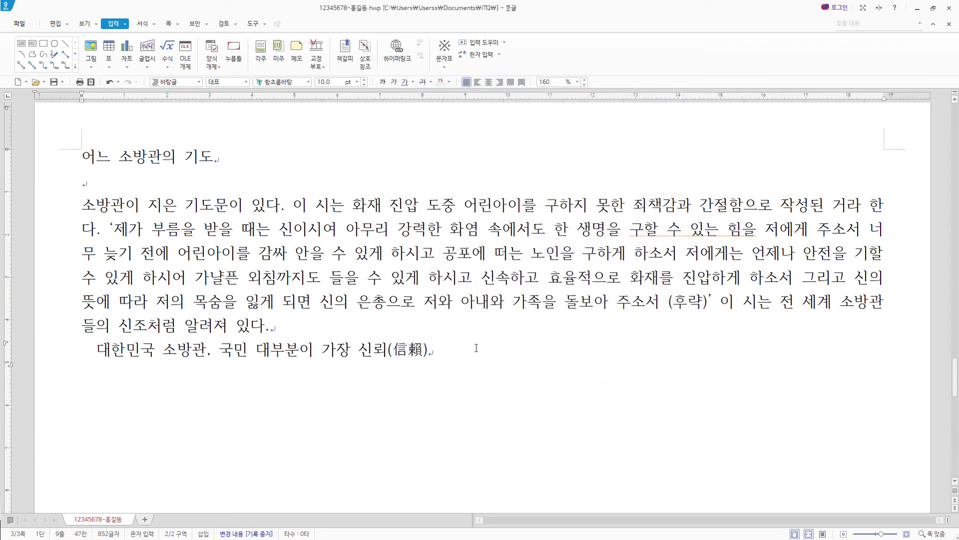
- Continue the paragraph from "하지만 처우는 최하위 약자인 직업" to "국가의 작은 영웅" and convert 영웅 to the 한글(漢字) form with 英雄
{"action": "type", "text": "하지만 처우는 최하위 약자인 직업, 모두가 도망쳐 나올 때 위험으로 뛰어드는 사람들이다. 소방관이 다치거나 순직할 때 국가의 작은 영웅"}
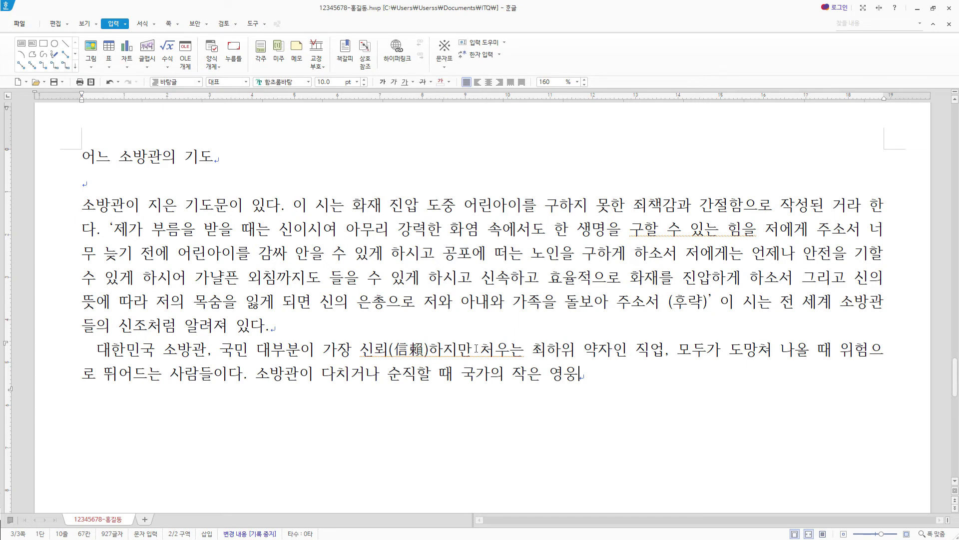
{"action": "key", "text": "F9"}
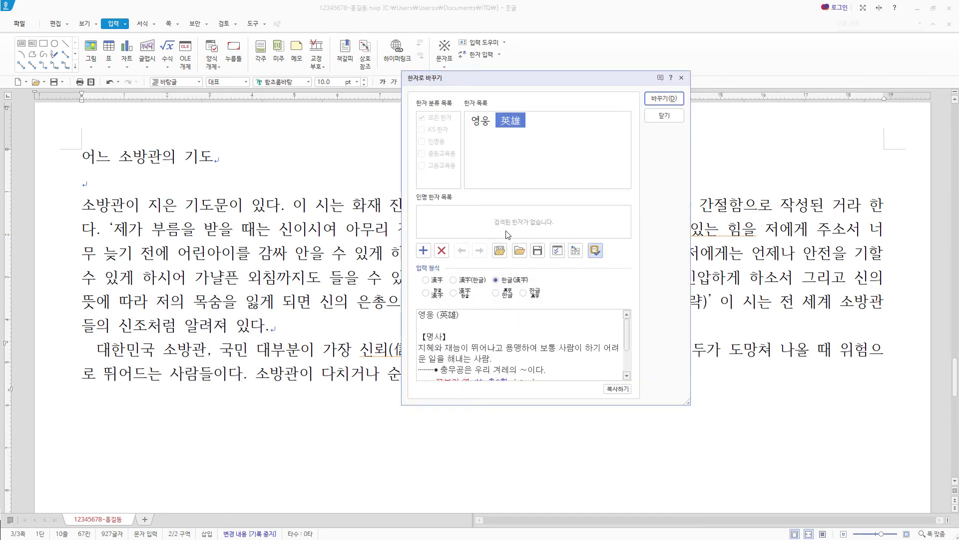
{"action": "left_click", "coordinate": [670, 103]}
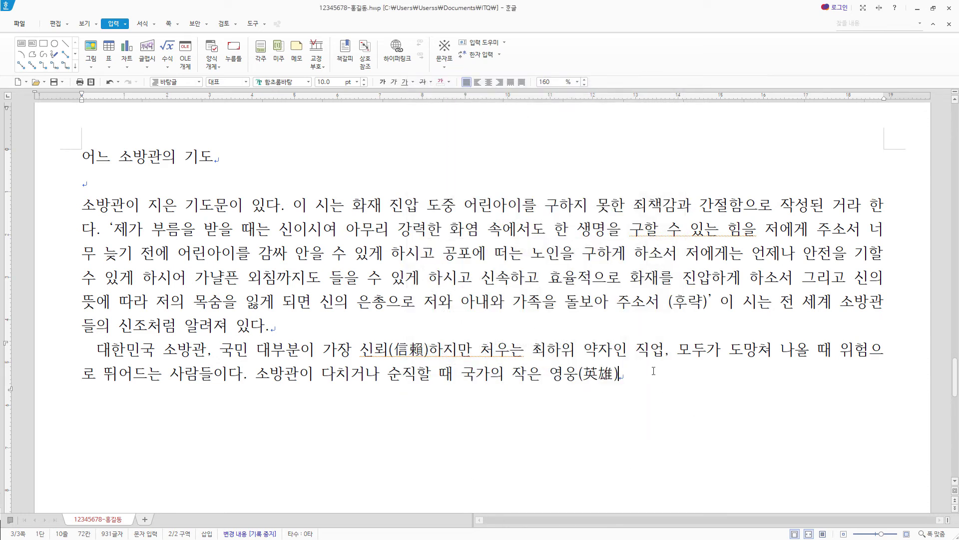
- Complete the second paragraph with the text from "이라고 조명하는 것은 잠시뿐" to "사회가 빨리 되길 간절히 바란다."
{"action": "type", "text": "이라고 조명하는 것은 잠시뿐, 사람들도 세상도 그들을 너무 빨리 잊는다. 하지만 소방관들은 숨도 제대로 못 쉬는 화염 속으로 언제 무너질지 모르는 건물 속으로 오늘도 생명을 구하러 뛰어 들어간다. 이처럼 우리 주변에서 공공을 위해 묵묵히 자신의 일에 종사하는 분들이 존중 받고 대접 받는 사회가 빨리 되길 간절히 바란다."}
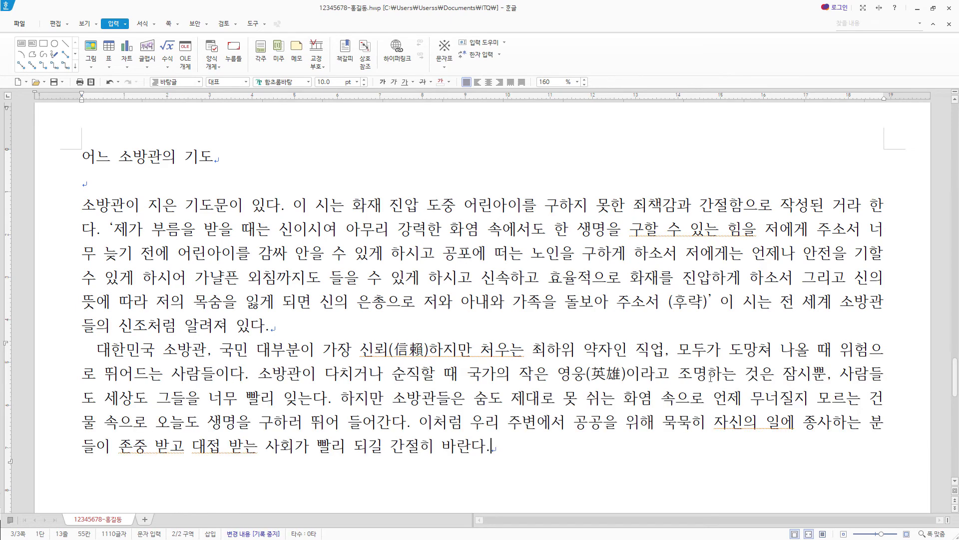
{"action": "scroll", "coordinate": [736, 383], "scroll_direction": "down", "scroll_amount": 3}
{"action": "scroll", "coordinate": [640, 319], "scroll_direction": "down", "scroll_amount": 2}
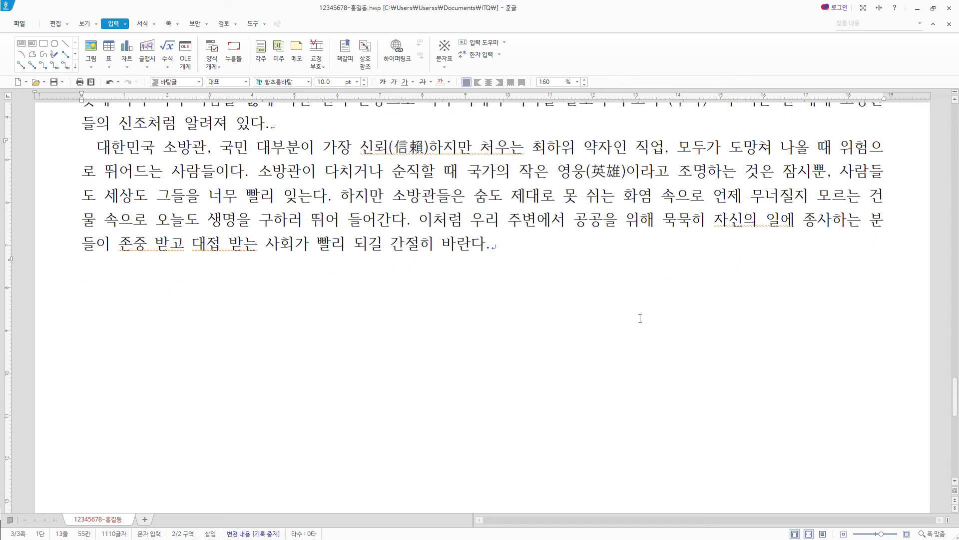
- Leave a blank line after the paragraph and add the heading "★ 전기, 가스 화재 예방요령" with a black star from the HNC character map
{"action": "key", "text": "Return"}
{"action": "key", "text": "Return"}
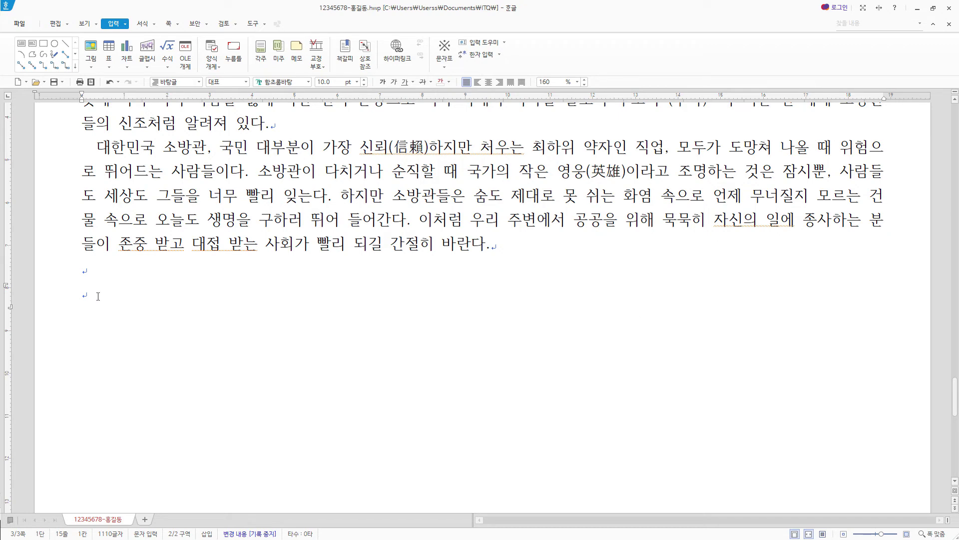
{"action": "key", "text": "ctrl+F10"}
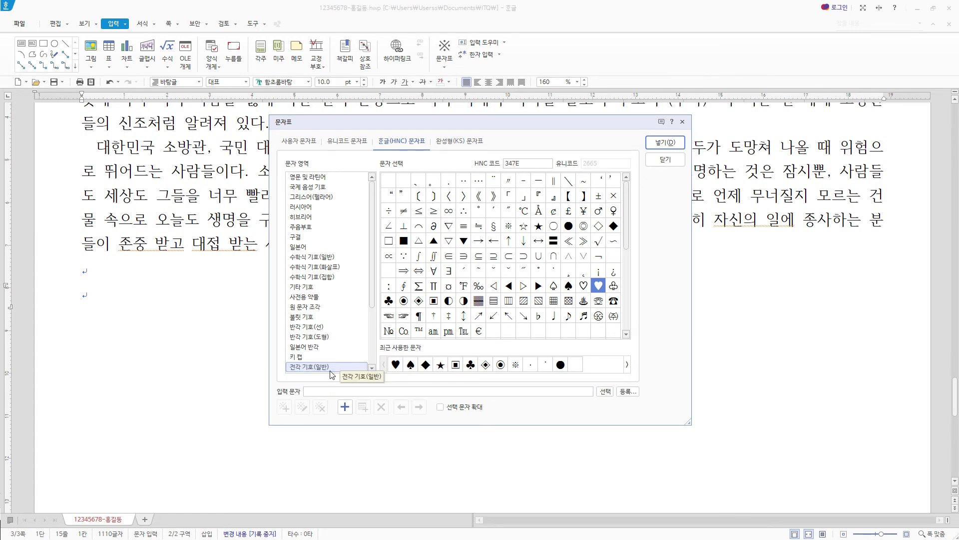
{"action": "left_click", "coordinate": [539, 227]}
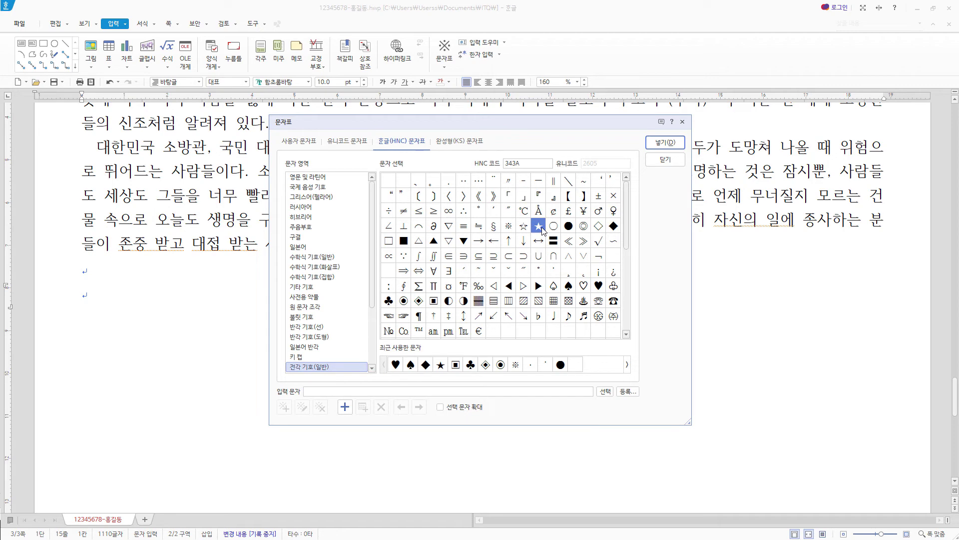
{"action": "key", "text": "Return"}
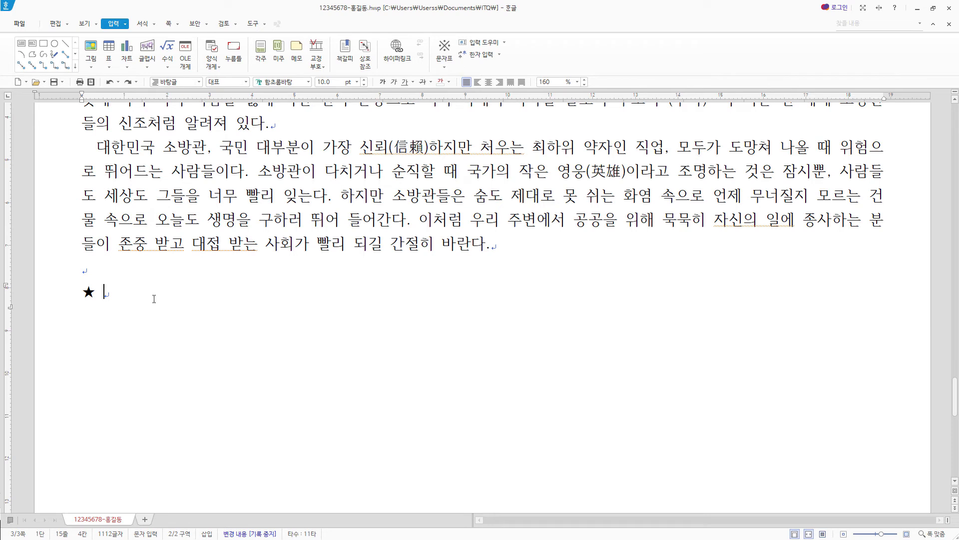
{"action": "type", "text": "전기, 가스 화재 예방요령"}
{"action": "key", "text": "Return"}
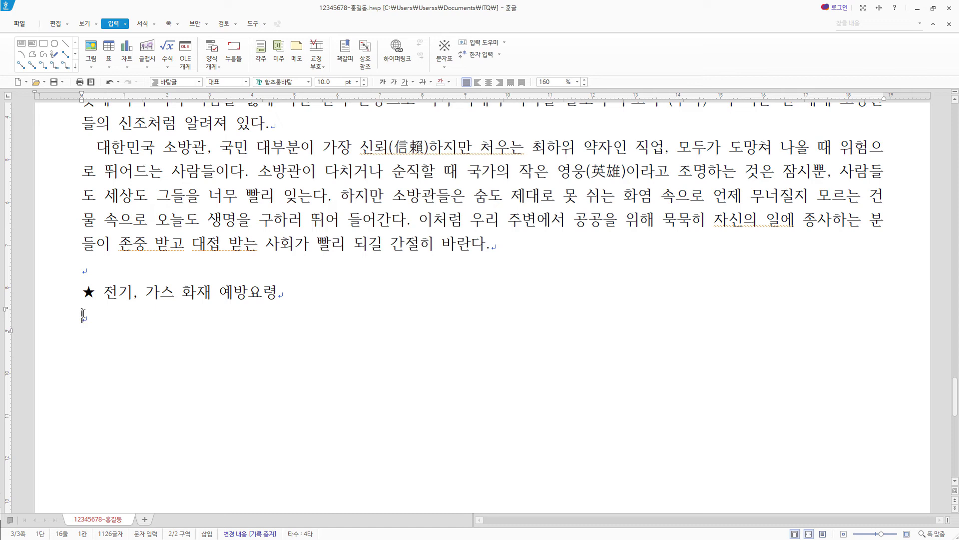
- Enter six lines on preventing electric and gas fires, from "전기 화재 예방요령" to "사용 후 연소기 코크와 중간 밸브 잠금 확인", followed by a blank line
{"action": "type", "text": "전기 화재 예방요령 한 콘센트에 여러 개 플러그를 꽂는 문어발식 사용금지 사용한 전기 기구는 반드시 플러그를 뽑고 외출 가스 화재 예방요령 사용 전 가스가 누출되지는 않았는지 냄새로 확인 사용 후 연소기 코크와 중간 밸브 잠금 확인"}
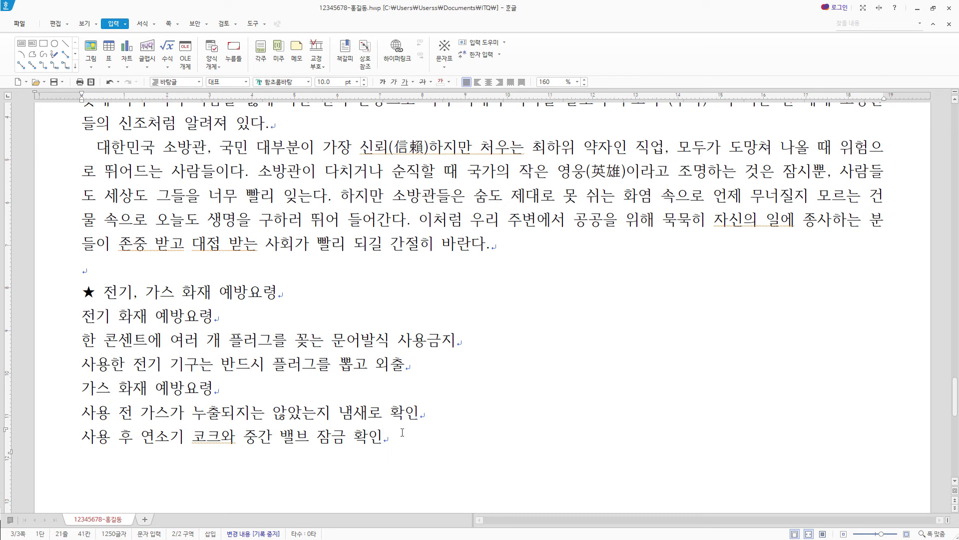
{"action": "key", "text": "Return"}
{"action": "key", "text": "Return"}
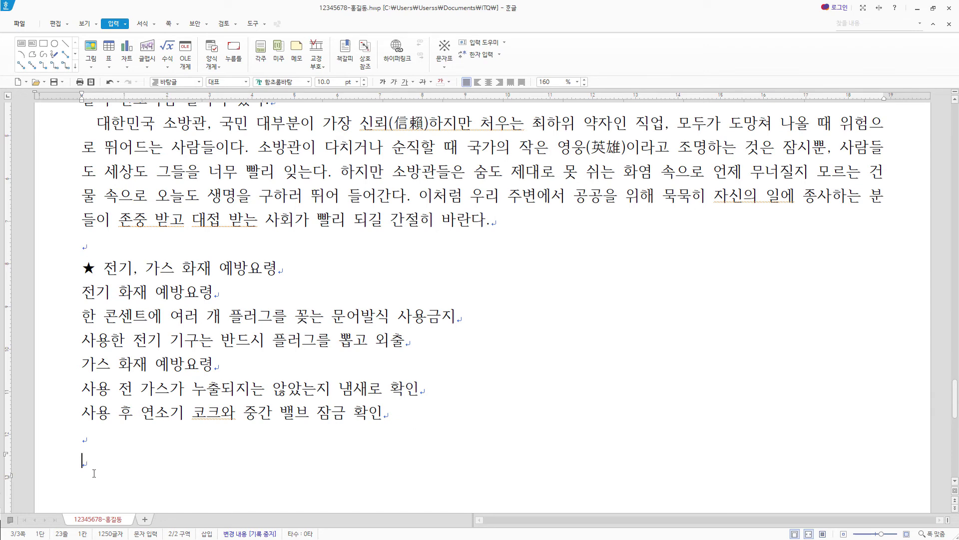
- Add the heading "★ 긴급신고 관련기관 연락처" below the gas fire lines, inserting the same black star symbol
{"action": "key", "text": "ctrl+F10"}
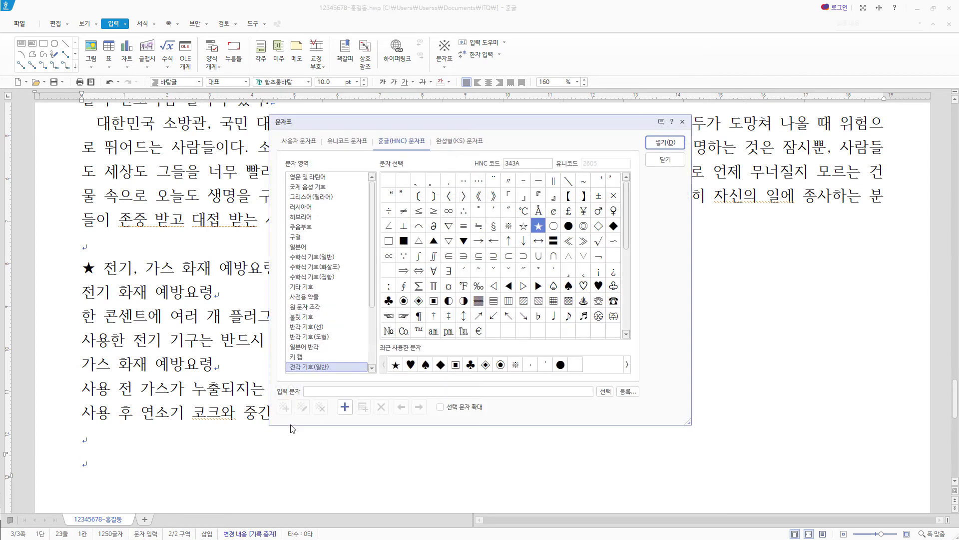
{"action": "left_click", "coordinate": [665, 142]}
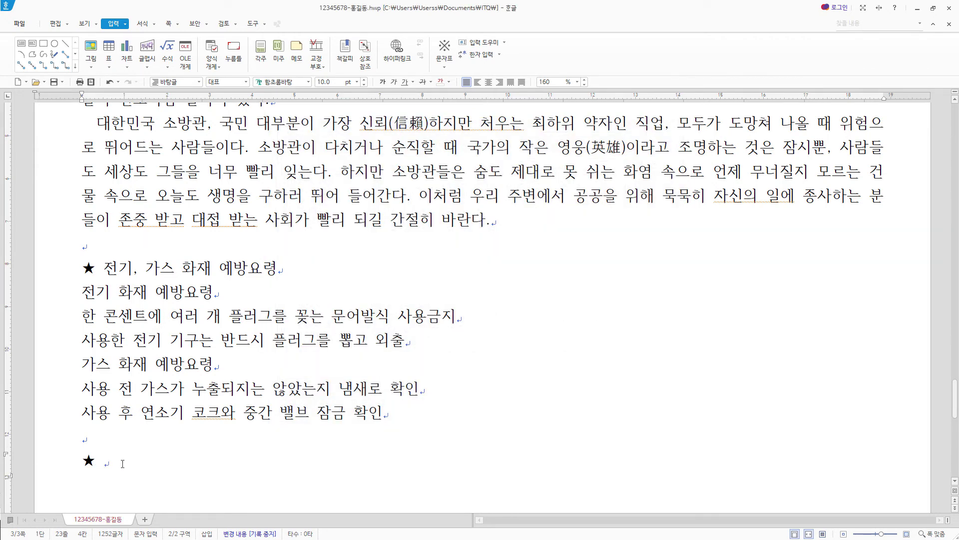
{"action": "type", "text": "긴급신고 관련기관 연락처"}
{"action": "scroll", "coordinate": [293, 408], "scroll_direction": "down", "scroll_amount": 3}
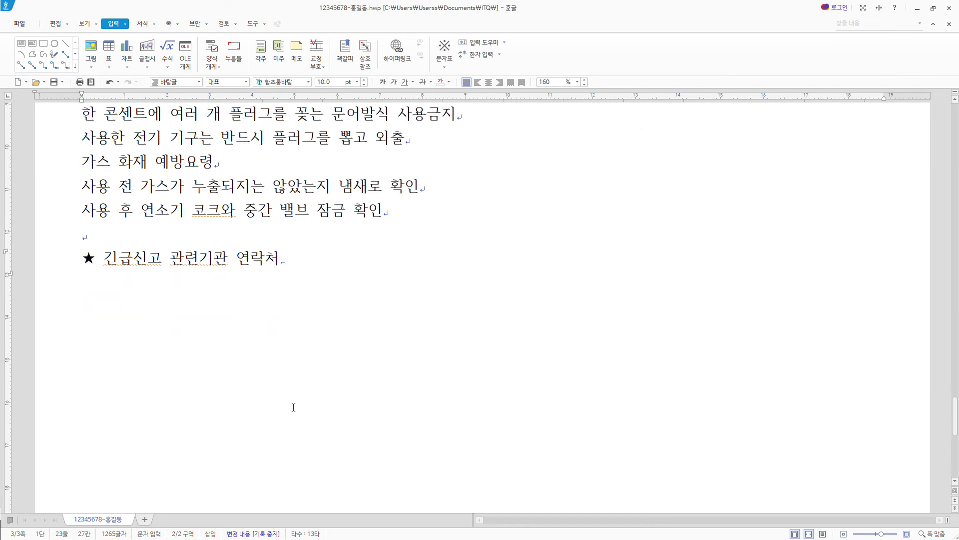
- Insert a table with 5 rows and 6 columns on a new line below the "★ 긴급신고 관련기관 연락처" heading
{"action": "left_click", "coordinate": [236, 292]}
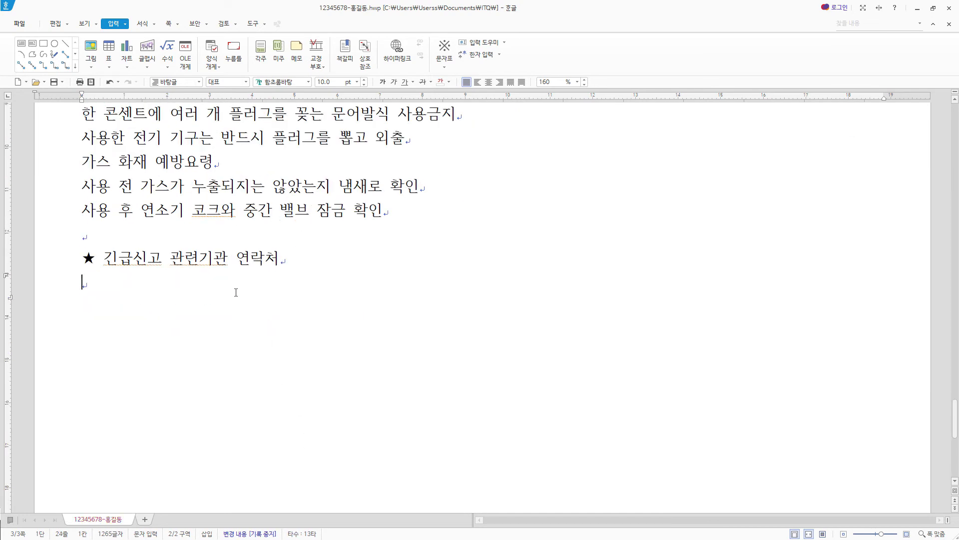
{"action": "left_click", "coordinate": [109, 48]}
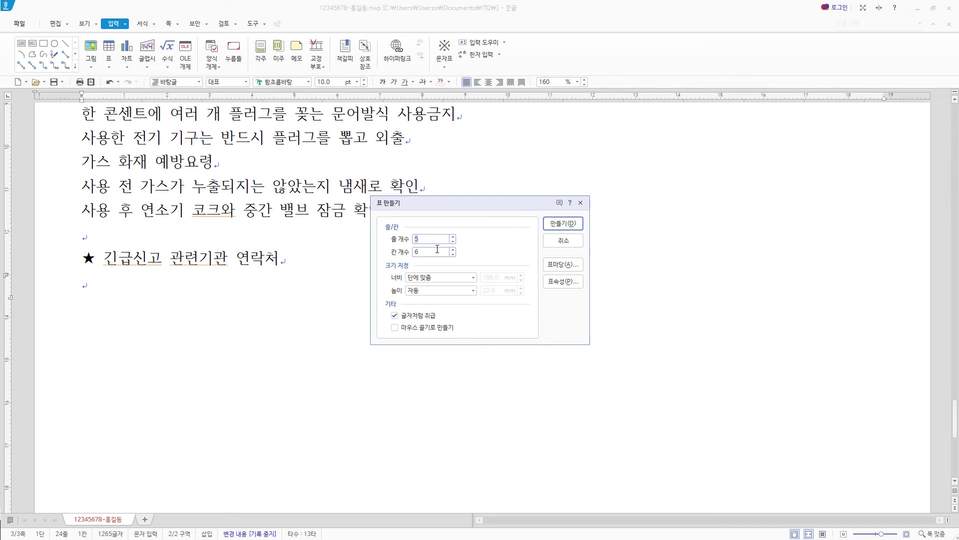
{"action": "type", "text": "5"}
{"action": "key", "text": "Tab"}
{"action": "key", "text": "Tab"}
{"action": "key", "text": "shift+Tab"}
{"action": "type", "text": "6"}
{"action": "left_click", "coordinate": [570, 226]}
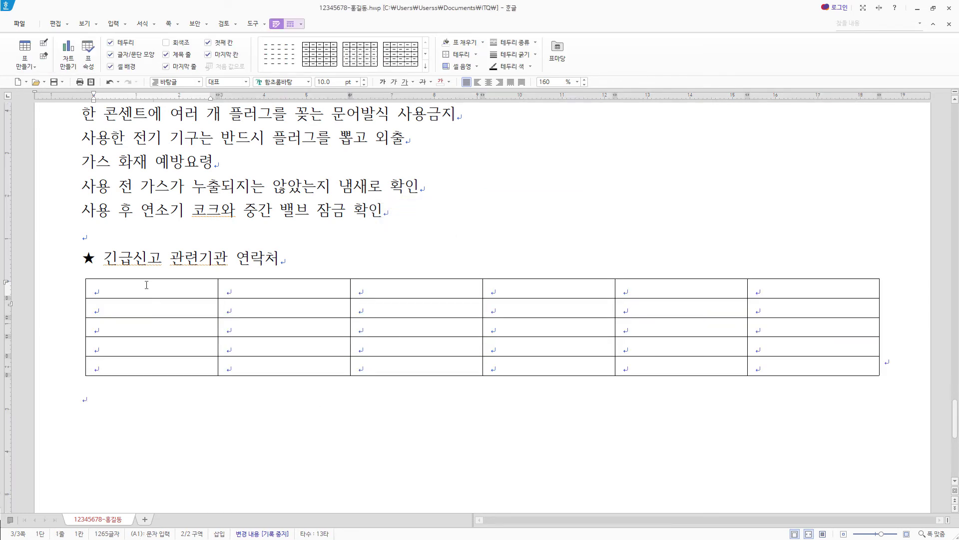
- Format all table cells in the 돋움 font with centered text and increase the row heights slightly
{"action": "left_click_drag", "start_coordinate": [147, 285], "coordinate": [813, 366]}
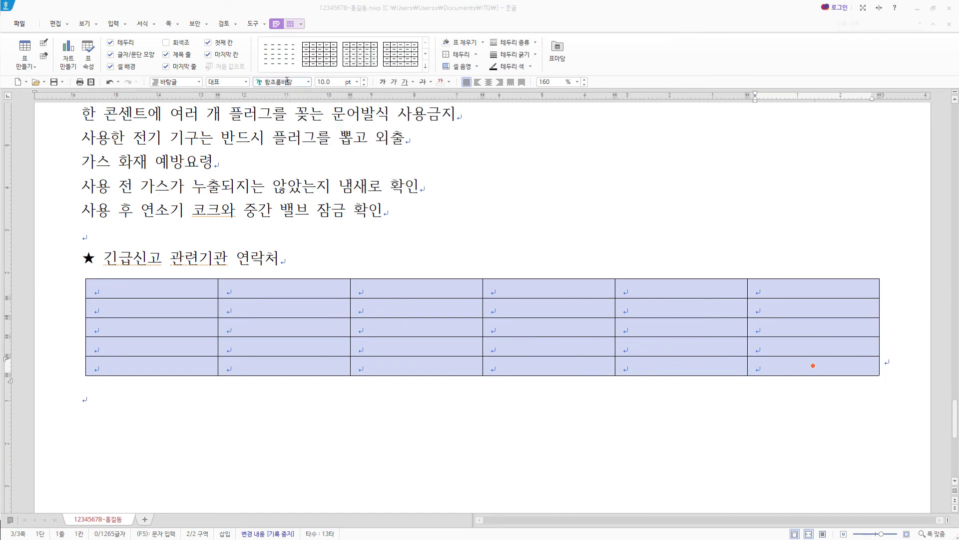
{"action": "left_click", "coordinate": [286, 82]}
{"action": "type", "text": "돋움"}
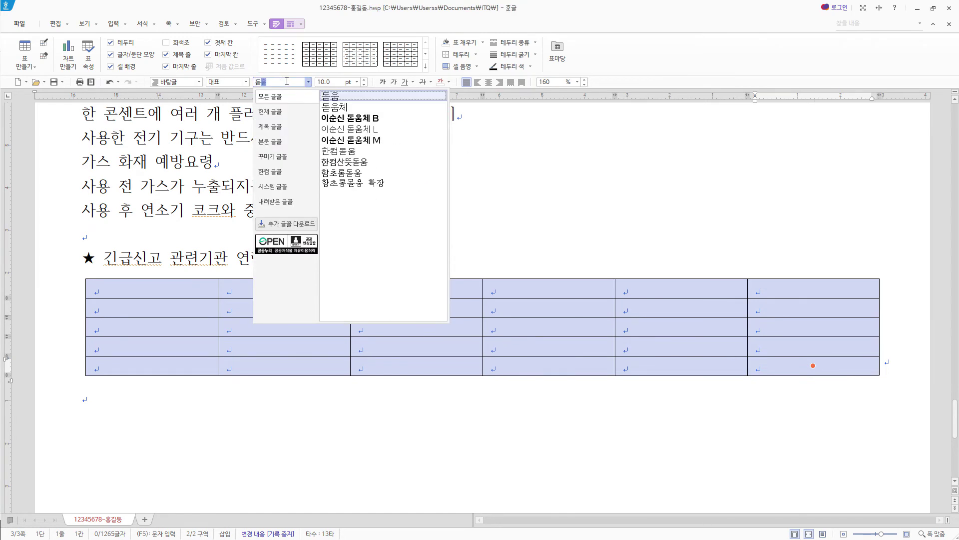
{"action": "key", "text": "Return"}
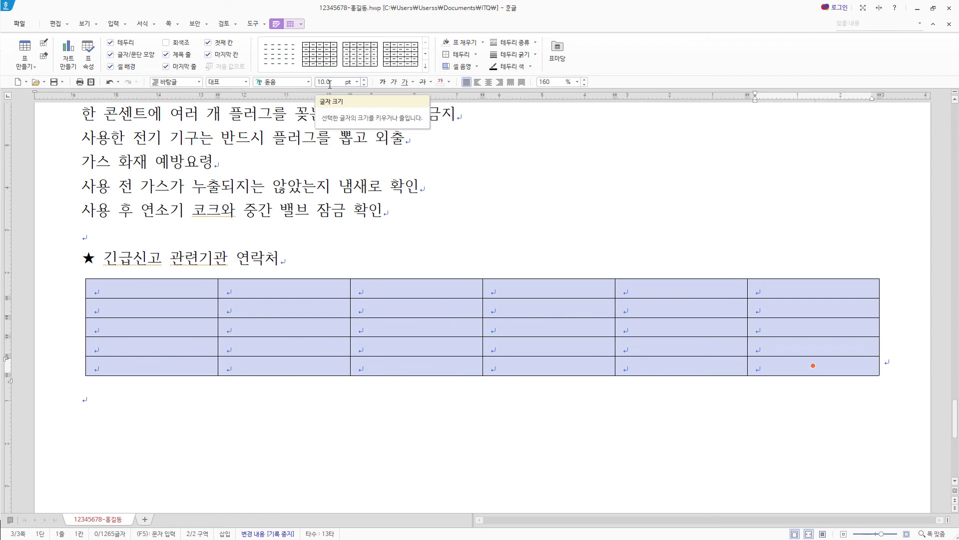
{"action": "left_click", "coordinate": [488, 82]}
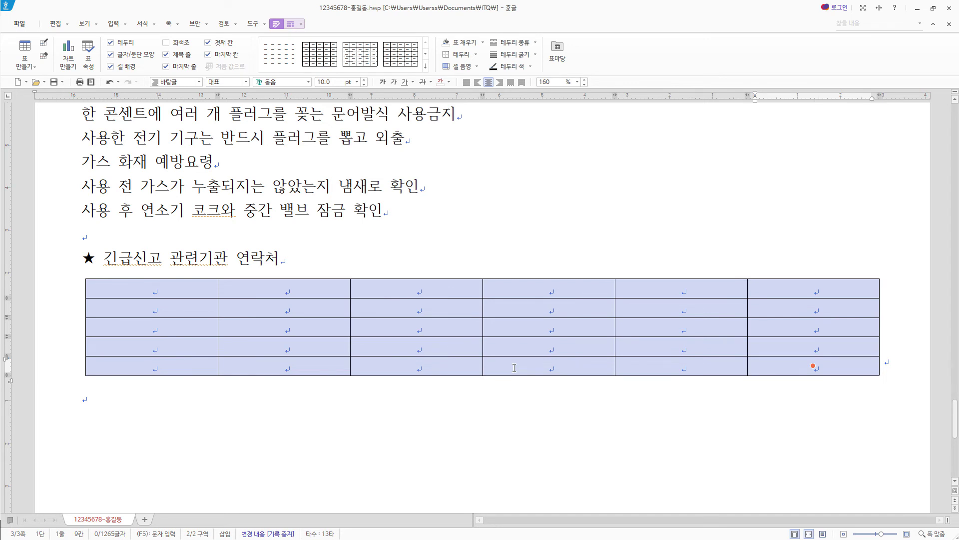
{"action": "key", "text": "ctrl+Down"}
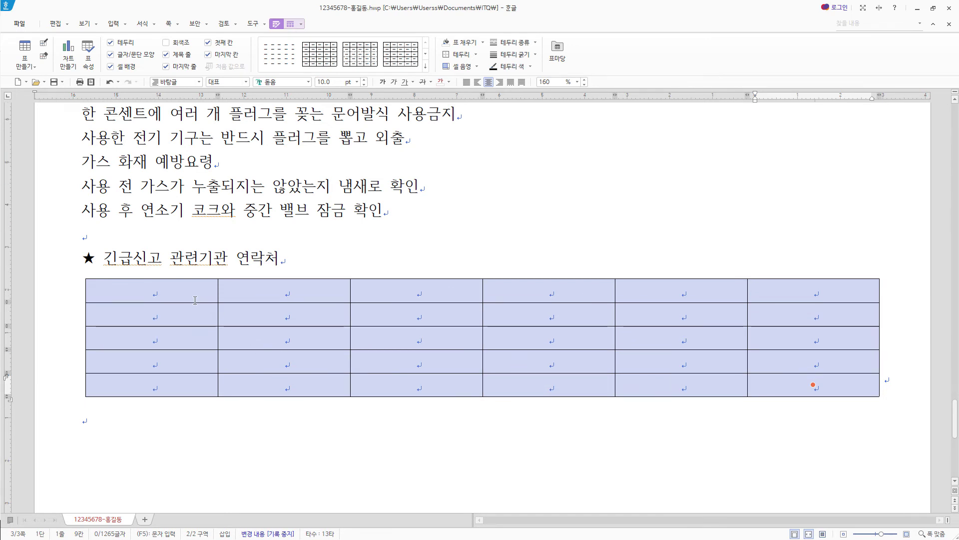
- Merge the last two cells of the table's first column and fill the table under repeated headers 접수내용, 관련기관 and 전화번호
{"action": "left_click", "coordinate": [157, 293]}
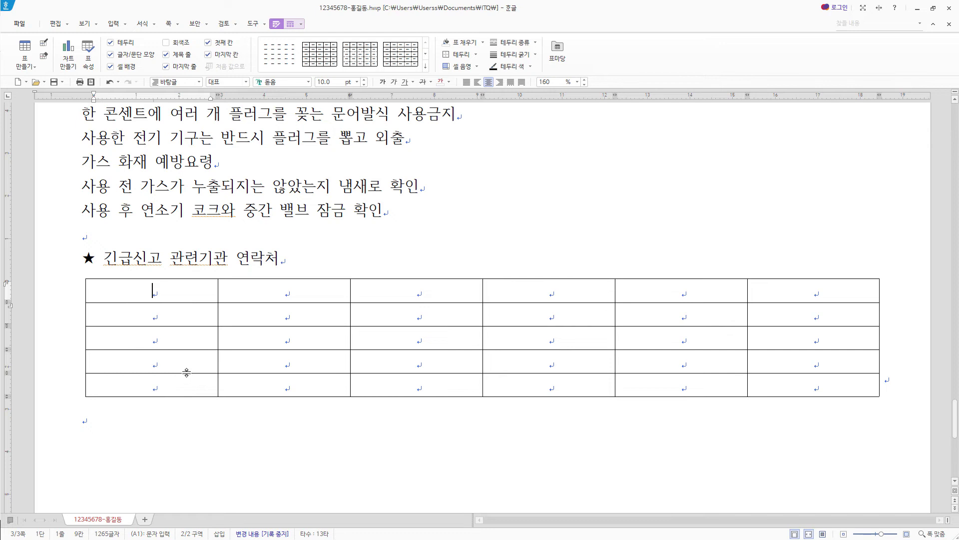
{"action": "left_click_drag", "start_coordinate": [188, 364], "coordinate": [180, 395]}
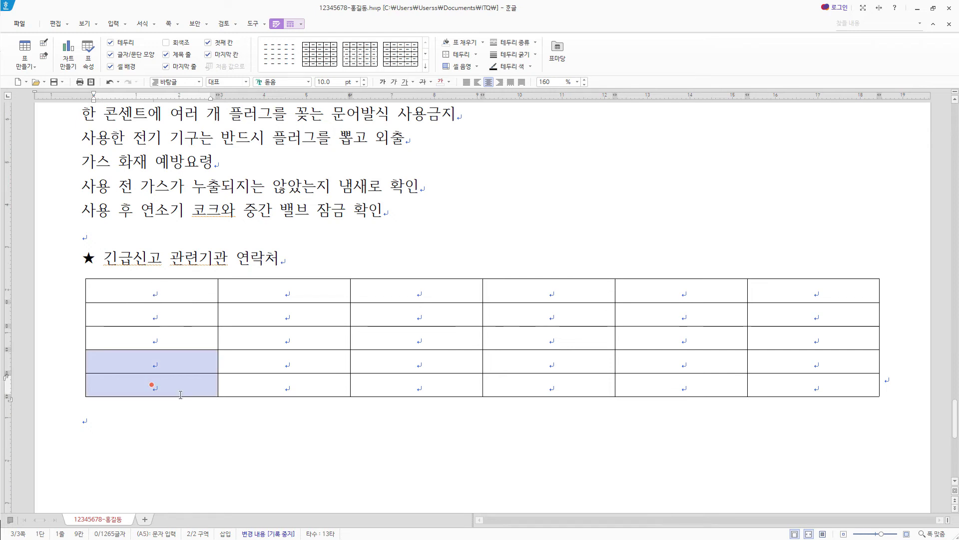
{"action": "right_click", "coordinate": [184, 365]}
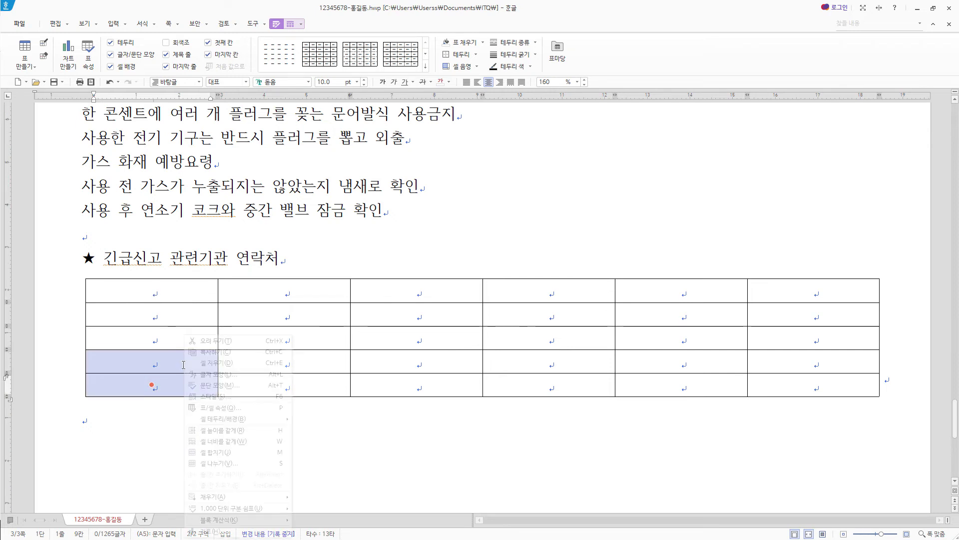
{"action": "left_click", "coordinate": [283, 453]}
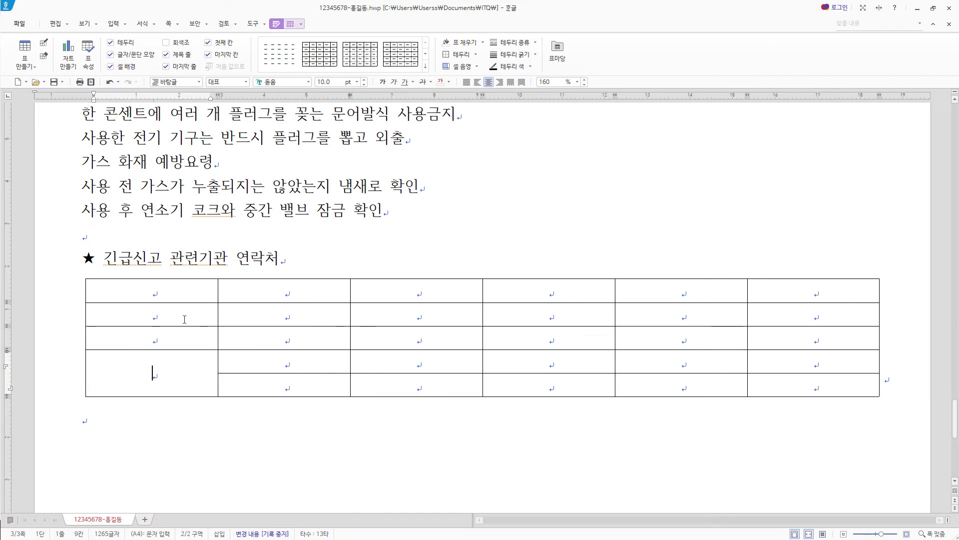
{"action": "left_click", "coordinate": [180, 291]}
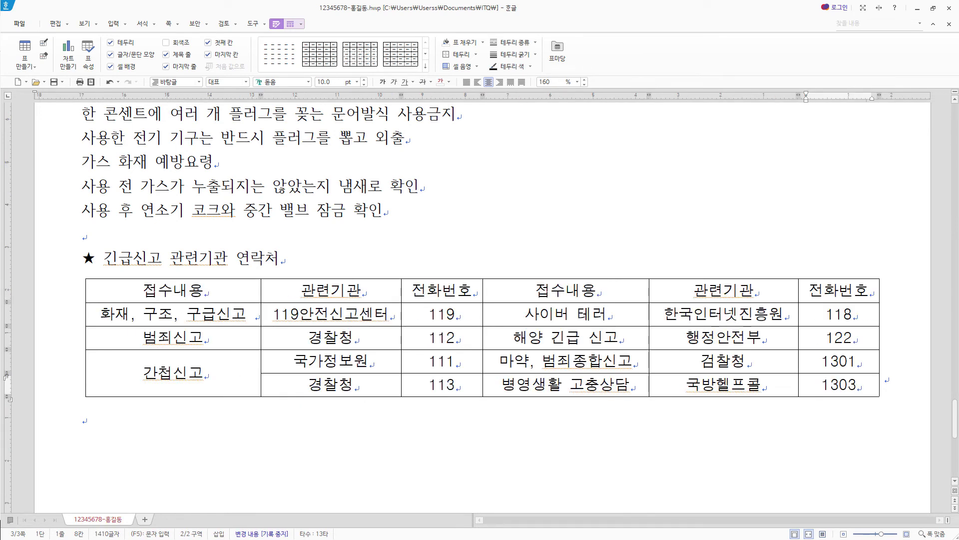
- Leave a blank line below the table and add the line "국가화재정보센터"
{"action": "left_click", "coordinate": [108, 421]}
{"action": "left_click", "coordinate": [107, 421]}
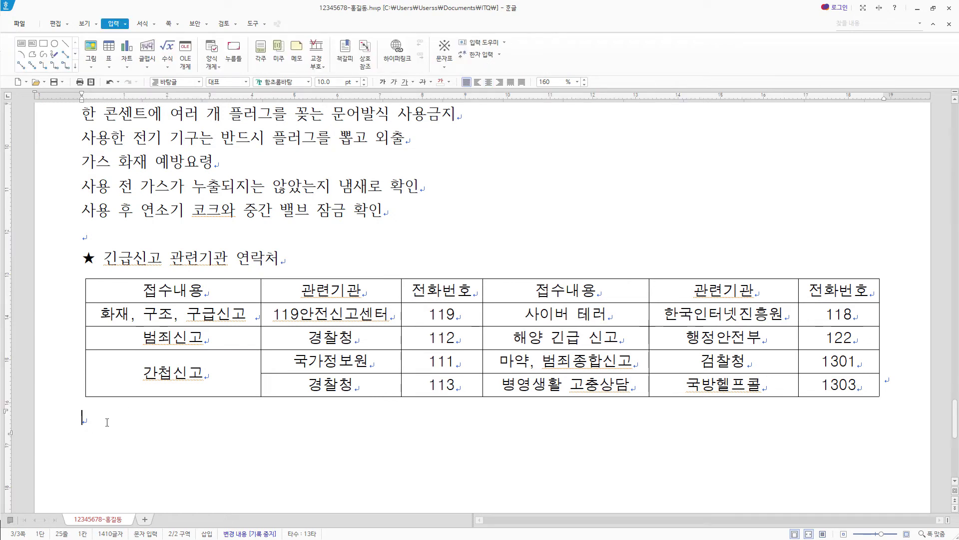
{"action": "key", "text": "Return"}
{"action": "key", "text": "ctrl+v"}
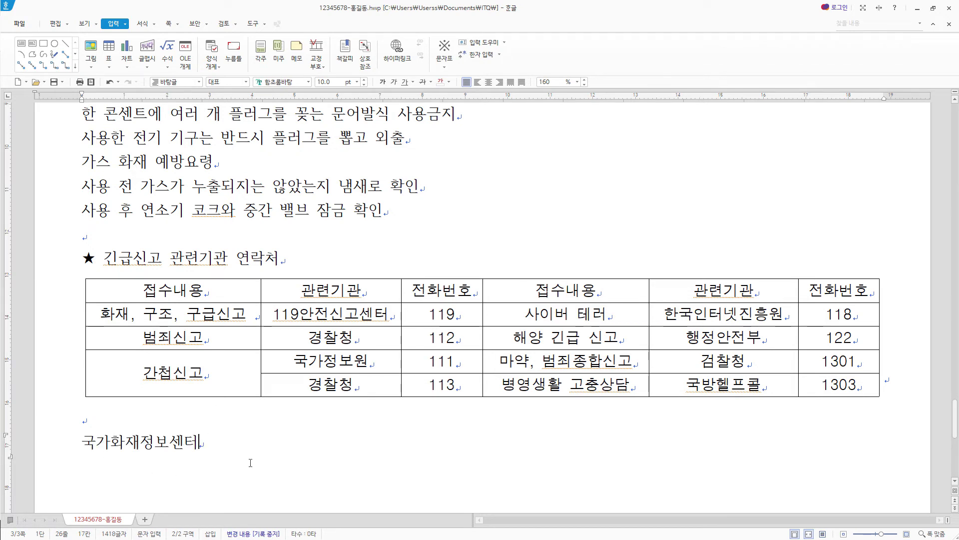
- Format the page title "어느 소방관의 기도" in 궁서, 18 pt, bold and centered
{"action": "scroll", "coordinate": [530, 427], "scroll_direction": "up", "scroll_amount": 10}
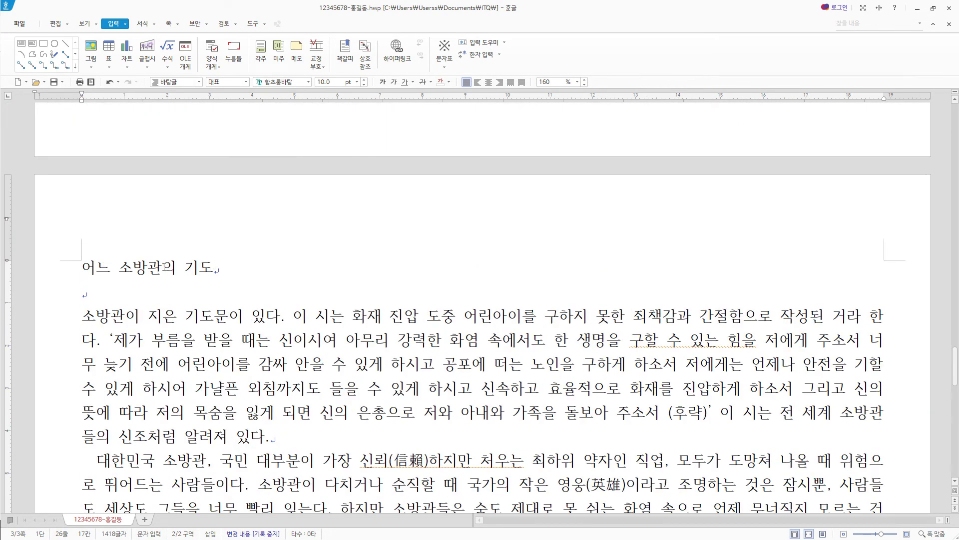
{"action": "left_click", "coordinate": [60, 266]}
{"action": "left_click", "coordinate": [298, 81]}
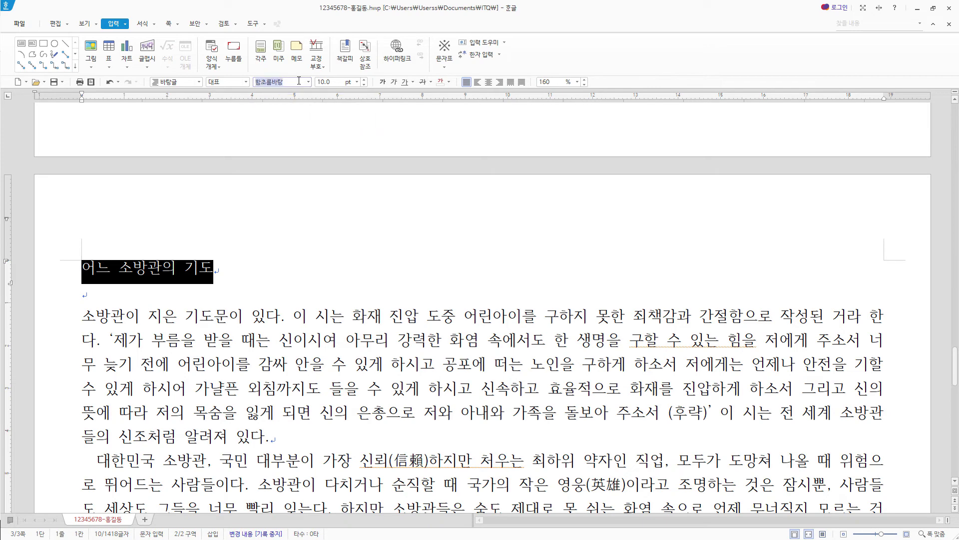
{"action": "type", "text": "궁서"}
{"action": "key", "text": "Return"}
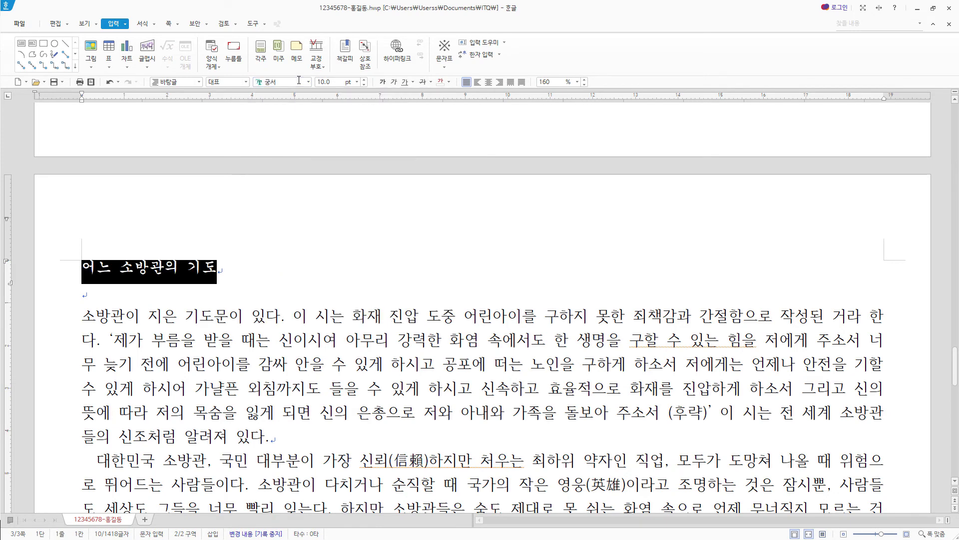
{"action": "left_click", "coordinate": [324, 82]}
{"action": "type", "text": "18"}
{"action": "key", "text": "Return"}
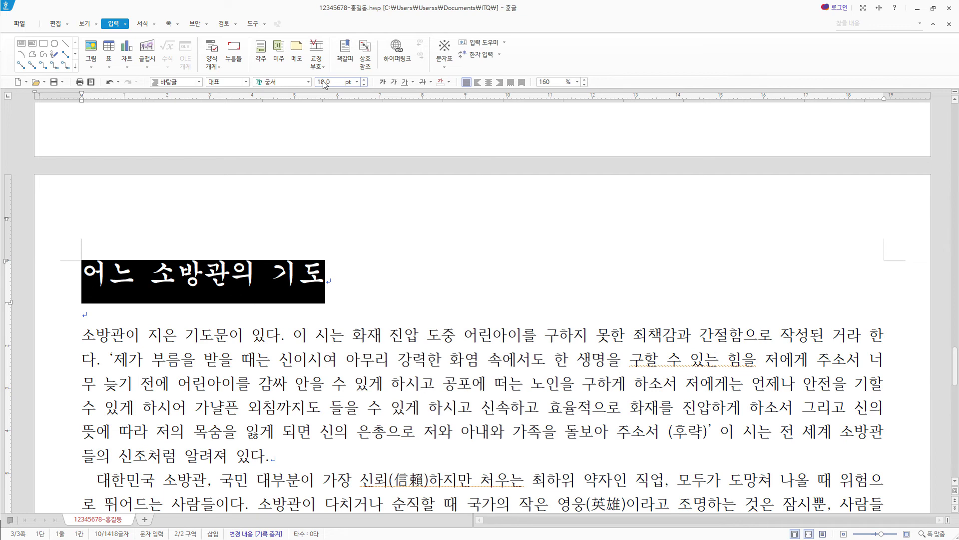
{"action": "left_click", "coordinate": [383, 82]}
{"action": "left_click", "coordinate": [488, 82]}
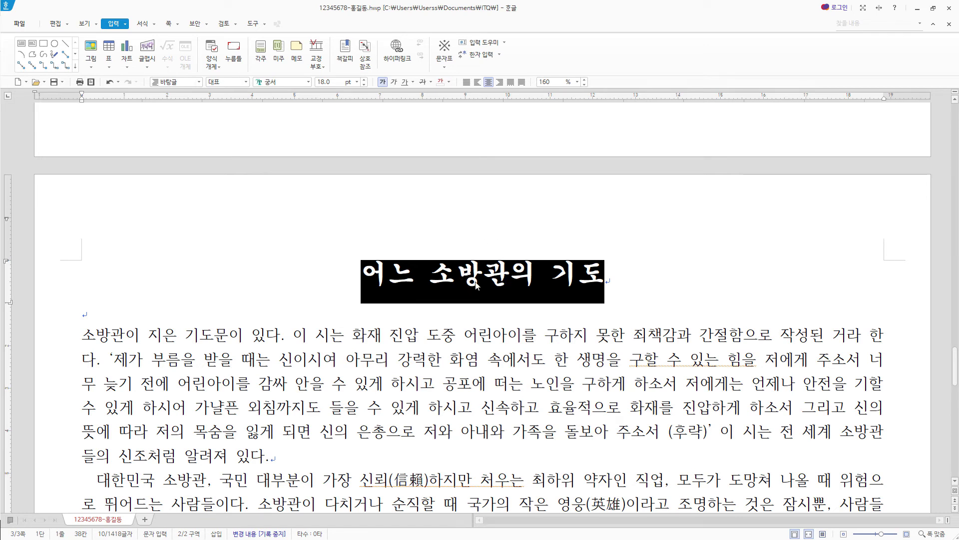
- Add the ruby text (덧말) "뜨거운 사명" above the title "어느 소방관의 기도"
{"action": "left_click", "coordinate": [126, 24]}
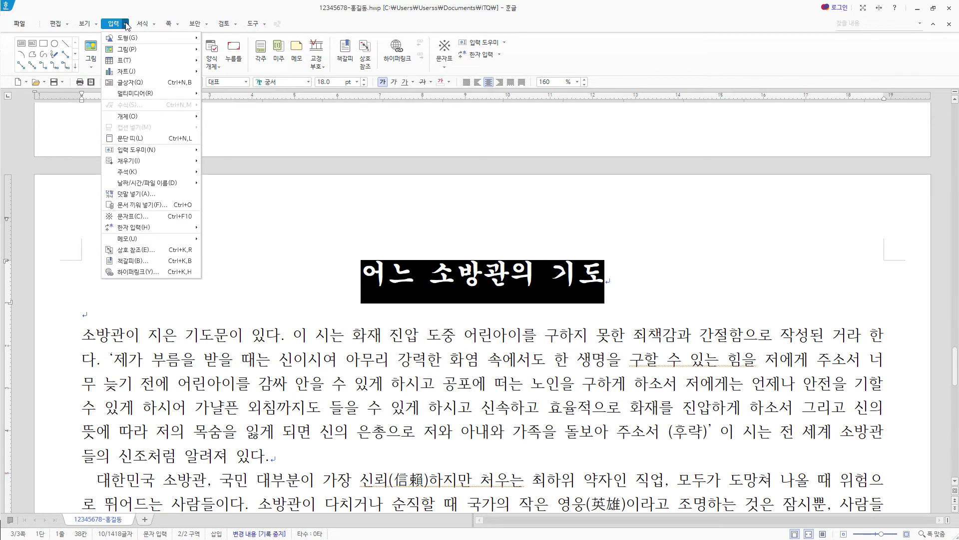
{"action": "left_click", "coordinate": [135, 194]}
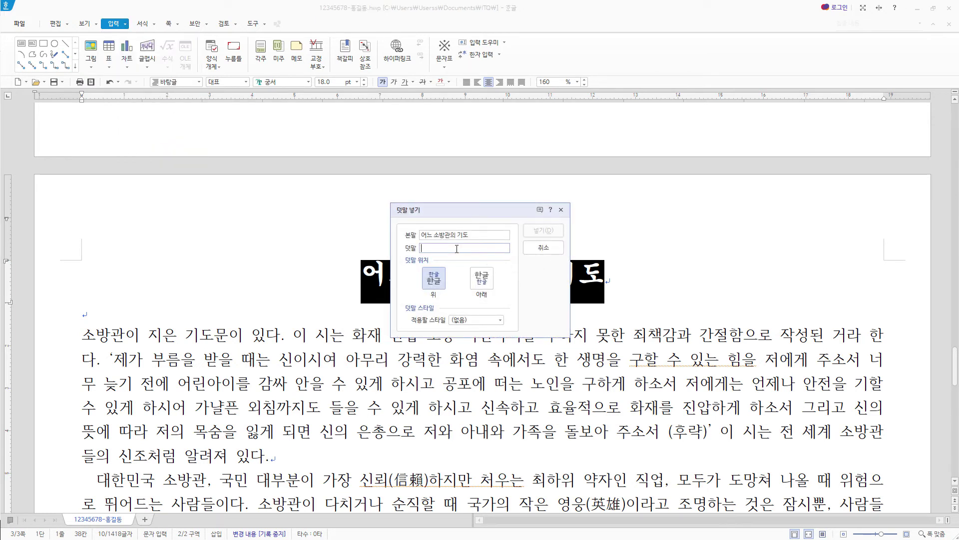
{"action": "type", "text": "뜨거운 사명"}
{"action": "left_click", "coordinate": [432, 282]}
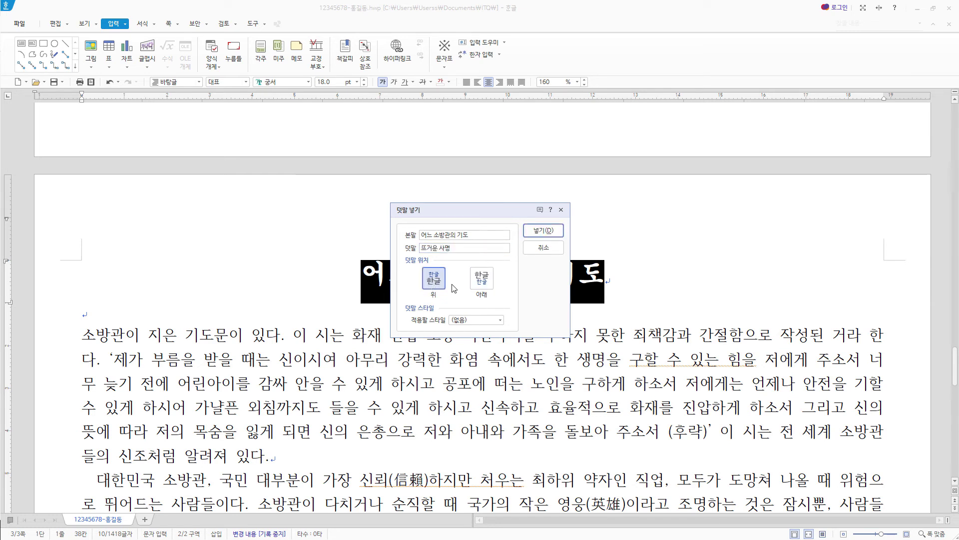
{"action": "left_click", "coordinate": [545, 231]}
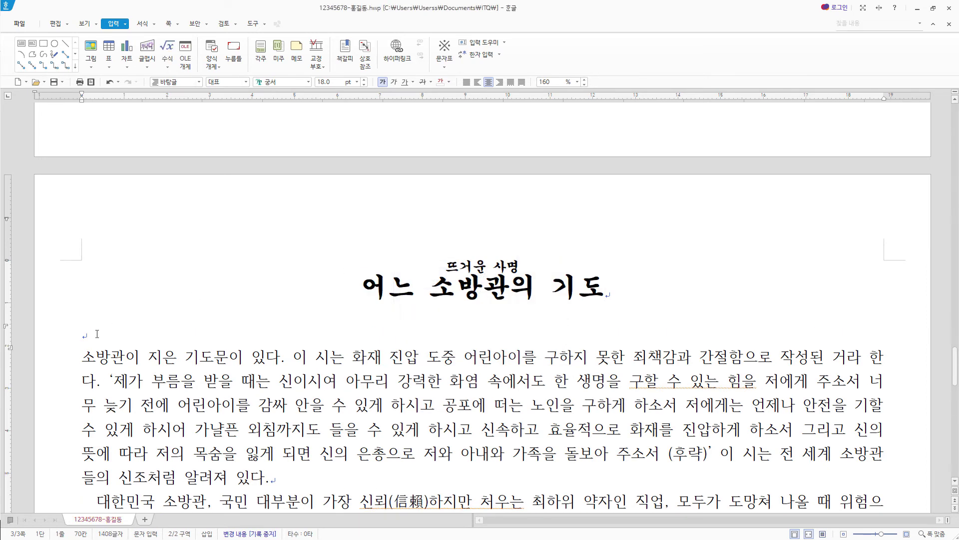
- Create a header (머리말) for both pages (양쪽) without a preset layout, containing "소방안전 지킴이"
{"action": "left_click", "coordinate": [97, 334]}
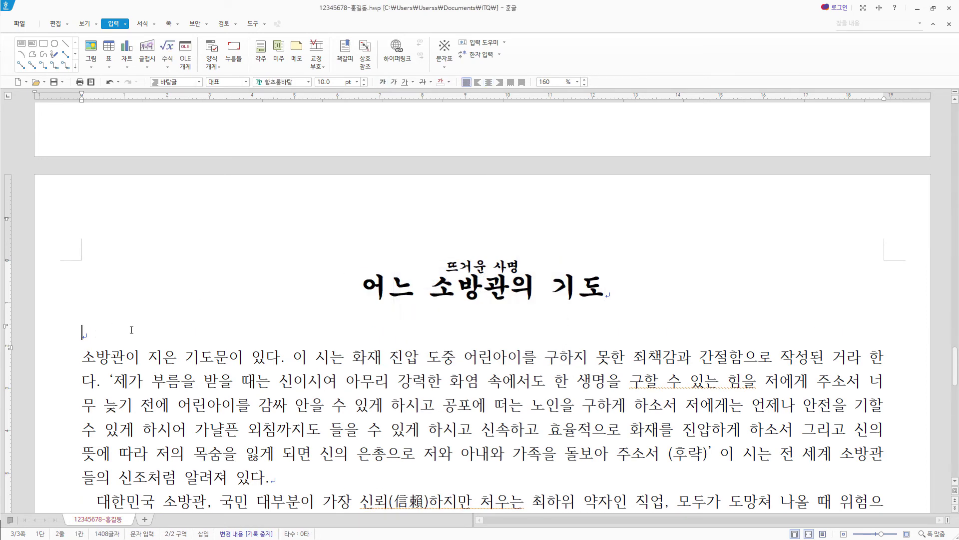
{"action": "left_click", "coordinate": [169, 23]}
{"action": "left_click", "coordinate": [158, 68]}
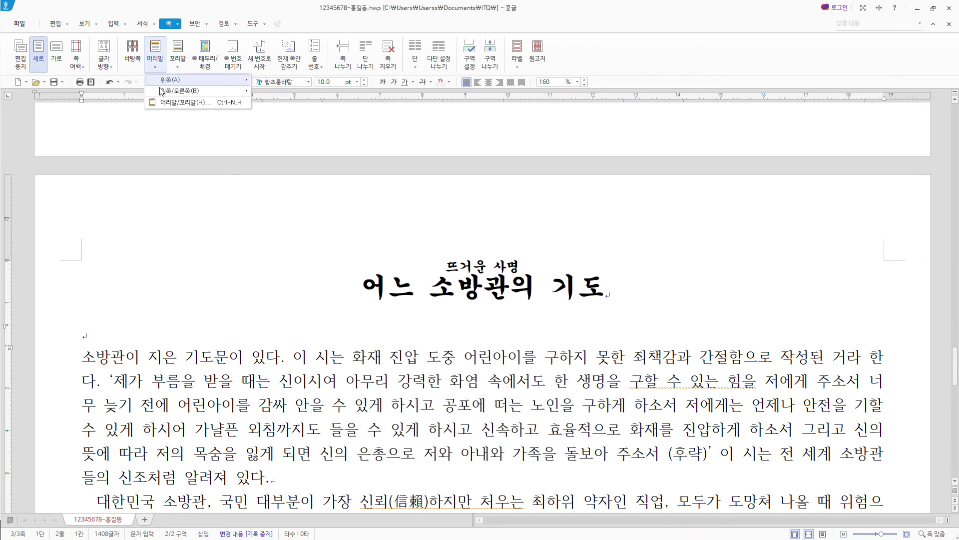
{"action": "left_click", "coordinate": [167, 102]}
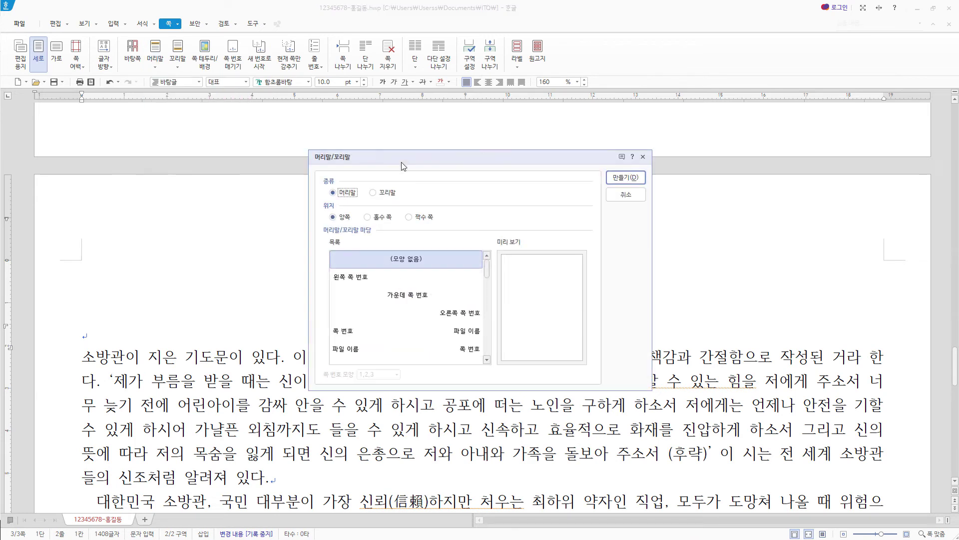
{"action": "left_click", "coordinate": [631, 179]}
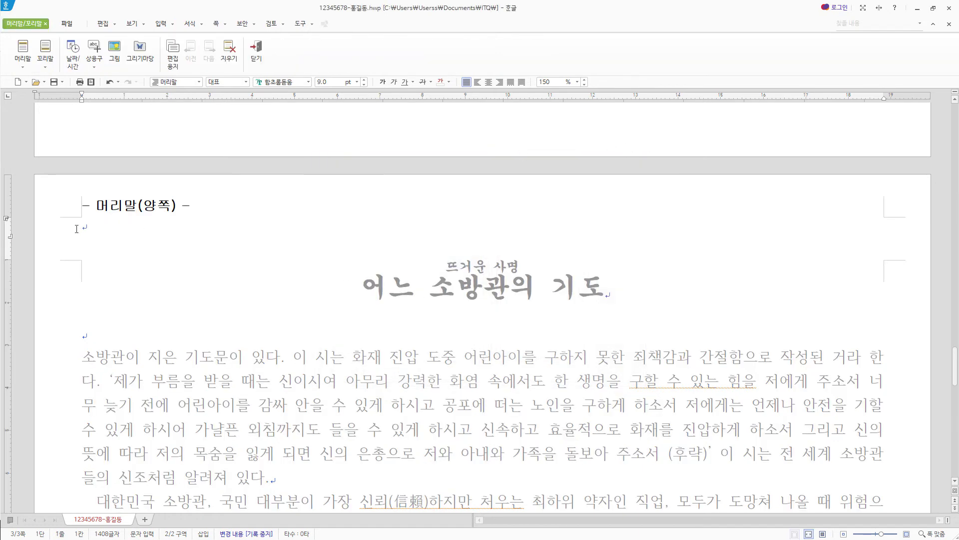
{"action": "type", "text": "소방안전 지킴이"}
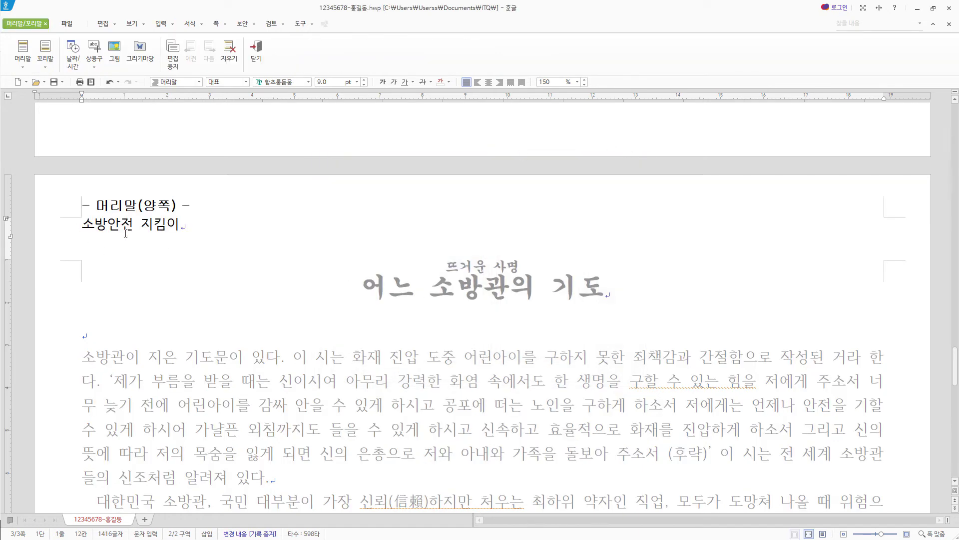
- Format the header text in 굴림, 10 pt, right-aligned, and return to the document body
{"action": "left_click", "coordinate": [72, 223]}
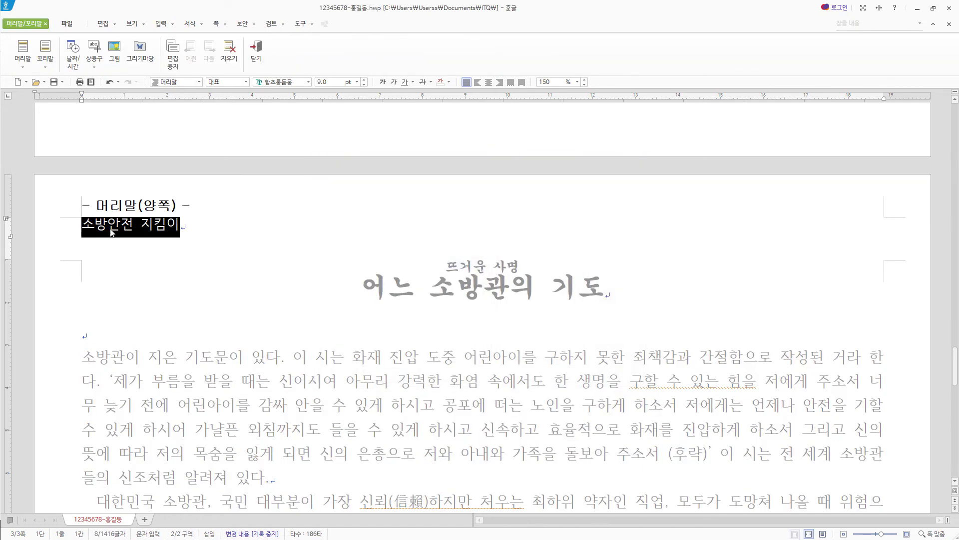
{"action": "left_click", "coordinate": [277, 82]}
{"action": "type", "text": "굴림"}
{"action": "key", "text": "Return"}
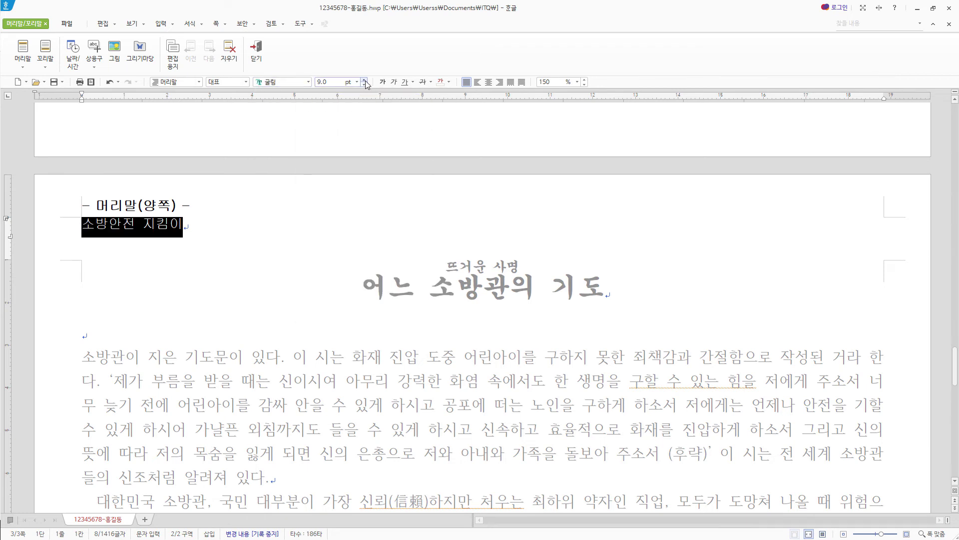
{"action": "left_click", "coordinate": [365, 80]}
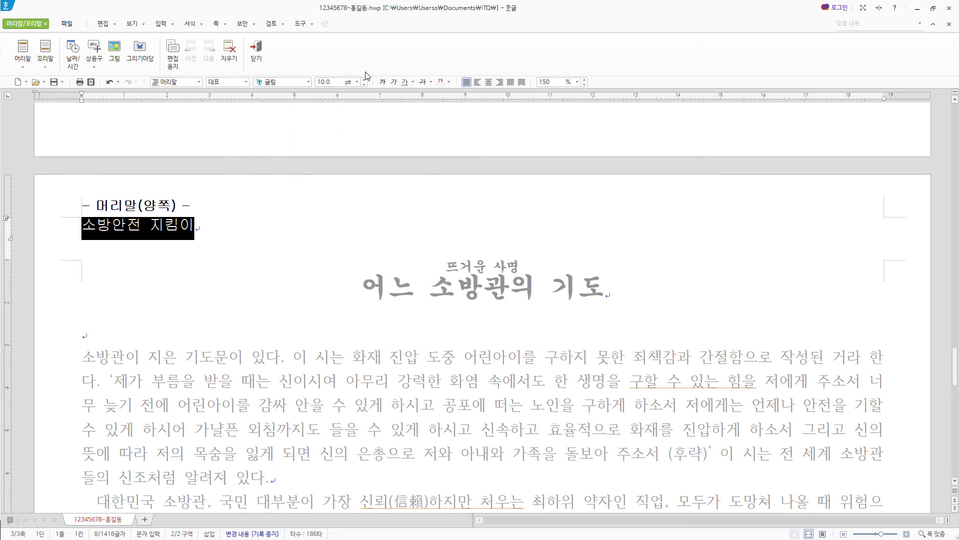
{"action": "left_click", "coordinate": [499, 83]}
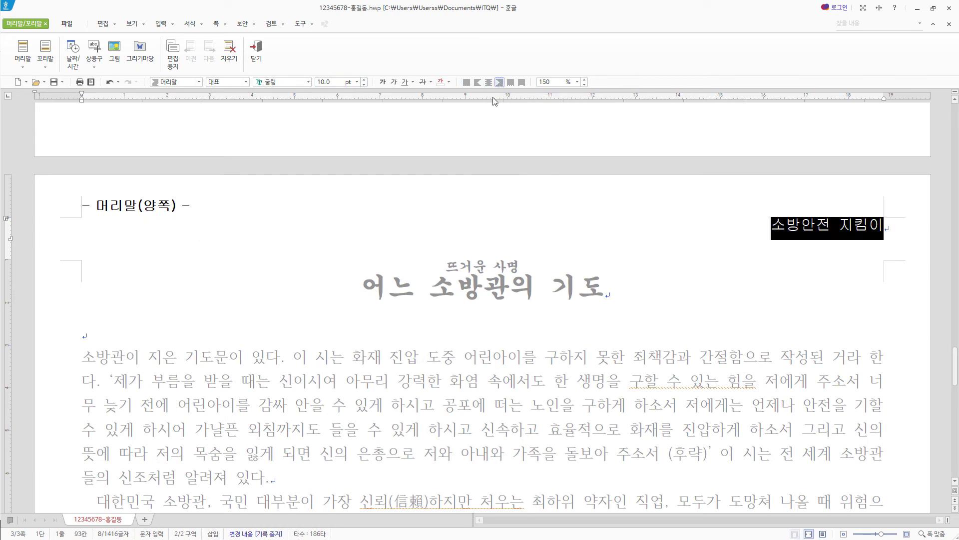
{"action": "left_click", "coordinate": [256, 54]}
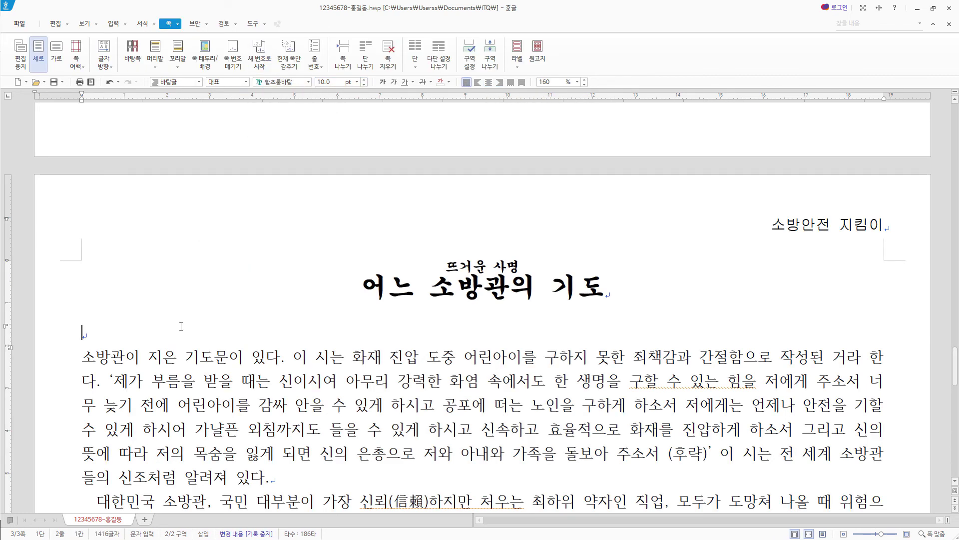
{"action": "scroll", "coordinate": [107, 353], "scroll_direction": "down", "scroll_amount": 2}
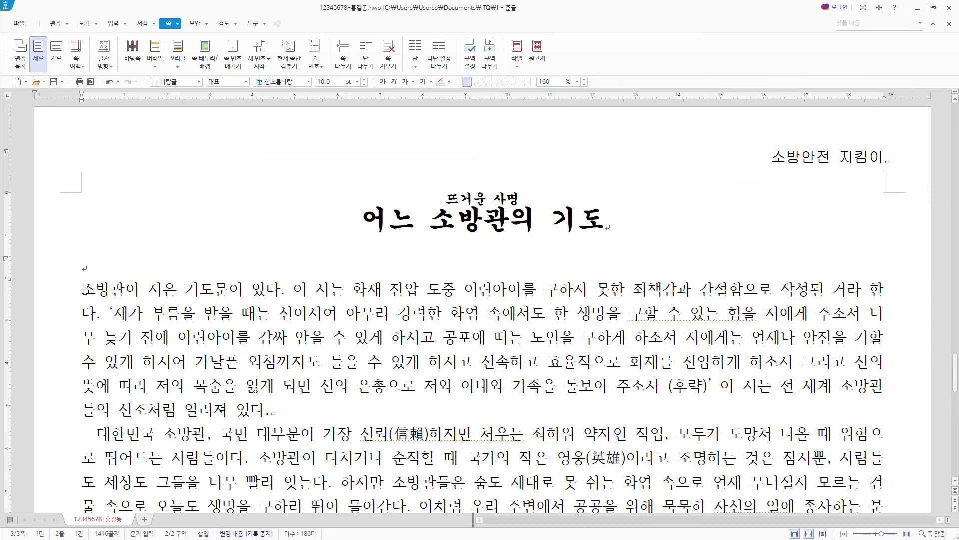
- Decorate the first letter "소" of the opening body paragraph as a two-line drop cap in 돋움 with a yellow fill
{"action": "left_click", "coordinate": [142, 24]}
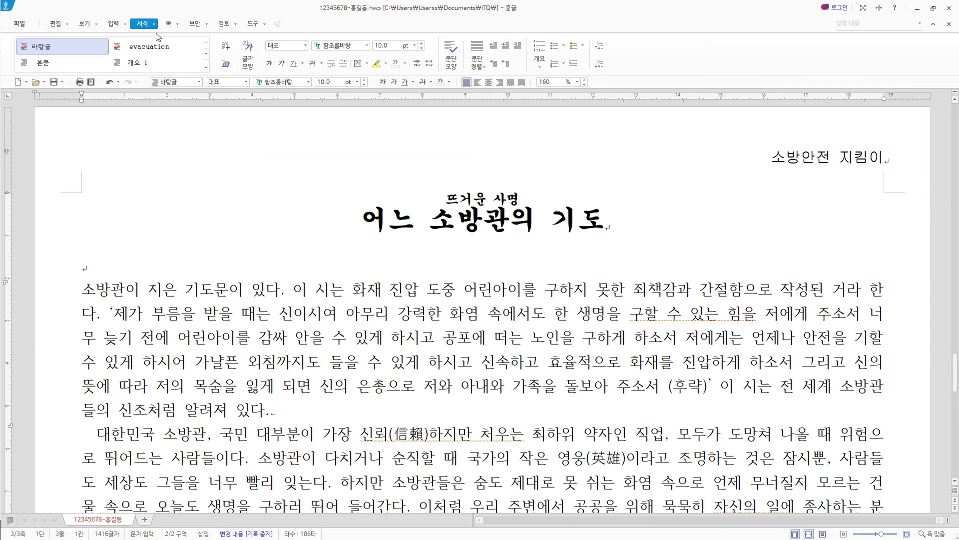
{"action": "left_click", "coordinate": [518, 45]}
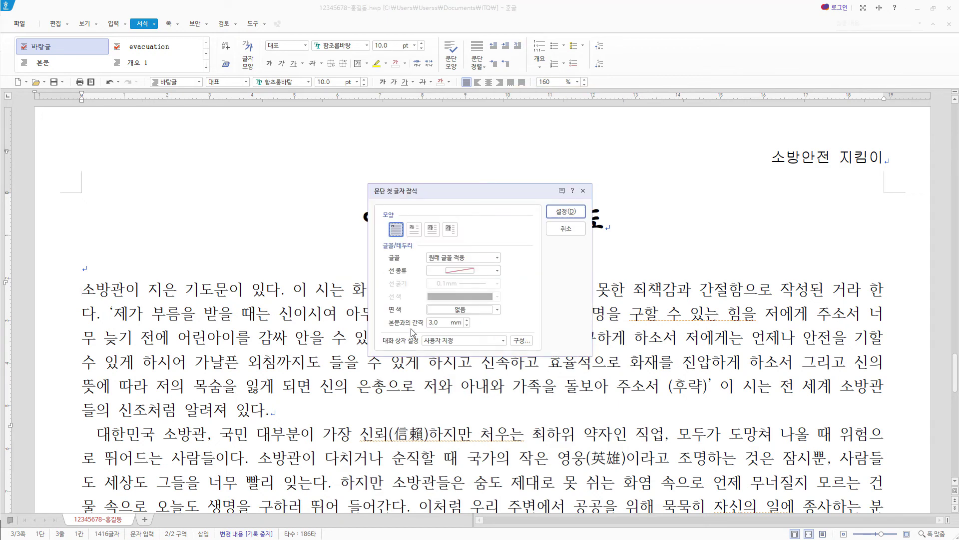
{"action": "left_click", "coordinate": [414, 229]}
{"action": "left_click", "coordinate": [497, 257]}
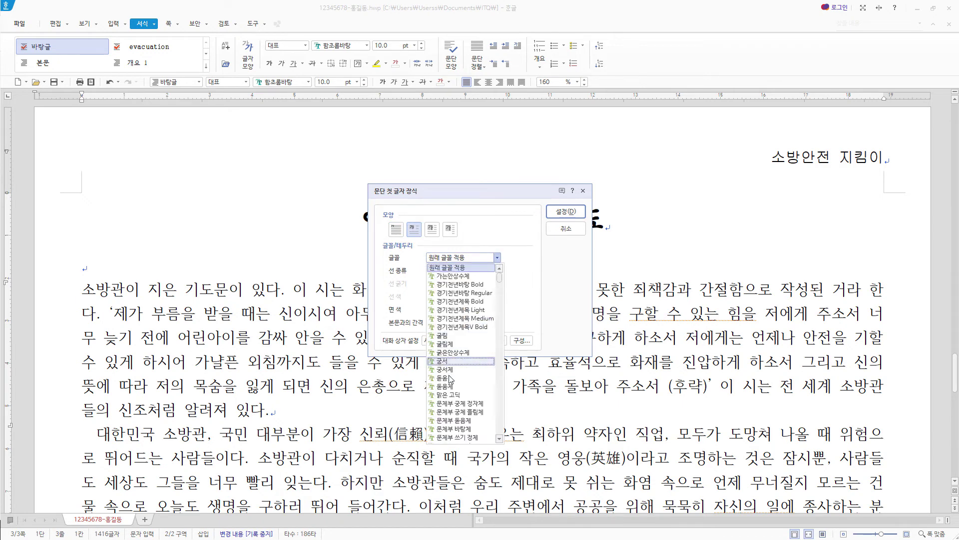
{"action": "left_click", "coordinate": [447, 378]}
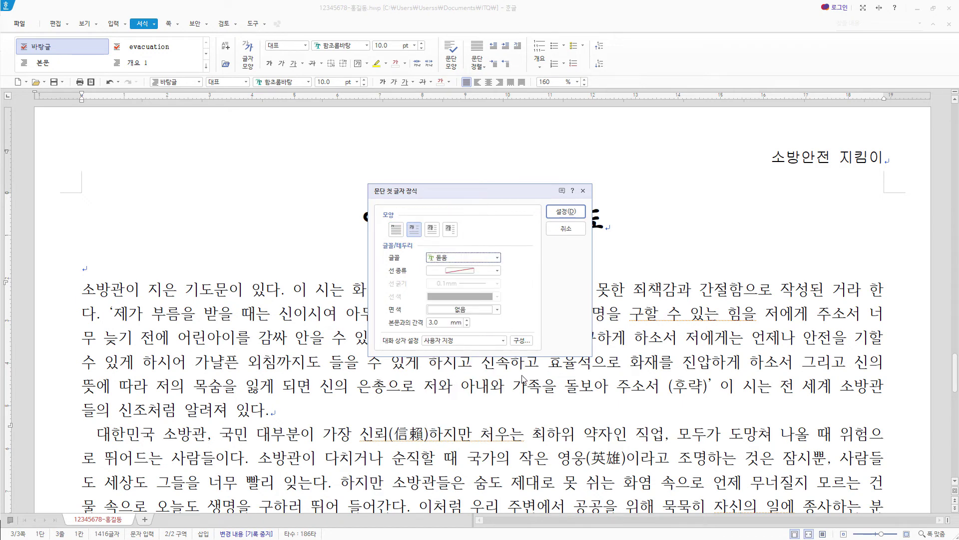
{"action": "left_click", "coordinate": [498, 310]}
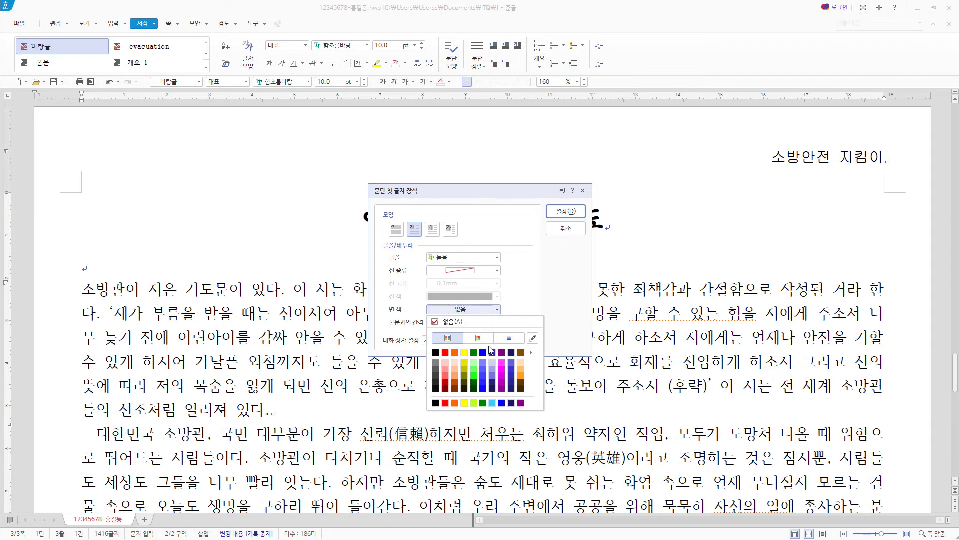
{"action": "left_click", "coordinate": [530, 355]}
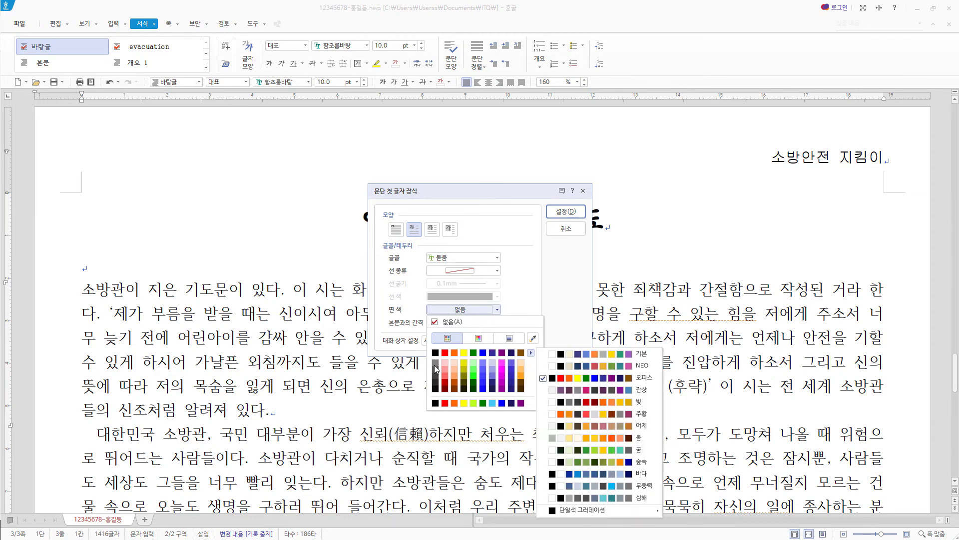
{"action": "left_click", "coordinate": [498, 310]}
{"action": "left_click", "coordinate": [497, 310]}
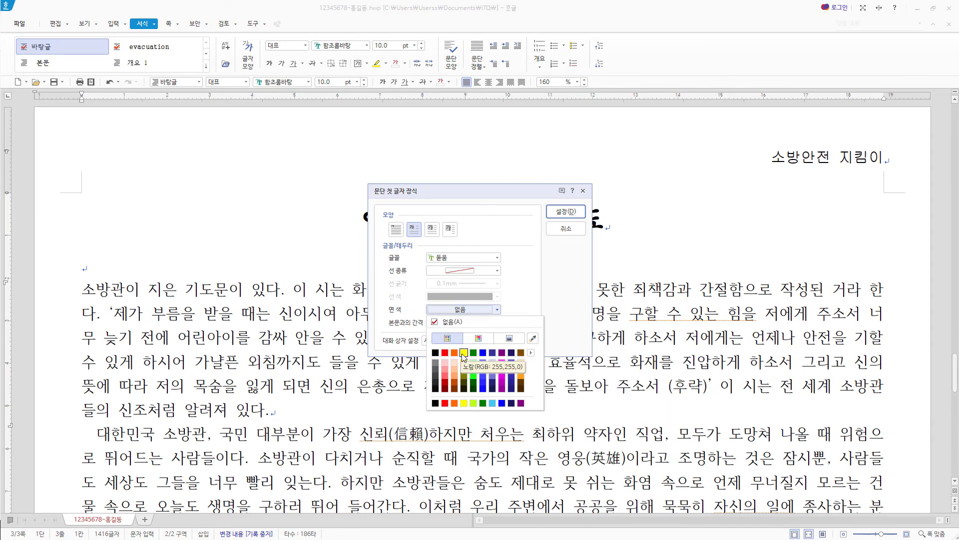
{"action": "left_click", "coordinate": [463, 354]}
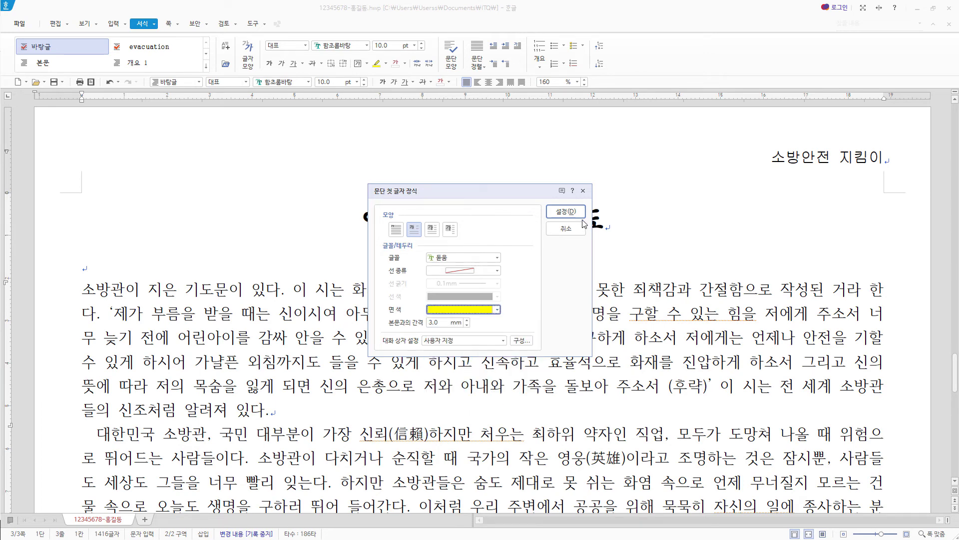
{"action": "left_click", "coordinate": [567, 221]}
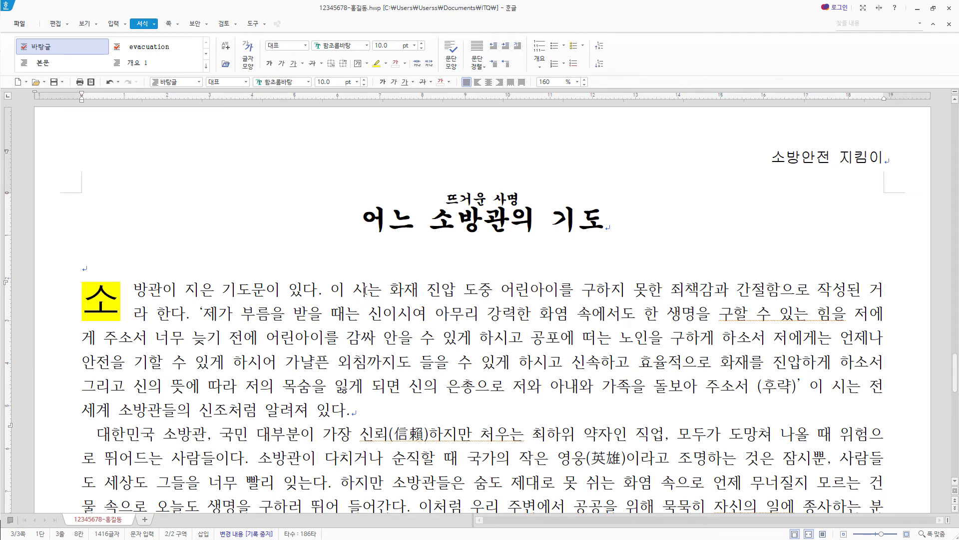
- Insert a footnote after "이 시" in the first paragraph reading "1958년 미국의 ‘스모키 린’이라는 소방관이 쓴 기도문"
{"action": "left_click", "coordinate": [367, 290]}
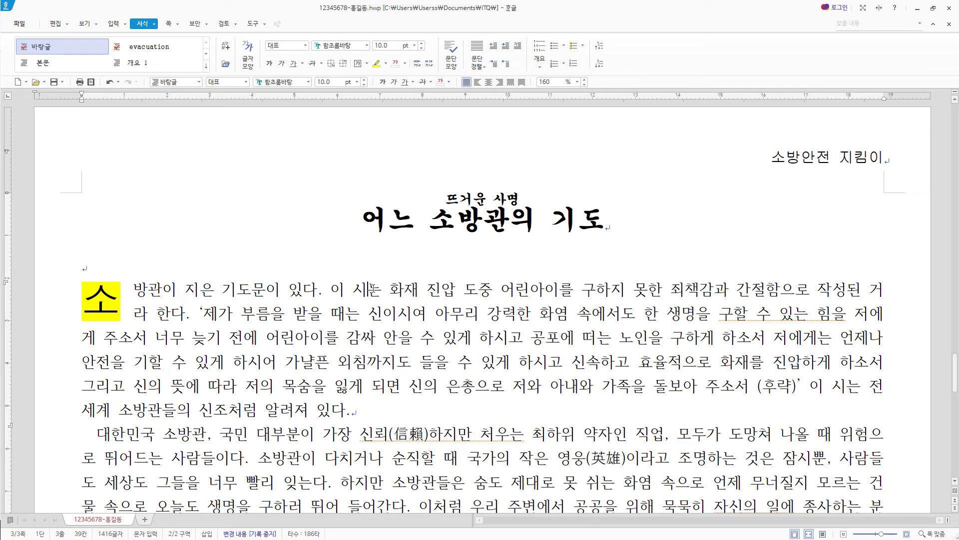
{"action": "left_click", "coordinate": [113, 23]}
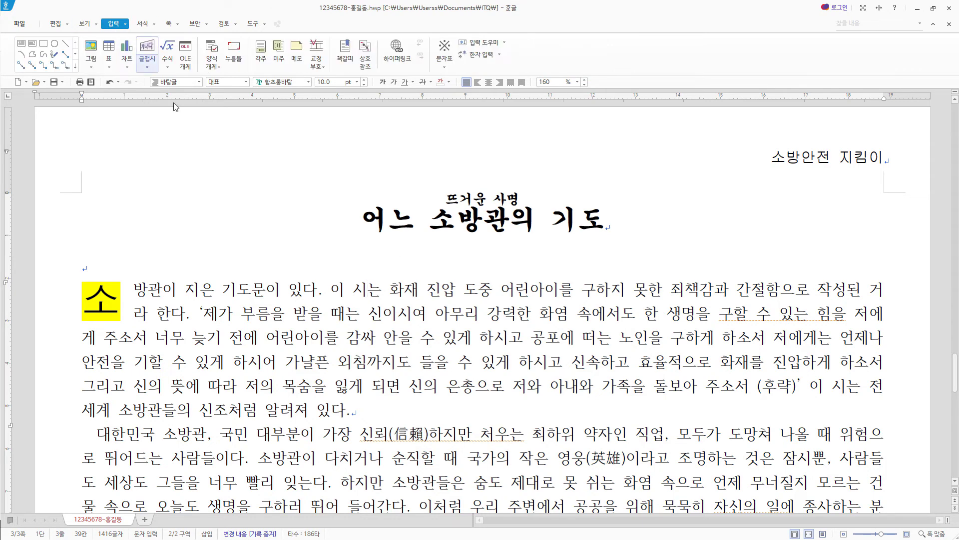
{"action": "left_click", "coordinate": [261, 50]}
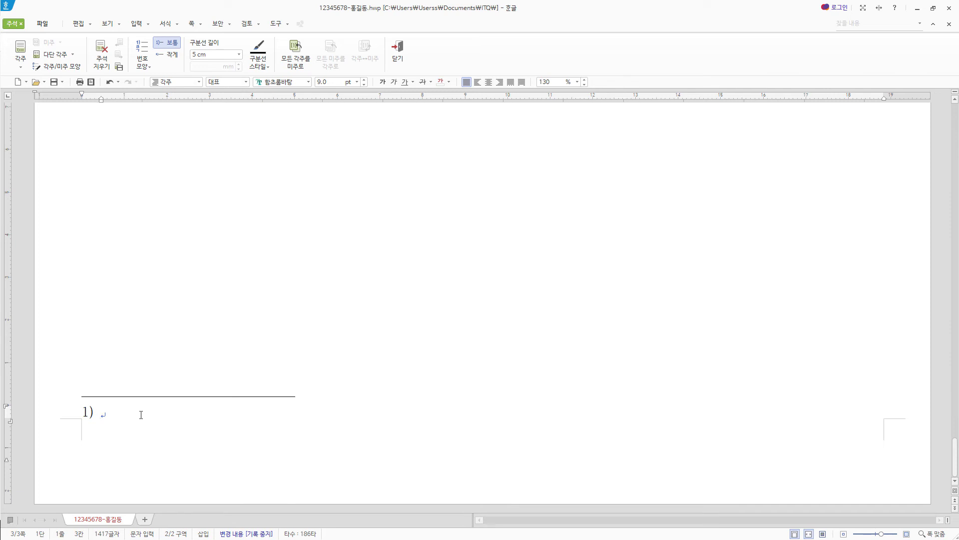
{"action": "type", "text": "1958년 미국의 ‘스모키 린’이라는 소방관이 쓴 기도문"}
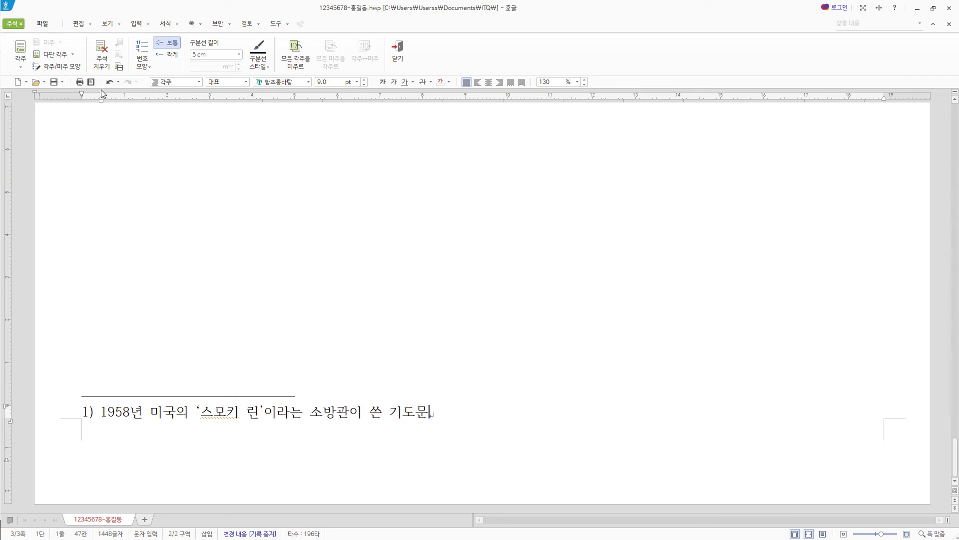
- Change the footnote number format to ㉠, ㉡, ㉢ and return to the document body
{"action": "left_click", "coordinate": [142, 66]}
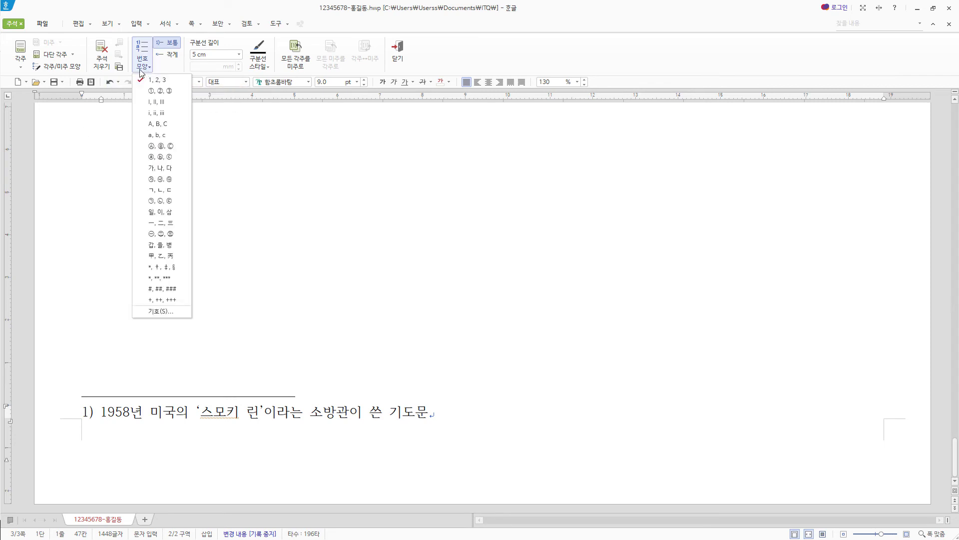
{"action": "left_click", "coordinate": [167, 201]}
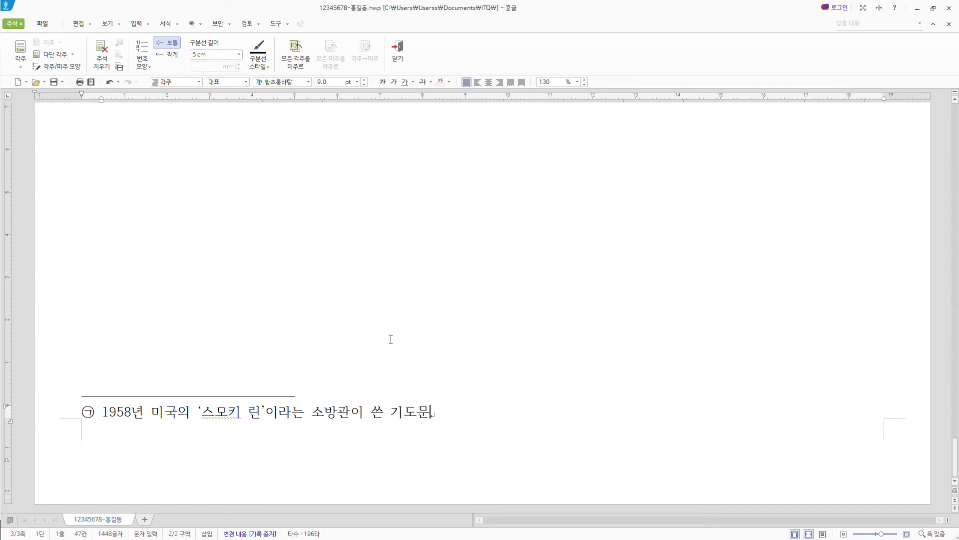
{"action": "scroll", "coordinate": [451, 385], "scroll_direction": "up", "scroll_amount": 10}
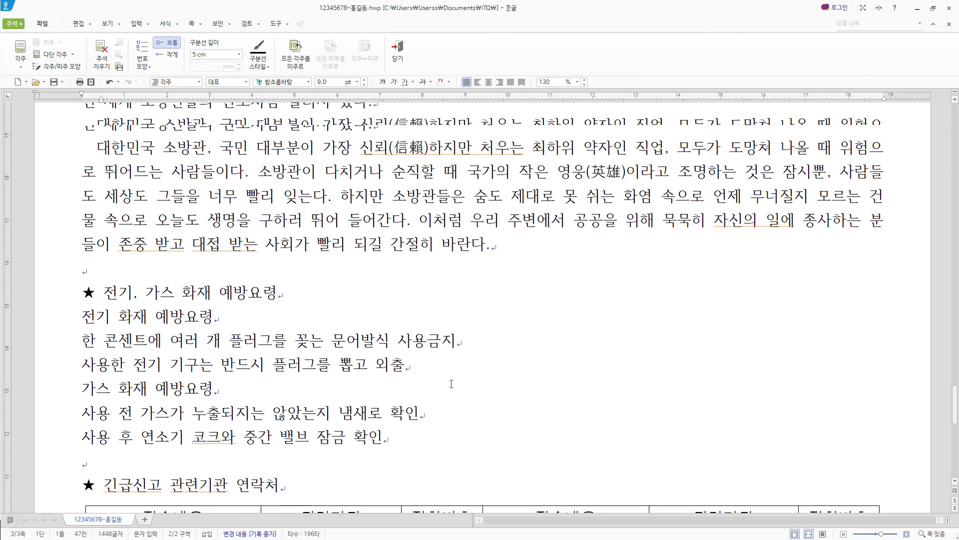
{"action": "key", "text": "shift+Escape"}
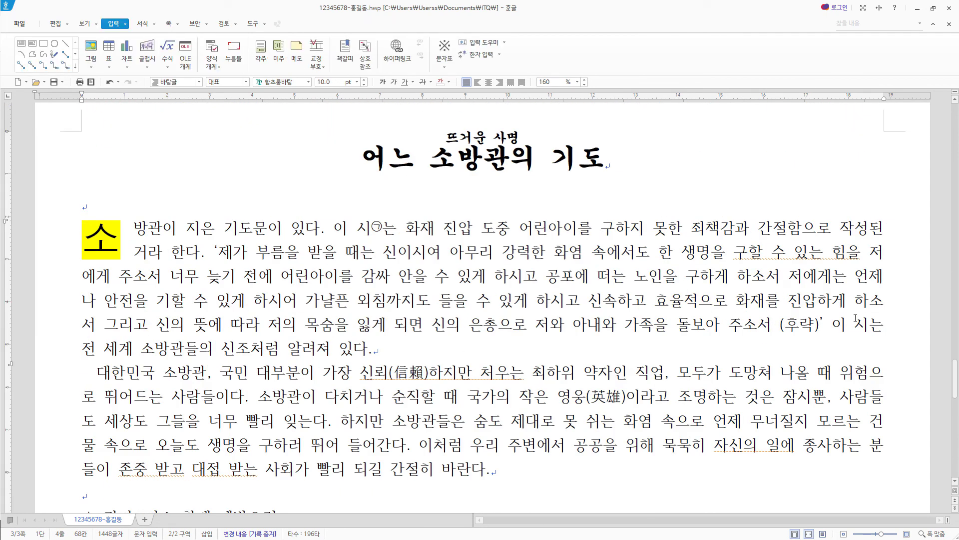
- Insert 그림4.jpg from the ITQ Picture folder into the first paragraph, drawing its frame by hand at about 75 × 97 mm
{"action": "left_click", "coordinate": [133, 228]}
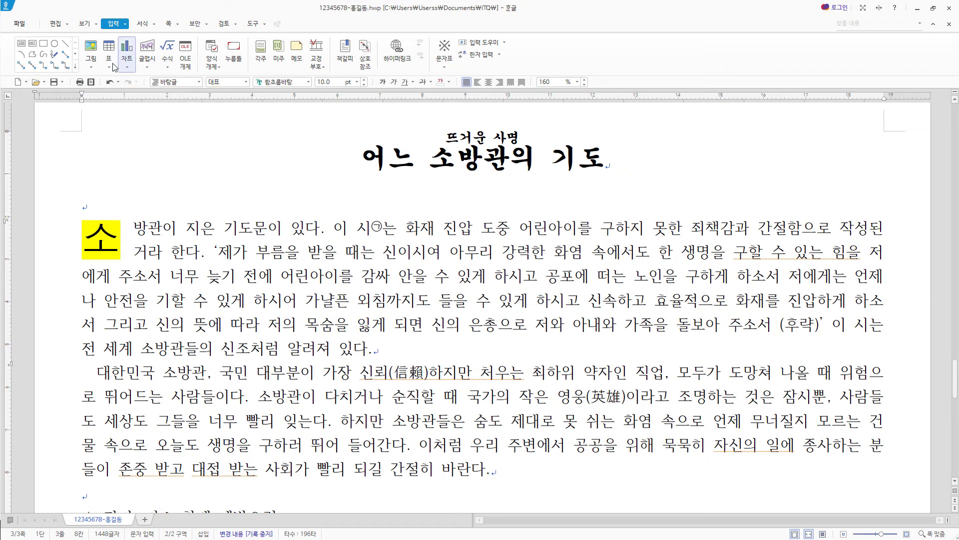
{"action": "left_click", "coordinate": [91, 47]}
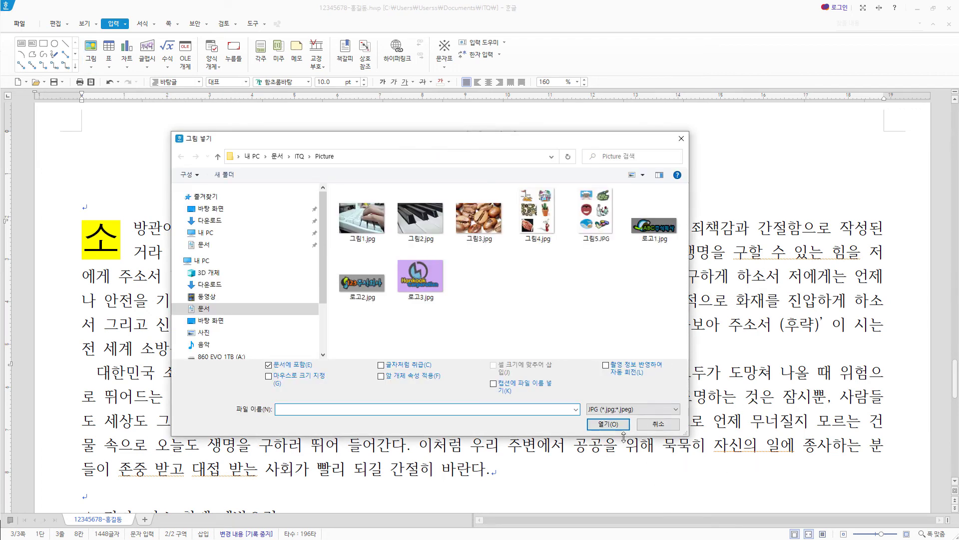
{"action": "left_click", "coordinate": [532, 227]}
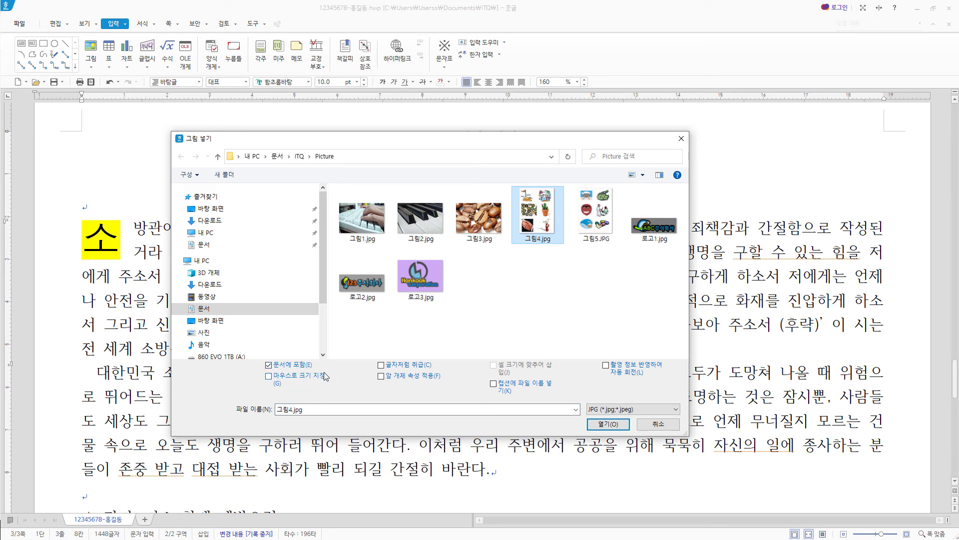
{"action": "left_click", "coordinate": [269, 377]}
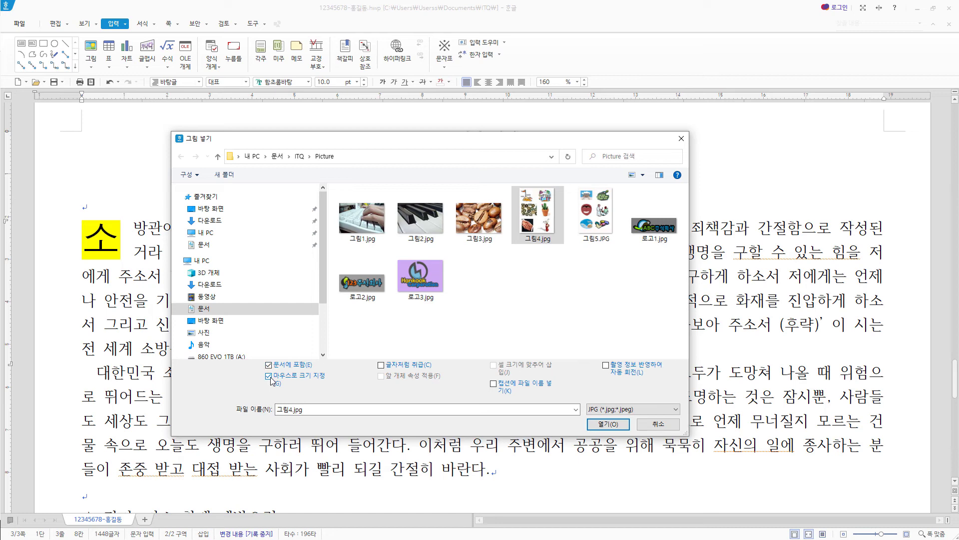
{"action": "left_click", "coordinate": [609, 425]}
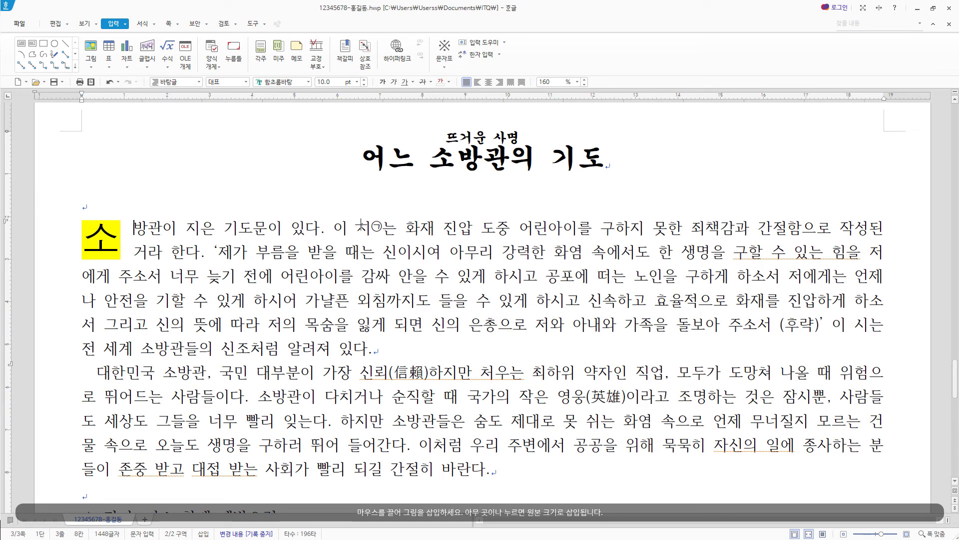
{"action": "left_click_drag", "start_coordinate": [312, 195], "coordinate": [613, 411]}
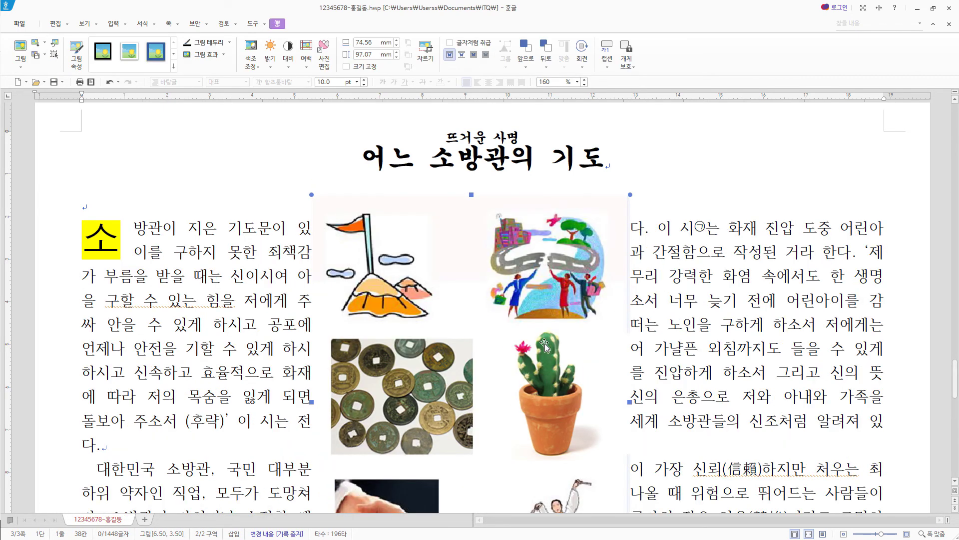
- Crop the inserted picture to only the flag-on-mountain drawing, about 32 × 30 mm
{"action": "scroll", "coordinate": [507, 220], "scroll_direction": "down", "scroll_amount": 3}
{"action": "right_click", "coordinate": [507, 220]}
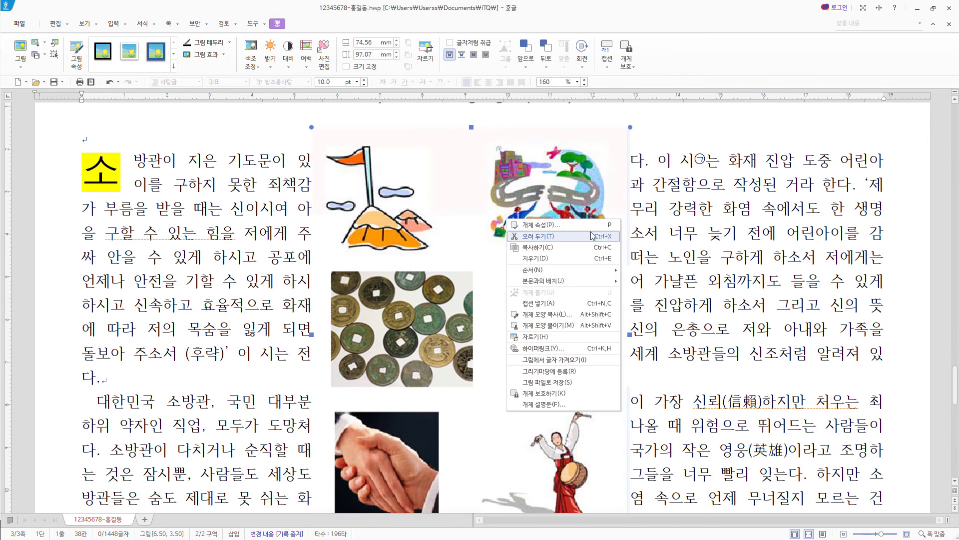
{"action": "left_click", "coordinate": [560, 337]}
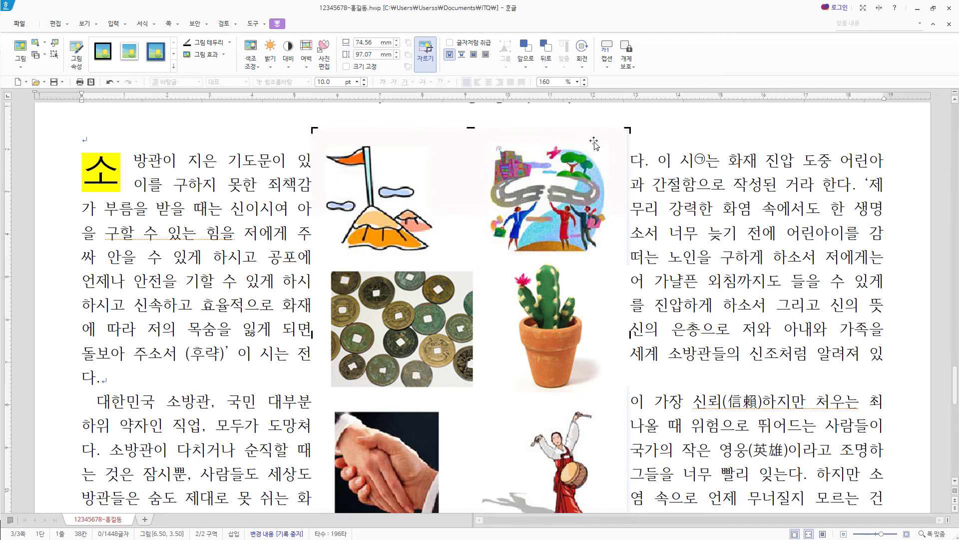
{"action": "left_click_drag", "start_coordinate": [629, 129], "coordinate": [448, 132]}
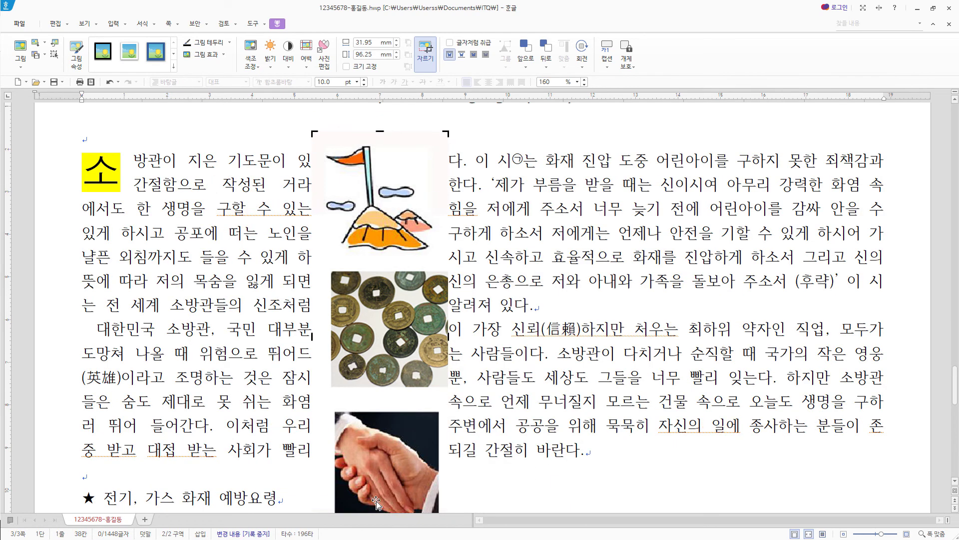
{"action": "scroll", "coordinate": [388, 477], "scroll_direction": "down", "scroll_amount": 3}
{"action": "left_click_drag", "start_coordinate": [387, 428], "coordinate": [387, 200]}
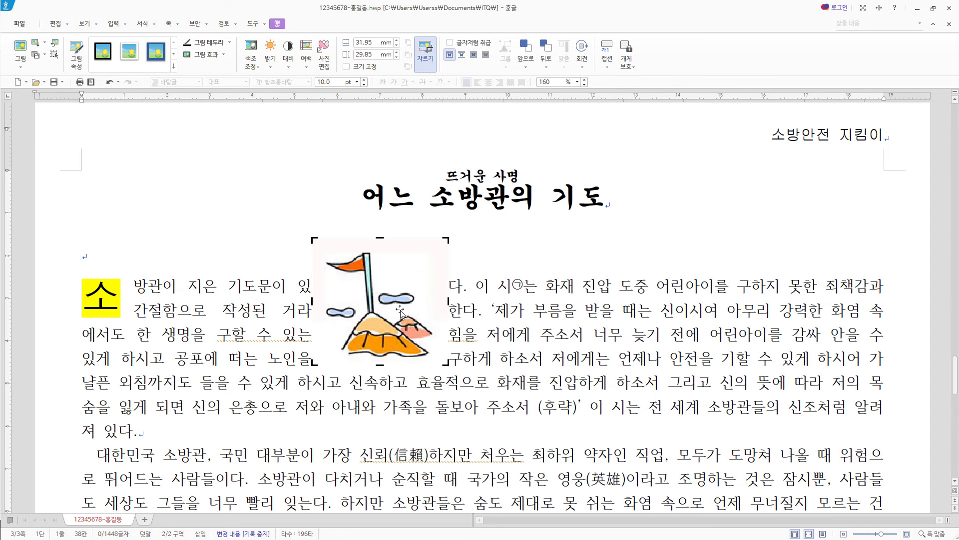
- Set the cropped picture's width to 40 mm and height to 35 mm in its object properties
{"action": "double_click", "coordinate": [397, 324]}
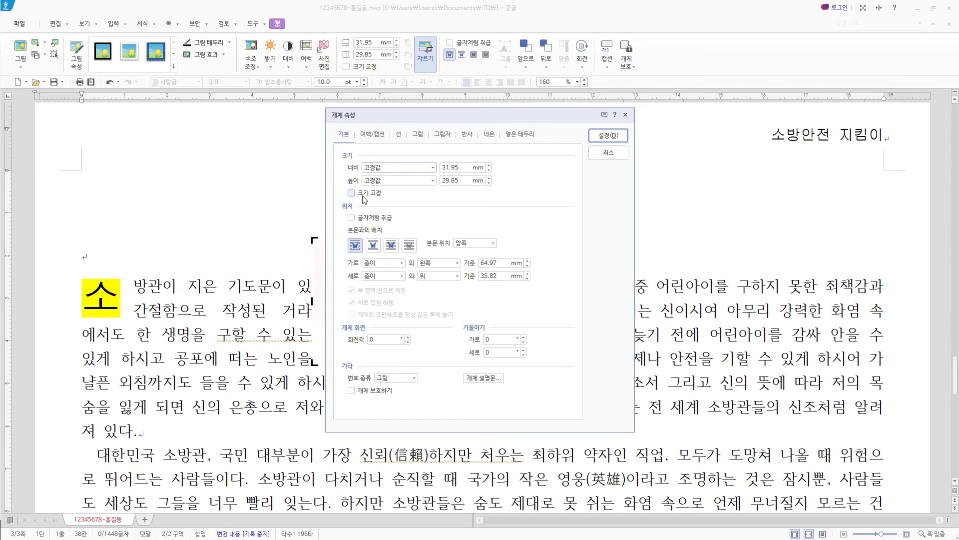
{"action": "type", "text": "4"}
{"action": "key", "text": "Tab"}
{"action": "key", "text": "Tab"}
{"action": "type", "text": "3"}
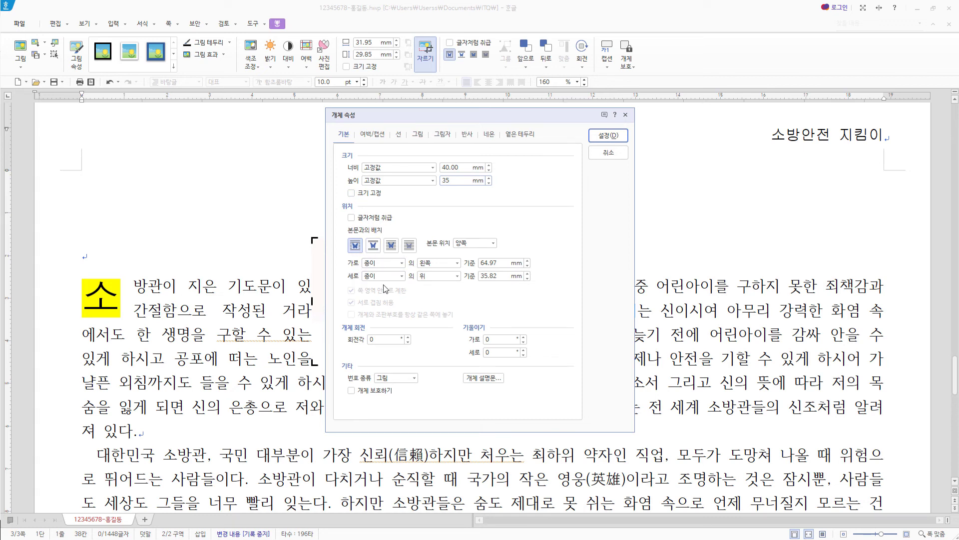
- Set the picture's horizontal and vertical position reference to 문단 (paragraph), keeping overlap allowed
{"action": "left_click", "coordinate": [402, 263]}
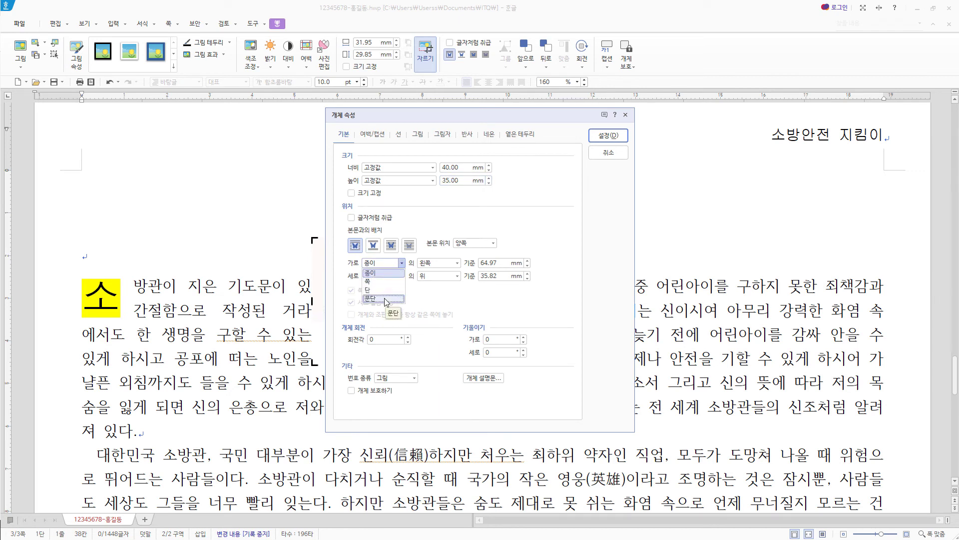
{"action": "left_click", "coordinate": [394, 300]}
{"action": "left_click", "coordinate": [398, 276]}
{"action": "left_click", "coordinate": [382, 301]}
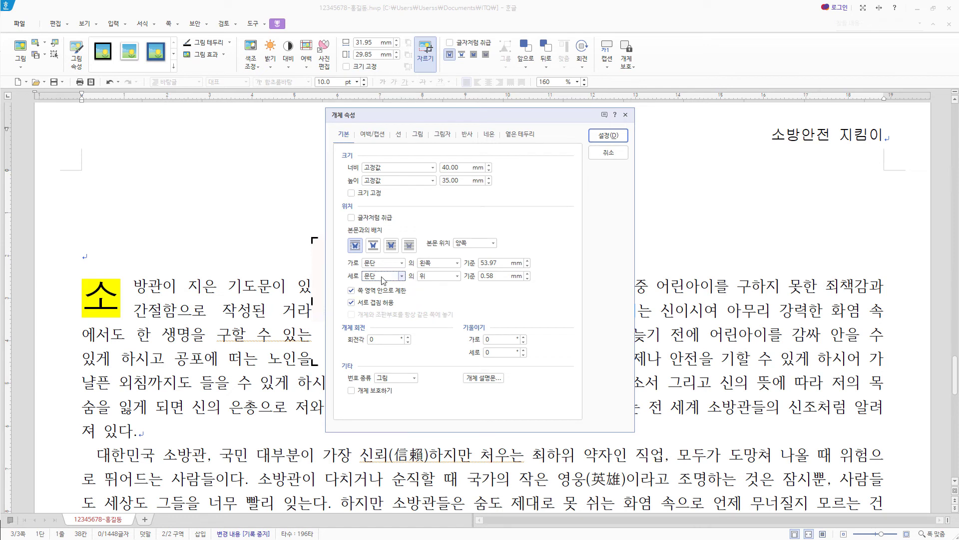
{"action": "left_click", "coordinate": [353, 304]}
{"action": "left_click", "coordinate": [352, 303]}
- Increase the picture's left outer margin, apply the properties, and move the picture to the right margin beside the first paragraph's text
{"action": "left_click", "coordinate": [382, 136]}
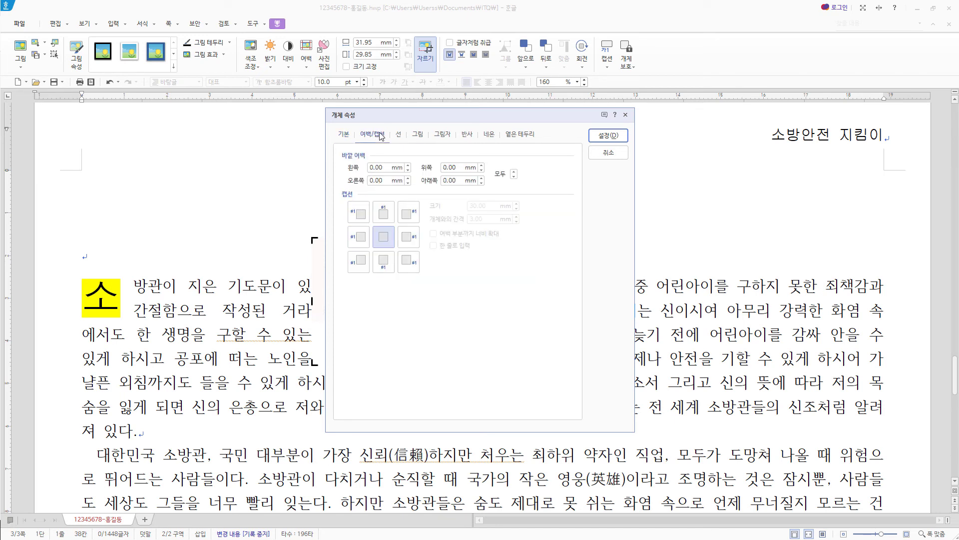
{"action": "double_click", "coordinate": [409, 166]}
{"action": "left_click", "coordinate": [604, 138]}
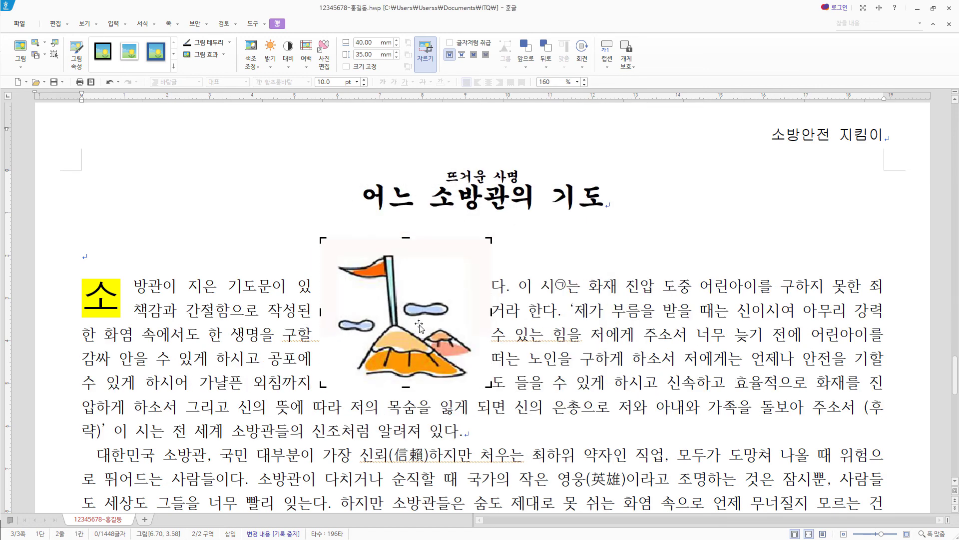
{"action": "left_click_drag", "start_coordinate": [424, 312], "coordinate": [868, 351]}
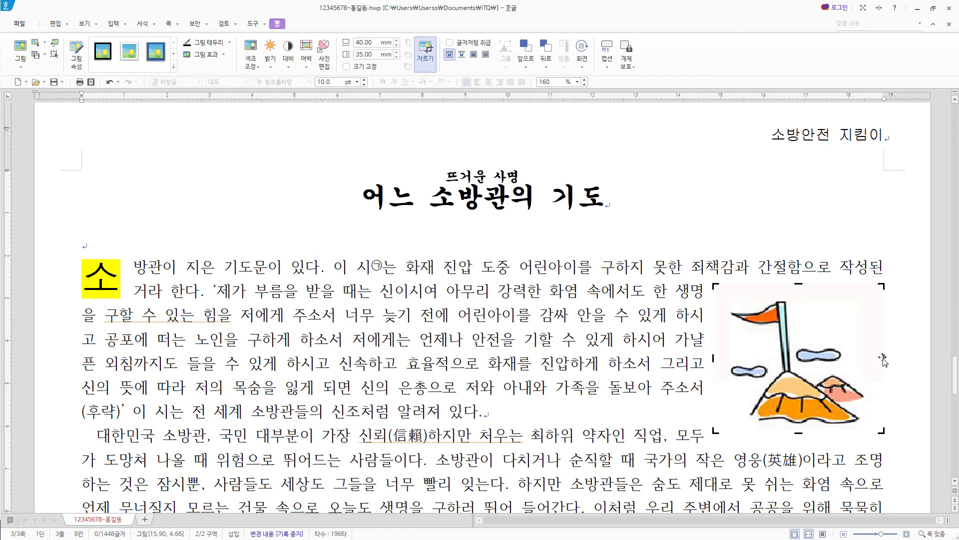
{"action": "scroll", "coordinate": [918, 352], "scroll_direction": "down", "scroll_amount": 2}
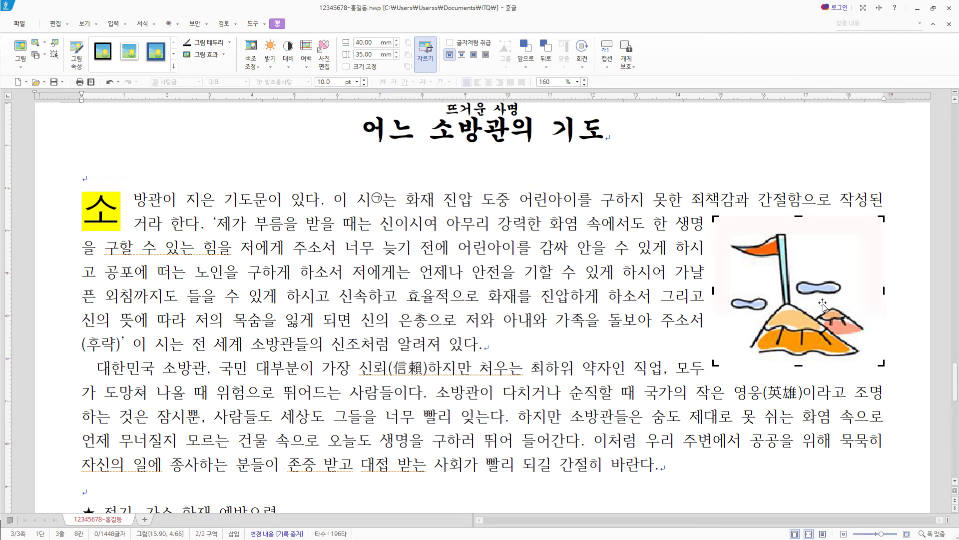
- Move the picture up so its top edge aligns with the first line of the opening paragraph
{"action": "left_click_drag", "start_coordinate": [824, 304], "coordinate": [823, 287]}
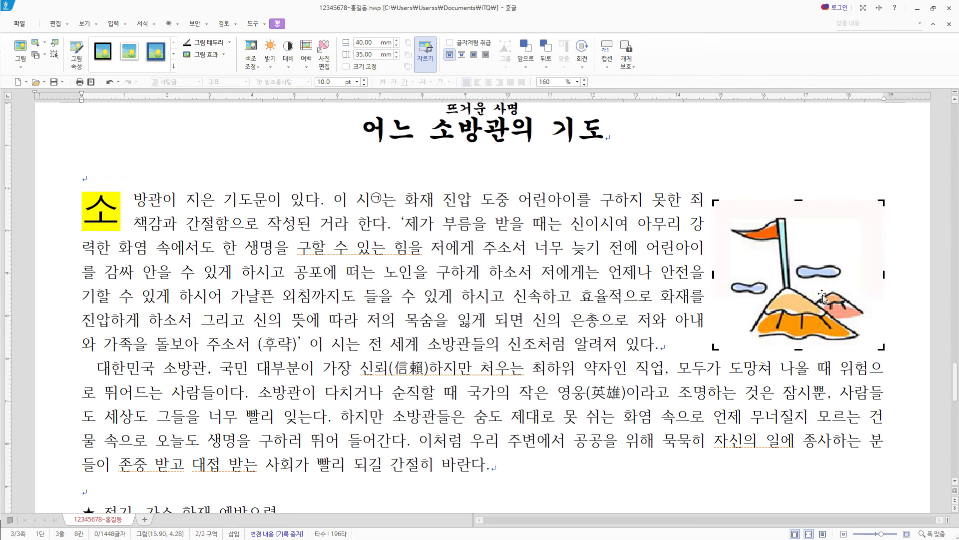
{"action": "key", "text": "Up"}
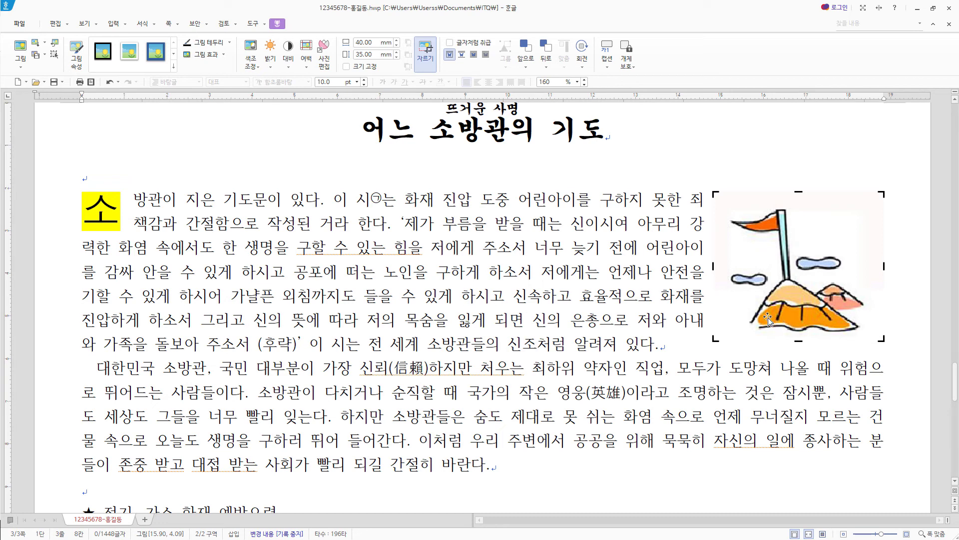
- Format the whole heading line "★ 전기, 가스 화재 예방요령" in 굴림 at 18 pt
{"action": "scroll", "coordinate": [768, 320], "scroll_direction": "down", "scroll_amount": 5}
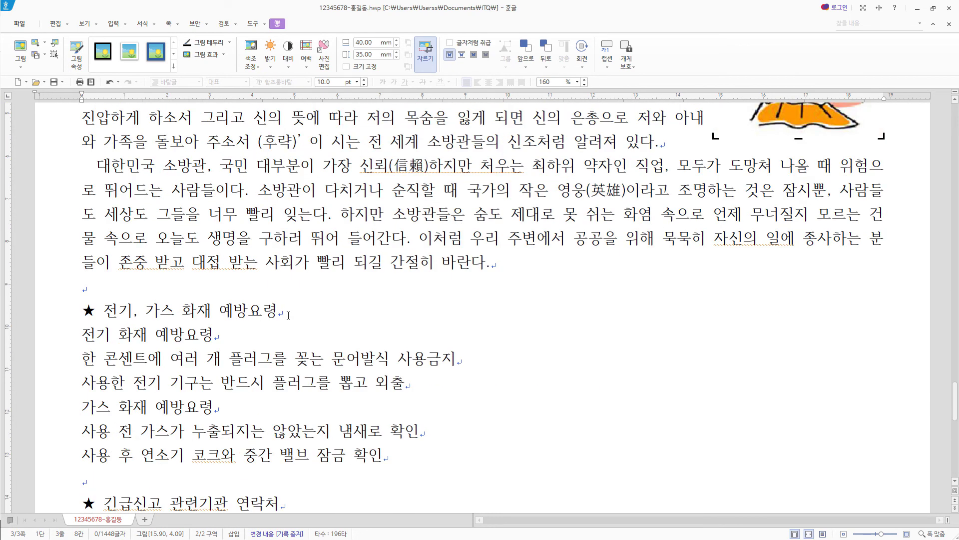
{"action": "left_click", "coordinate": [294, 312]}
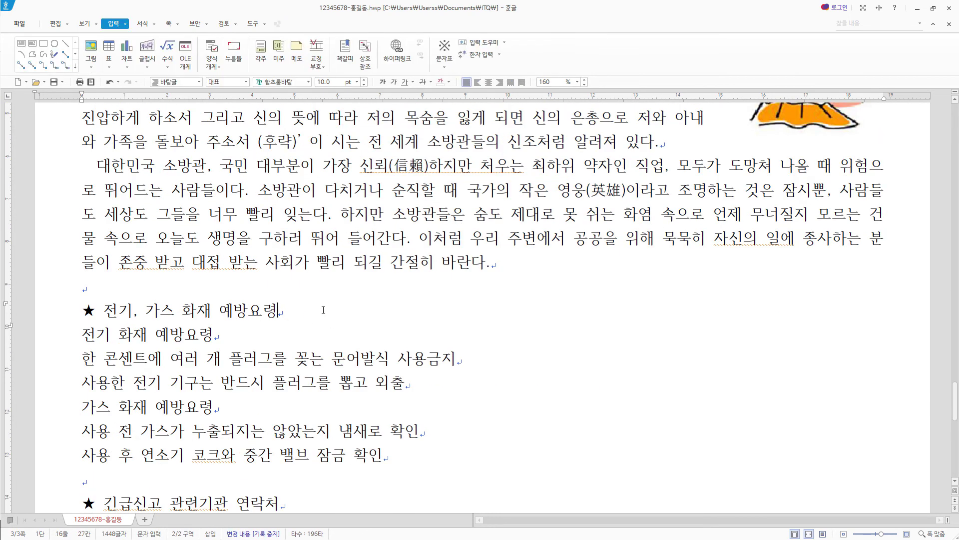
{"action": "left_click_drag", "start_coordinate": [323, 310], "coordinate": [47, 306]}
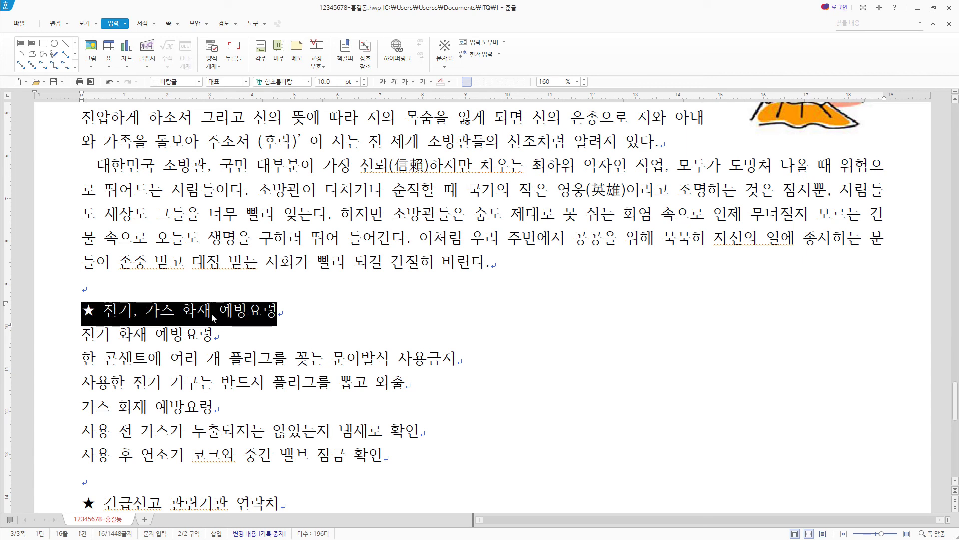
{"action": "left_click", "coordinate": [297, 85]}
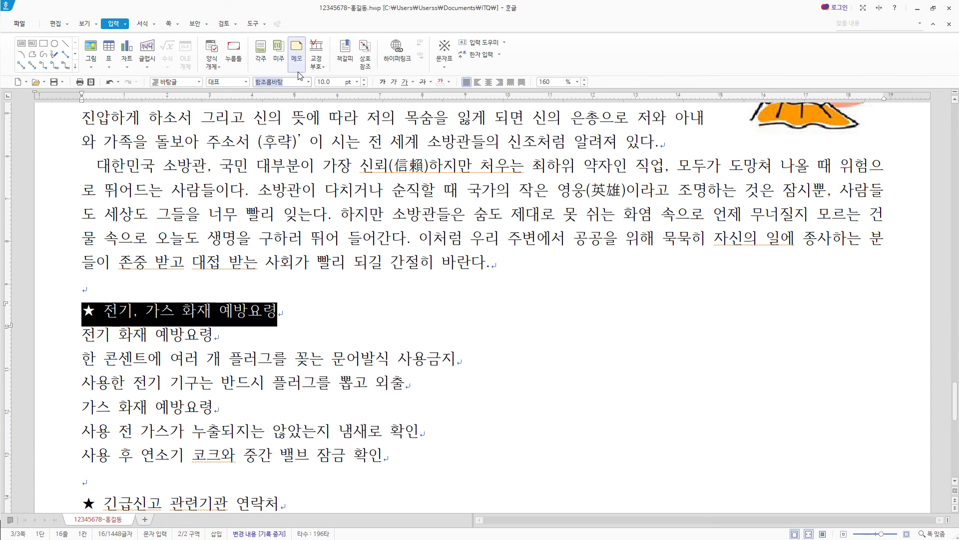
{"action": "type", "text": "굴림"}
{"action": "key", "text": "Return"}
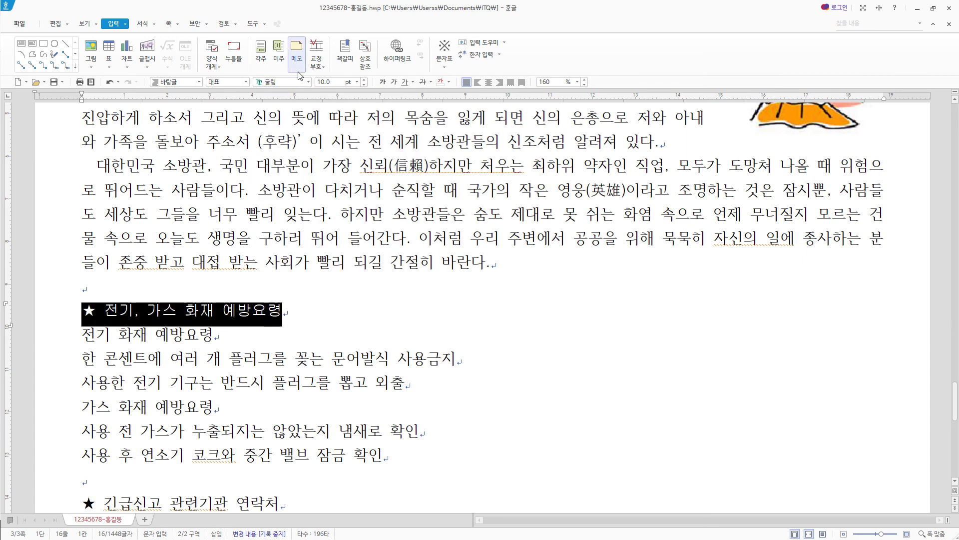
{"action": "left_click", "coordinate": [325, 83]}
{"action": "type", "text": "18"}
{"action": "key", "text": "Return"}
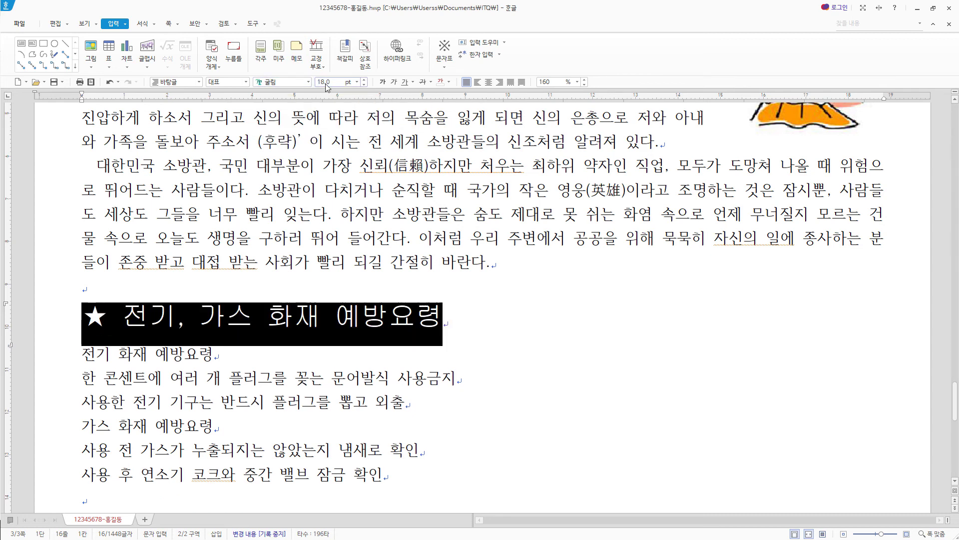
- Give the heading text "전기, 가스 화재 예방요령", without the star, a white font colour and blue shading
{"action": "left_click", "coordinate": [373, 326]}
{"action": "left_click_drag", "start_coordinate": [123, 316], "coordinate": [433, 320]}
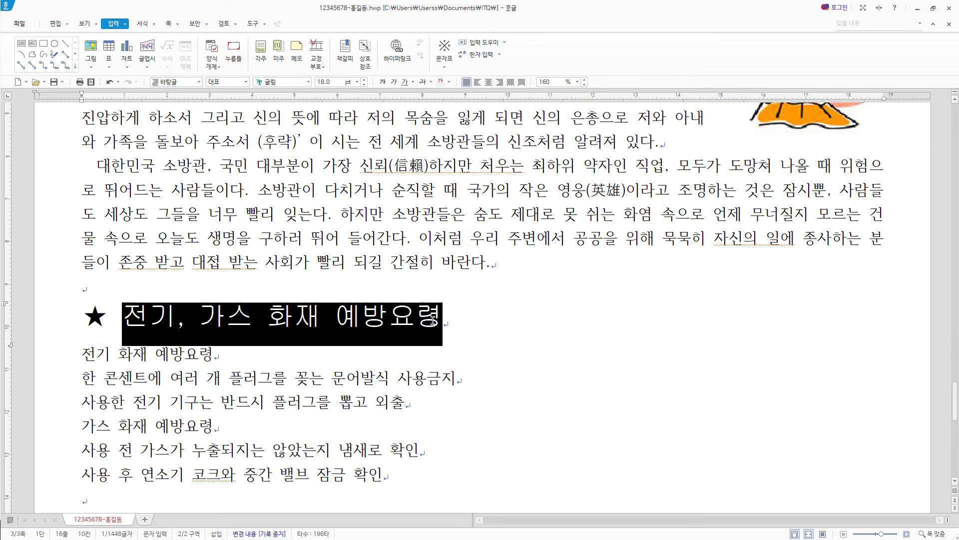
{"action": "right_click", "coordinate": [360, 320]}
{"action": "left_click", "coordinate": [438, 367]}
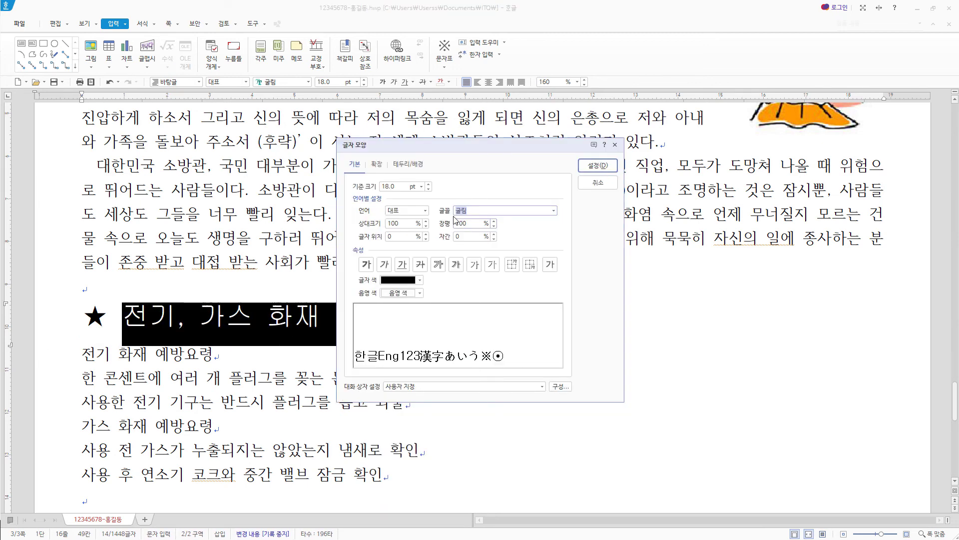
{"action": "left_click", "coordinate": [421, 280]}
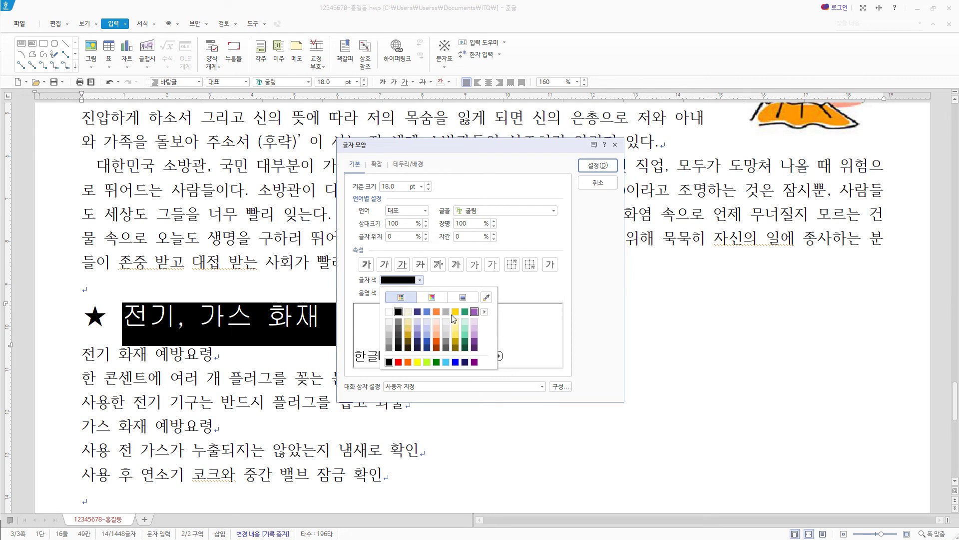
{"action": "left_click", "coordinate": [389, 312]}
{"action": "left_click", "coordinate": [420, 293]}
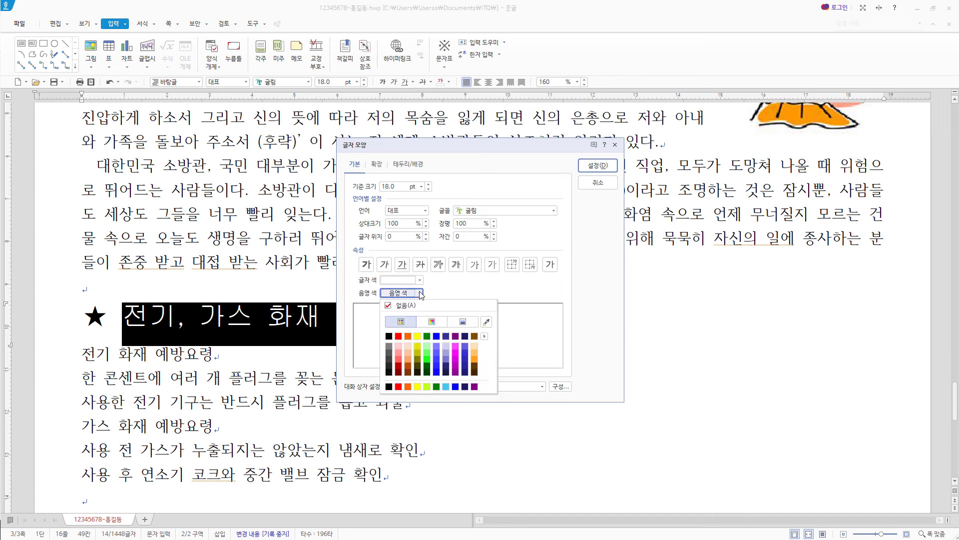
{"action": "left_click", "coordinate": [438, 337]}
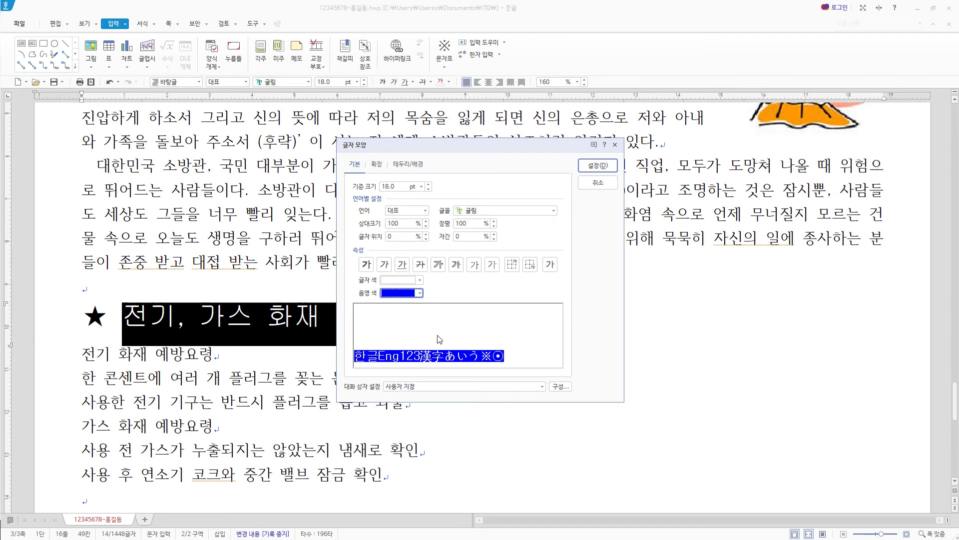
{"action": "left_click", "coordinate": [598, 166]}
- Set the line spacing of the six prevention-tip lines below the heading to 180%
{"action": "scroll", "coordinate": [254, 320], "scroll_direction": "down", "scroll_amount": 3}
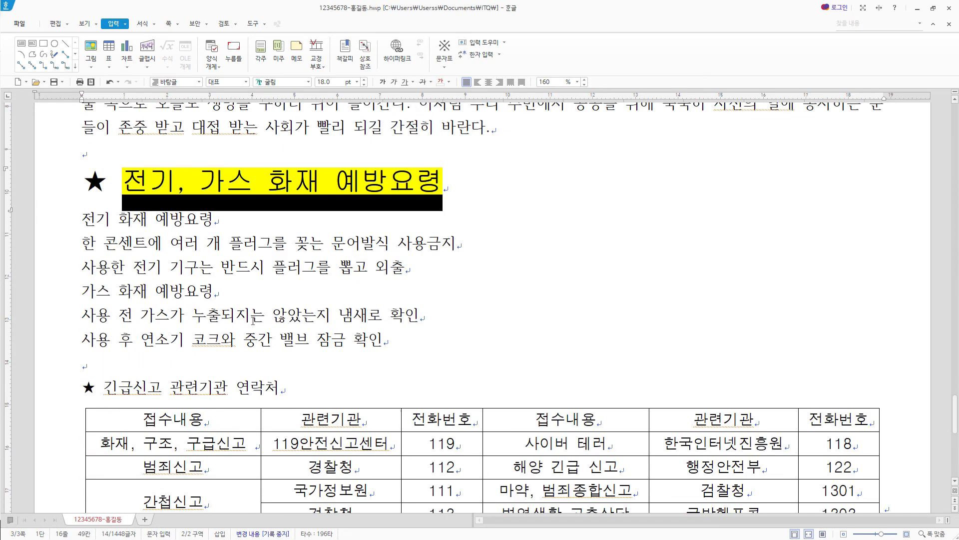
{"action": "mouse_move", "coordinate": [419, 339]}
{"action": "left_mouse_down"}
{"action": "mouse_move", "coordinate": [215, 233]}
{"action": "mouse_move", "coordinate": [88, 223]}
{"action": "left_mouse_up"}
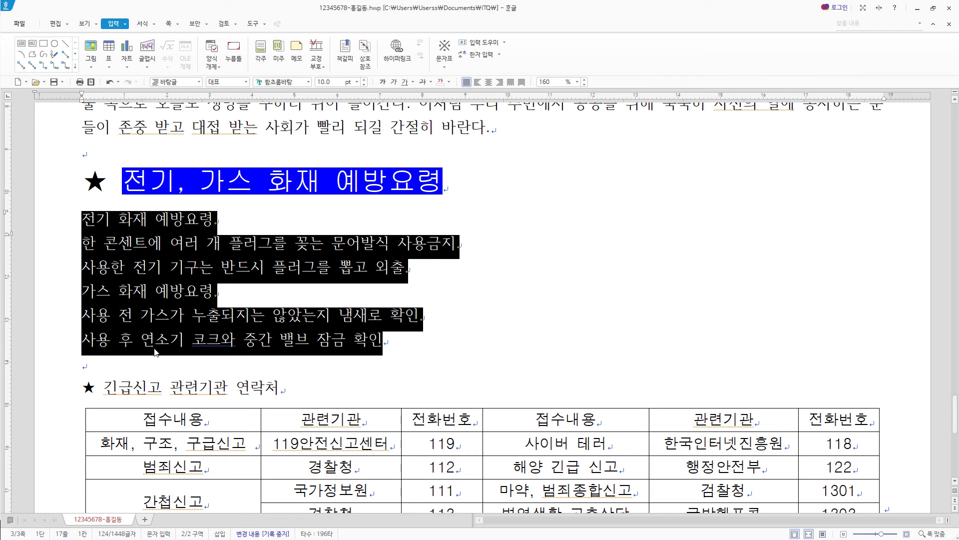
{"action": "left_click", "coordinate": [577, 81]}
{"action": "left_click", "coordinate": [559, 118]}
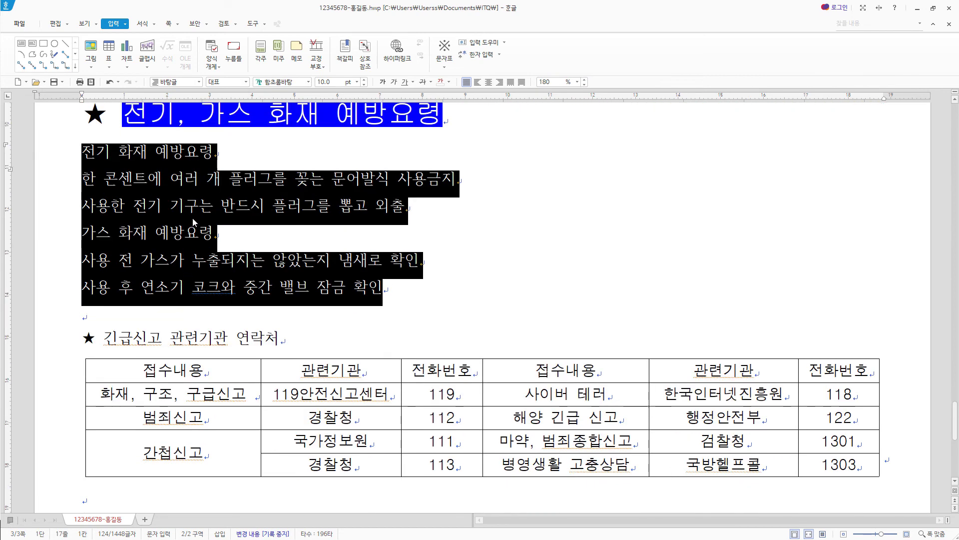
- Choose the 1) 가) a) (1) paragraph numbering for the six selected lines and open its custom definition
{"action": "right_click", "coordinate": [193, 222]}
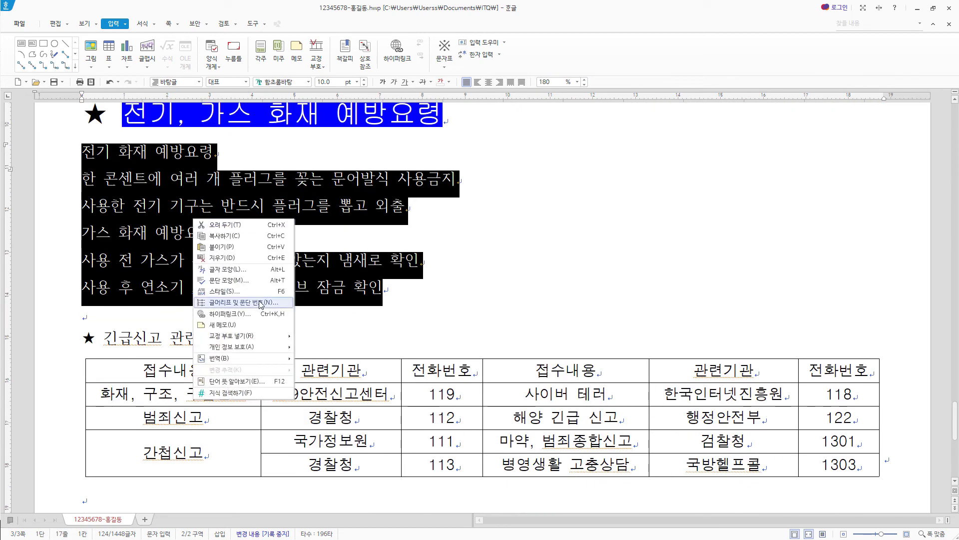
{"action": "key", "text": "Return"}
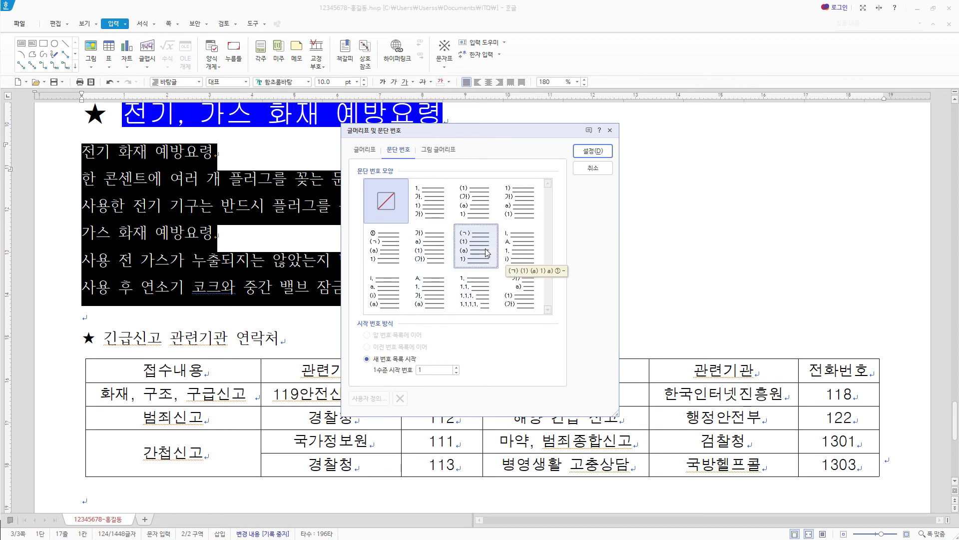
{"action": "left_click", "coordinate": [526, 201]}
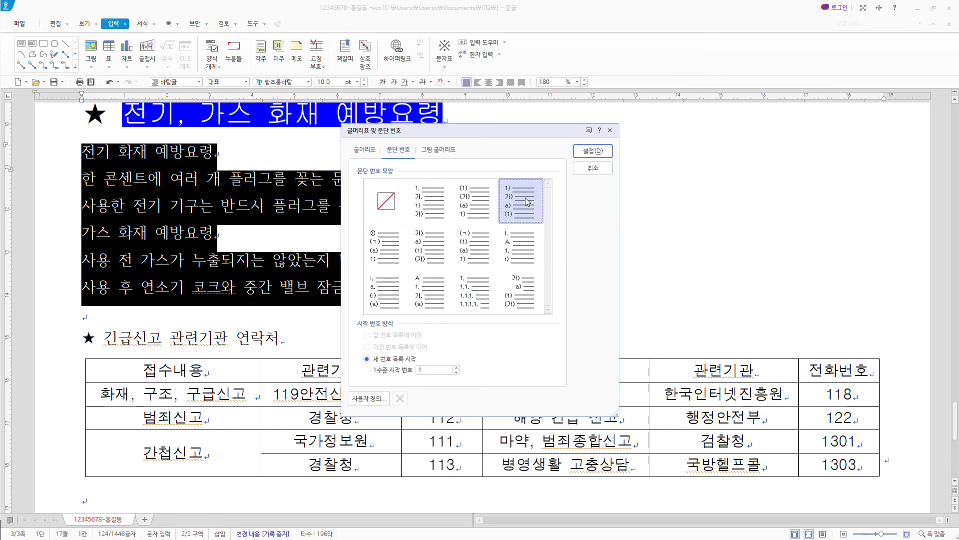
{"action": "left_click", "coordinate": [434, 369]}
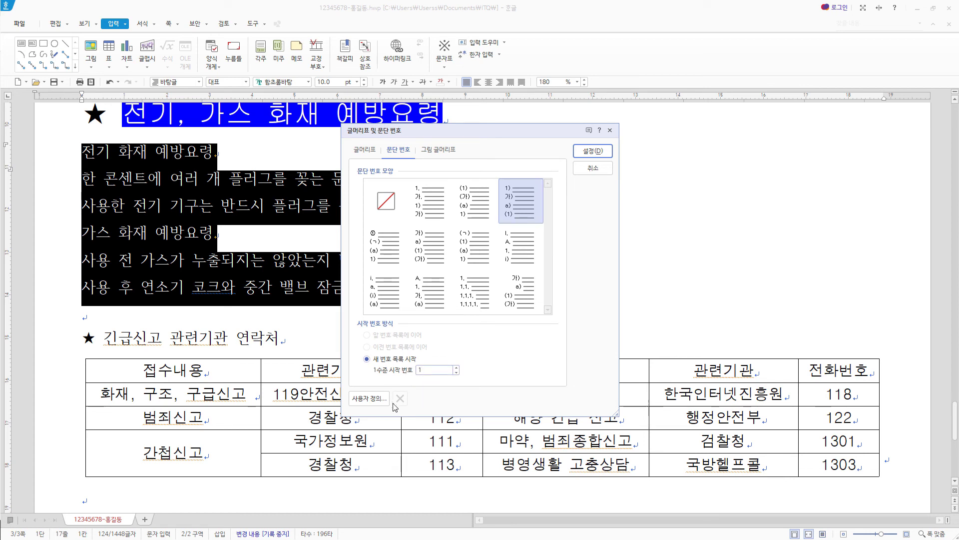
{"action": "left_click", "coordinate": [376, 399]}
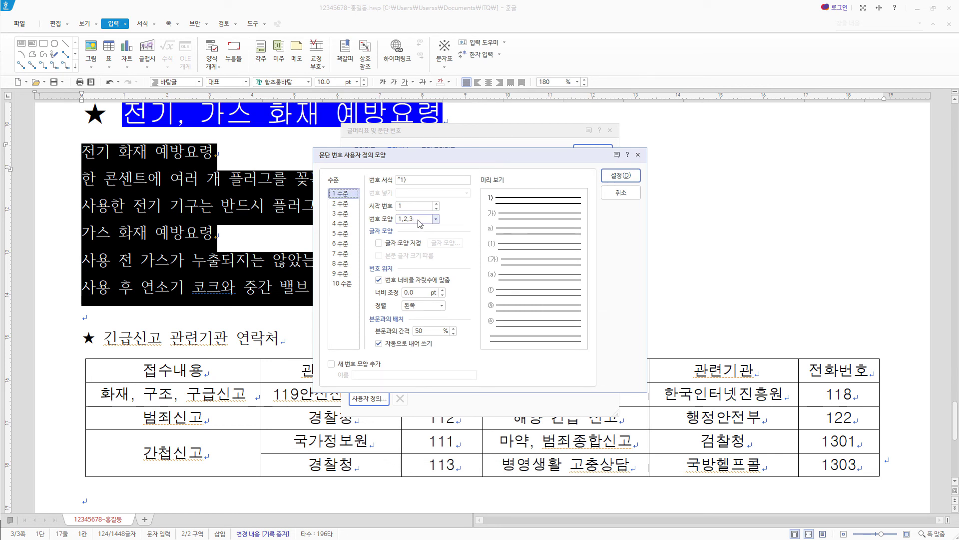
- Set the level 1 number's width adjustment to 20 pt with right (오른쪽) alignment
{"action": "left_click", "coordinate": [403, 180]}
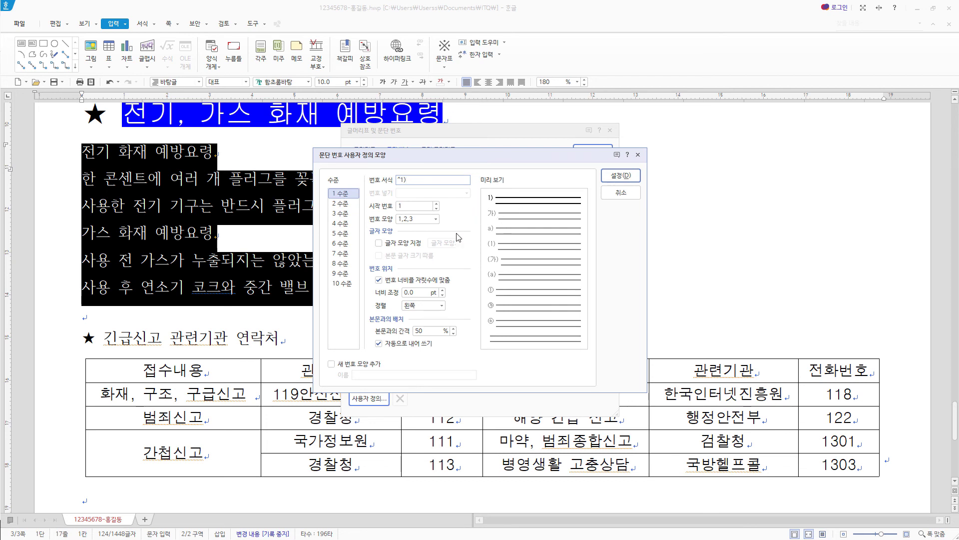
{"action": "left_click_drag", "start_coordinate": [420, 293], "coordinate": [323, 290]}
{"action": "type", "text": "20"}
{"action": "left_click", "coordinate": [424, 305]}
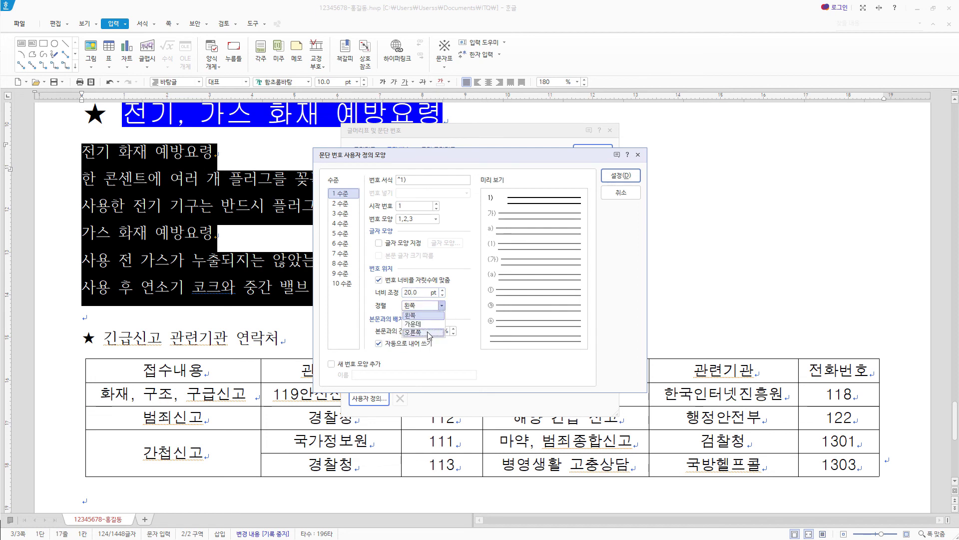
{"action": "left_click", "coordinate": [422, 333]}
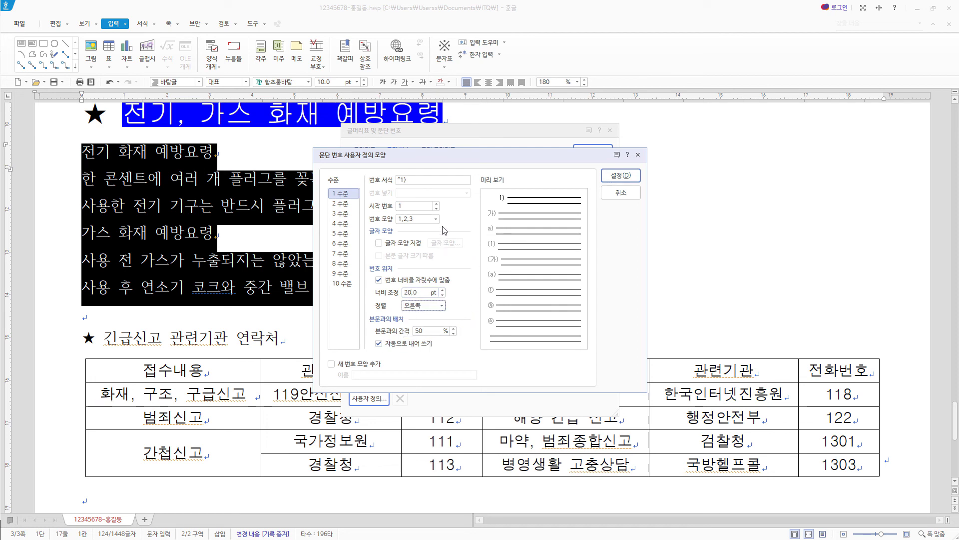
- Set level 2 numbering to the ①,②,③ shape and remove the closing parenthesis from its number format
{"action": "left_click", "coordinate": [343, 204]}
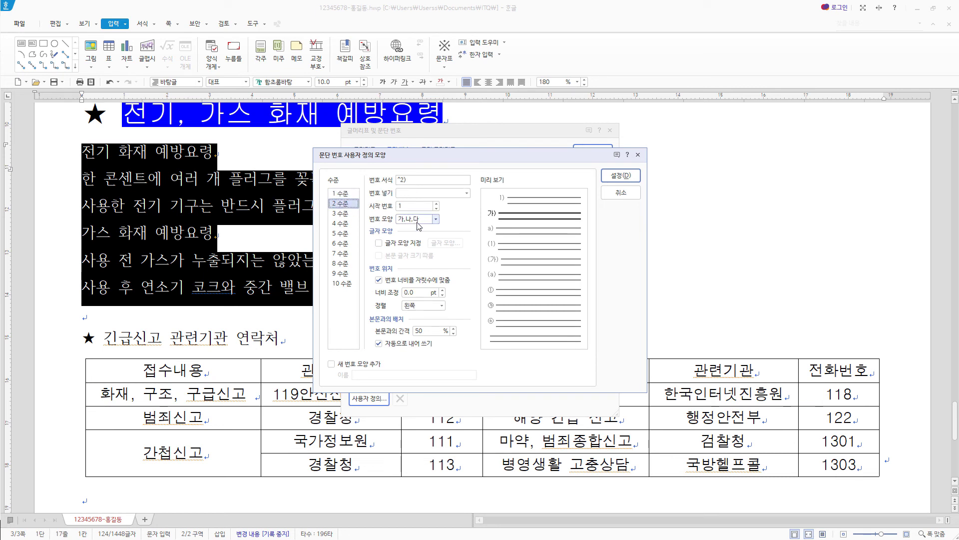
{"action": "left_click", "coordinate": [417, 219]}
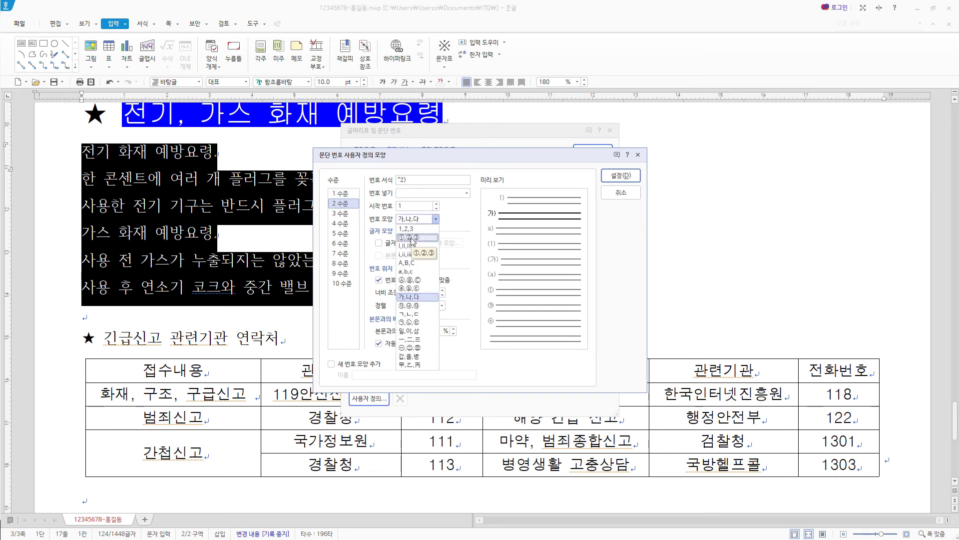
{"action": "left_click", "coordinate": [413, 238]}
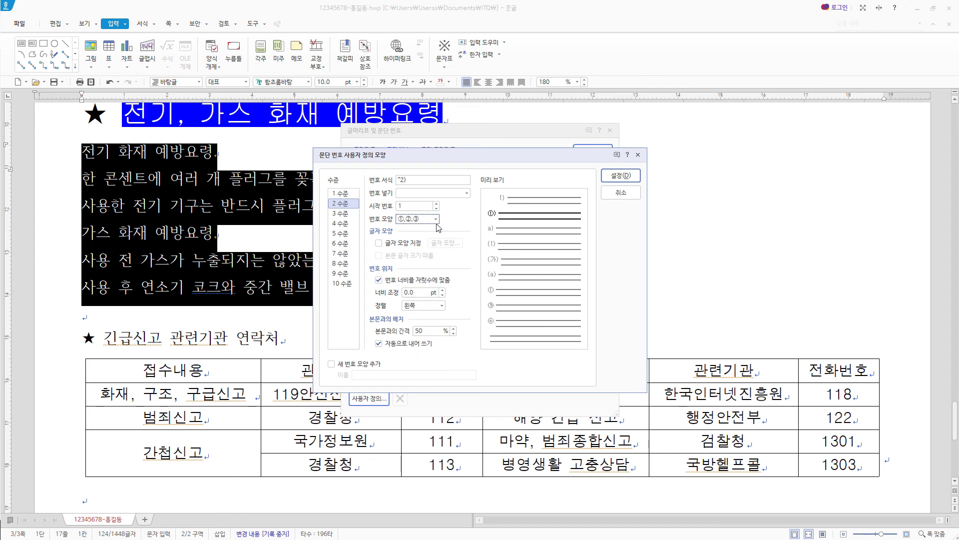
{"action": "left_click", "coordinate": [419, 180]}
{"action": "key", "text": "BackSpace"}
- Set the level 2 number's width adjustment to 30 pt with right (오른쪽) alignment, and apply the numbering to the six lines
{"action": "left_click_drag", "start_coordinate": [421, 293], "coordinate": [236, 282]}
{"action": "type", "text": "30"}
{"action": "left_click", "coordinate": [428, 306]}
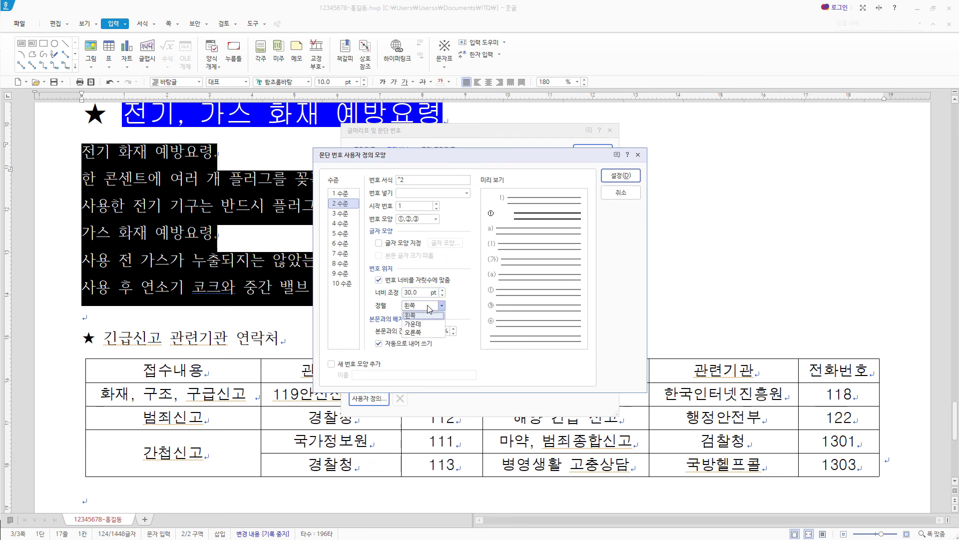
{"action": "left_click", "coordinate": [414, 332]}
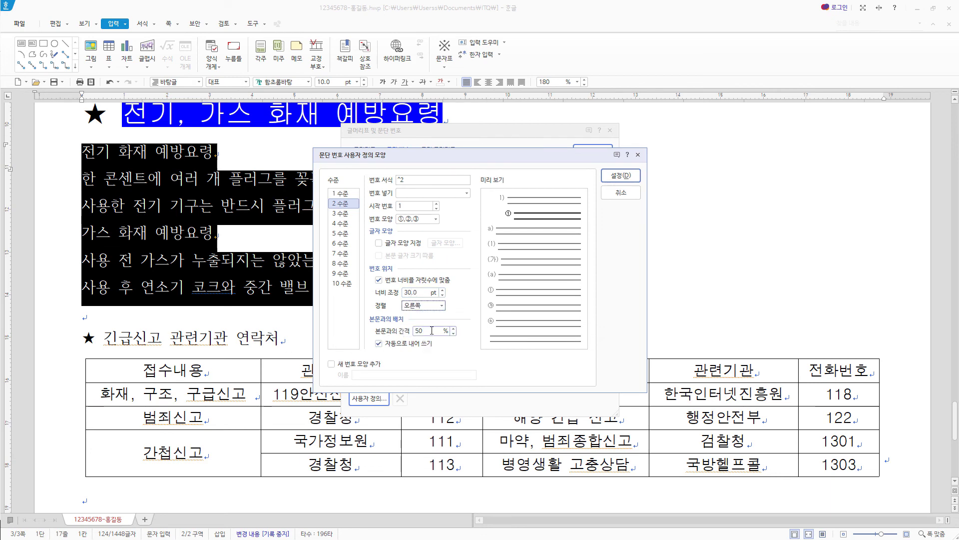
{"action": "left_click", "coordinate": [631, 178]}
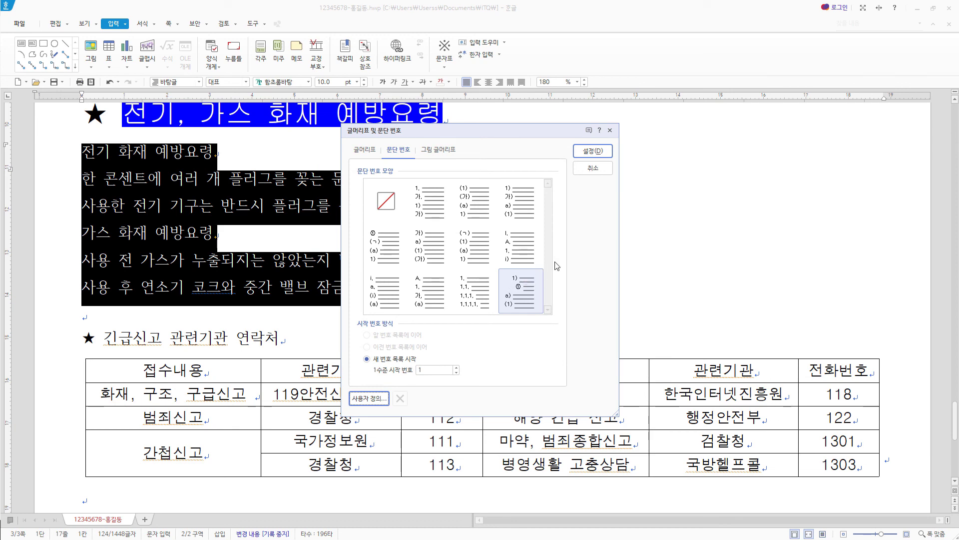
{"action": "left_click", "coordinate": [604, 155]}
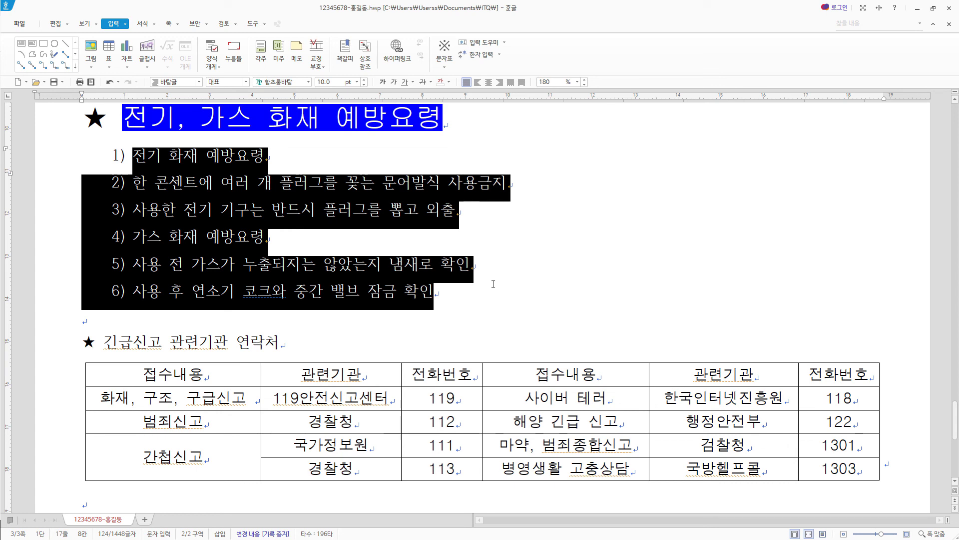
{"action": "left_click", "coordinate": [460, 292]}
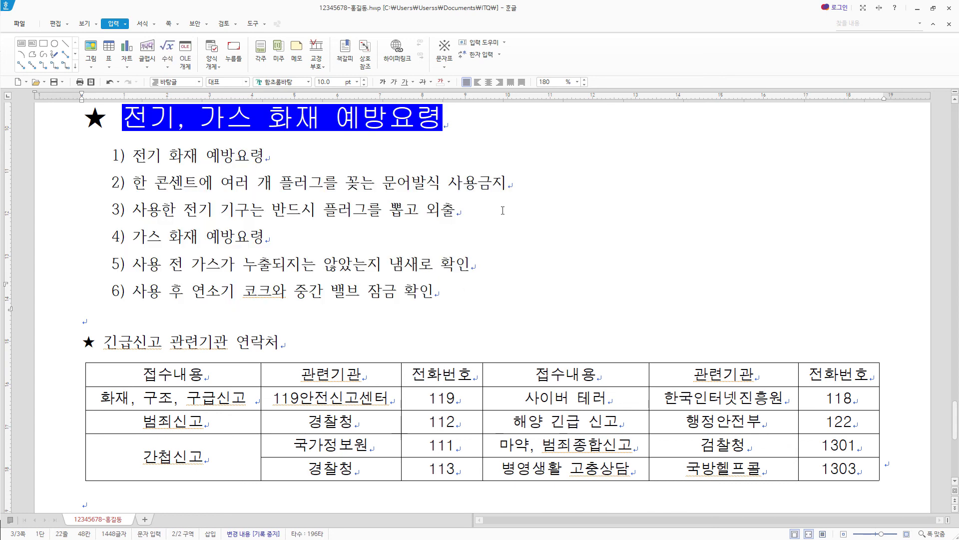
- Demote the two lines under "전기 화재 예방요령" to numbering level 2
{"action": "left_click_drag", "start_coordinate": [501, 208], "coordinate": [132, 183]}
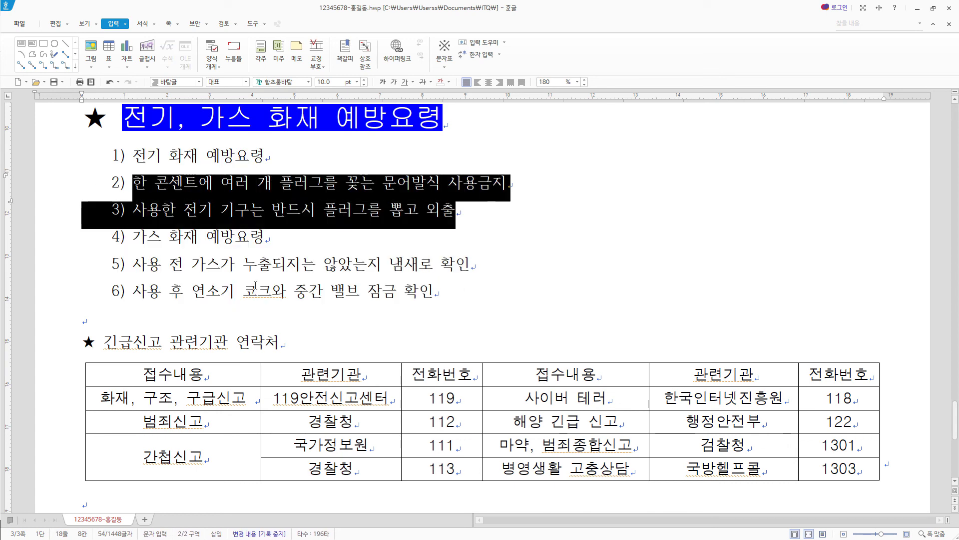
{"action": "left_click", "coordinate": [144, 24]}
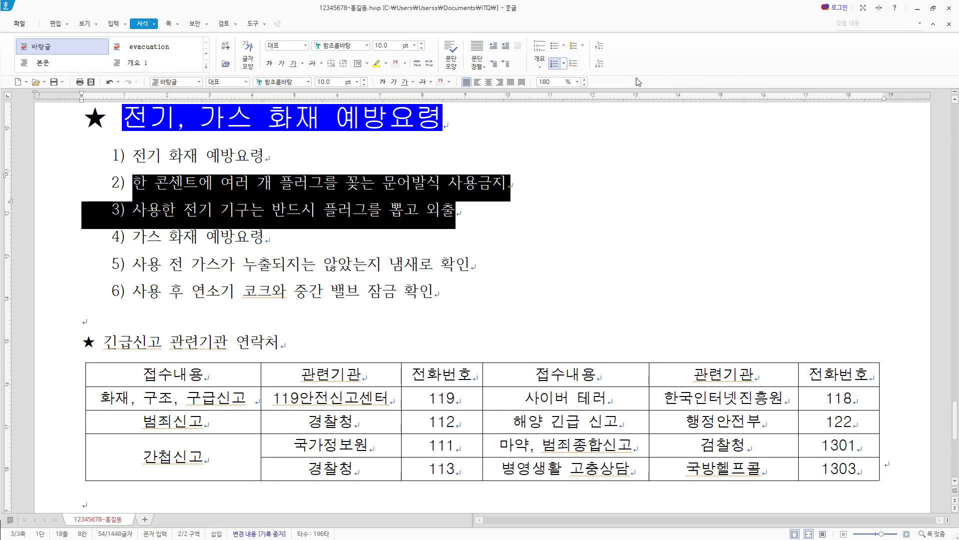
{"action": "left_click", "coordinate": [602, 67]}
{"action": "left_click", "coordinate": [414, 292]}
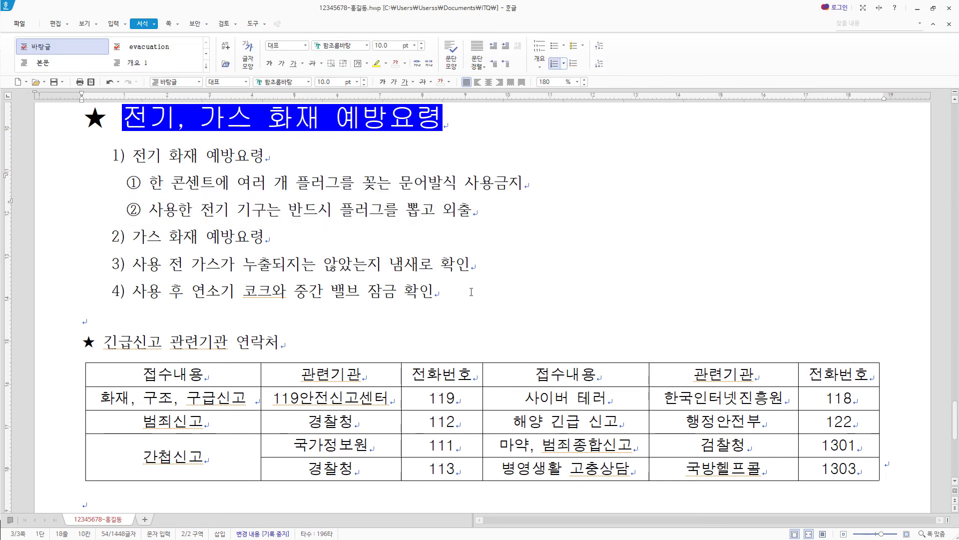
- Demote the two lines under "가스 화재 예방요령" to numbering level 2
{"action": "left_click_drag", "start_coordinate": [434, 293], "coordinate": [133, 264]}
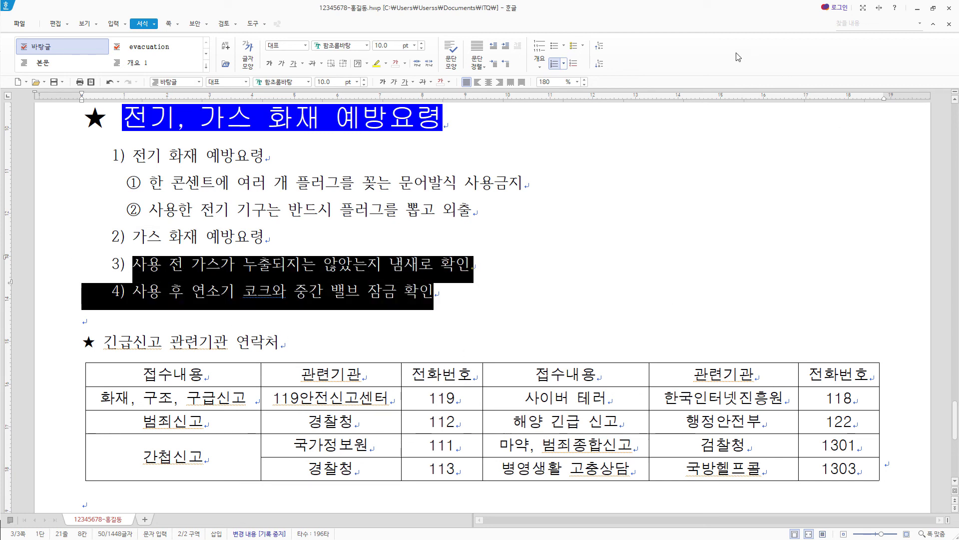
{"action": "left_click", "coordinate": [602, 67]}
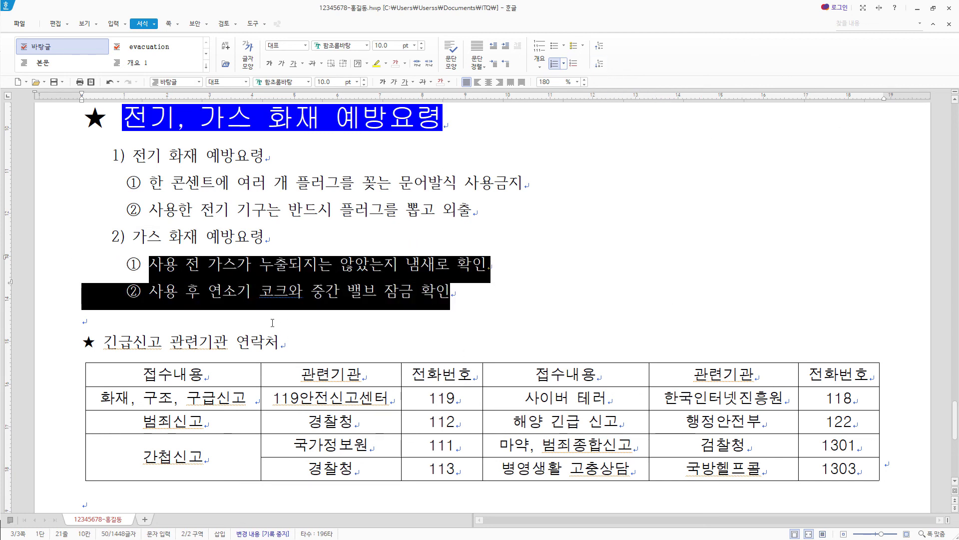
- Set the heading "★ 긴급신고 관련기관 연락처" to the 굴림 font at 18 pt
{"action": "left_click_drag", "start_coordinate": [292, 341], "coordinate": [75, 346]}
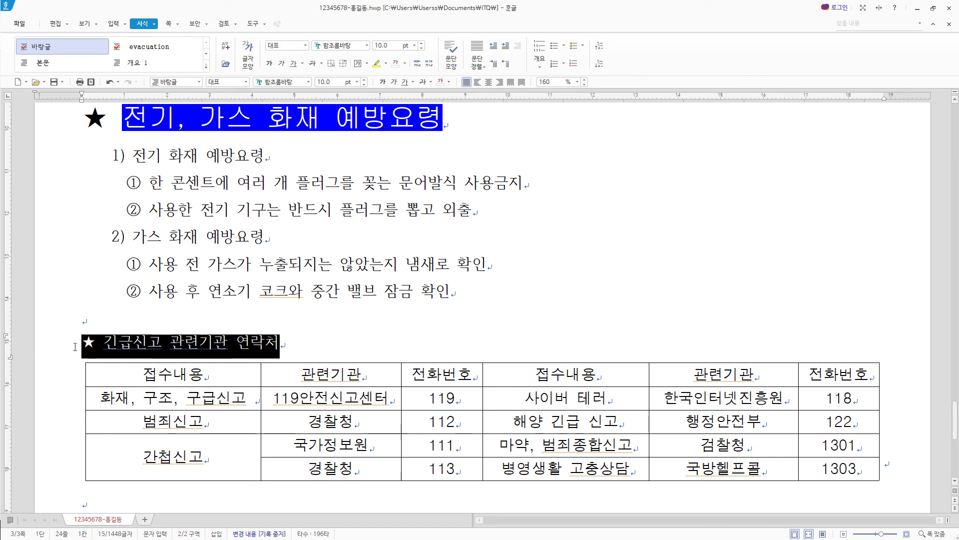
{"action": "left_click", "coordinate": [308, 83]}
{"action": "type", "text": "굴림"}
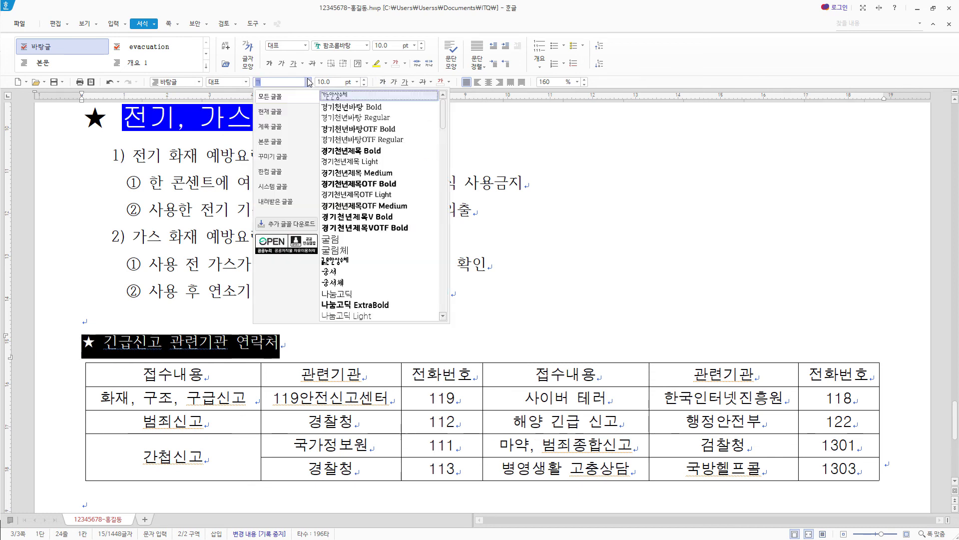
{"action": "key", "text": "Return"}
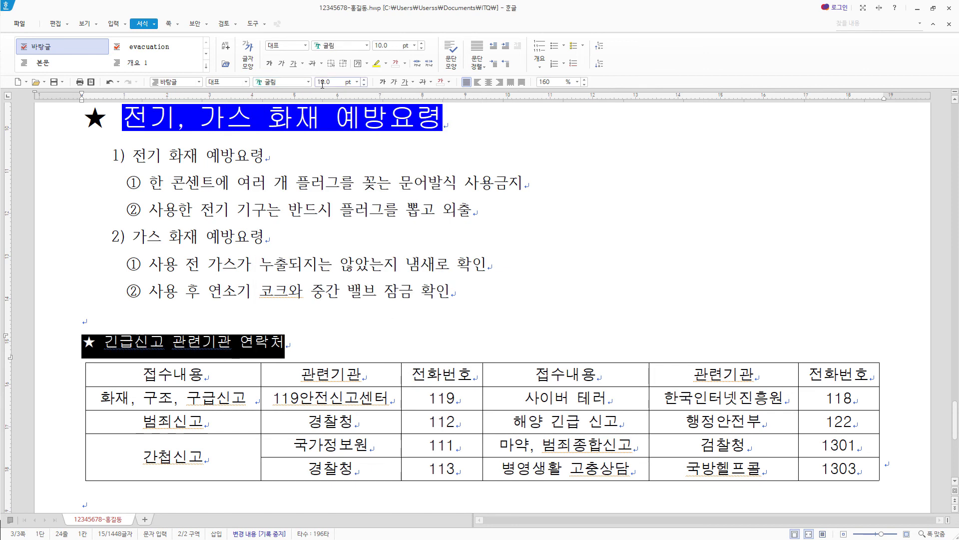
{"action": "left_click", "coordinate": [322, 83]}
{"action": "type", "text": "18"}
{"action": "key", "text": "Return"}
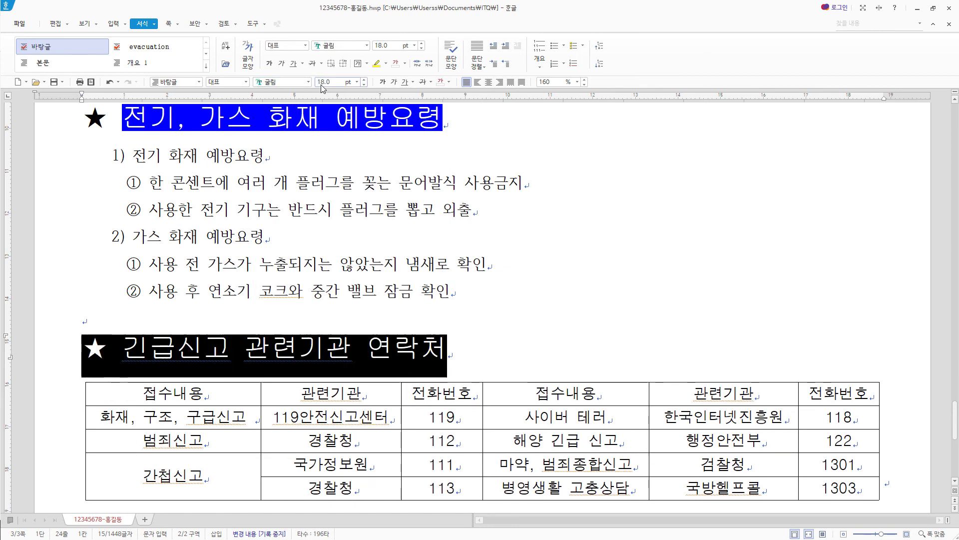
- Underline the heading text "긴급신고 관련기관 연락처", leaving out the star
{"action": "left_click", "coordinate": [216, 344]}
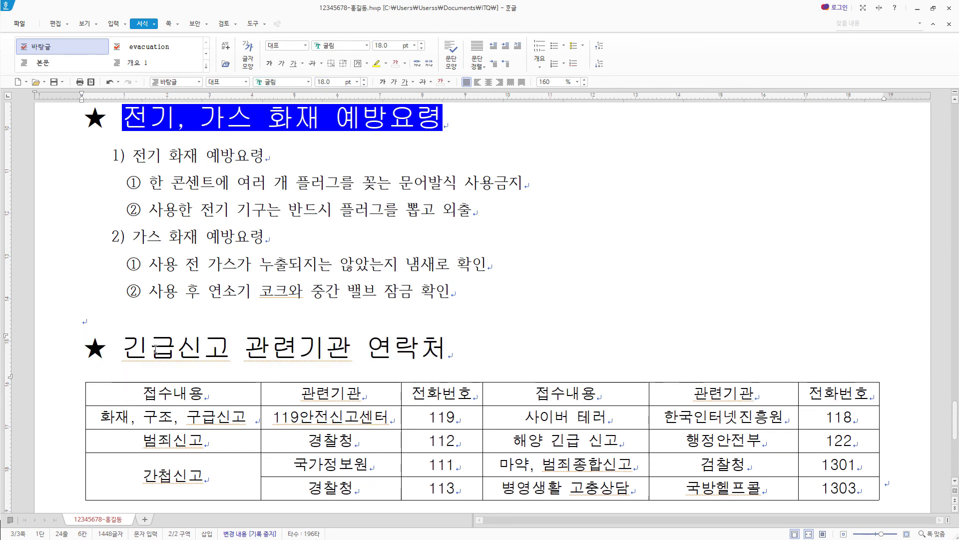
{"action": "left_click_drag", "start_coordinate": [123, 348], "coordinate": [451, 348]}
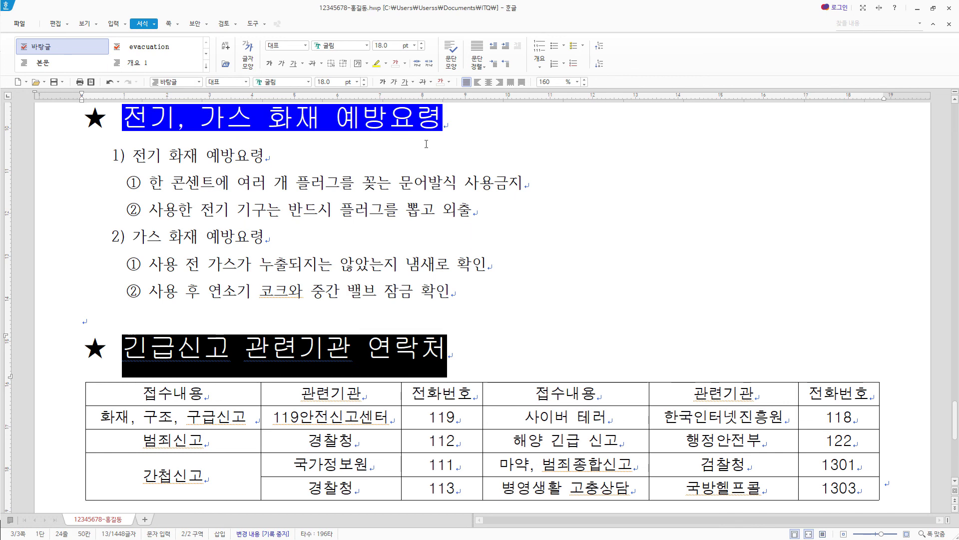
{"action": "left_click", "coordinate": [405, 82]}
{"action": "left_click", "coordinate": [240, 359]}
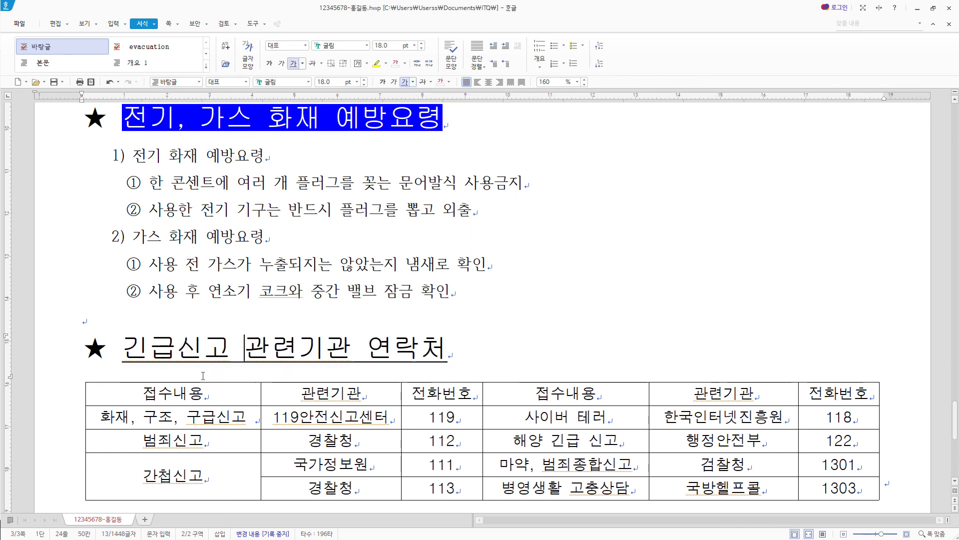
- Add the ˇ-shaped emphasis mark (강조점) above the word "긴급신고" in the heading
{"action": "left_click_drag", "start_coordinate": [123, 347], "coordinate": [220, 345]}
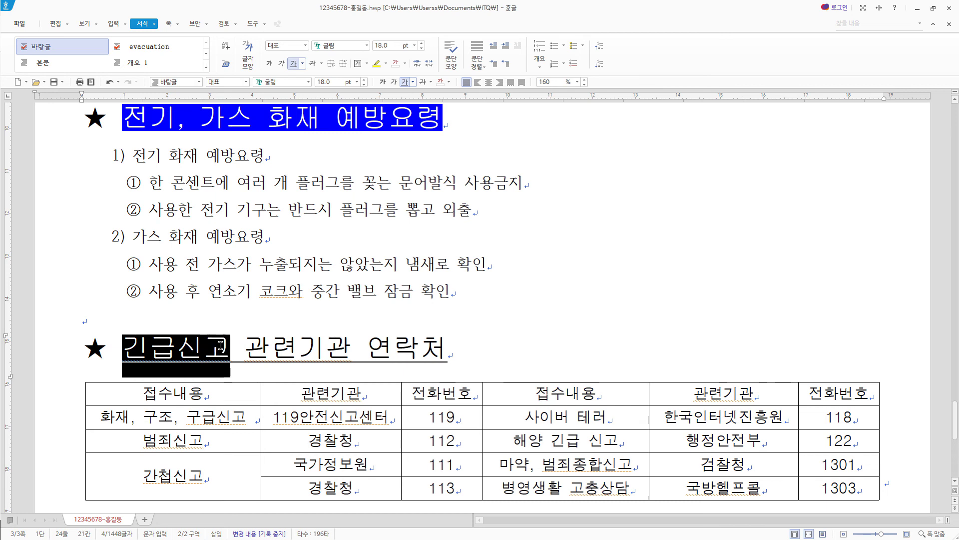
{"action": "right_click", "coordinate": [221, 345]}
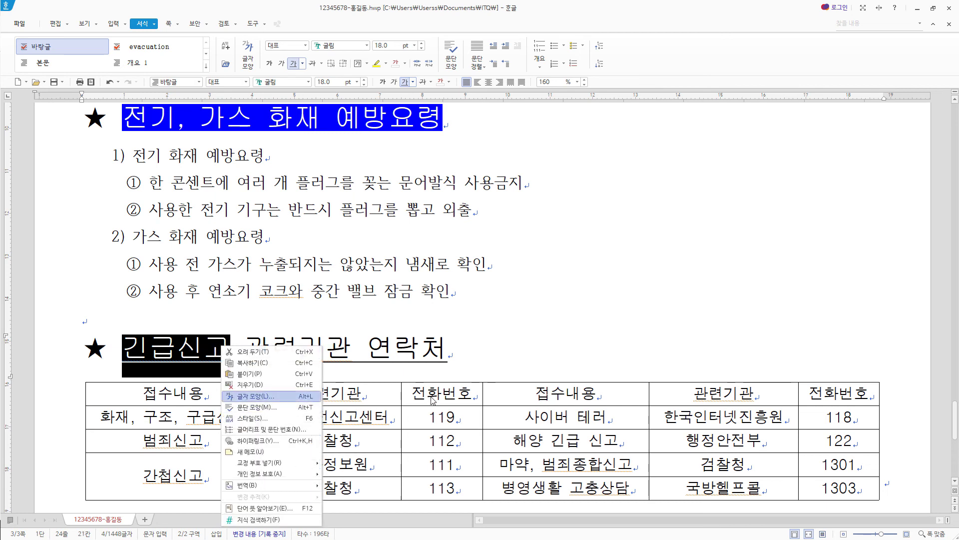
{"action": "left_click", "coordinate": [315, 397]}
{"action": "left_click", "coordinate": [377, 164]}
{"action": "left_click", "coordinate": [418, 312]}
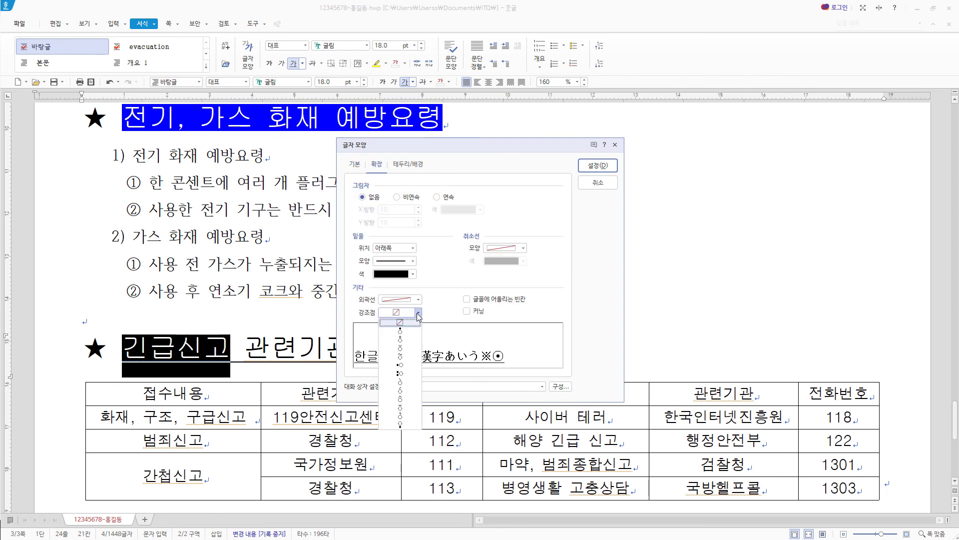
{"action": "left_click", "coordinate": [410, 348]}
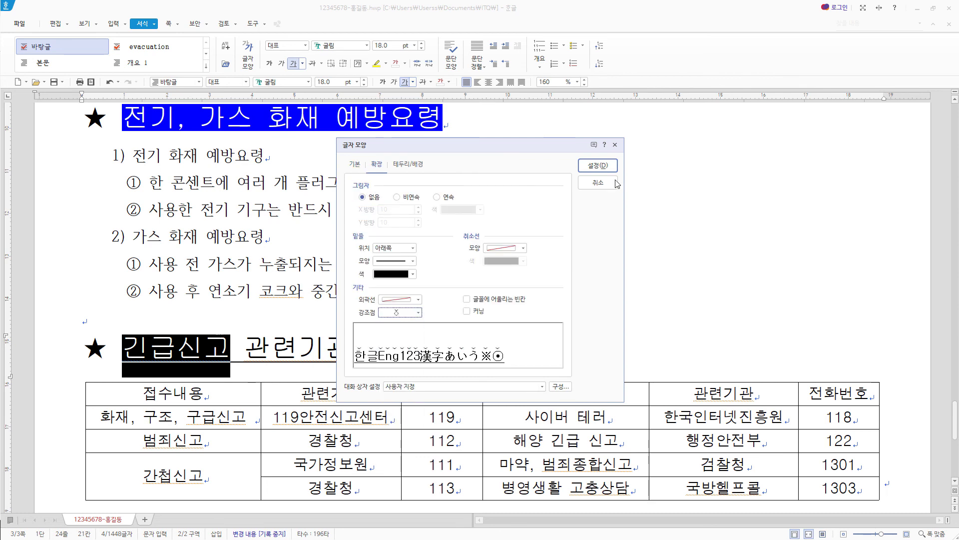
{"action": "key", "text": "Return"}
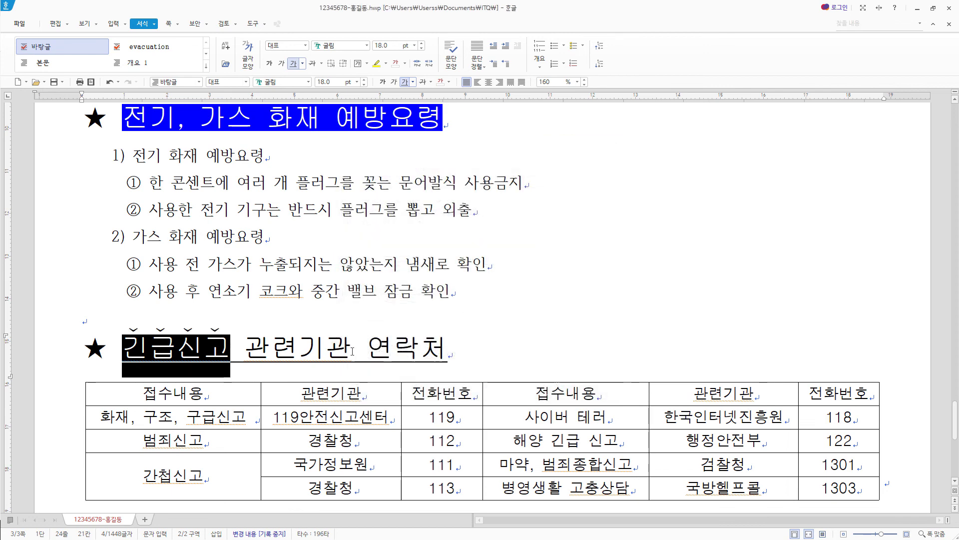
- Add the same ˇ-shaped emphasis mark (강조점) above the word "연락처" in the heading
{"action": "double_click", "coordinate": [369, 346]}
{"action": "right_click", "coordinate": [412, 351]}
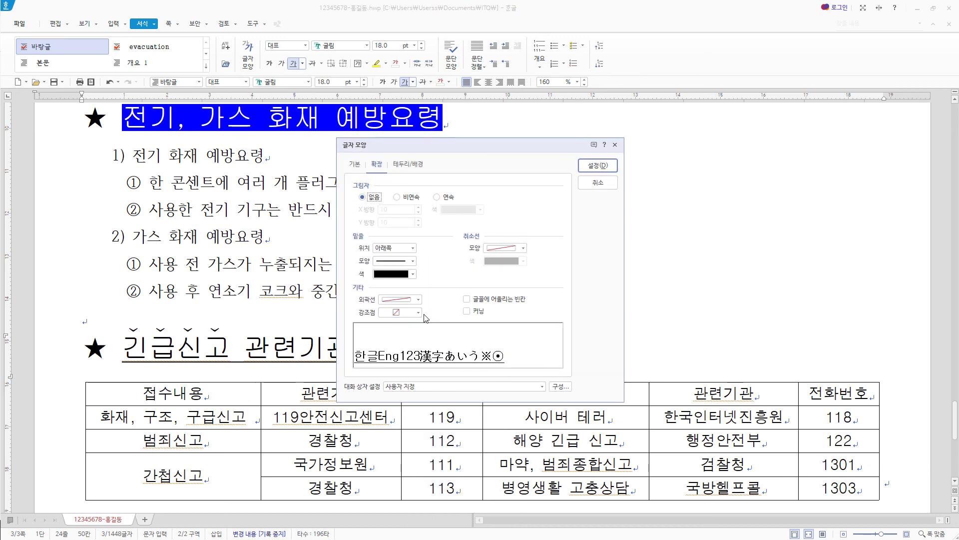
{"action": "left_click", "coordinate": [419, 314]}
{"action": "left_click", "coordinate": [401, 348]}
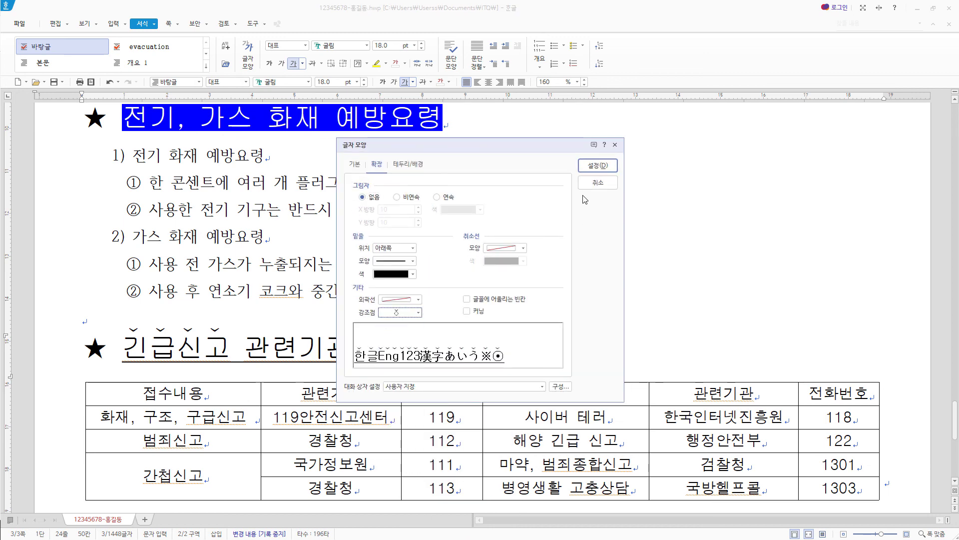
{"action": "key", "text": "Return"}
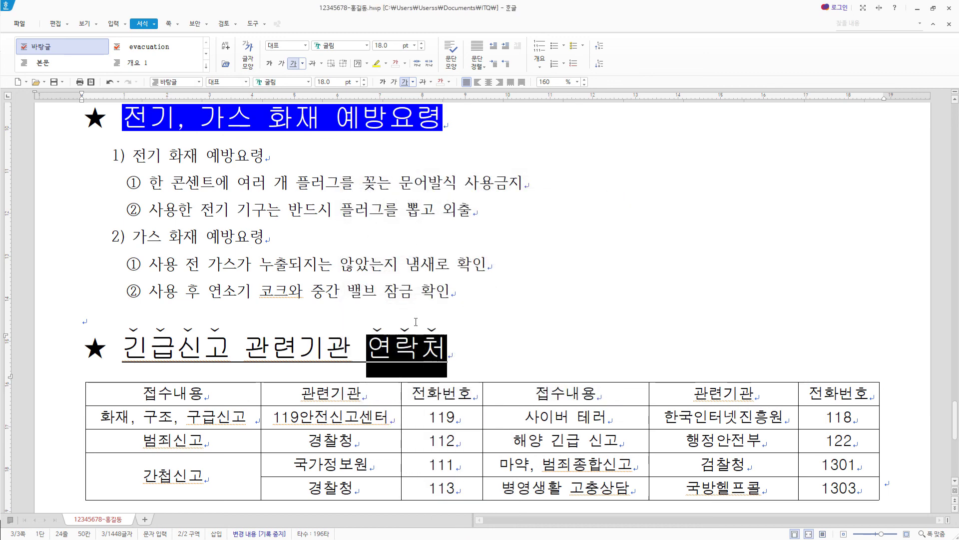
- Select all cells of the contact table and give its top and bottom borders a 0.5 mm double line
{"action": "scroll", "coordinate": [416, 322], "scroll_direction": "down", "scroll_amount": 3}
{"action": "left_click_drag", "start_coordinate": [191, 259], "coordinate": [845, 352]}
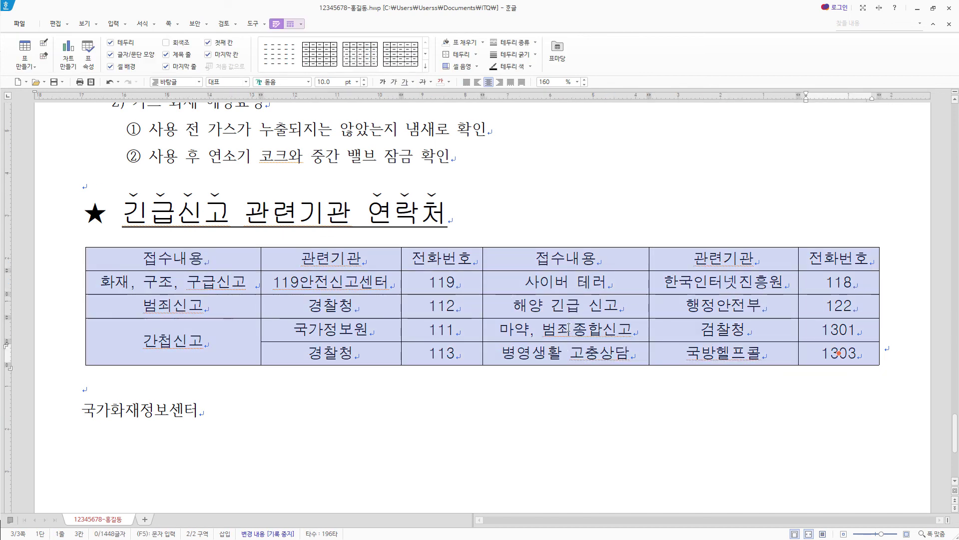
{"action": "key", "text": "l"}
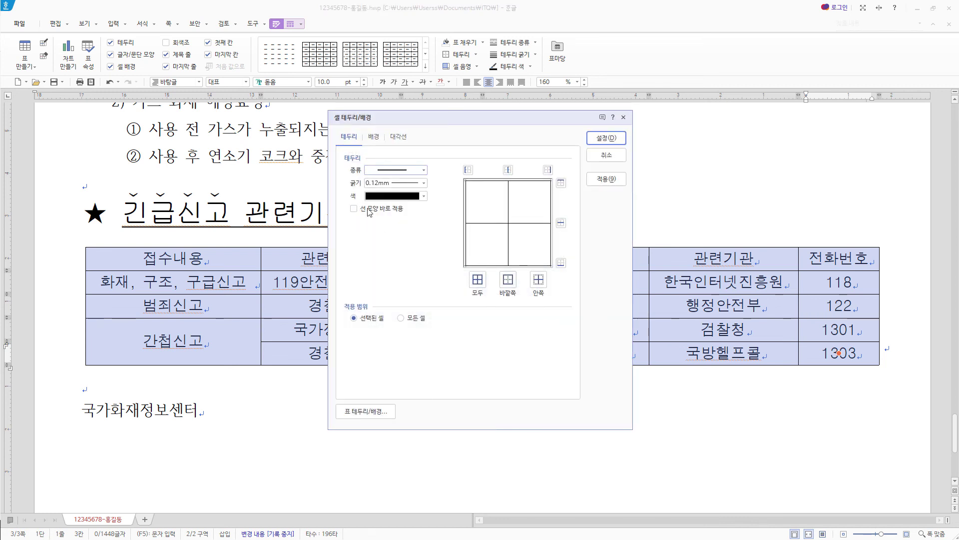
{"action": "left_click", "coordinate": [425, 174]}
{"action": "left_click", "coordinate": [395, 256]}
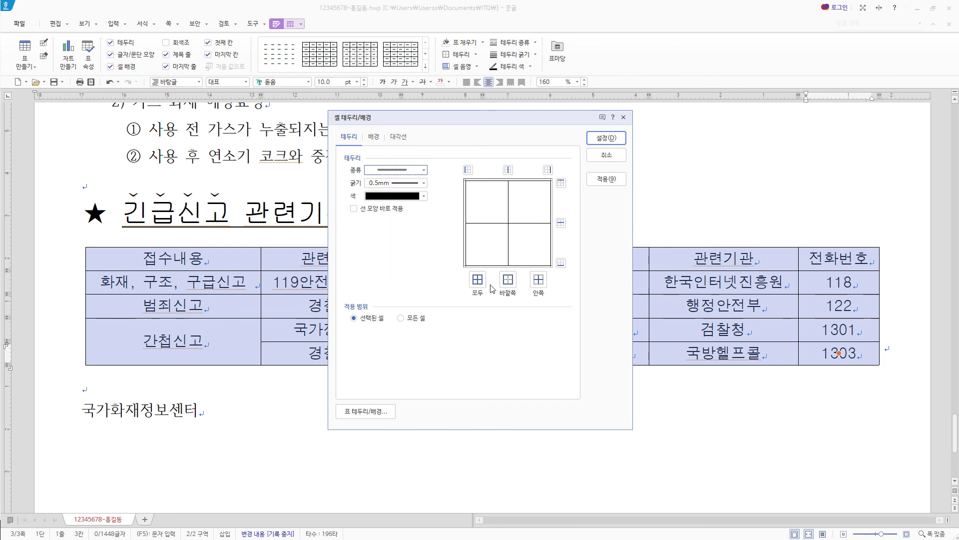
{"action": "left_click", "coordinate": [560, 184]}
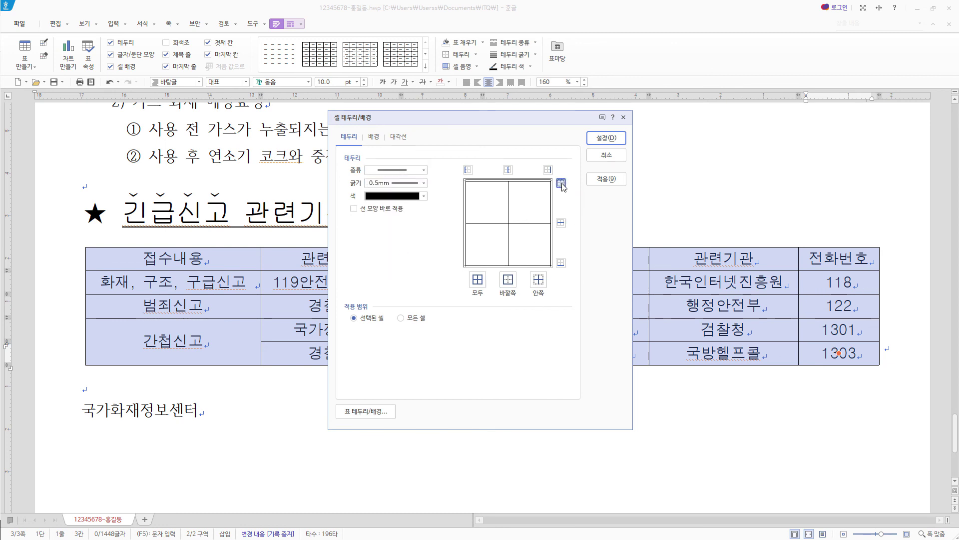
{"action": "left_click", "coordinate": [561, 263]}
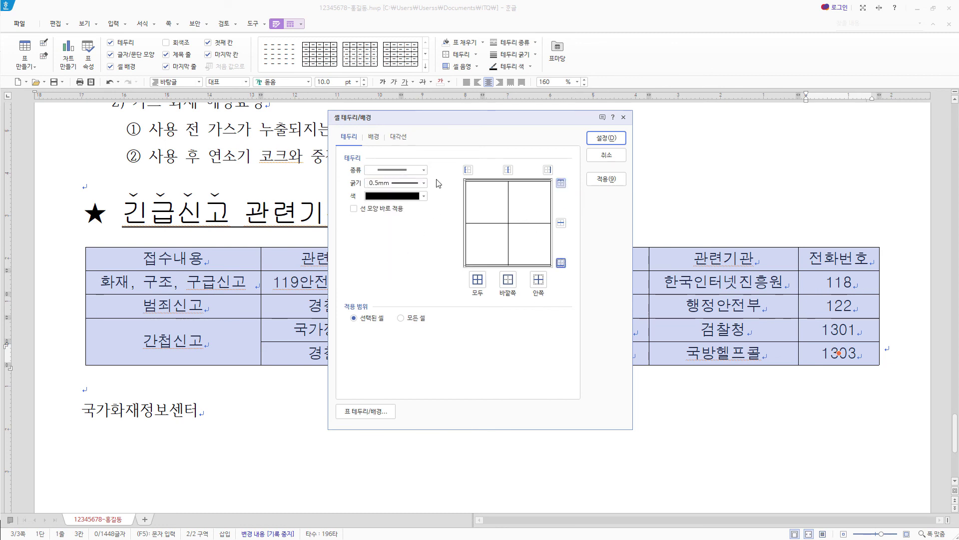
- Set the contact table's left and right outer borders to no line and apply the border settings
{"action": "left_click", "coordinate": [424, 170]}
{"action": "left_click", "coordinate": [407, 181]}
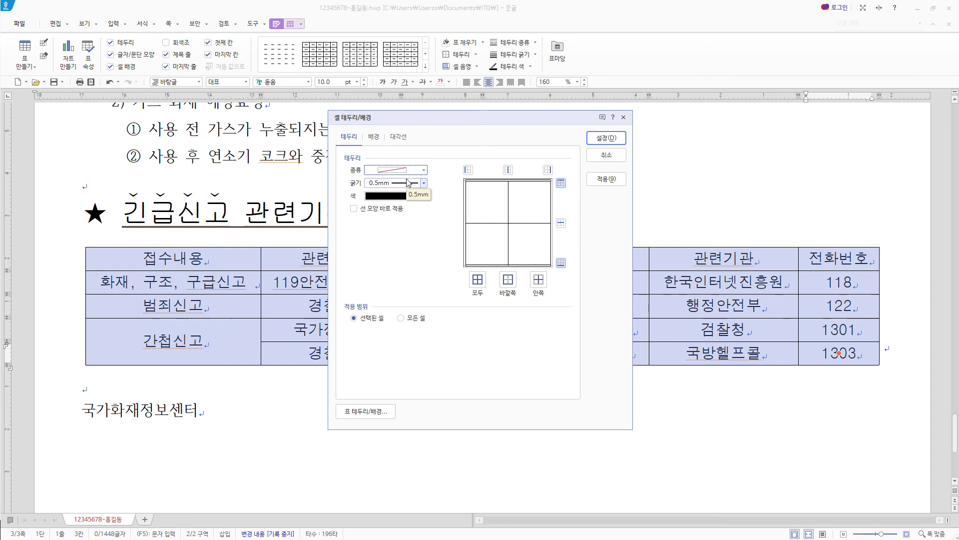
{"action": "left_click", "coordinate": [469, 170]}
{"action": "left_click", "coordinate": [548, 170]}
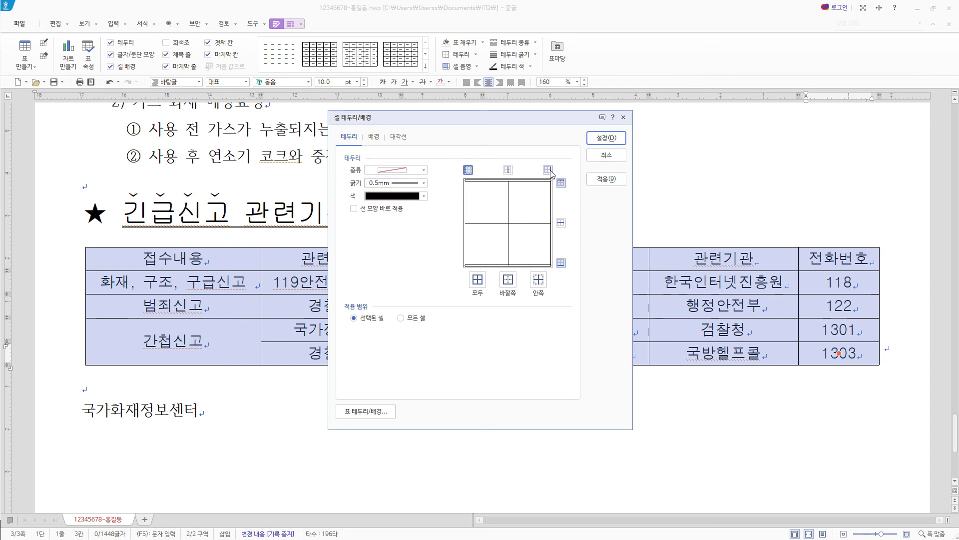
{"action": "left_click", "coordinate": [614, 141]}
- Select the contact table's header row and set its bottom border to a 0.5 mm double line
{"action": "left_click", "coordinate": [724, 259]}
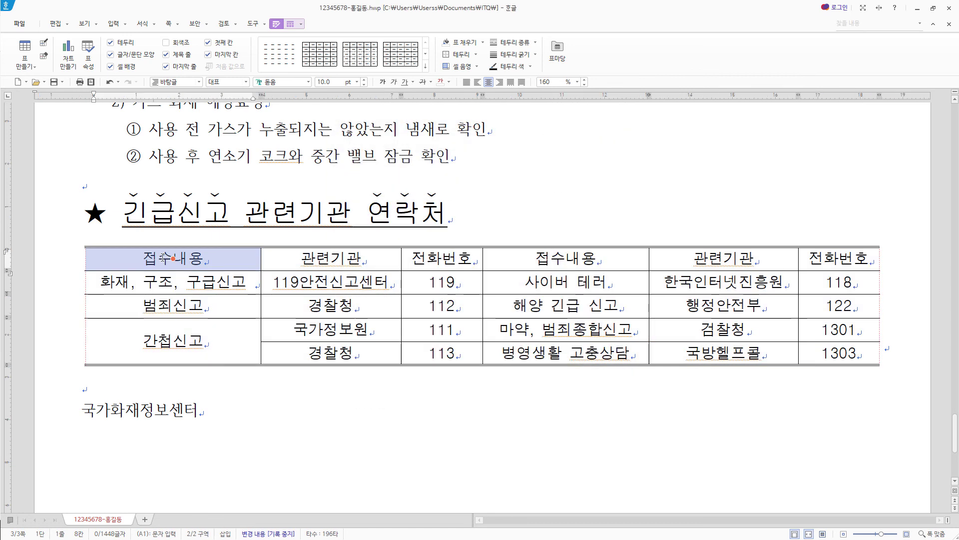
{"action": "left_click", "coordinate": [821, 255]}
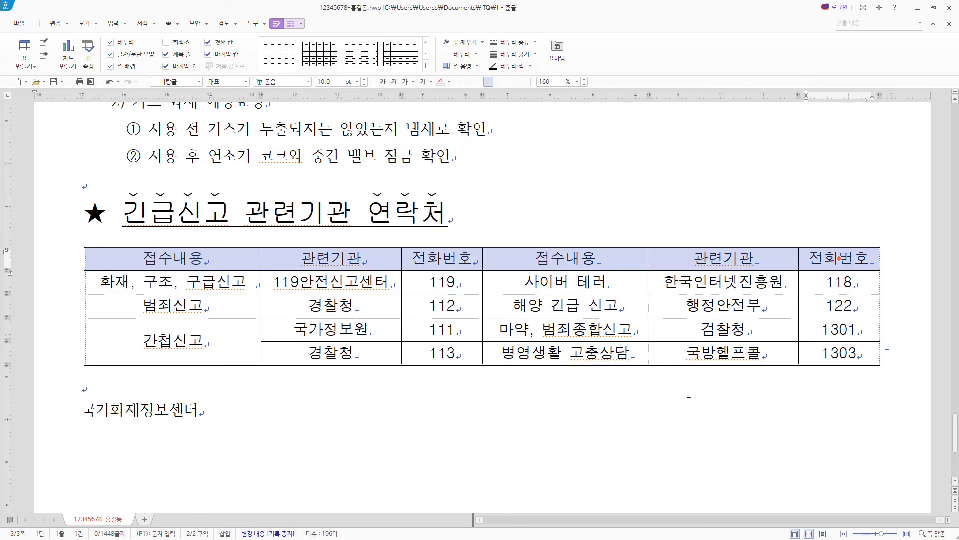
{"action": "key", "text": "l"}
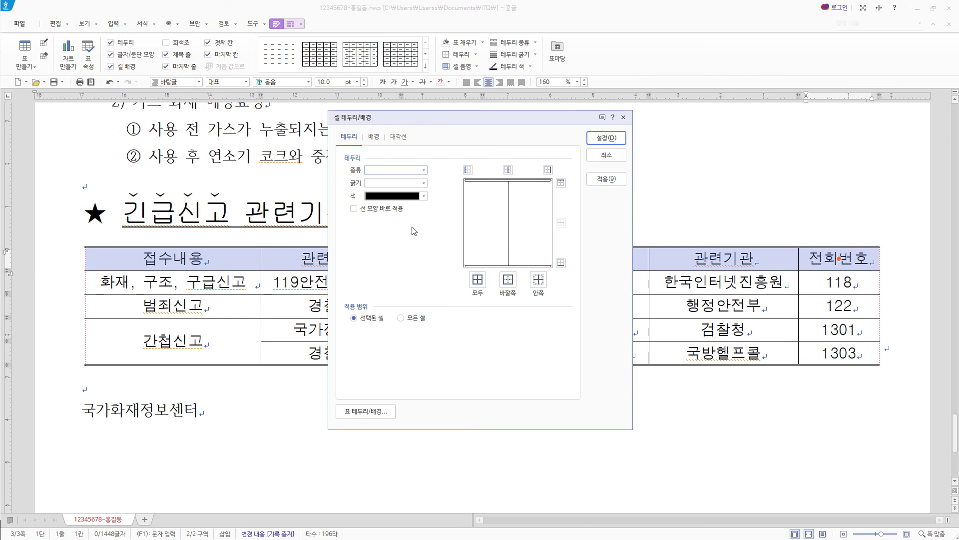
{"action": "left_click", "coordinate": [423, 170]}
{"action": "left_click", "coordinate": [396, 255]}
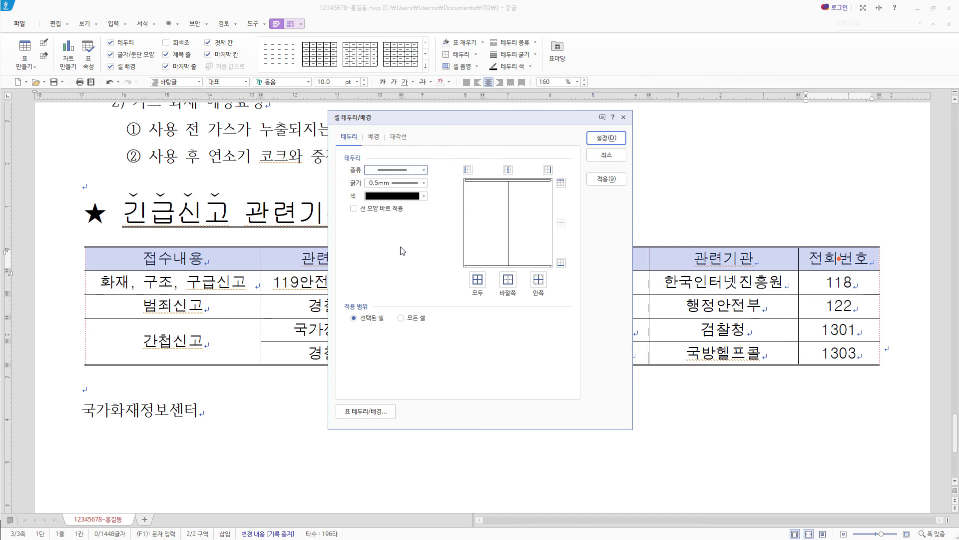
{"action": "left_click", "coordinate": [563, 264]}
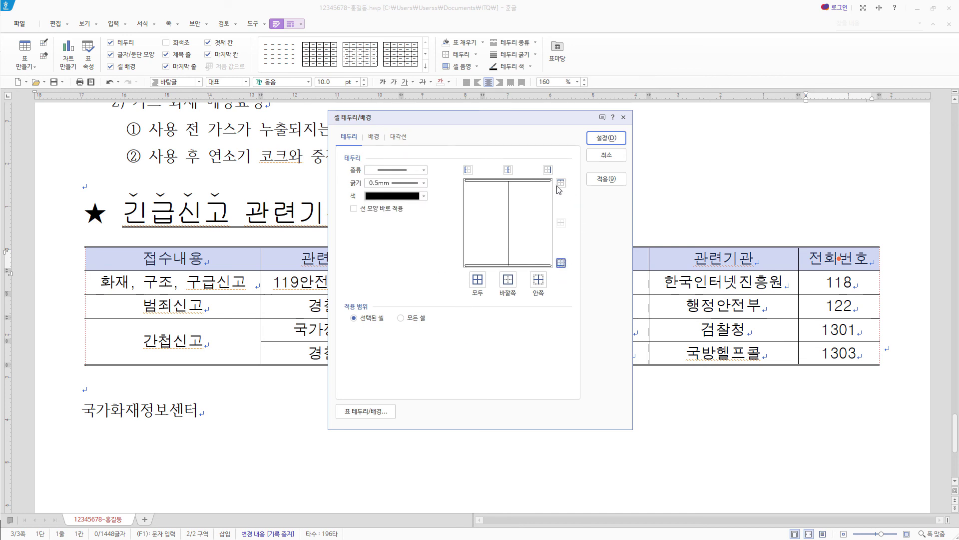
- Fill the header row with a horizontal (가로) gradient from white to yellow and apply the cell settings
{"action": "left_click", "coordinate": [374, 138]}
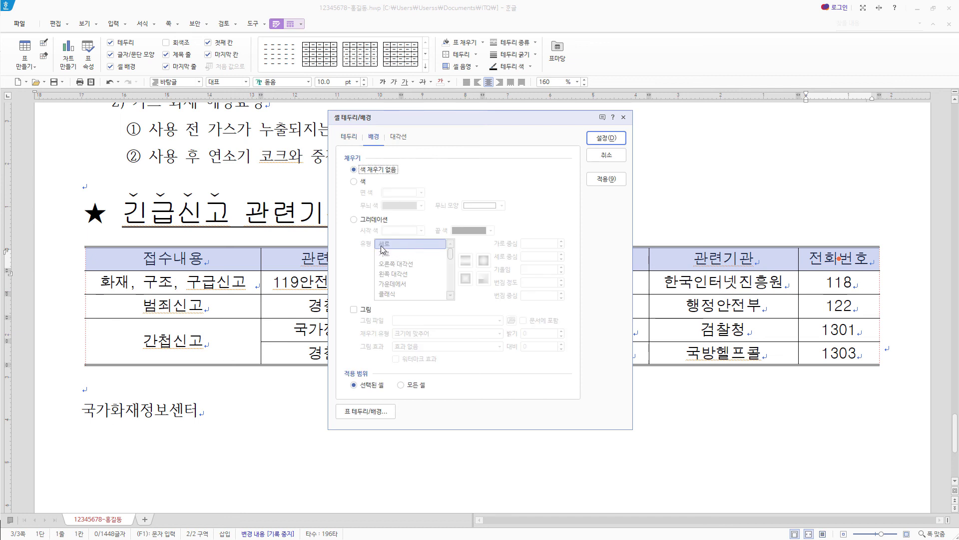
{"action": "left_click", "coordinate": [376, 221]}
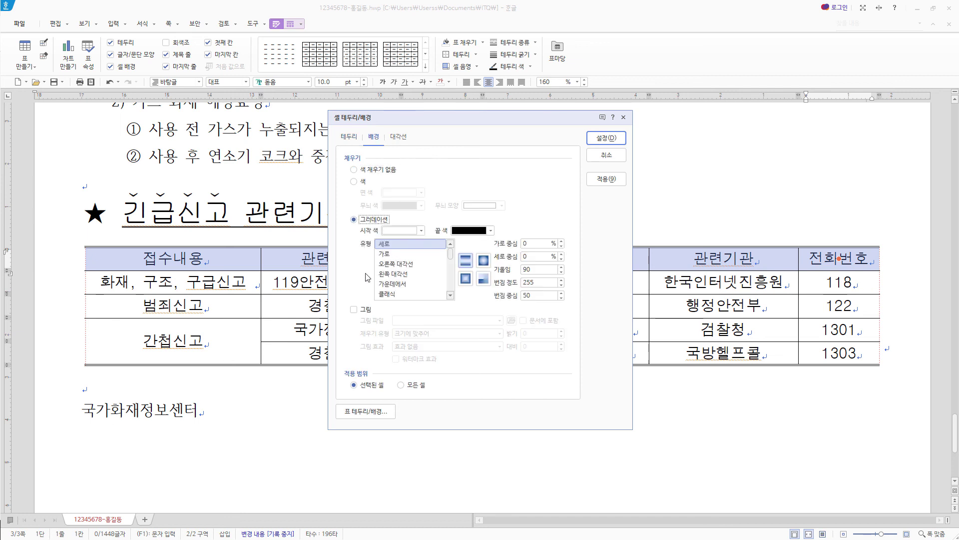
{"action": "left_click", "coordinate": [385, 253]}
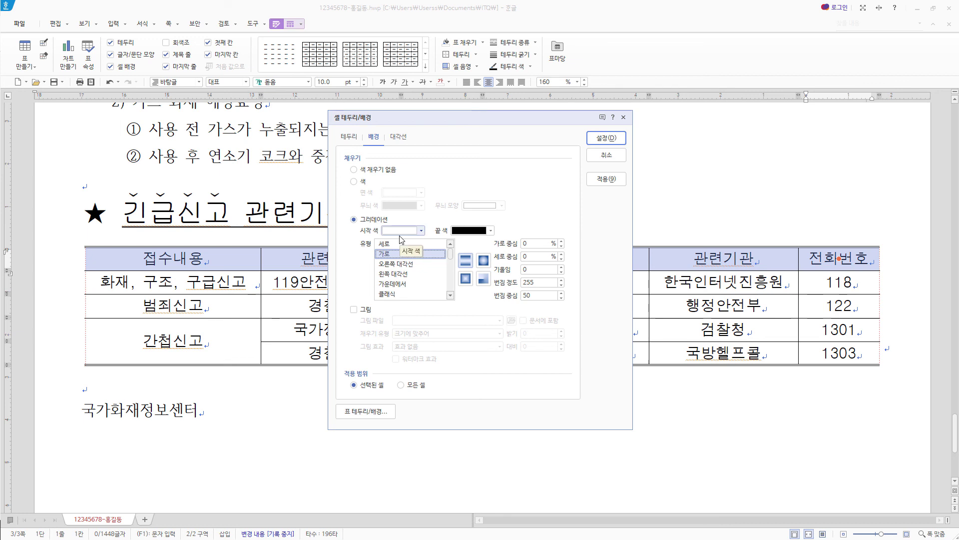
{"action": "left_click", "coordinate": [491, 230]}
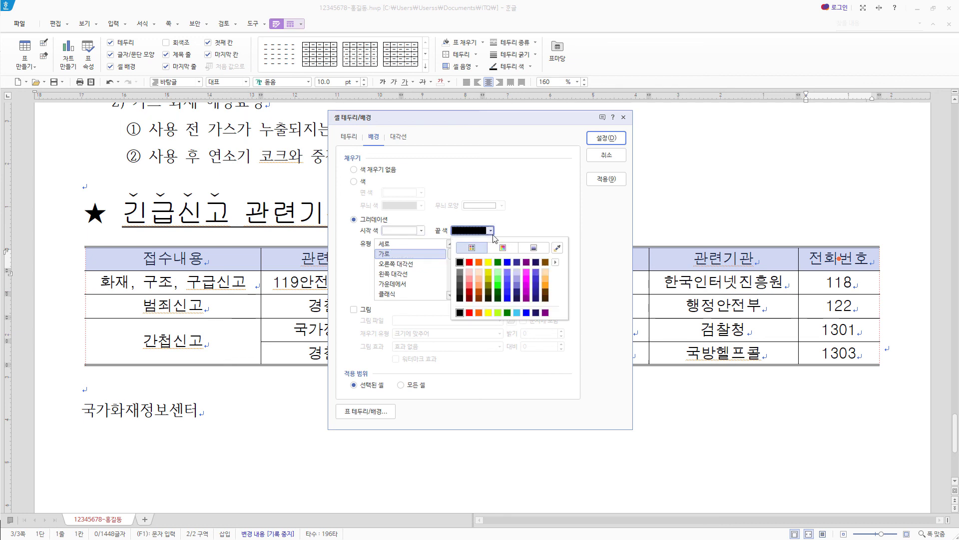
{"action": "left_click", "coordinate": [488, 262]}
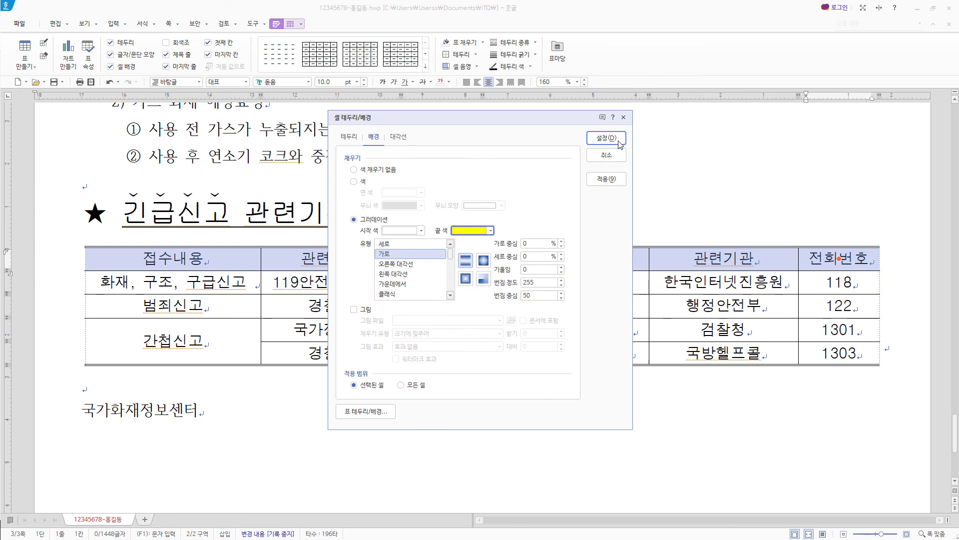
{"action": "left_click", "coordinate": [606, 138]}
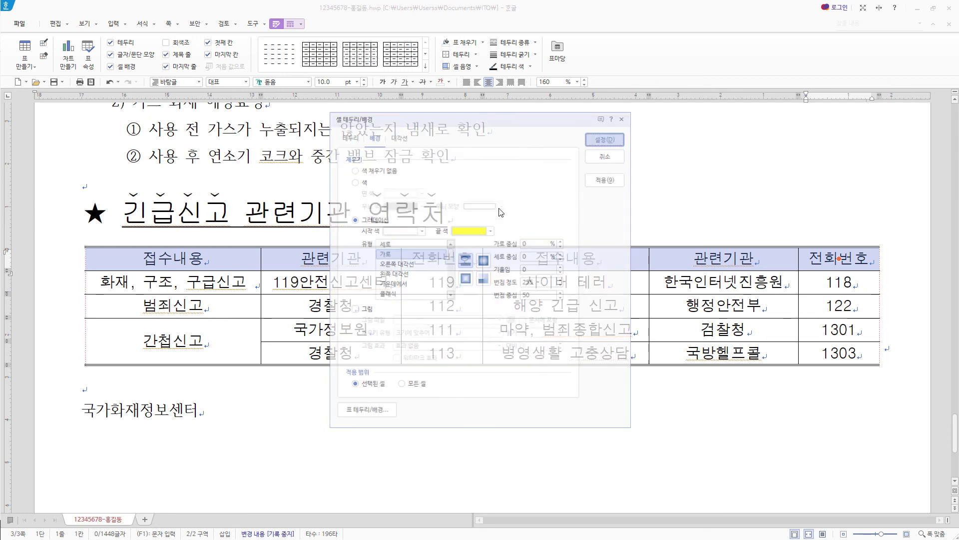
- Select the 국가화재정보센터 line below the contact table and set its font to 돋움
{"action": "scroll", "coordinate": [222, 342], "scroll_direction": "down", "scroll_amount": 3}
{"action": "left_click_drag", "start_coordinate": [223, 343], "coordinate": [69, 347]}
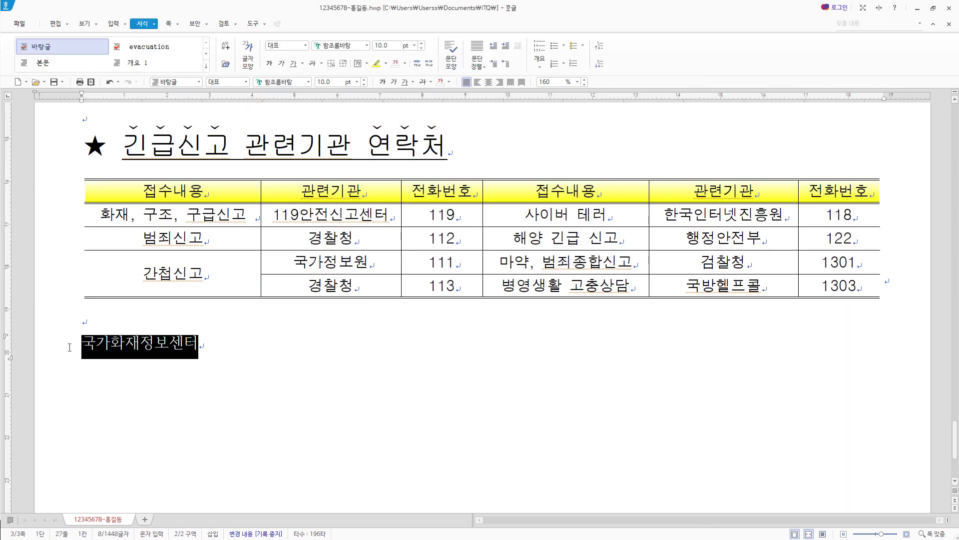
{"action": "right_click", "coordinate": [134, 348]}
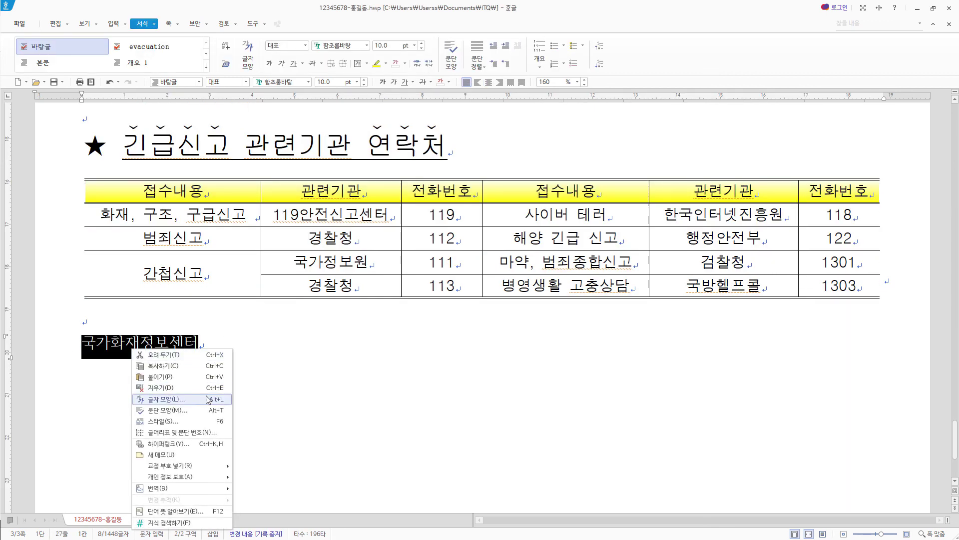
{"action": "left_click", "coordinate": [160, 399]}
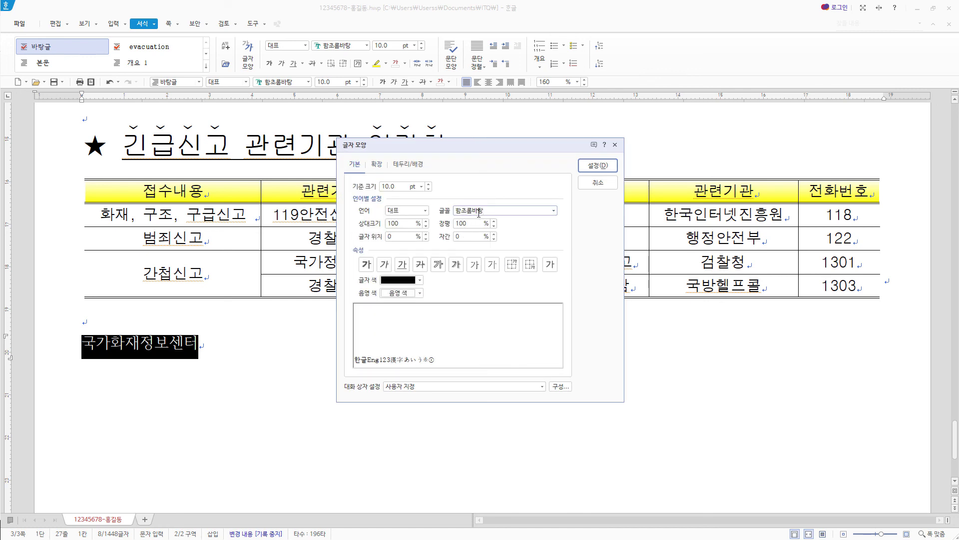
{"action": "left_click", "coordinate": [478, 213]}
{"action": "type", "text": "돋움"}
{"action": "key", "text": "Return"}
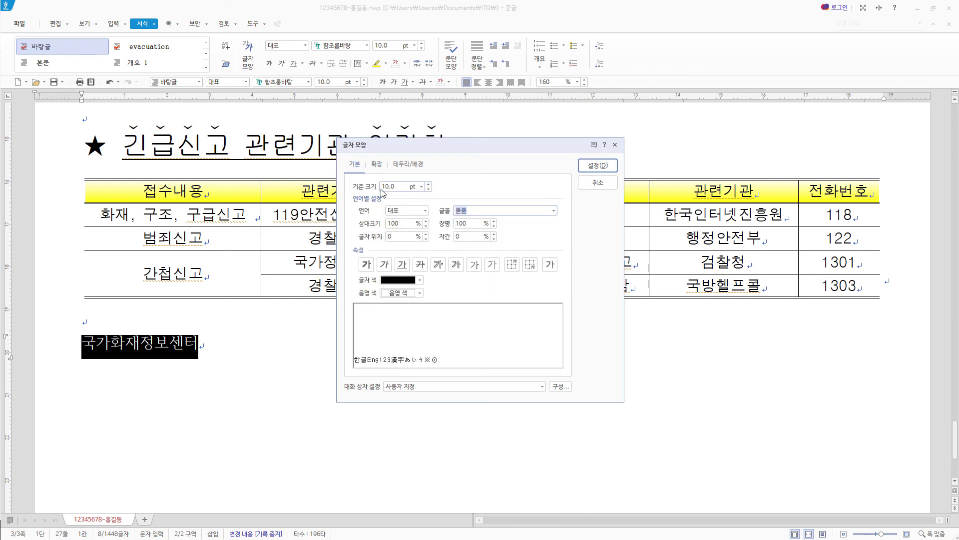
- Make the 국가화재정보센터 line 24 pt, bold, with 110% character width (장평), and align it to the right
{"action": "double_click", "coordinate": [389, 187]}
{"action": "type", "text": "24"}
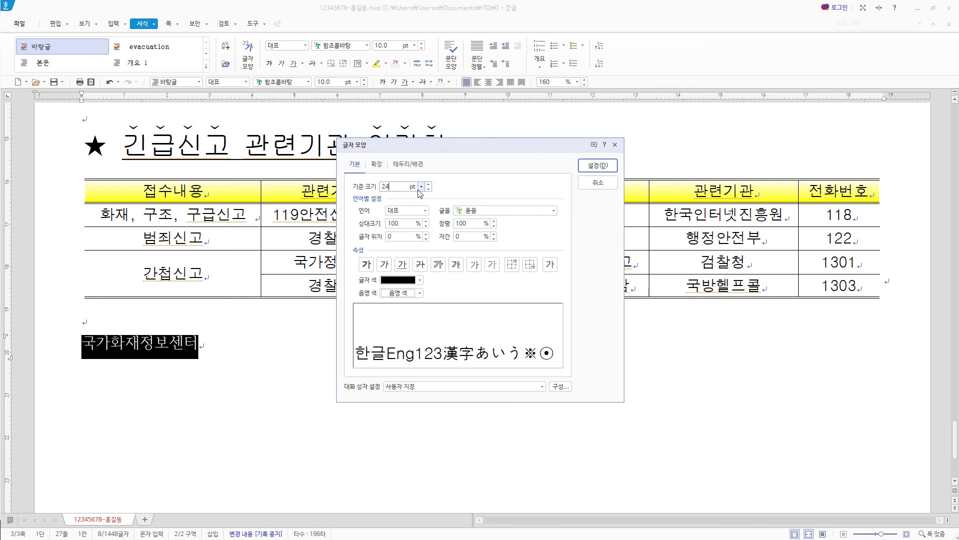
{"action": "left_click", "coordinate": [366, 264]}
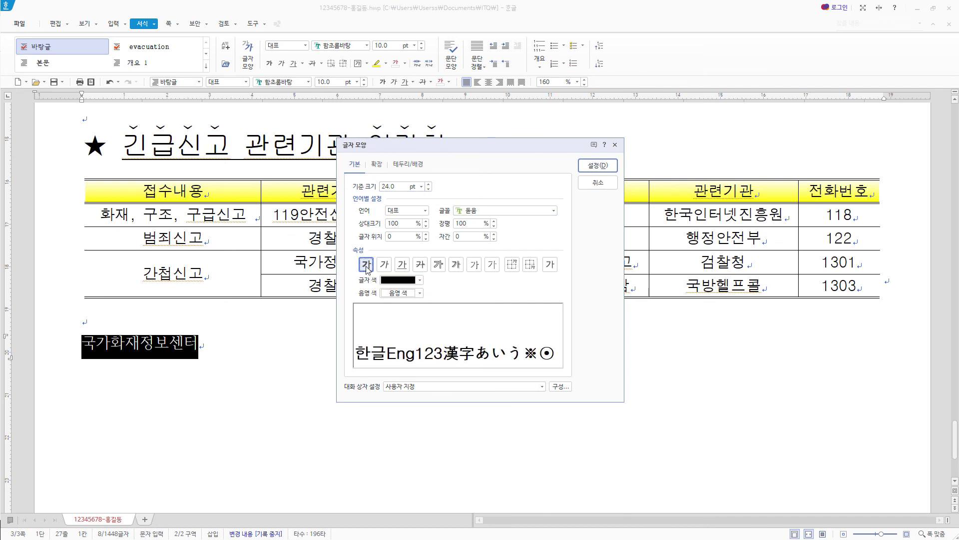
{"action": "double_click", "coordinate": [465, 223]}
{"action": "type", "text": "110"}
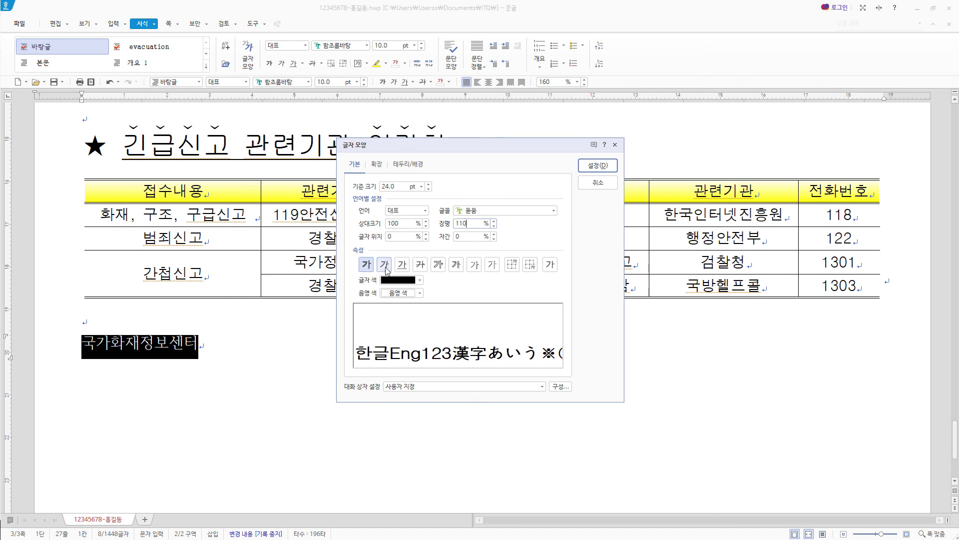
{"action": "left_click", "coordinate": [600, 167]}
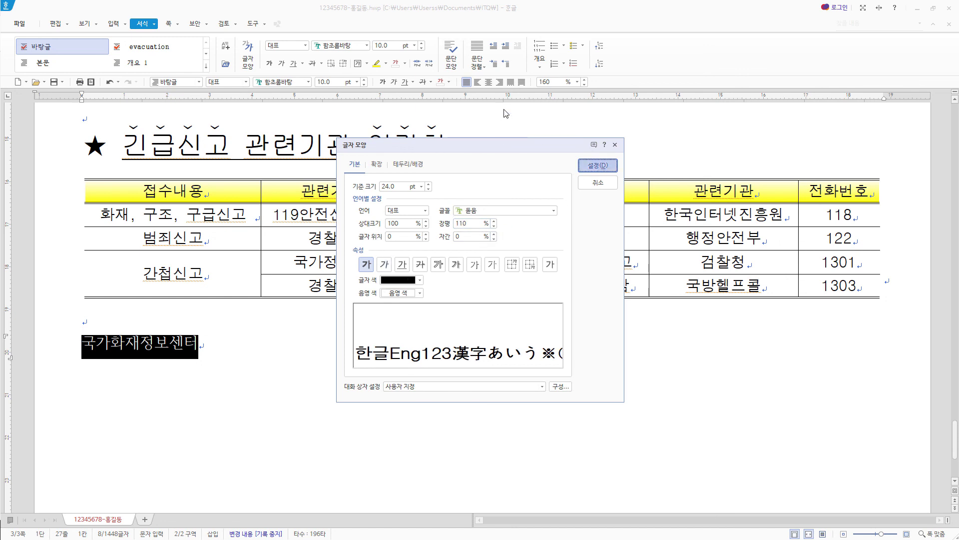
{"action": "left_click", "coordinate": [500, 83]}
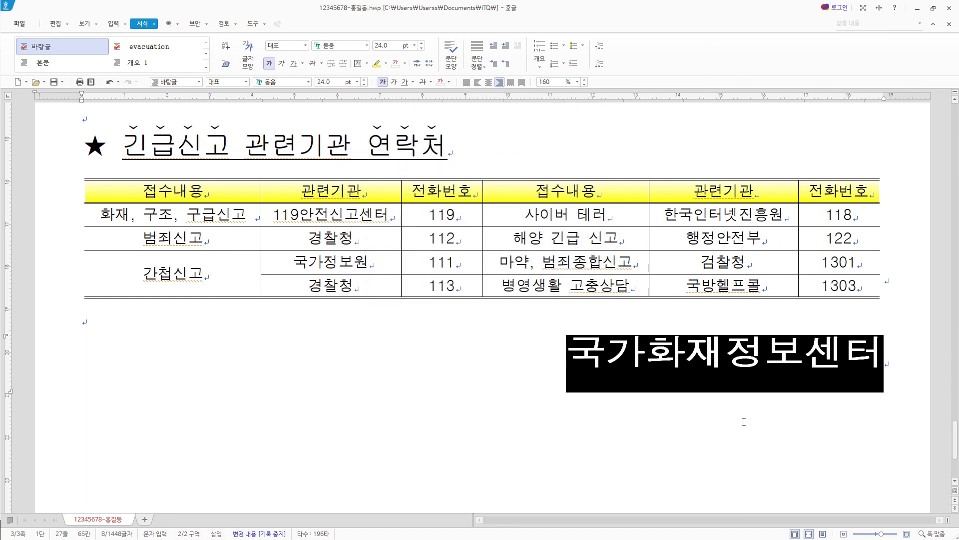
- Set up page numbering from the empty line below the contact table, positioned at the page's bottom right in the ①,②,③ format
{"action": "scroll", "coordinate": [744, 422], "scroll_direction": "down", "scroll_amount": 4}
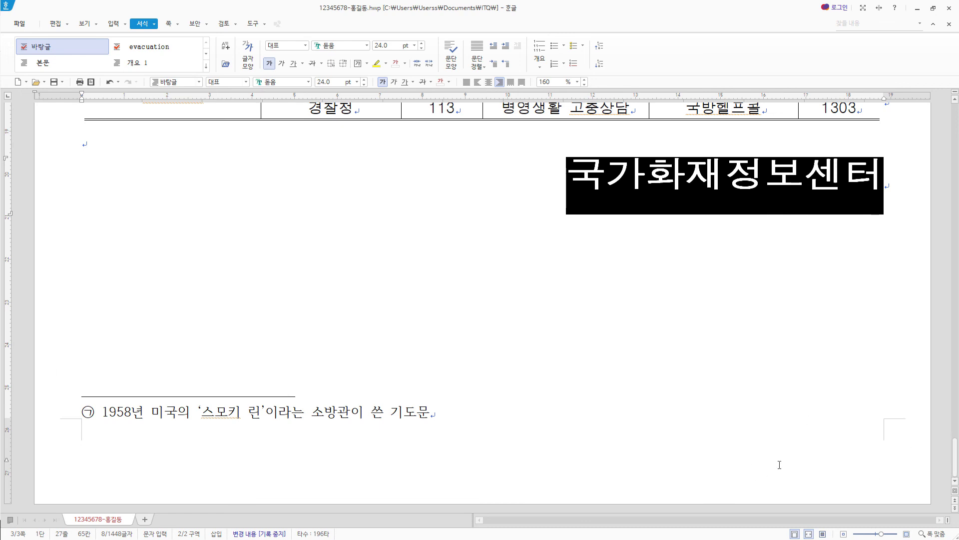
{"action": "left_click", "coordinate": [94, 142]}
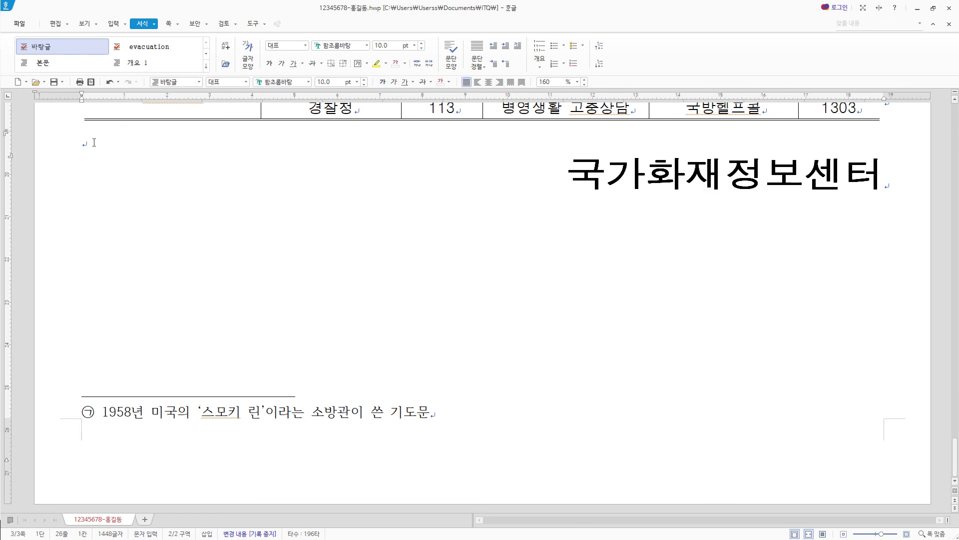
{"action": "left_click", "coordinate": [170, 24]}
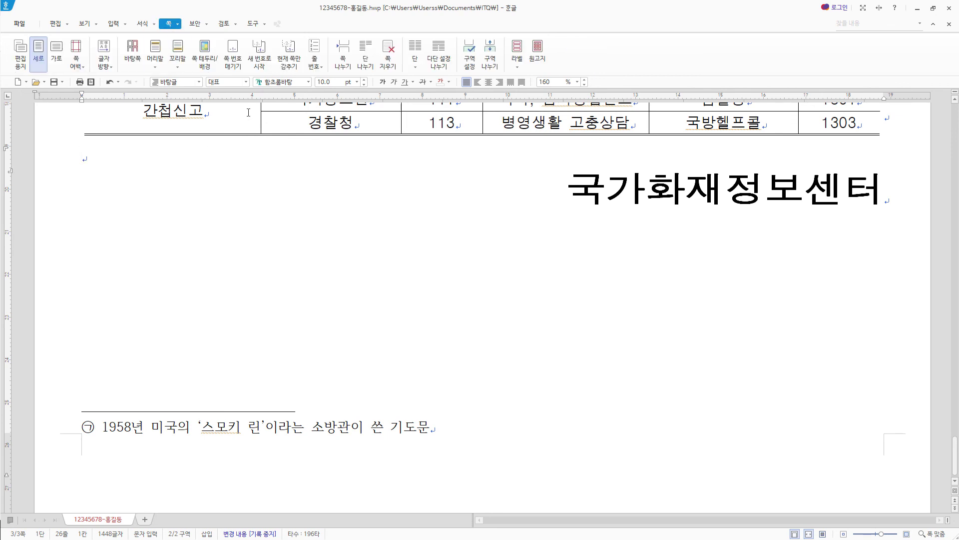
{"action": "left_click", "coordinate": [233, 60]}
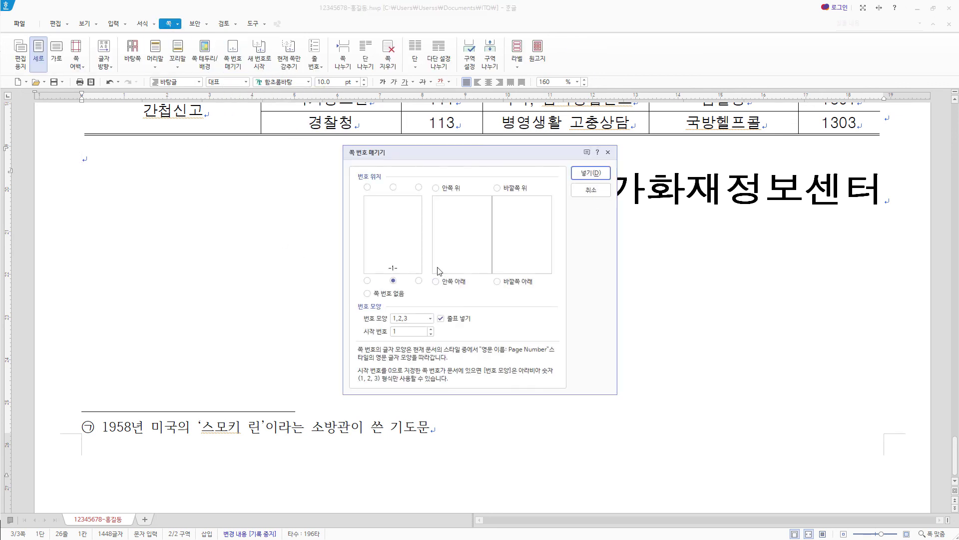
{"action": "left_click", "coordinate": [419, 281]}
{"action": "left_click", "coordinate": [430, 319]}
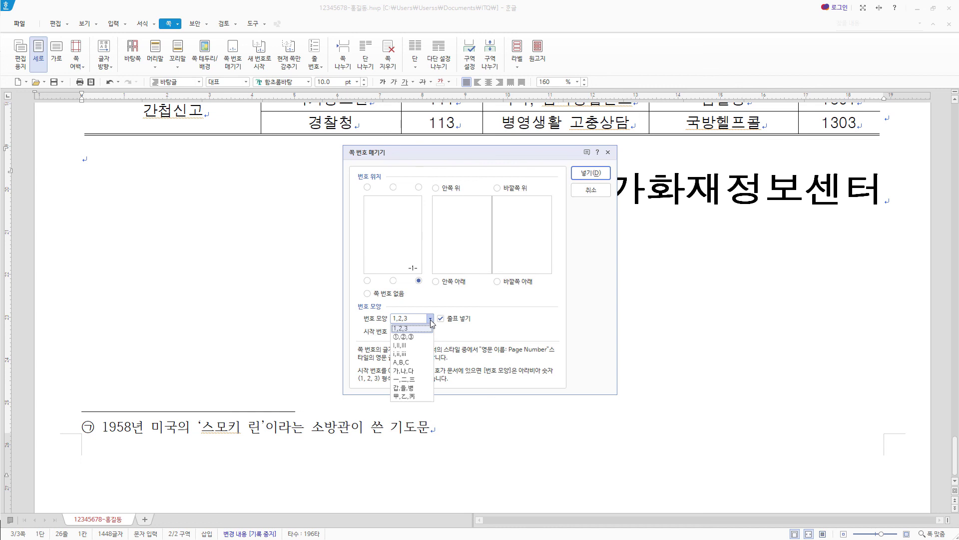
{"action": "left_click", "coordinate": [409, 337]}
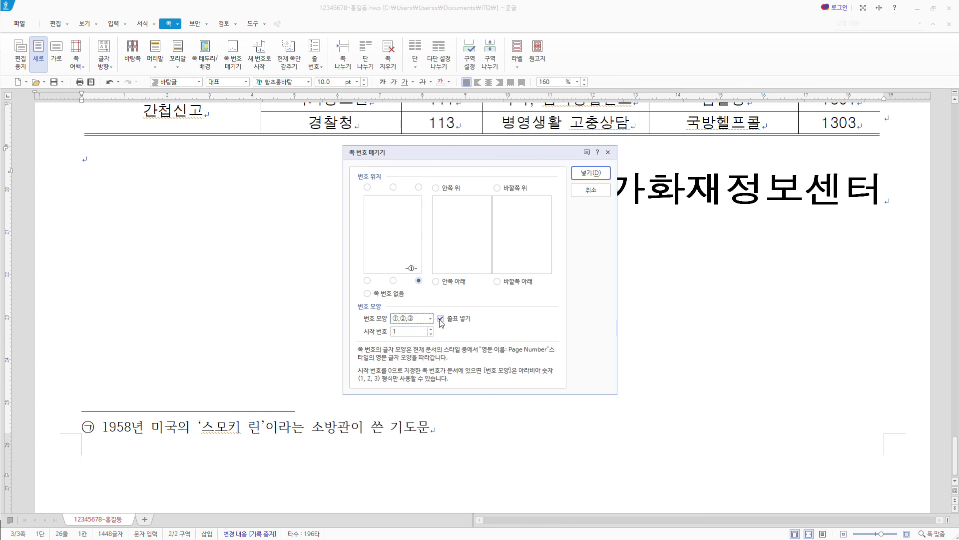
- Turn off the dashes (줄표 넣기), insert the page numbers starting at 4, and save the document
{"action": "left_click", "coordinate": [441, 319]}
{"action": "key", "text": "Tab"}
{"action": "left_click", "coordinate": [591, 175]}
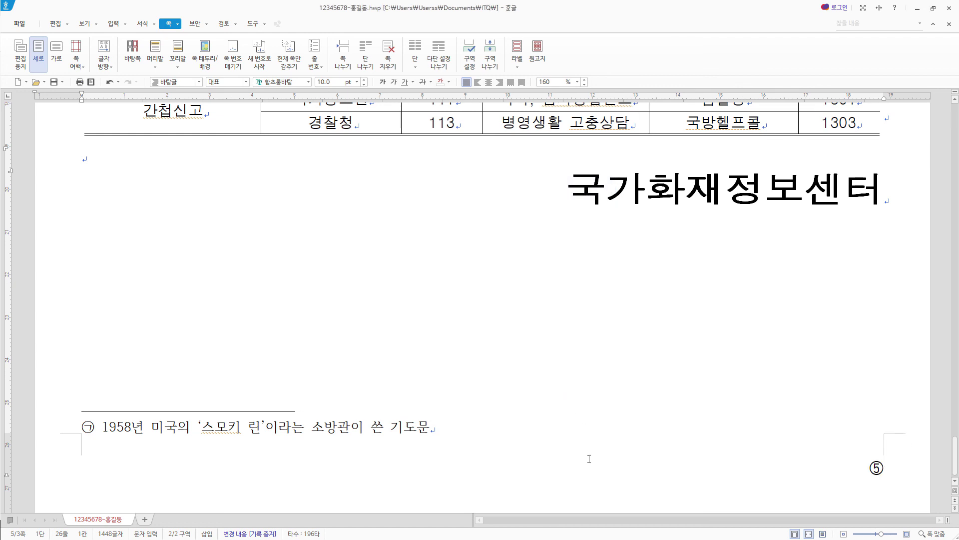
{"action": "key", "text": "alt+s"}
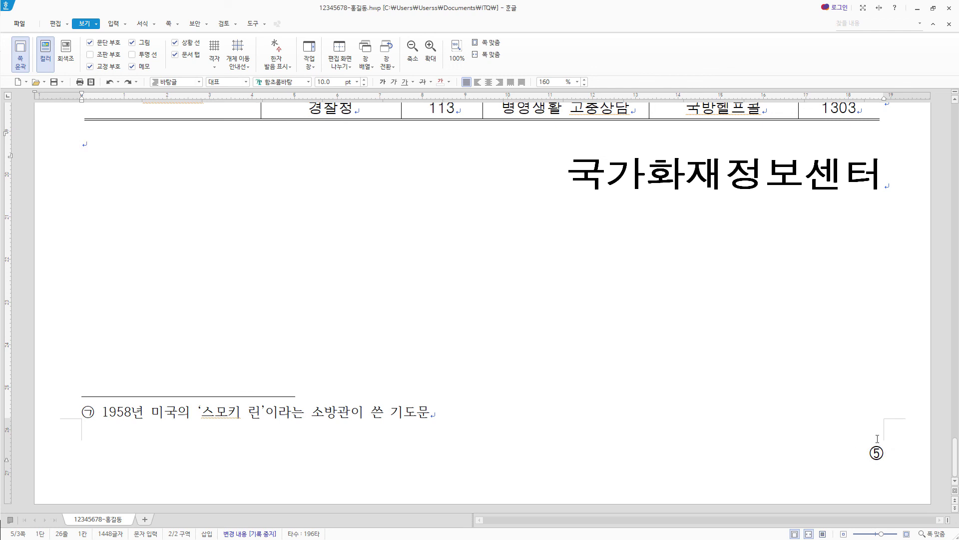
- Show the control codes and cut the [쪽 번호 위치][새 쪽 번호] codes in front of item 3 on page 2
{"action": "left_click", "coordinate": [91, 54]}
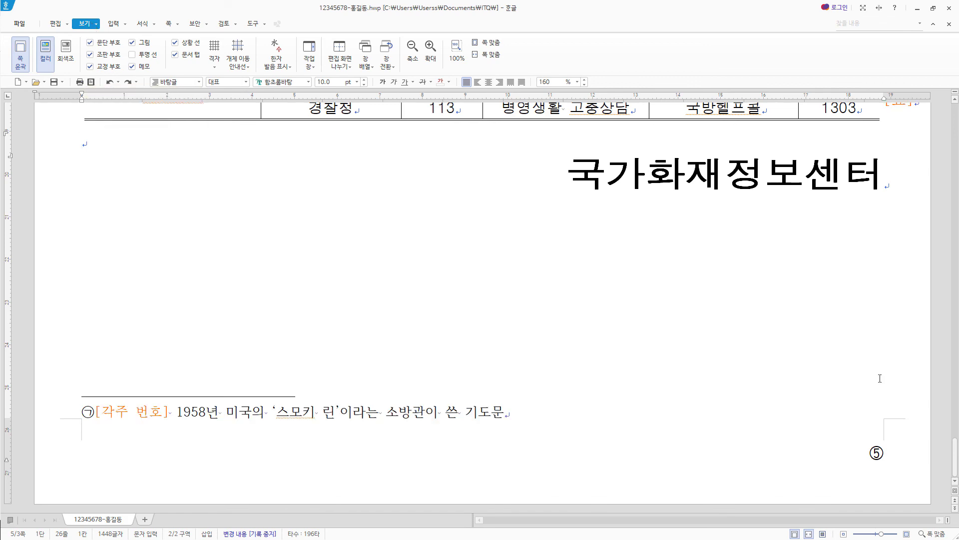
{"action": "left_click_drag", "start_coordinate": [955, 459], "coordinate": [958, 239]}
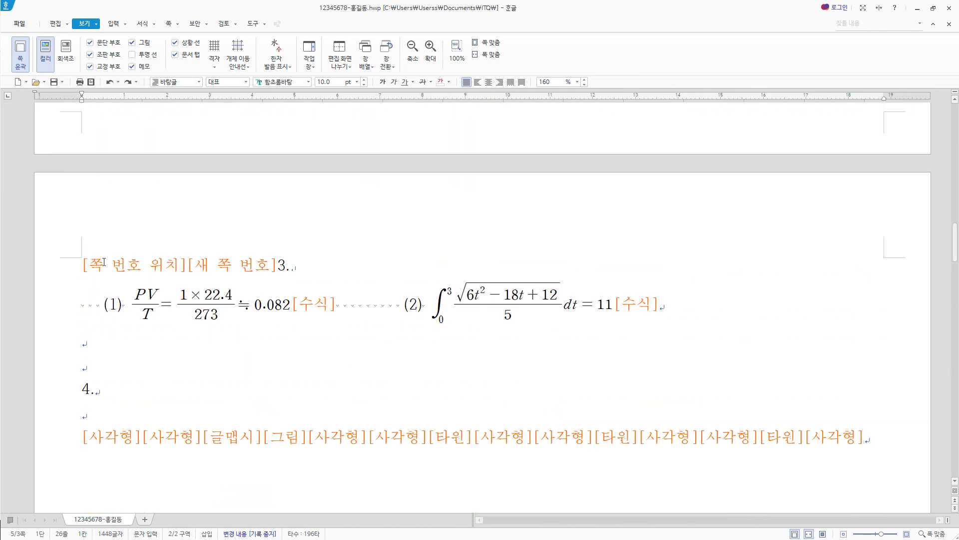
{"action": "left_click", "coordinate": [278, 262]}
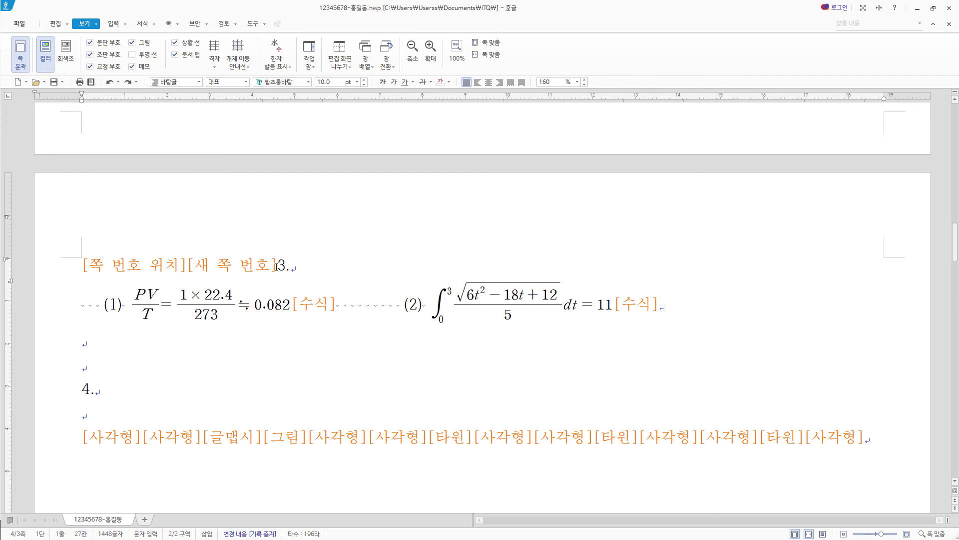
{"action": "left_click_drag", "start_coordinate": [278, 265], "coordinate": [82, 268]}
{"action": "right_click", "coordinate": [156, 269]}
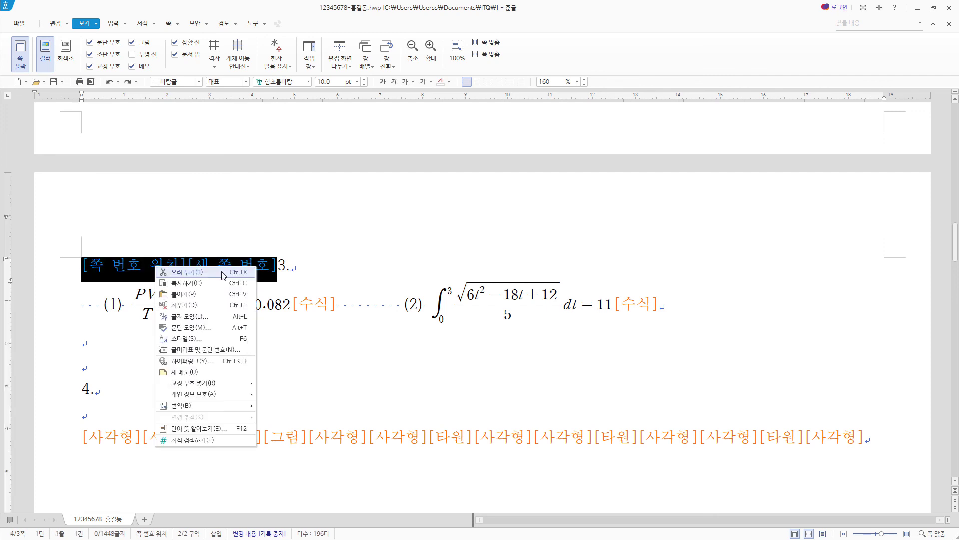
{"action": "left_click", "coordinate": [180, 276]}
- Paste the page number codes after the [머리말(양쪽)] code below the title on page 3
{"action": "scroll", "coordinate": [259, 388], "scroll_direction": "down", "scroll_amount": 5}
{"action": "scroll", "coordinate": [259, 388], "scroll_direction": "up", "scroll_amount": 10}
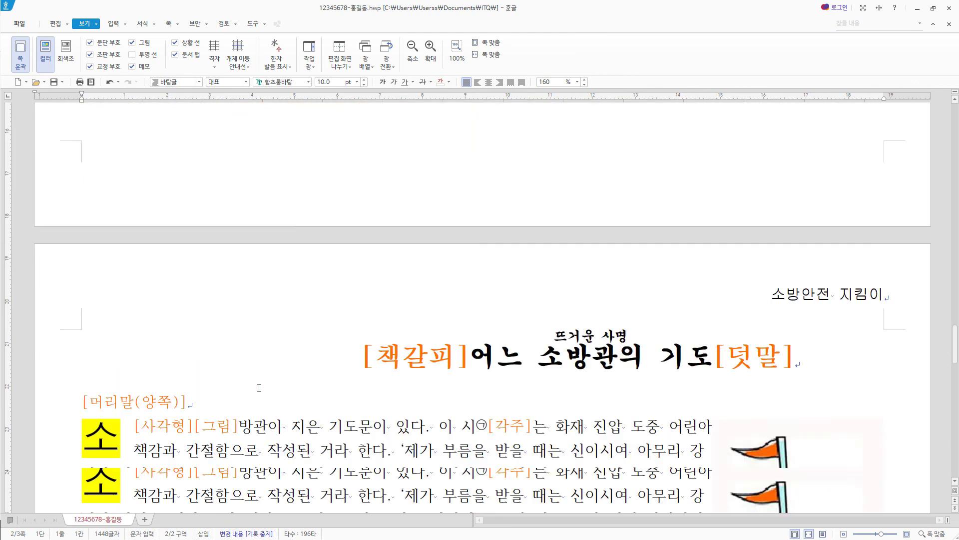
{"action": "scroll", "coordinate": [259, 388], "scroll_direction": "down", "scroll_amount": 3}
{"action": "left_click", "coordinate": [247, 184]}
{"action": "scroll", "coordinate": [231, 272], "scroll_direction": "up", "scroll_amount": 3}
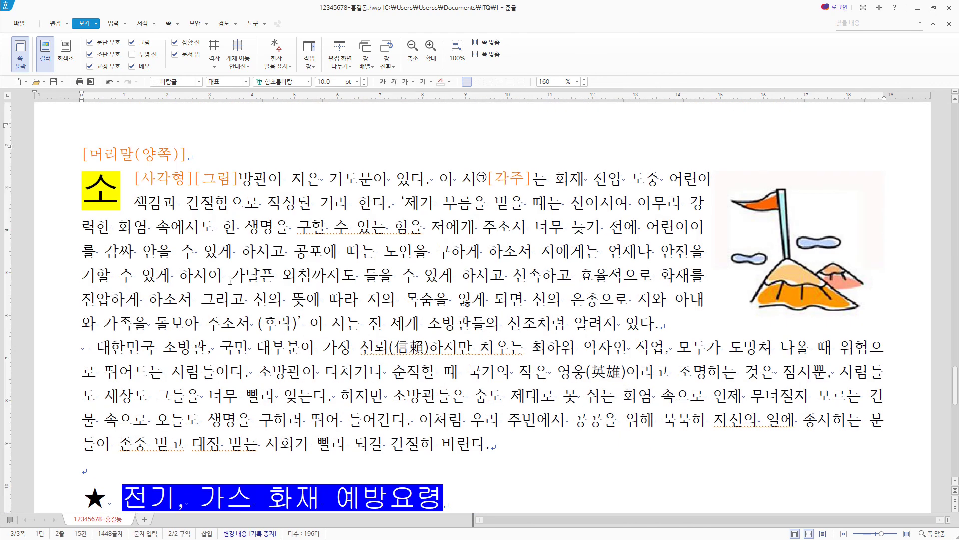
{"action": "left_click", "coordinate": [208, 200]}
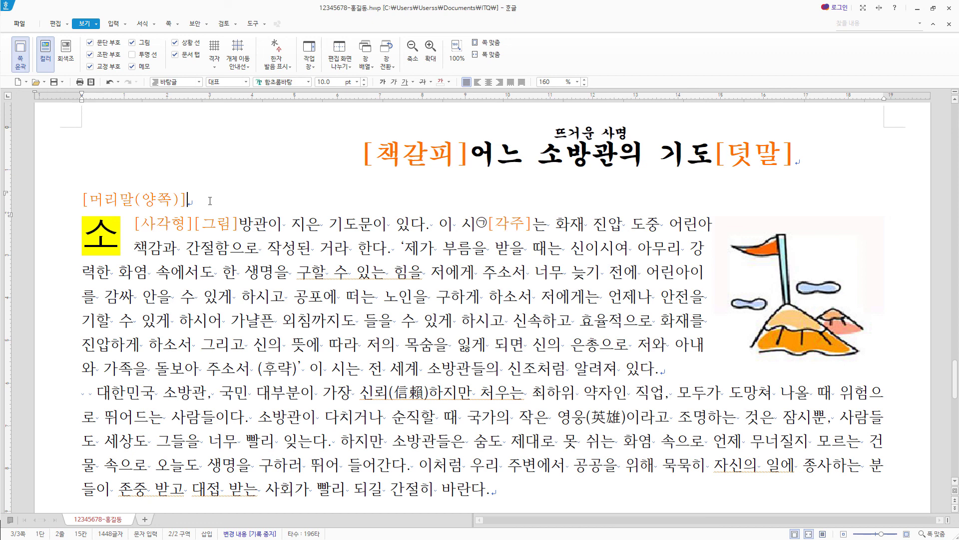
{"action": "right_click", "coordinate": [210, 201]}
{"action": "left_click", "coordinate": [293, 209]}
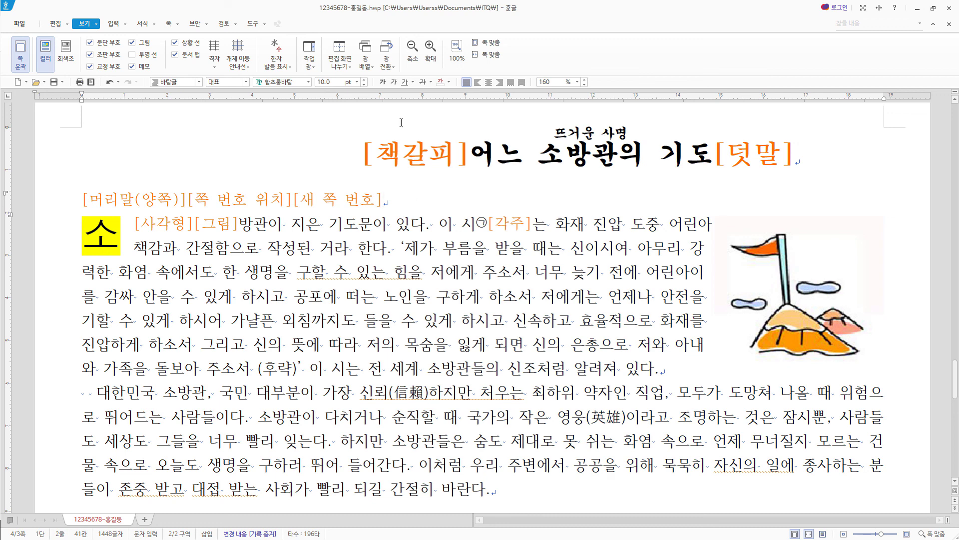
- Hide the control codes, check page 3 from its header to its page number, and save the document
{"action": "left_click", "coordinate": [115, 60]}
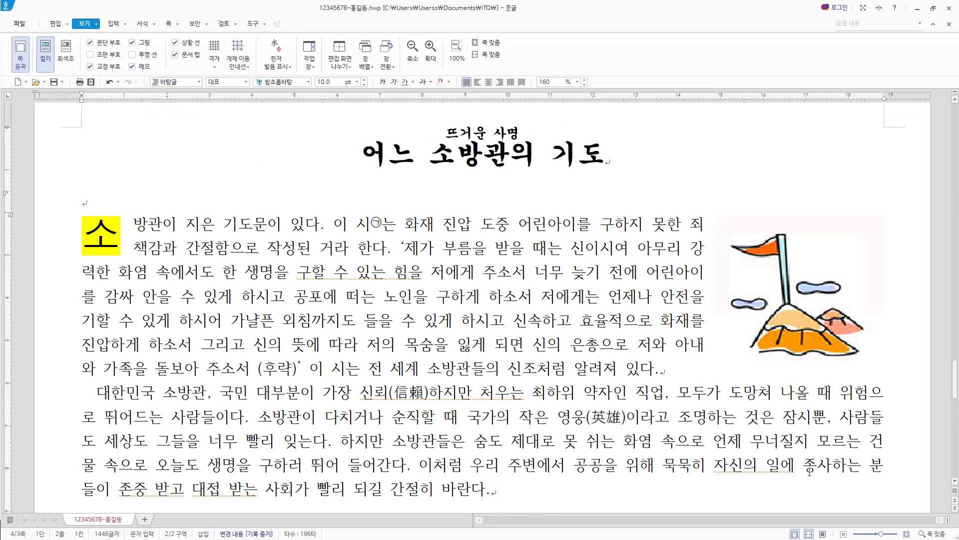
{"action": "left_click_drag", "start_coordinate": [955, 380], "coordinate": [956, 492]}
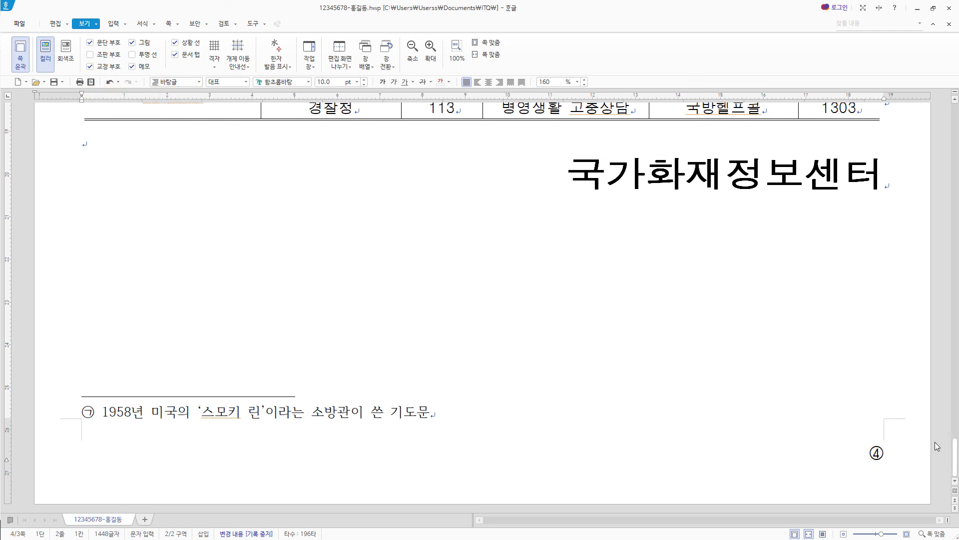
{"action": "scroll", "coordinate": [317, 283], "scroll_direction": "up", "scroll_amount": 10}
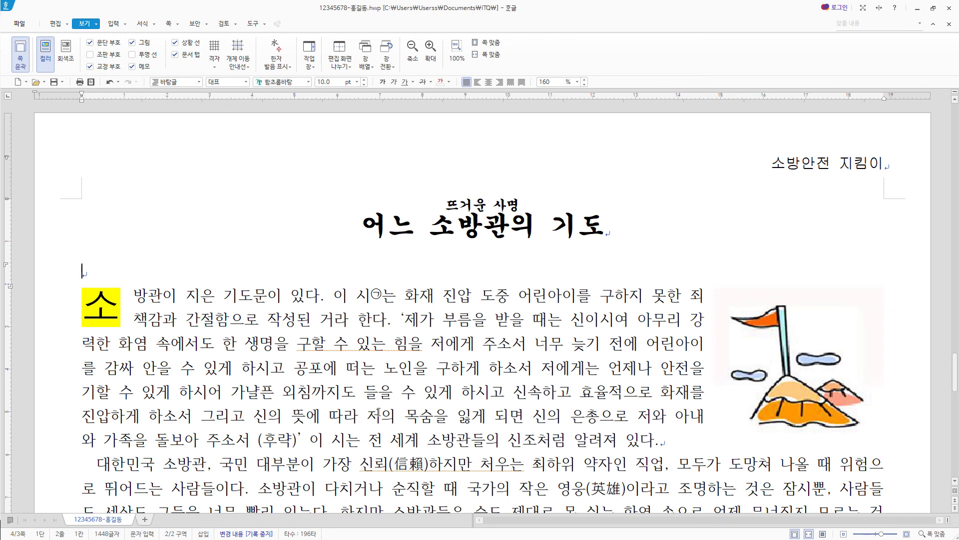
{"action": "scroll", "coordinate": [379, 411], "scroll_direction": "down", "scroll_amount": 10}
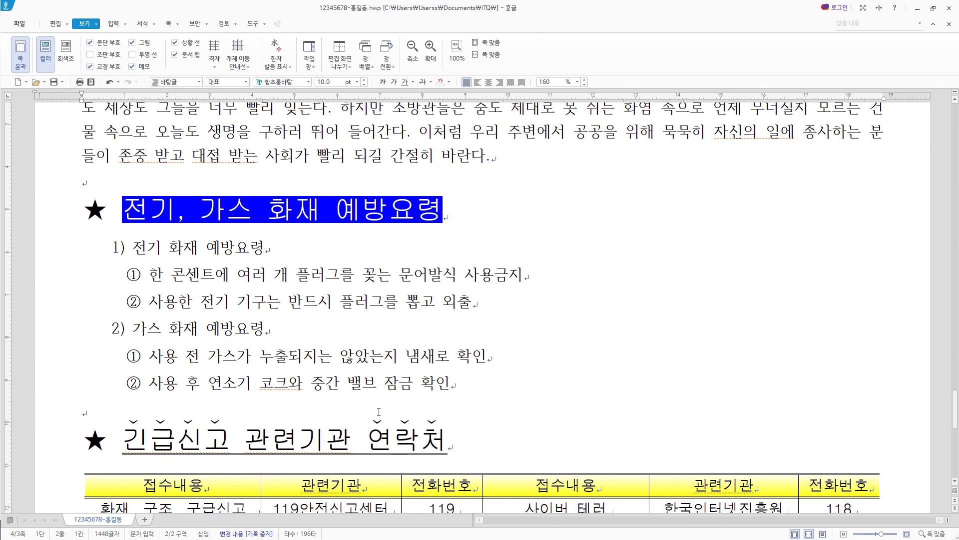
{"action": "left_click", "coordinate": [377, 382]}
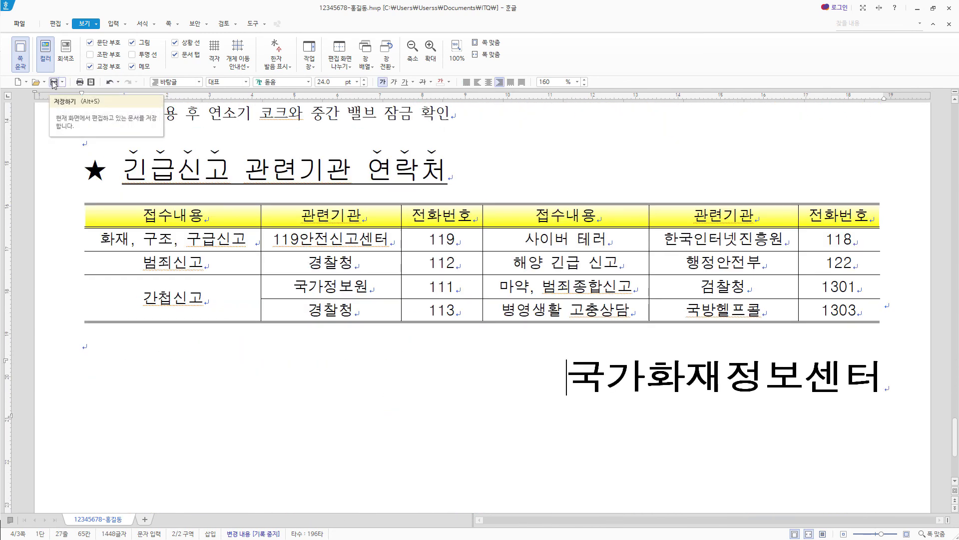
{"action": "left_click", "coordinate": [53, 81]}
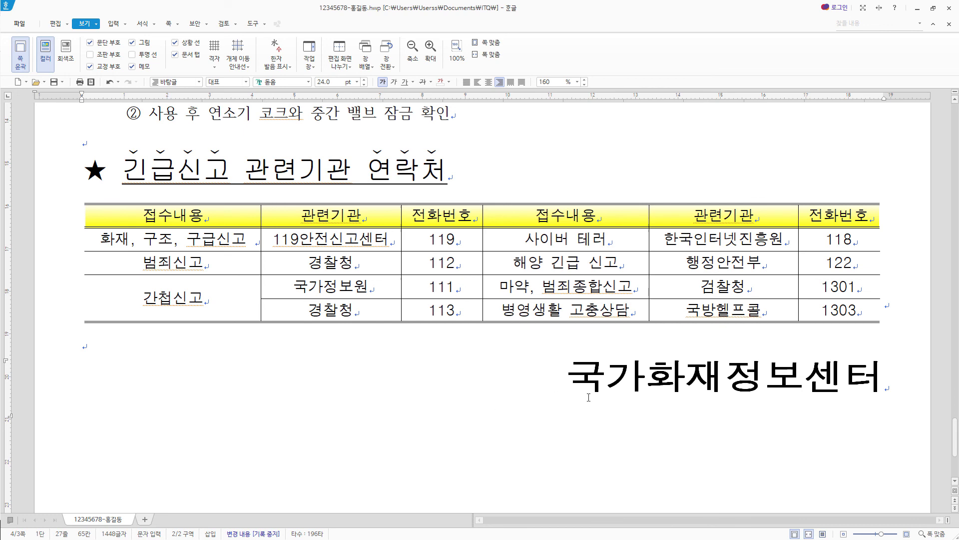